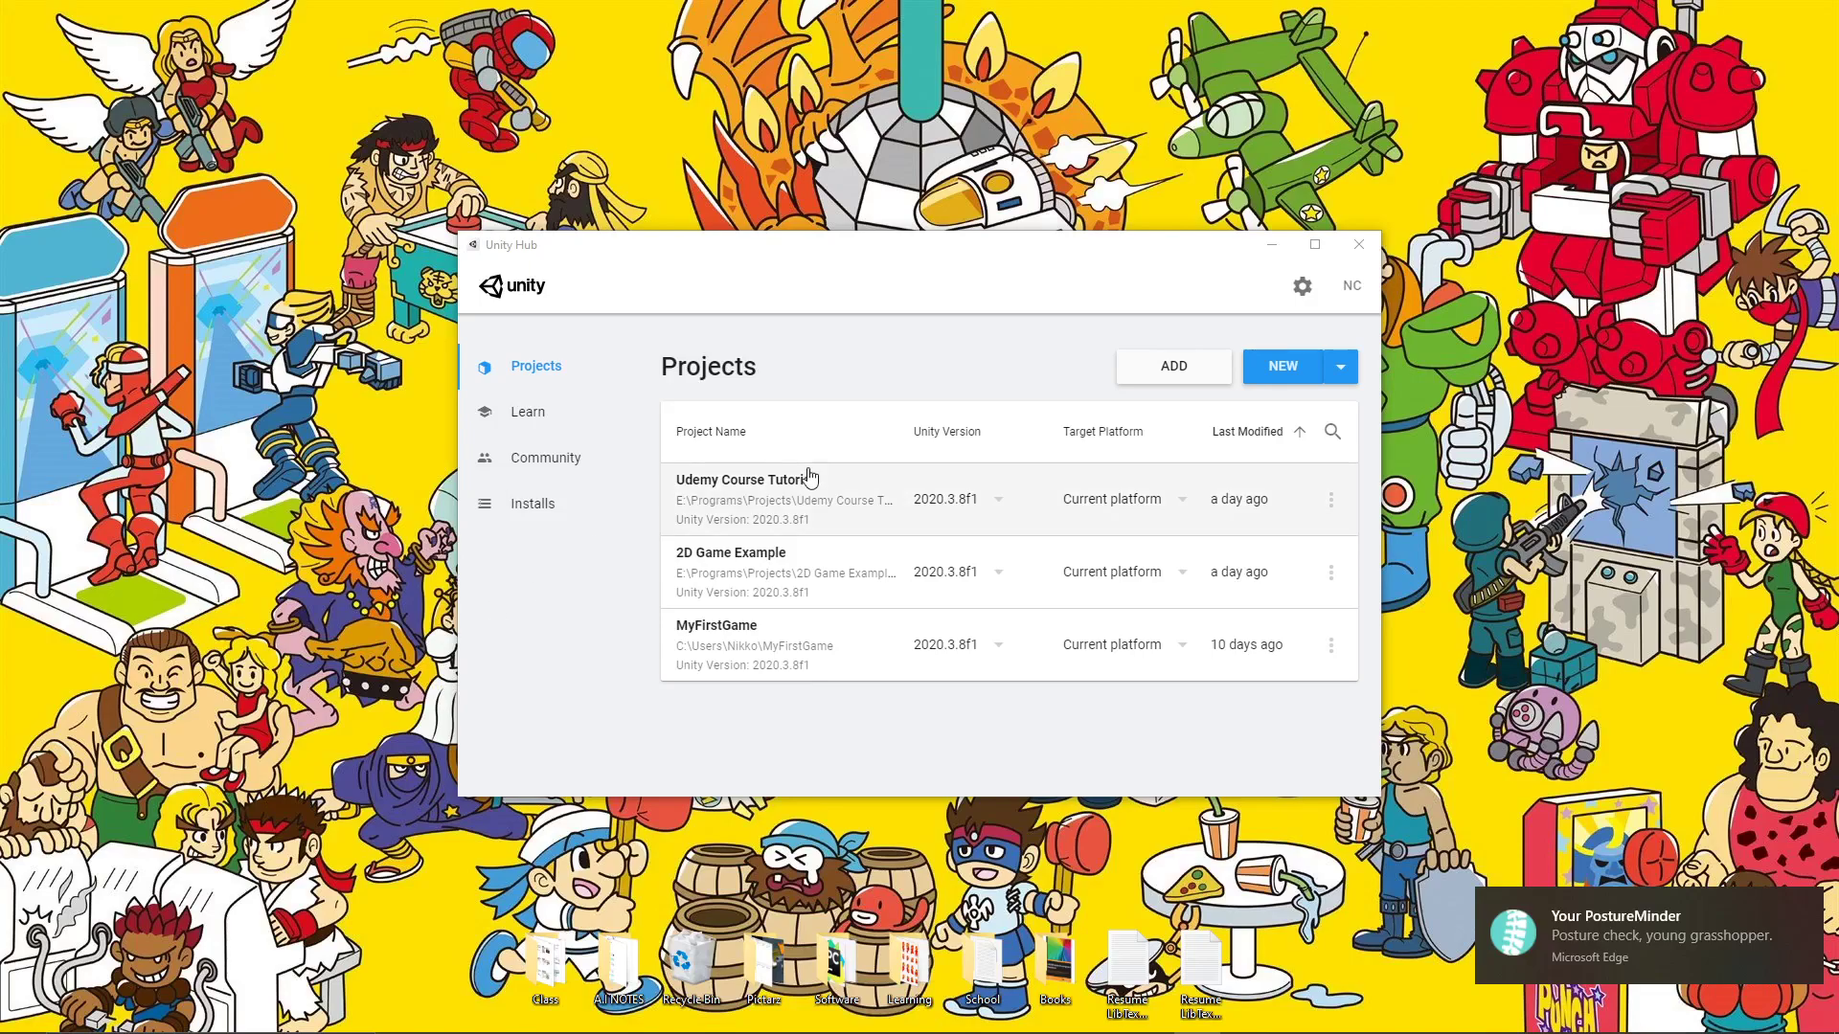
Step: Launch the Udemy Course Tutorial project from Unity Hub's Projects list
left_click(781, 506)
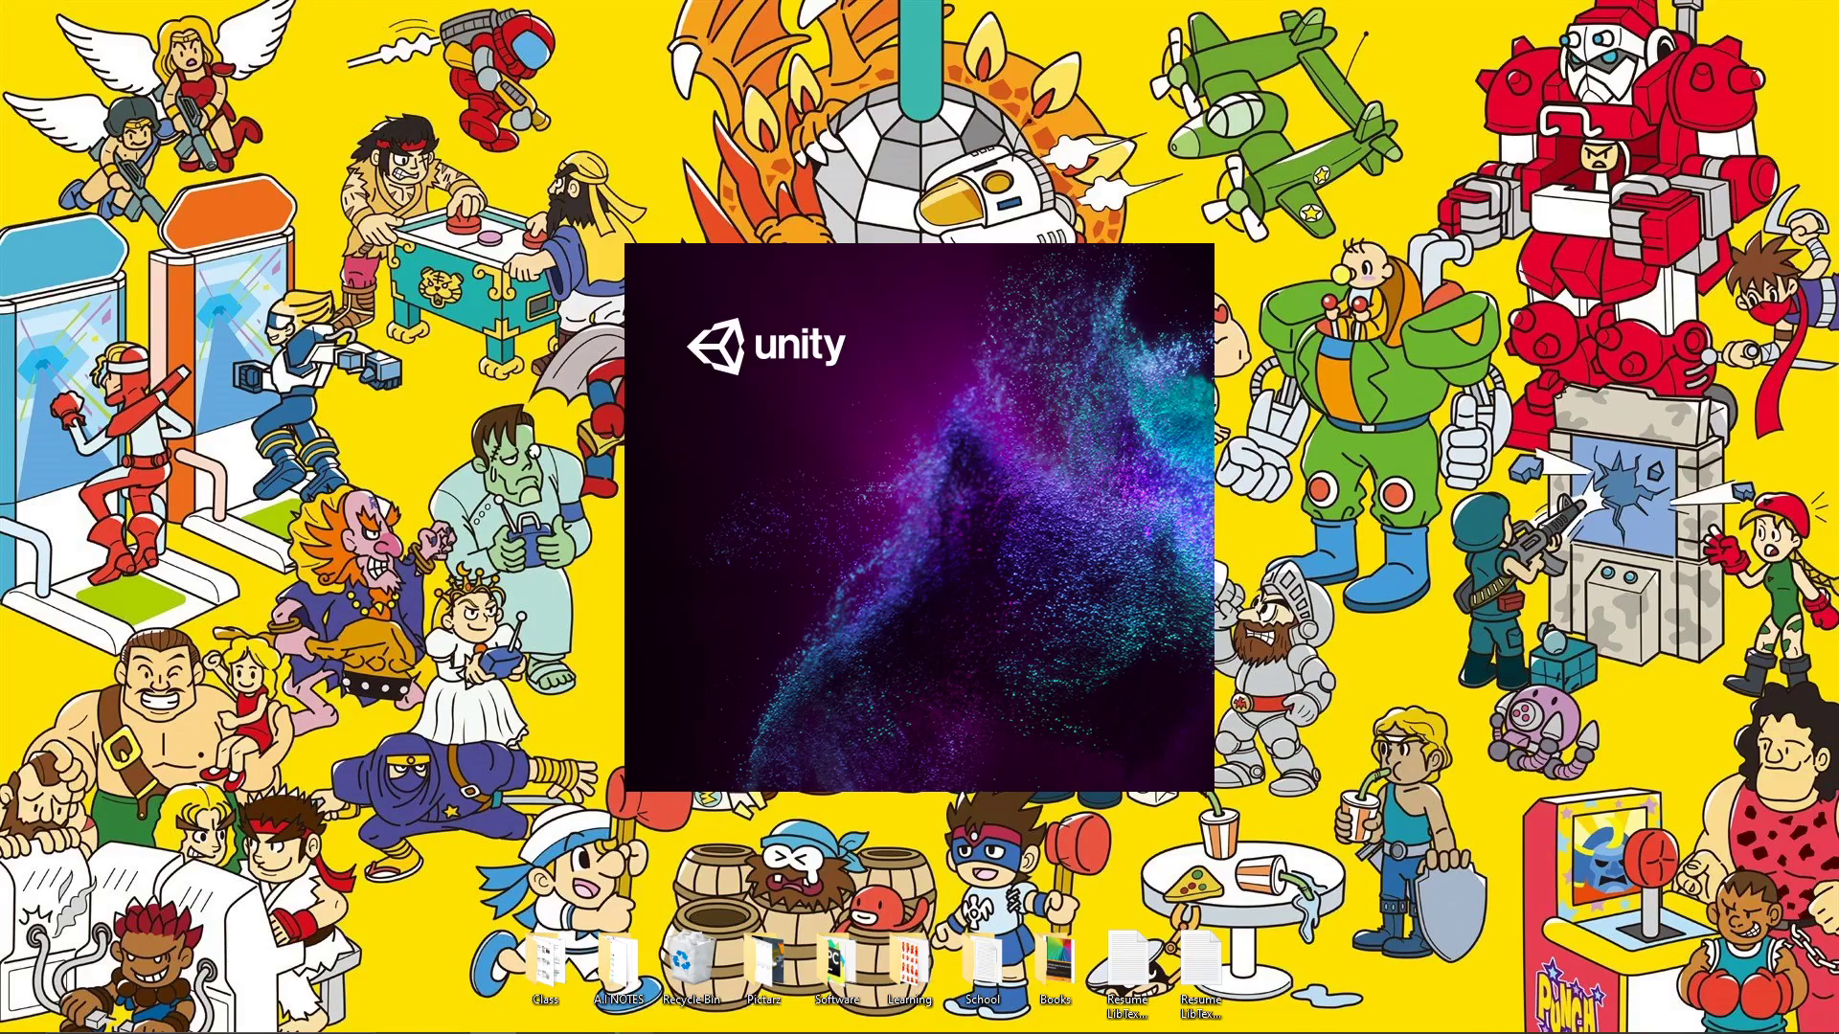
Step: Wait for the Unity editor to finish loading the project with SampleScene
mouse_move(850, 1030)
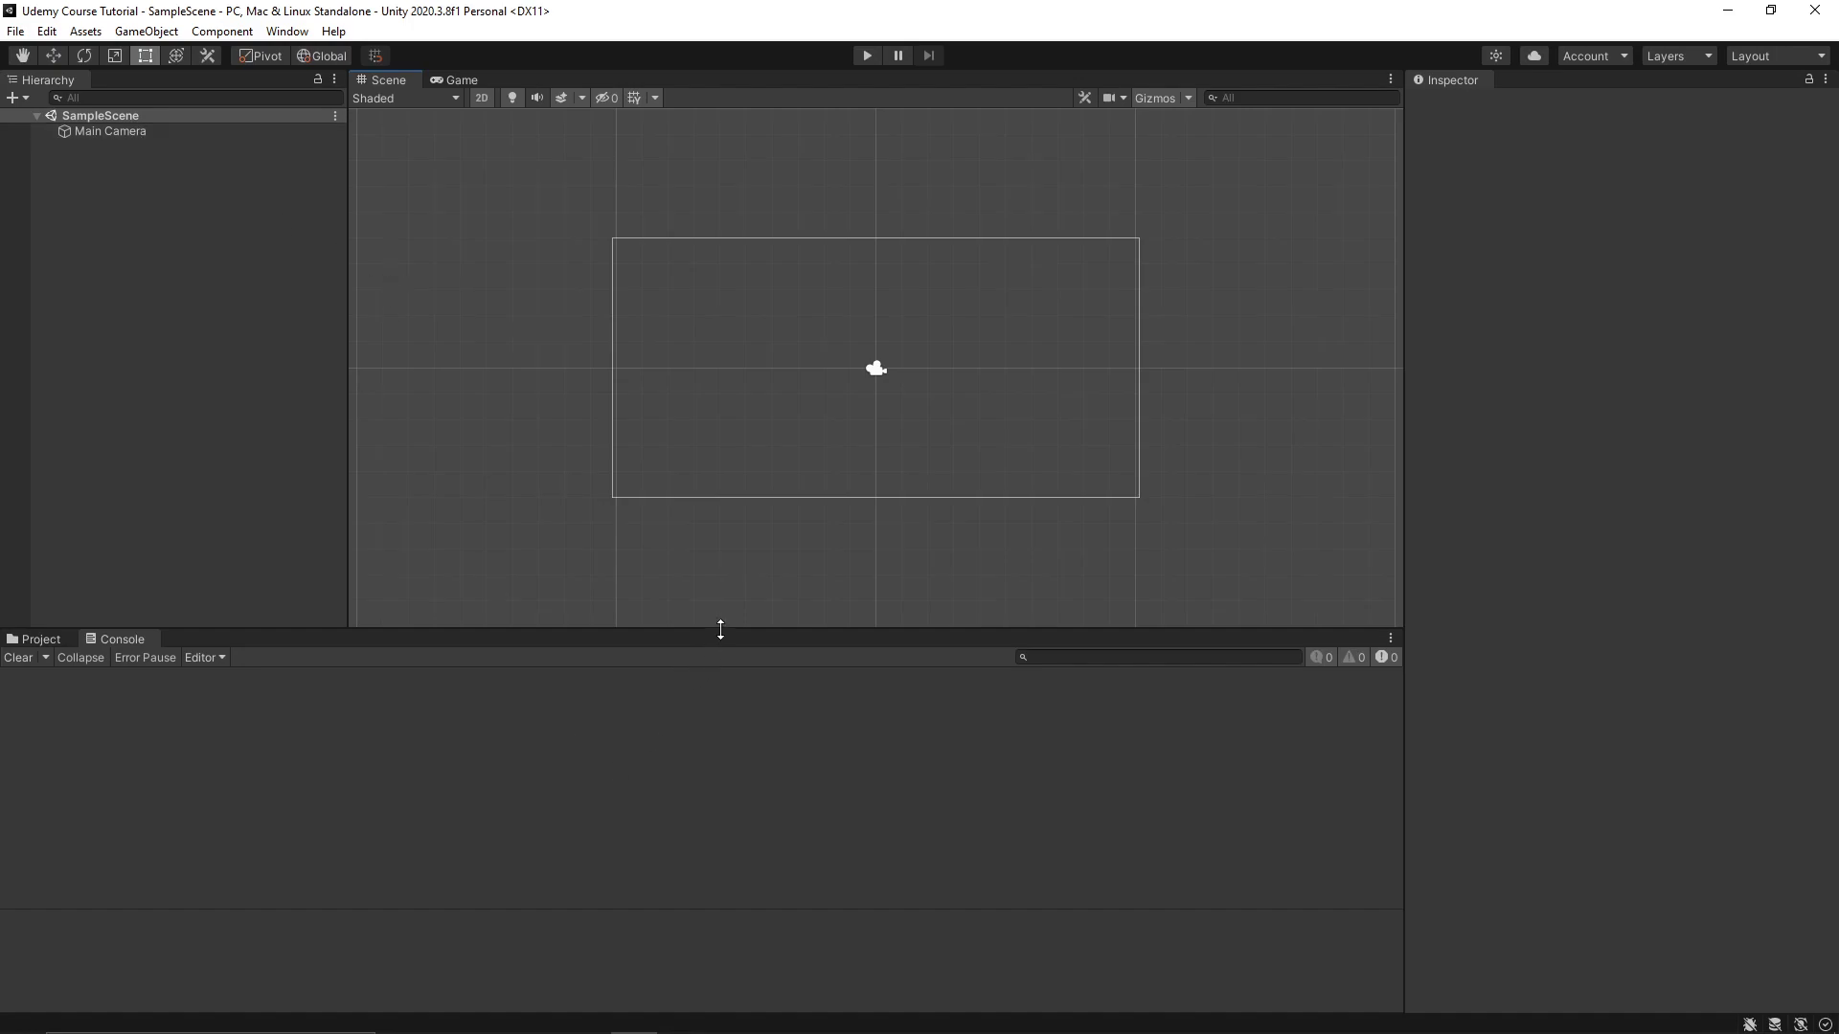
Step: Enlarge the Scene view by shrinking the Console, Inspector and Hierarchy, then return to HelloWorld.cs
left_click_drag(718, 630, 693, 787)
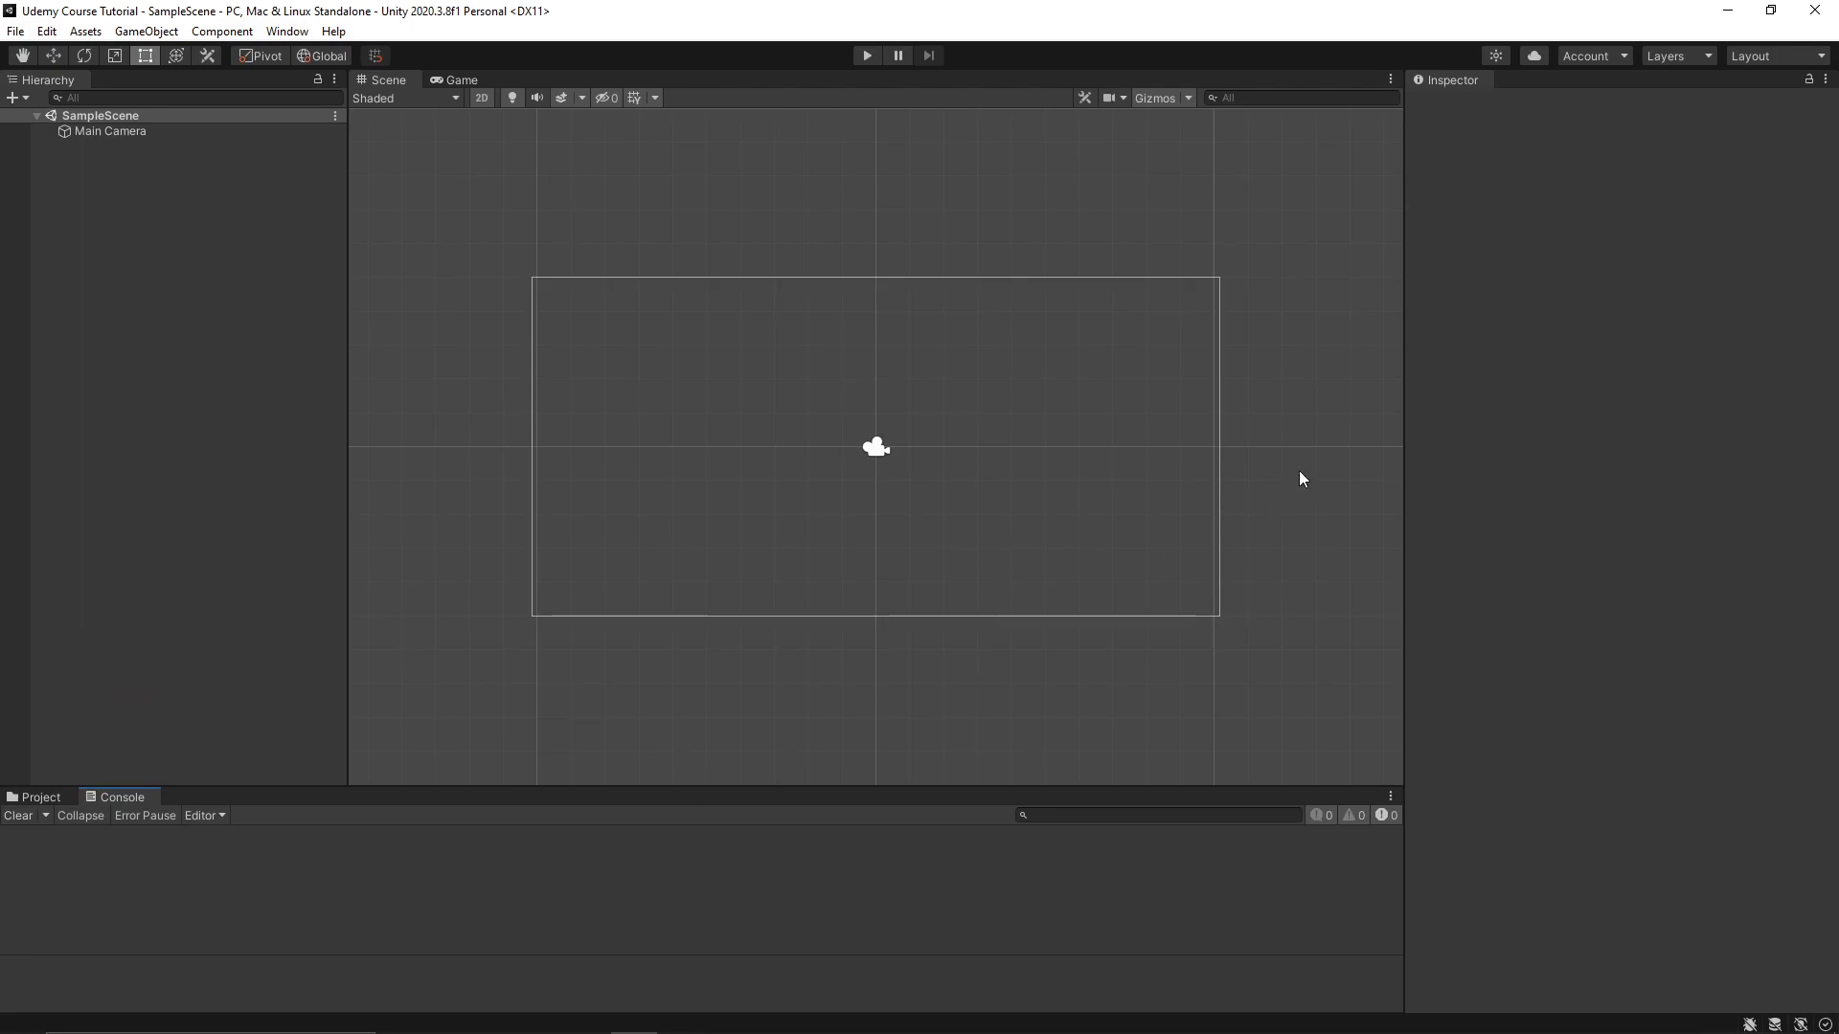
left_click_drag(1403, 417, 1453, 418)
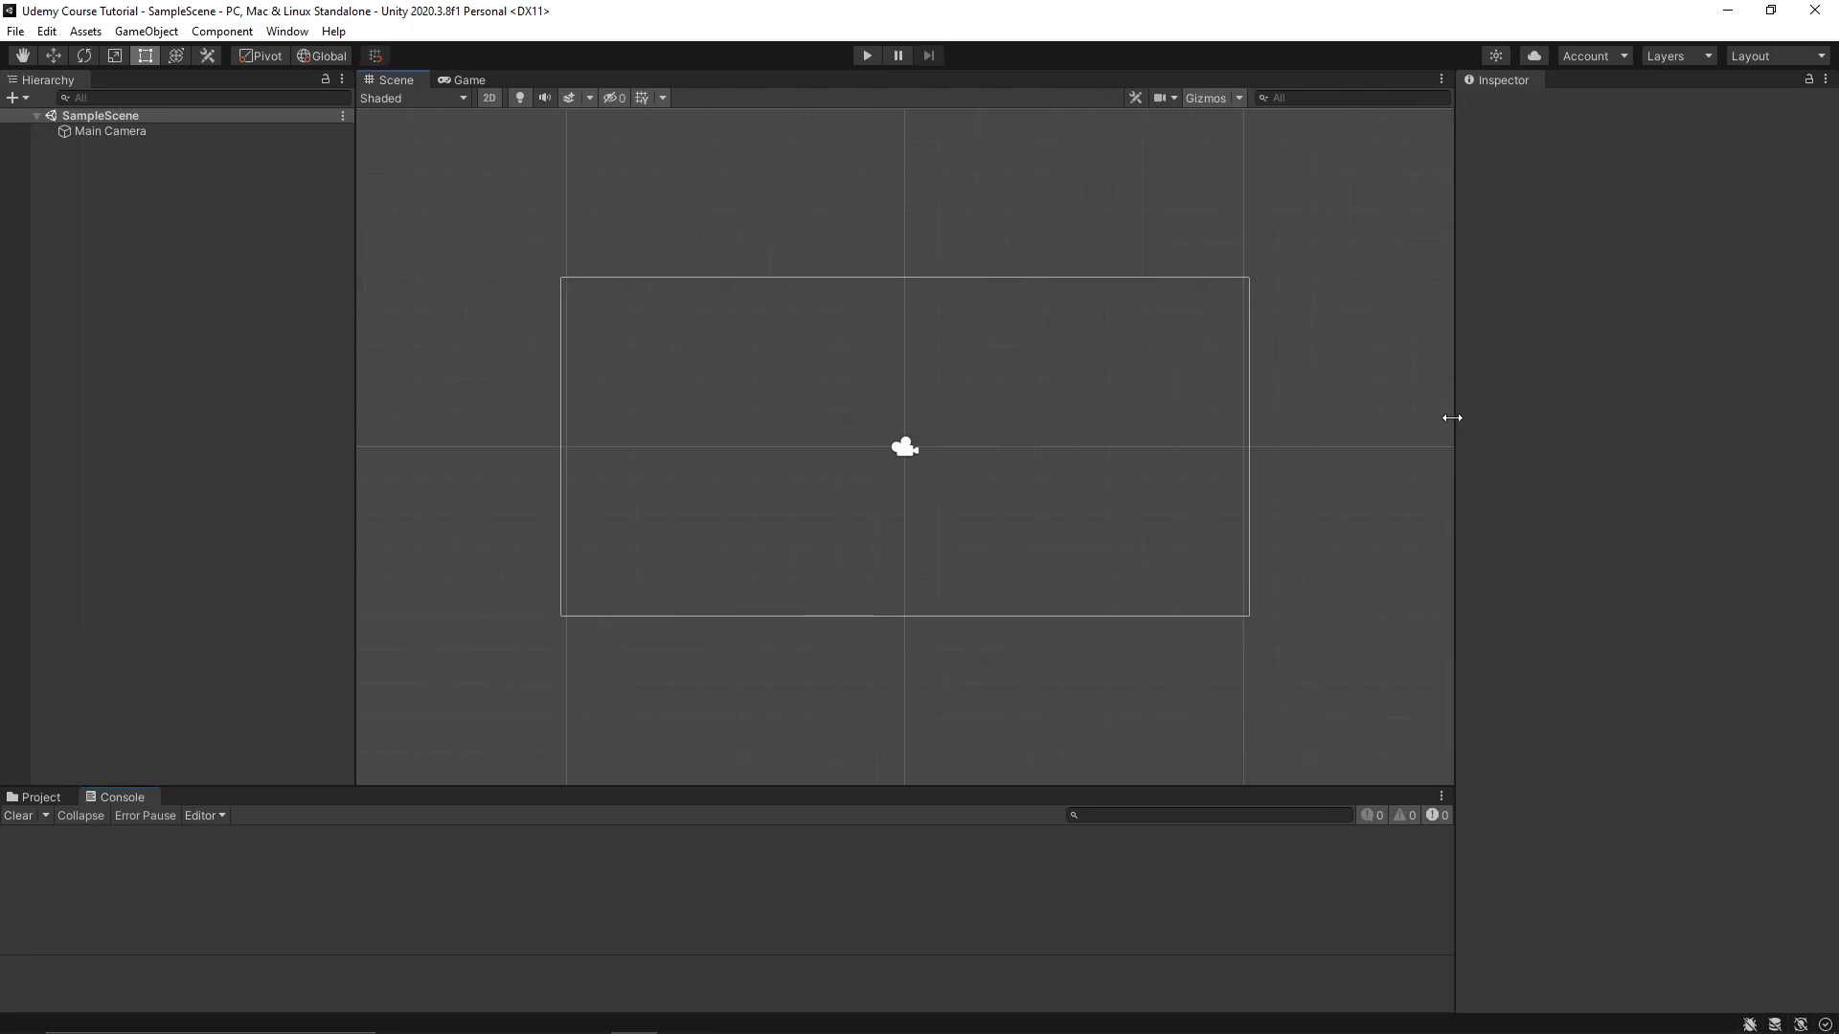
left_click_drag(355, 254, 313, 267)
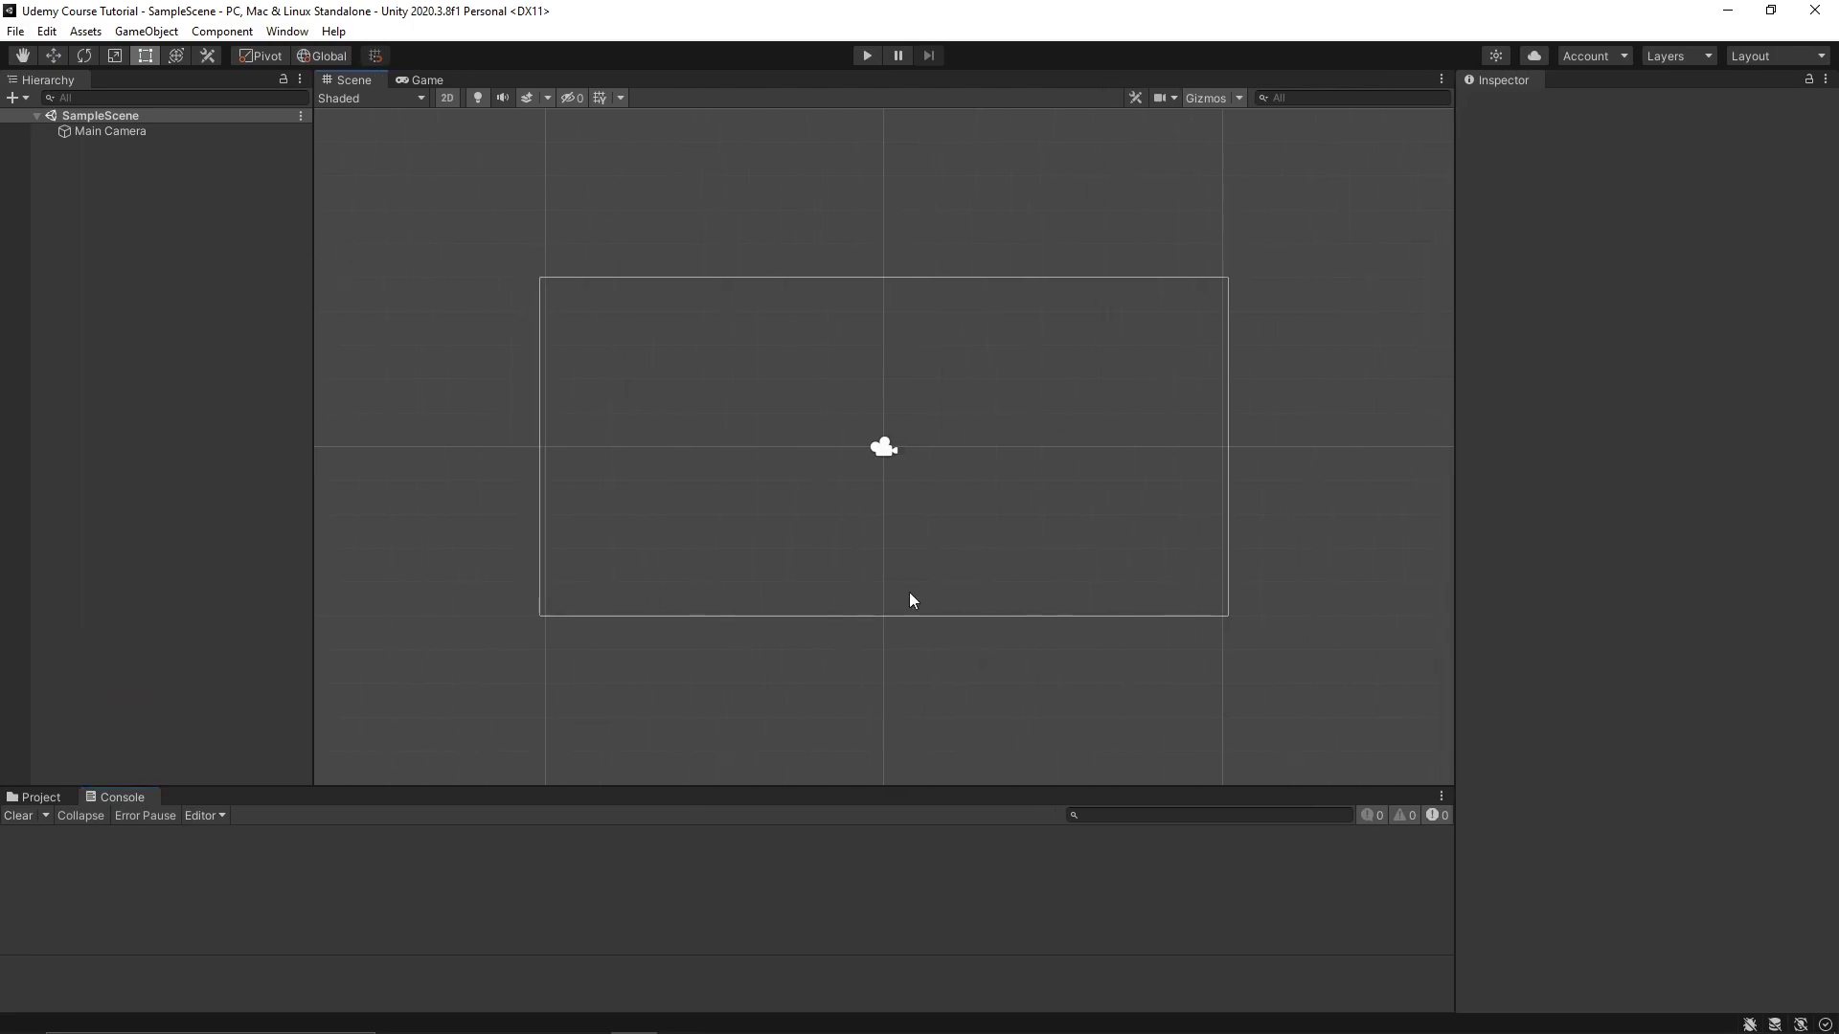
mouse_move(654, 1032)
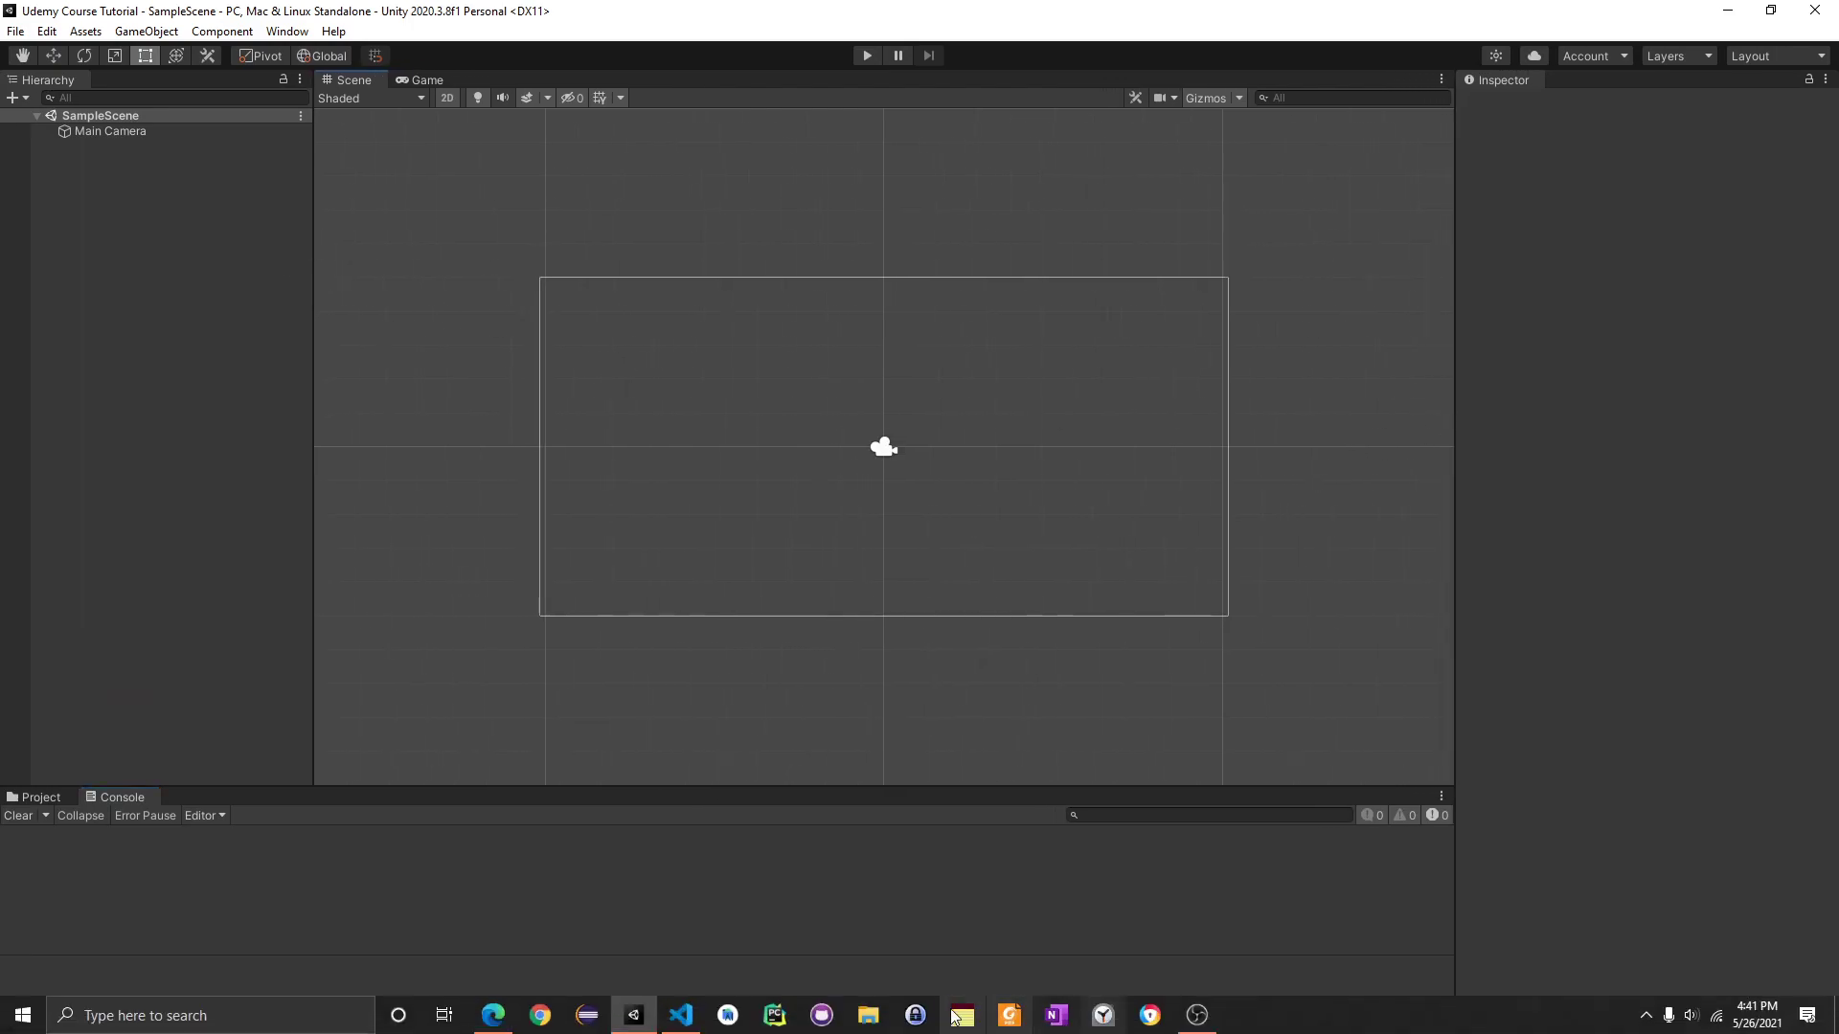
left_click(681, 1015)
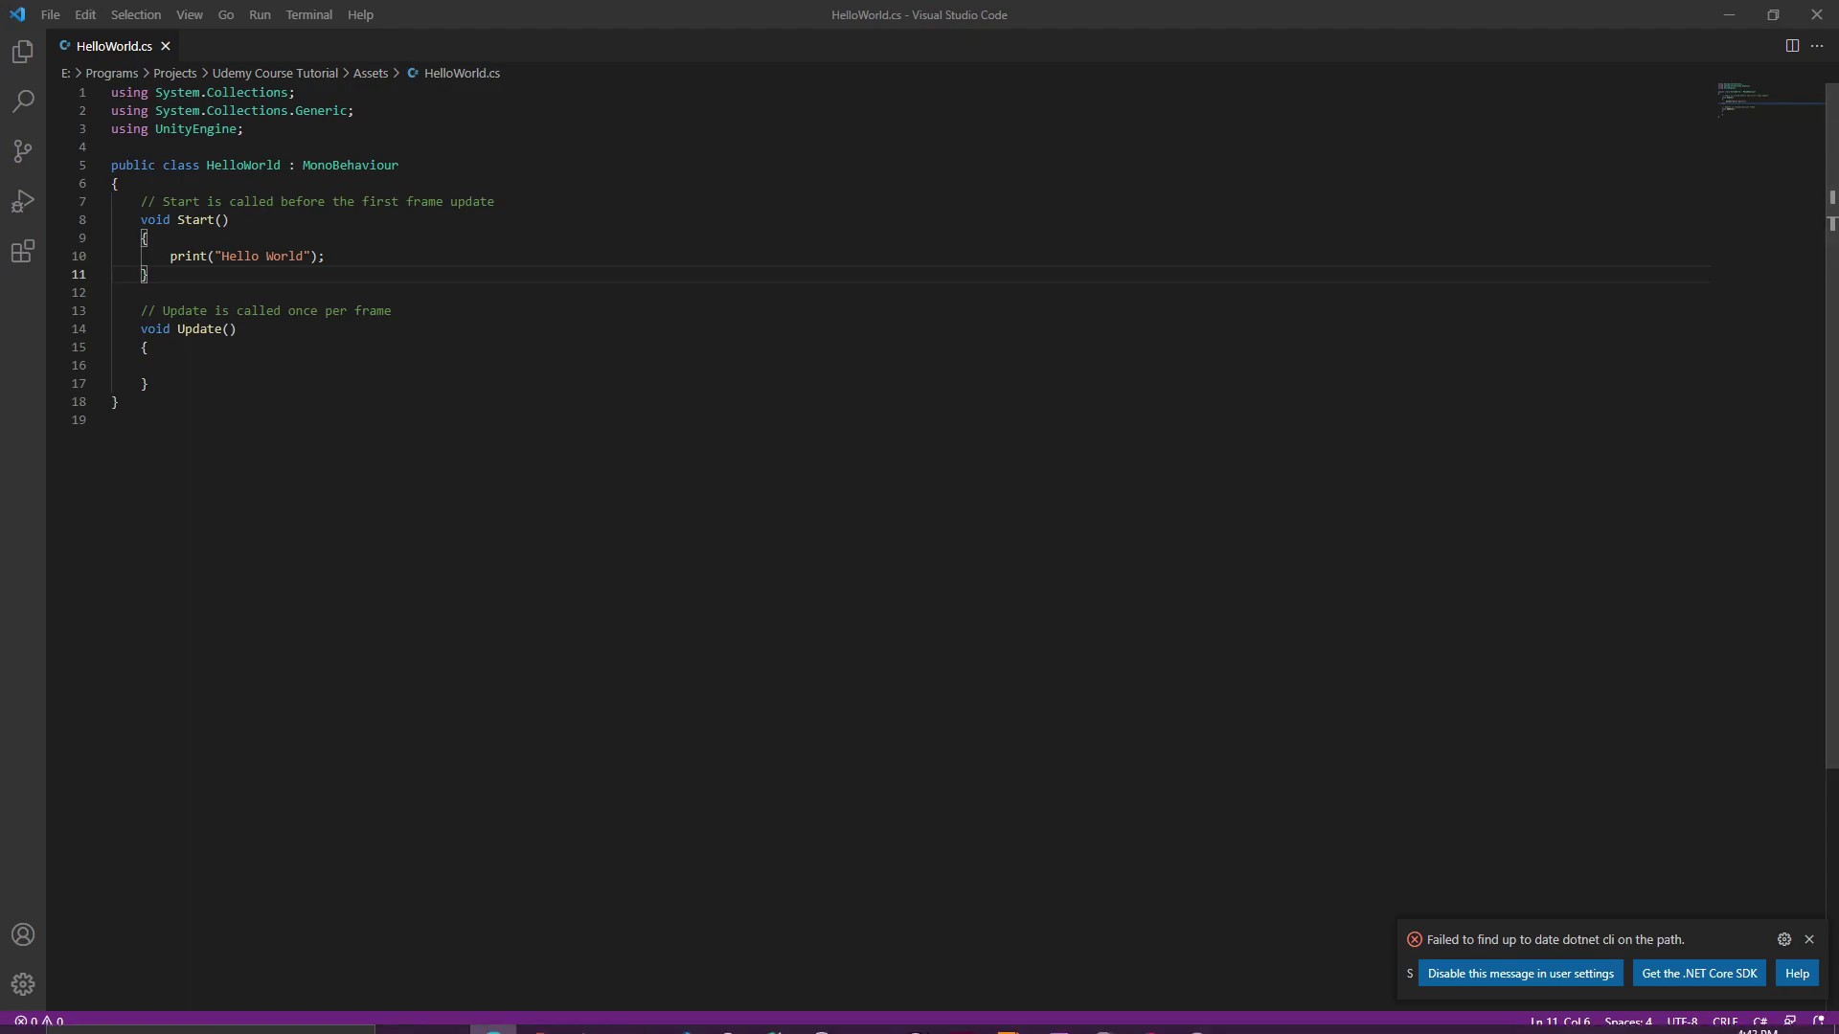
left_click(634, 1016)
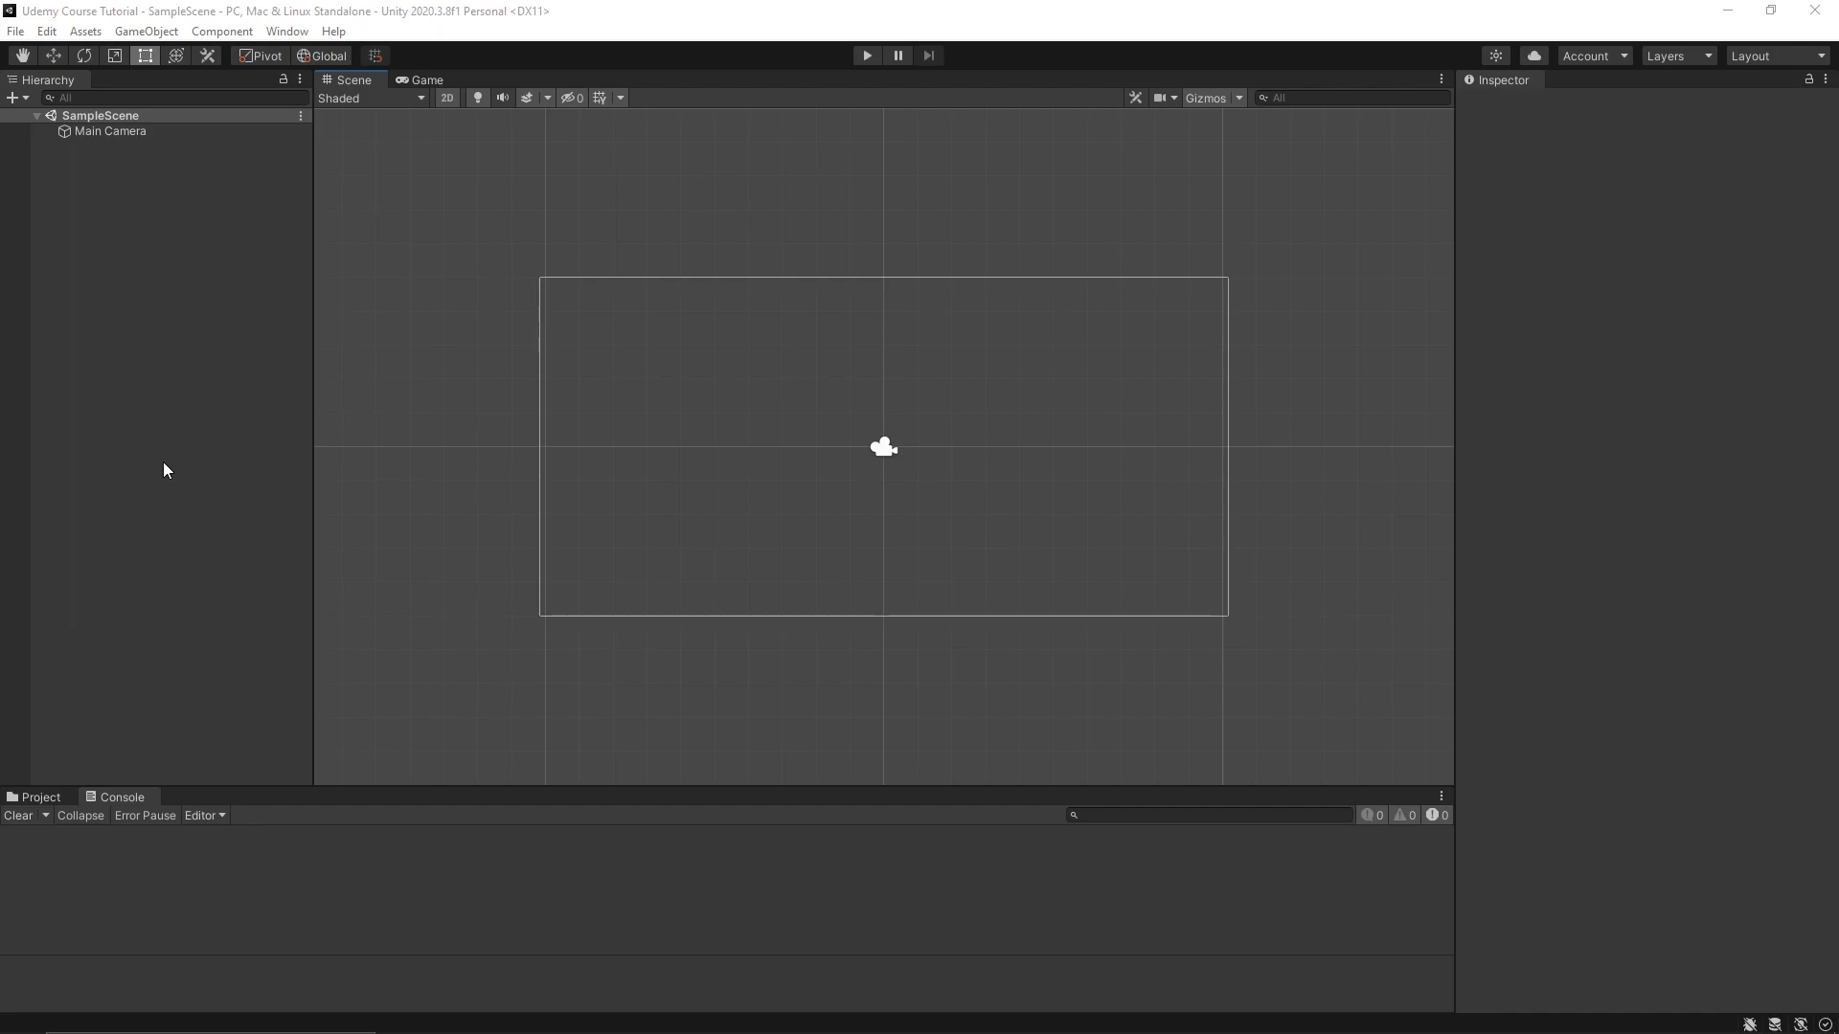
mouse_move(1192, 985)
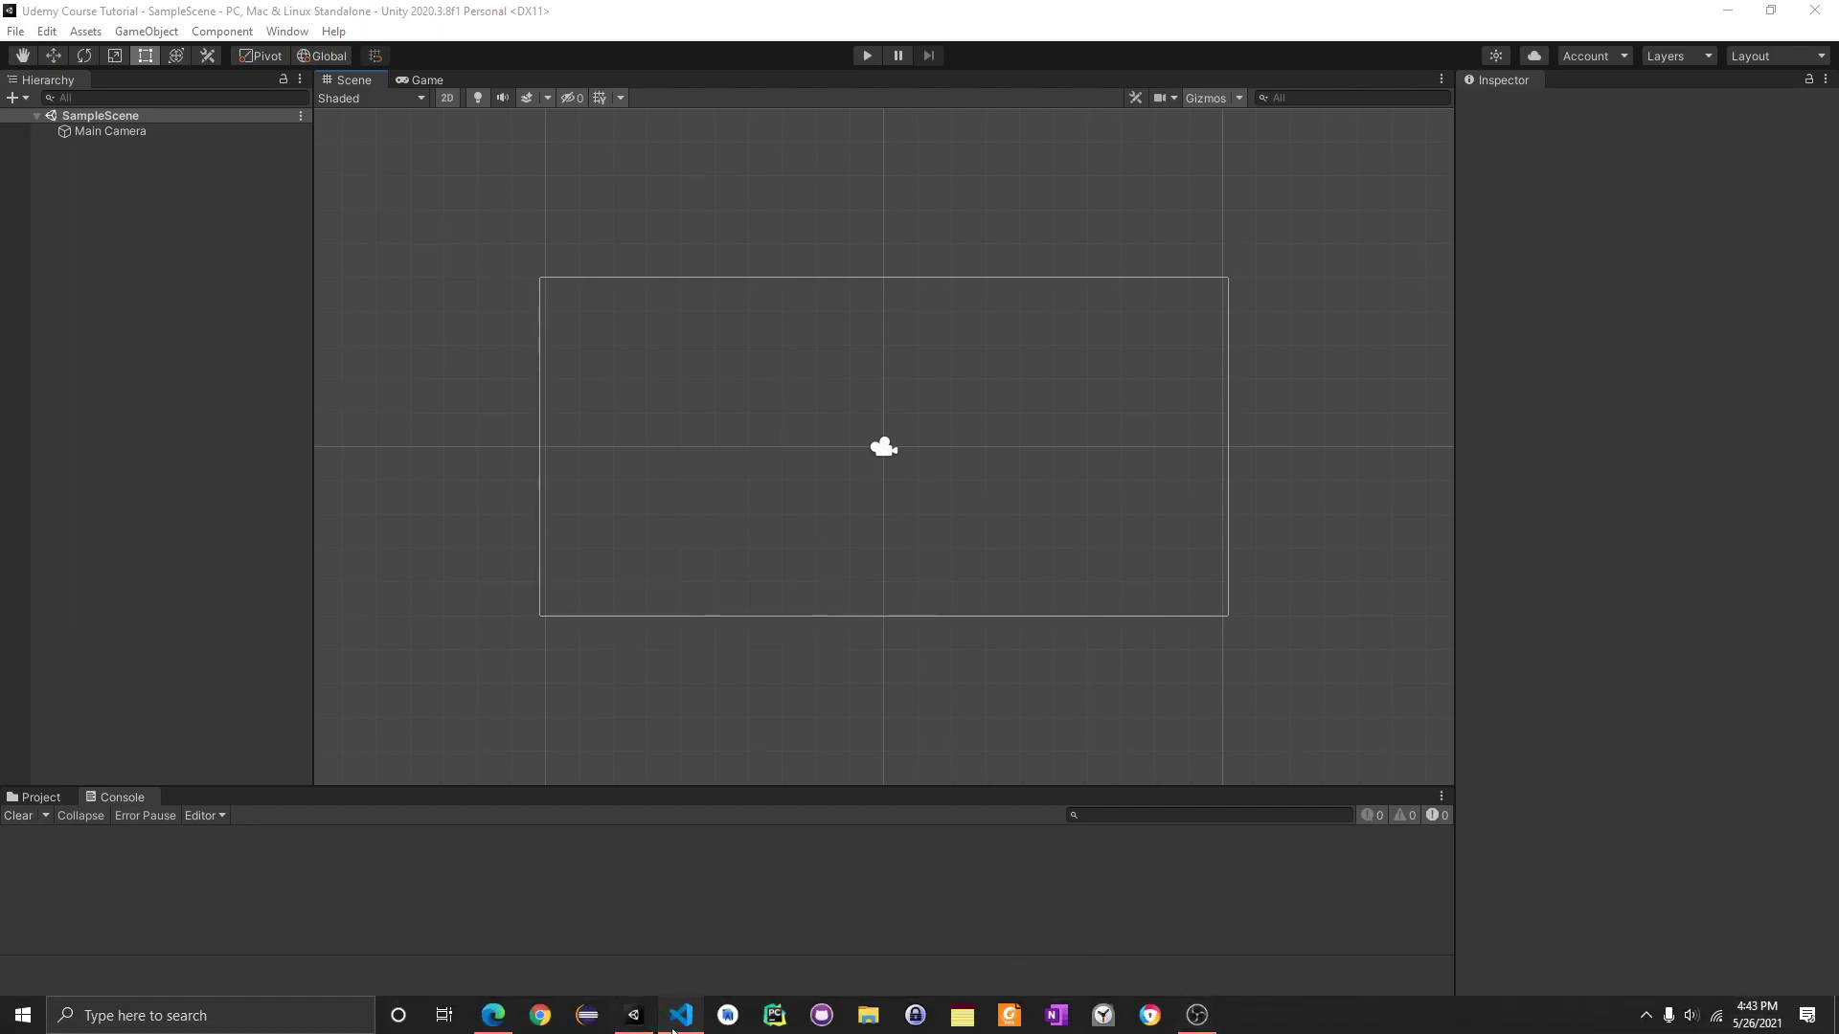
left_click(681, 1015)
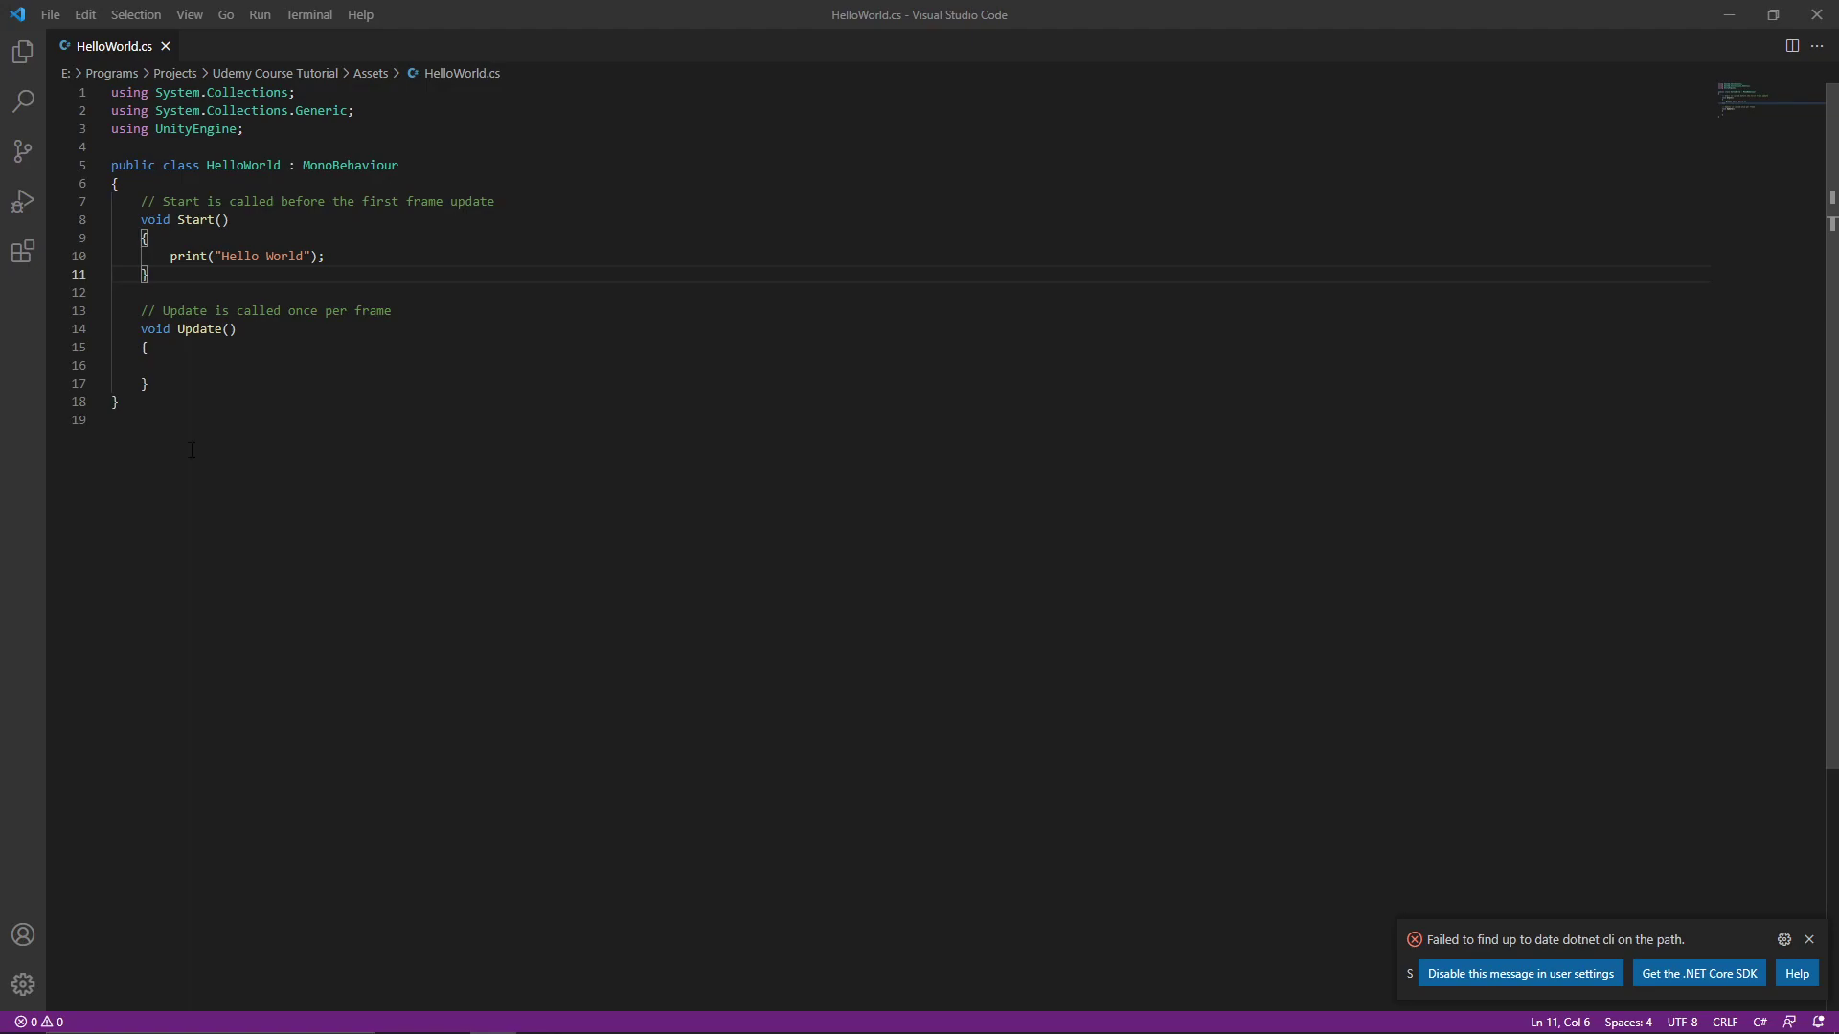
left_click(1729, 14)
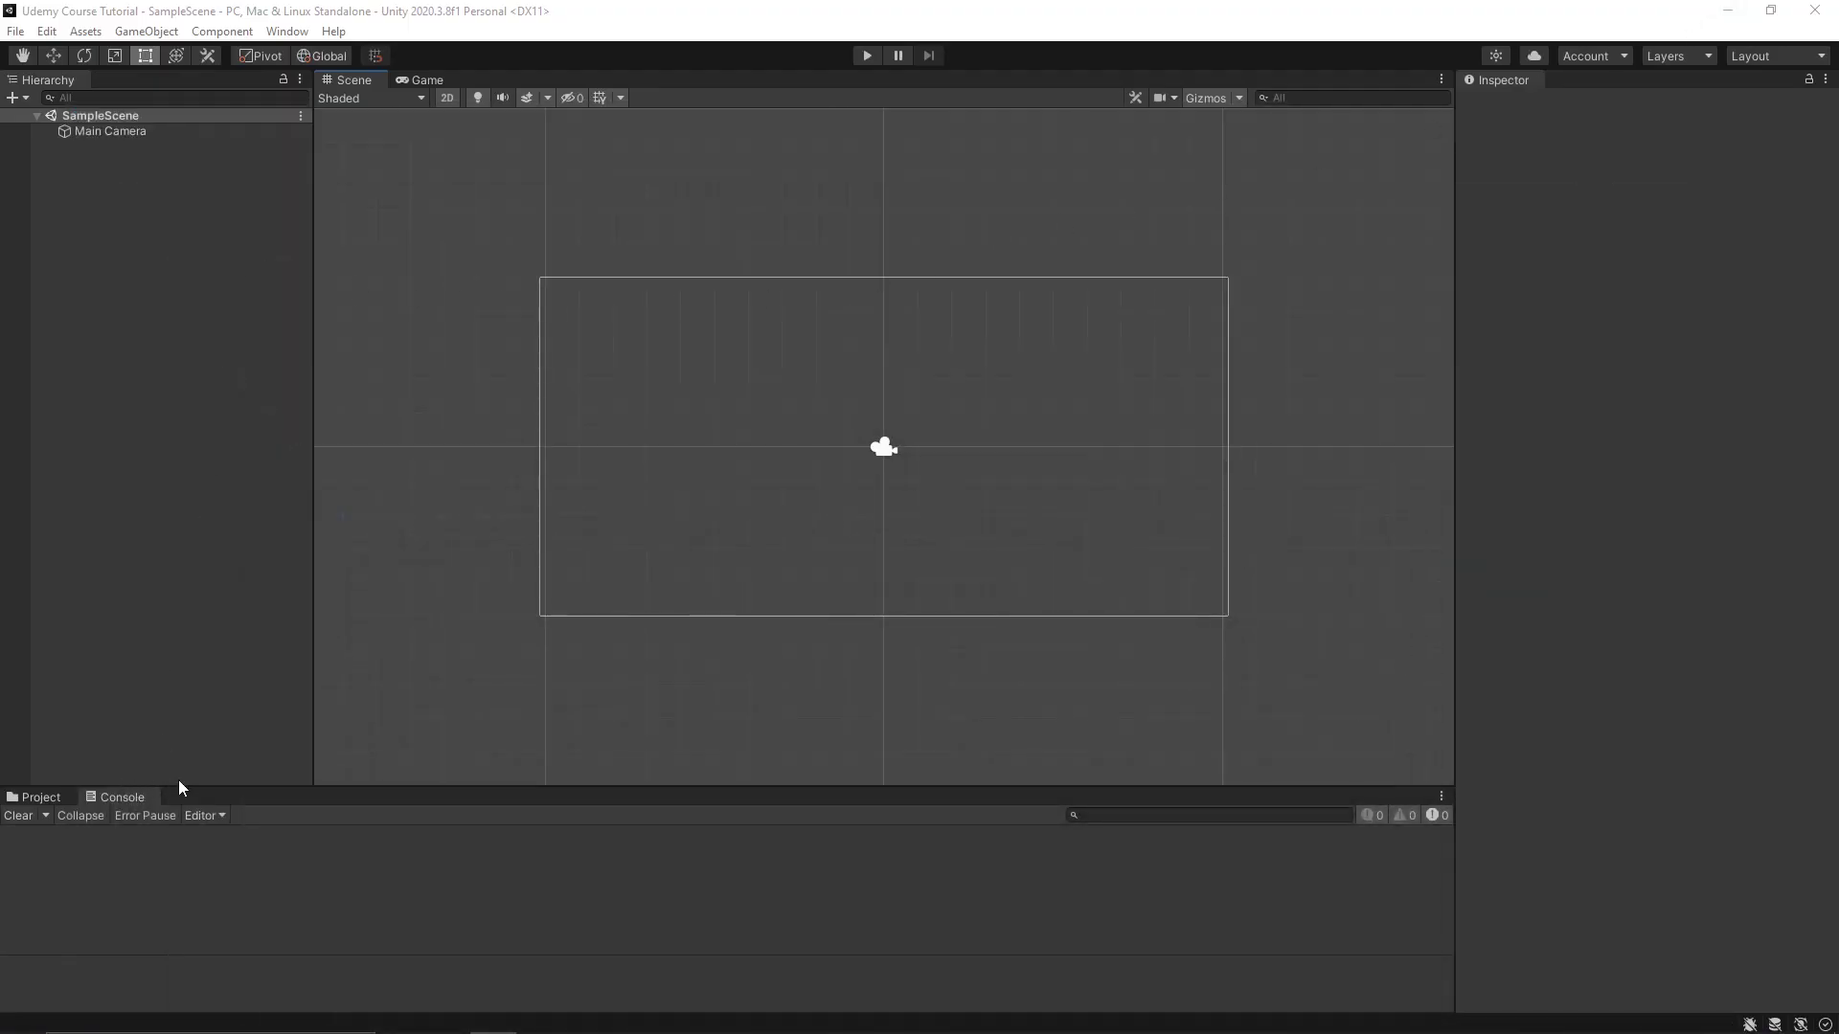
Step: Dock the Console above the Inspector and widen that right-hand column
left_click_drag(214, 787, 235, 664)
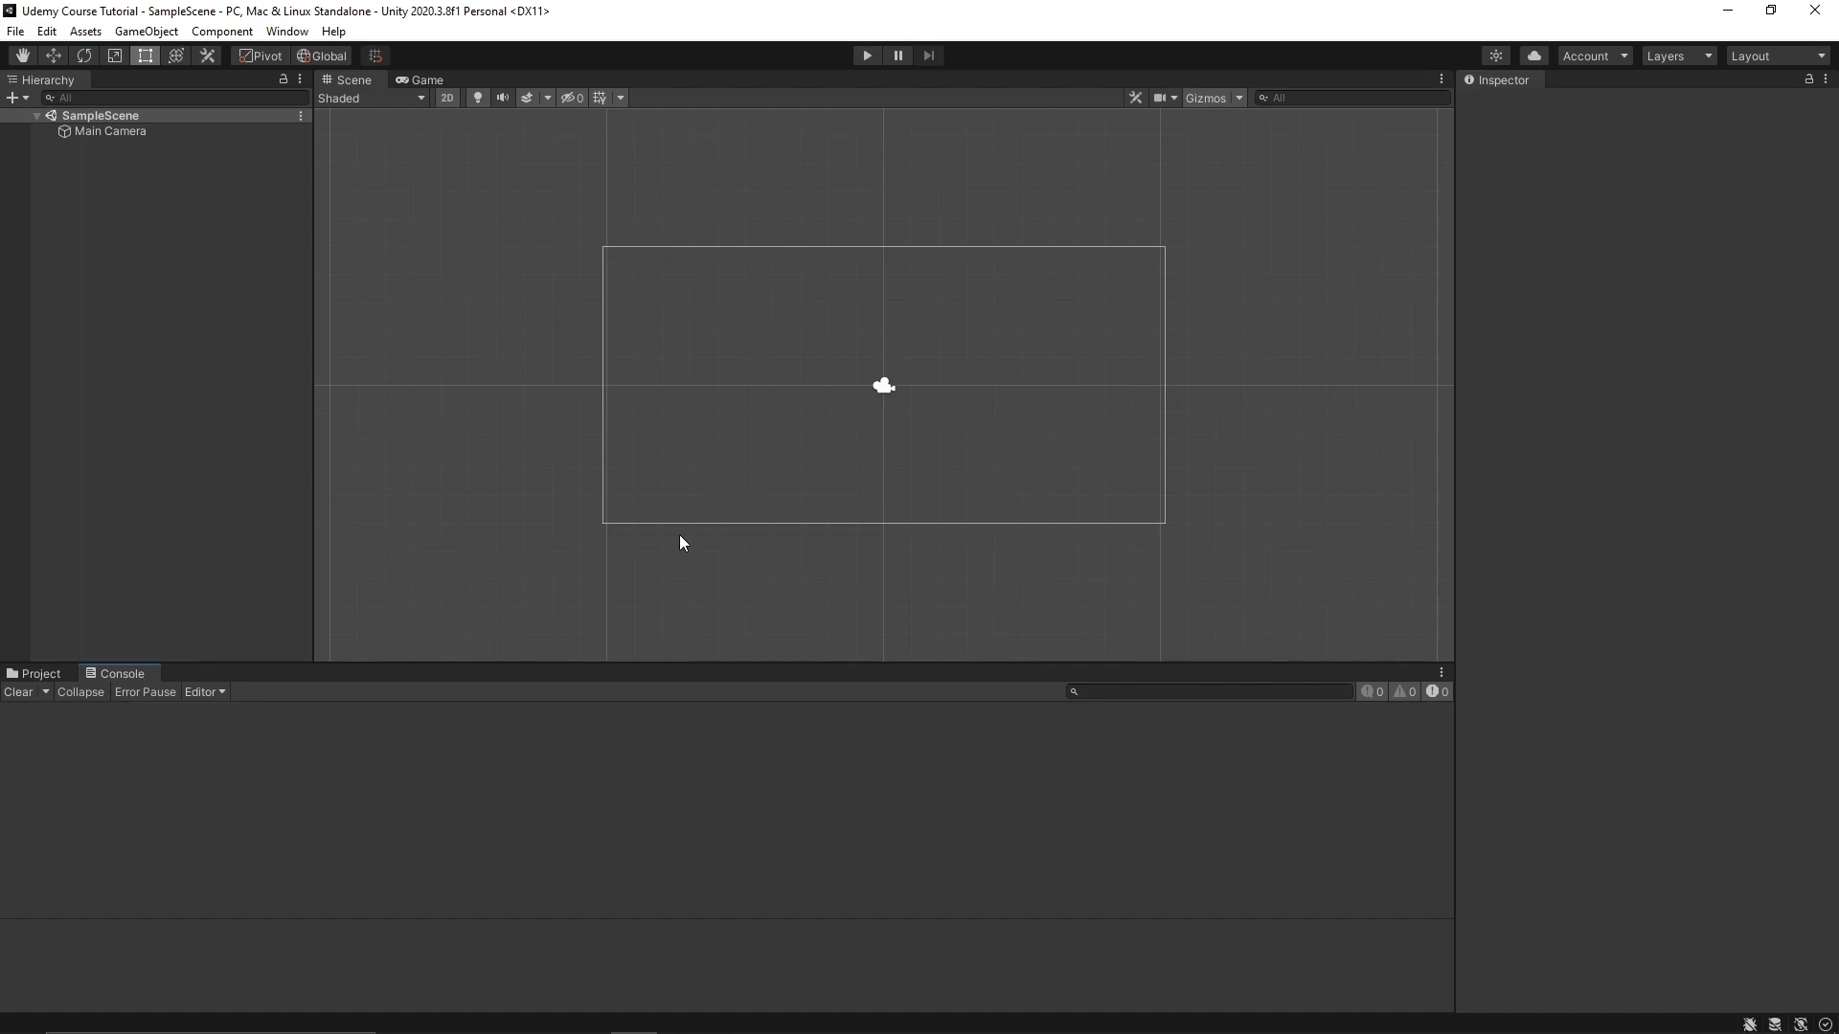
mouse_move(121, 680)
left_mouse_down()
mouse_move(1617, 243)
mouse_move(1642, 262)
left_mouse_up()
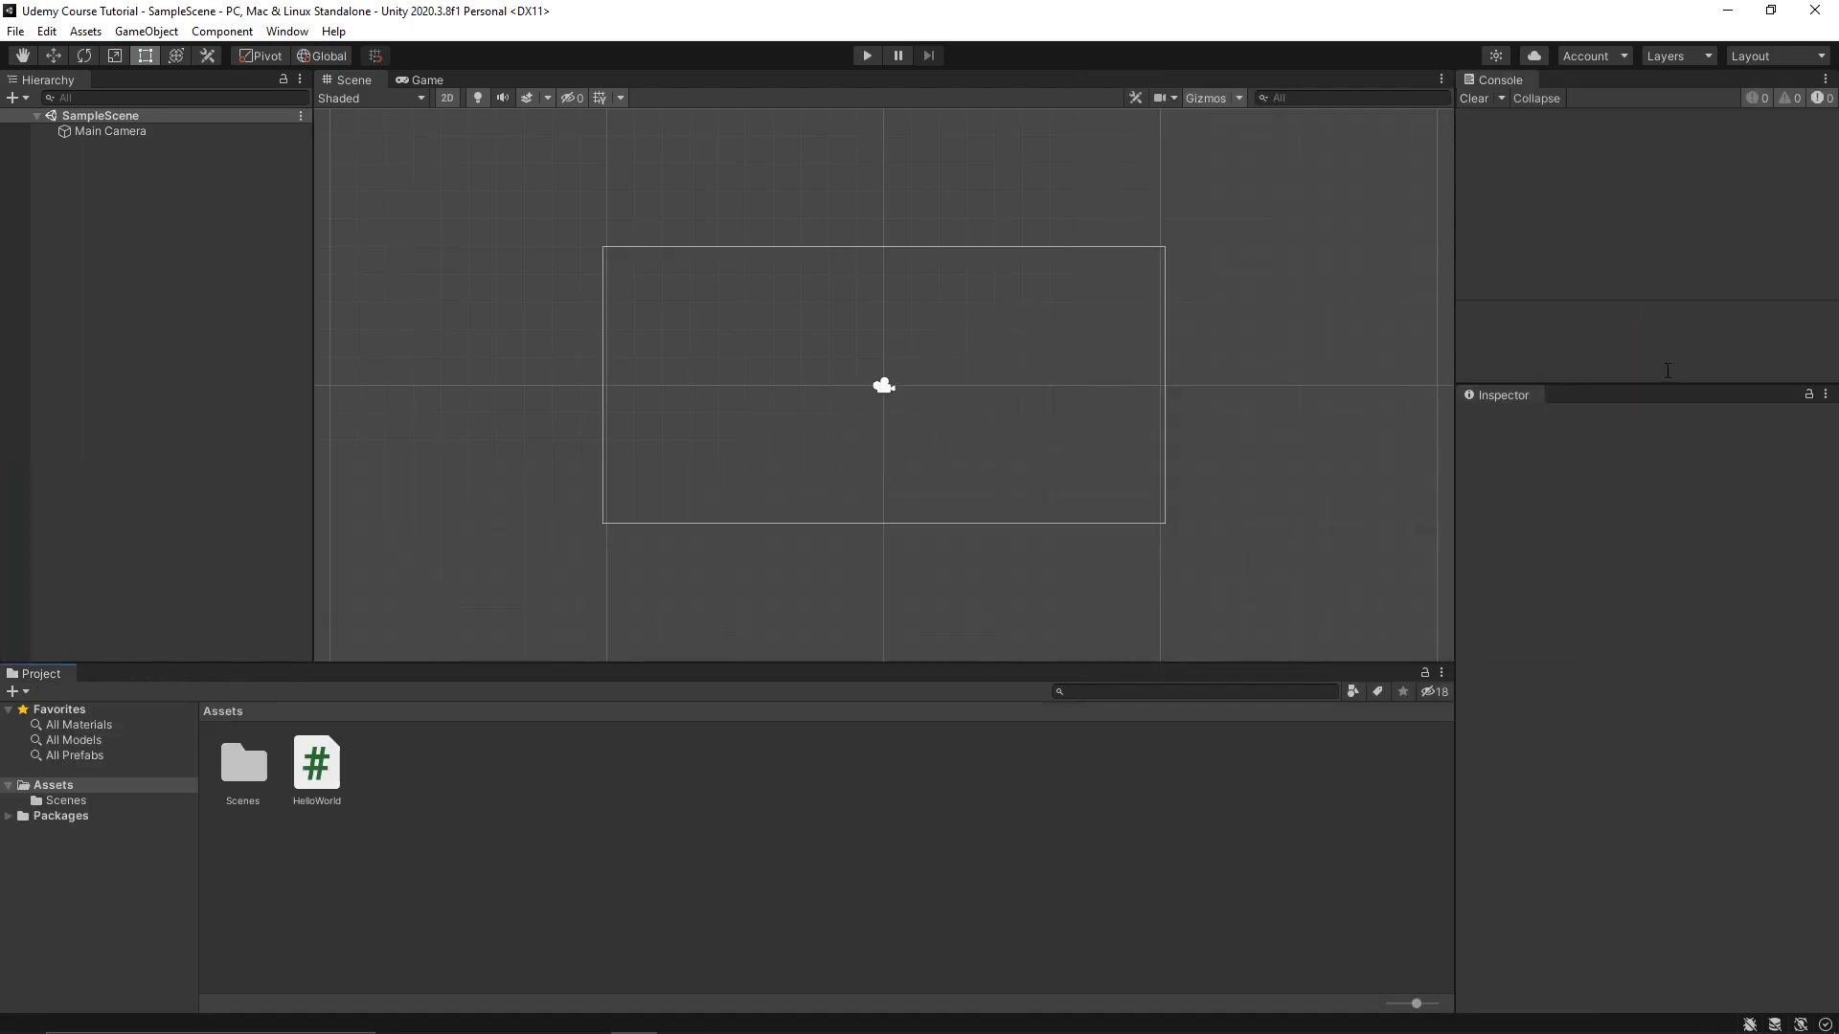
left_click_drag(1645, 385, 1646, 549)
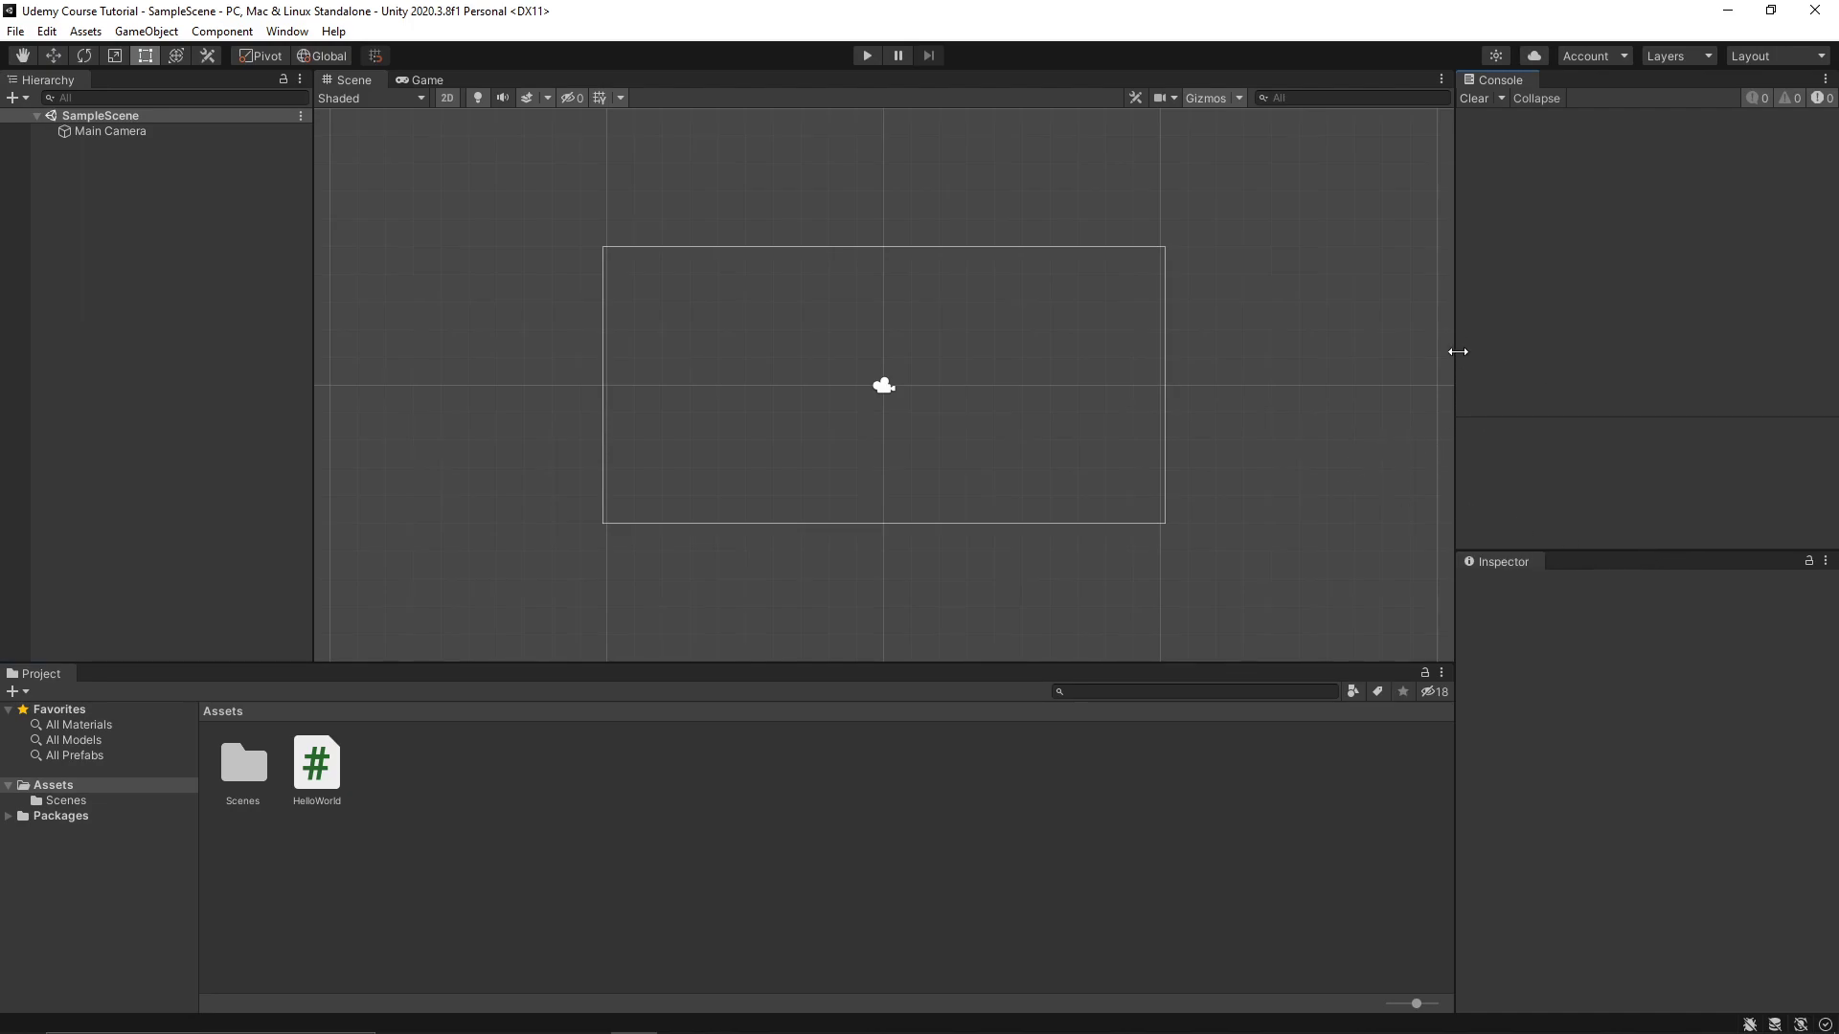
left_click_drag(1454, 351, 1226, 382)
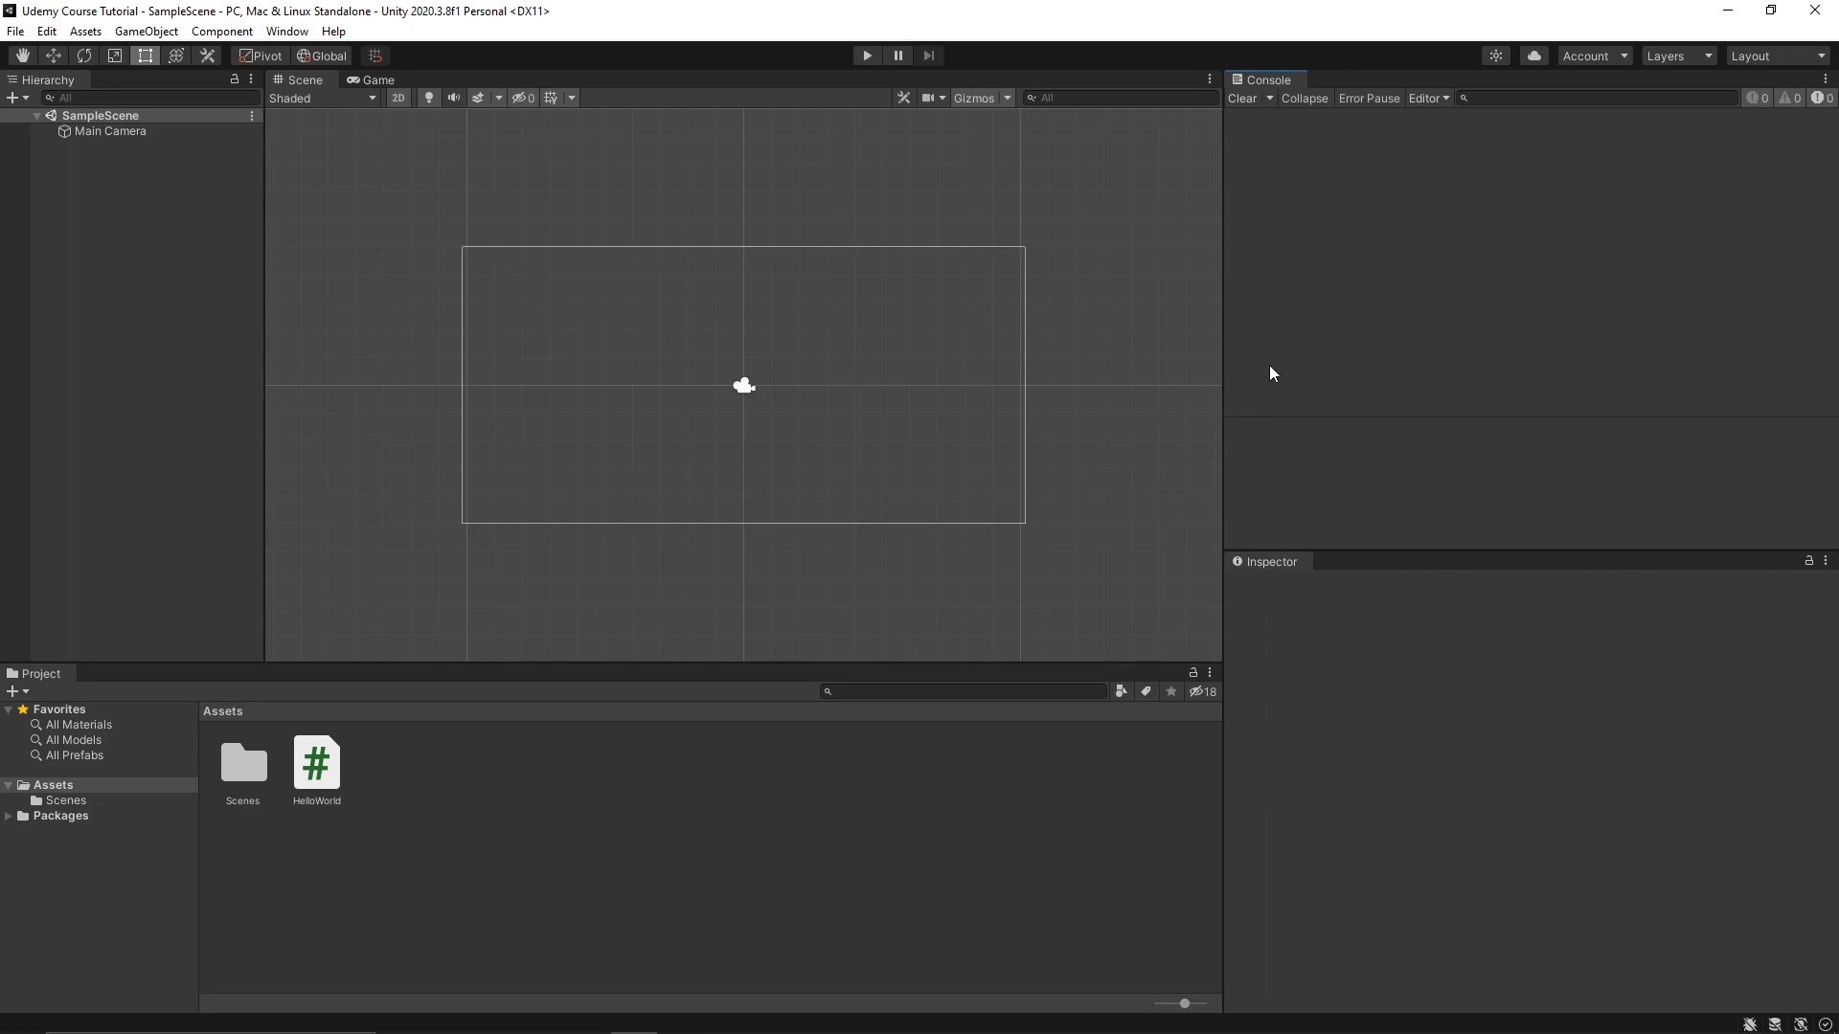
Step: Create a C# script named NumberWizard in Assets and open it for editing
right_click(418, 791)
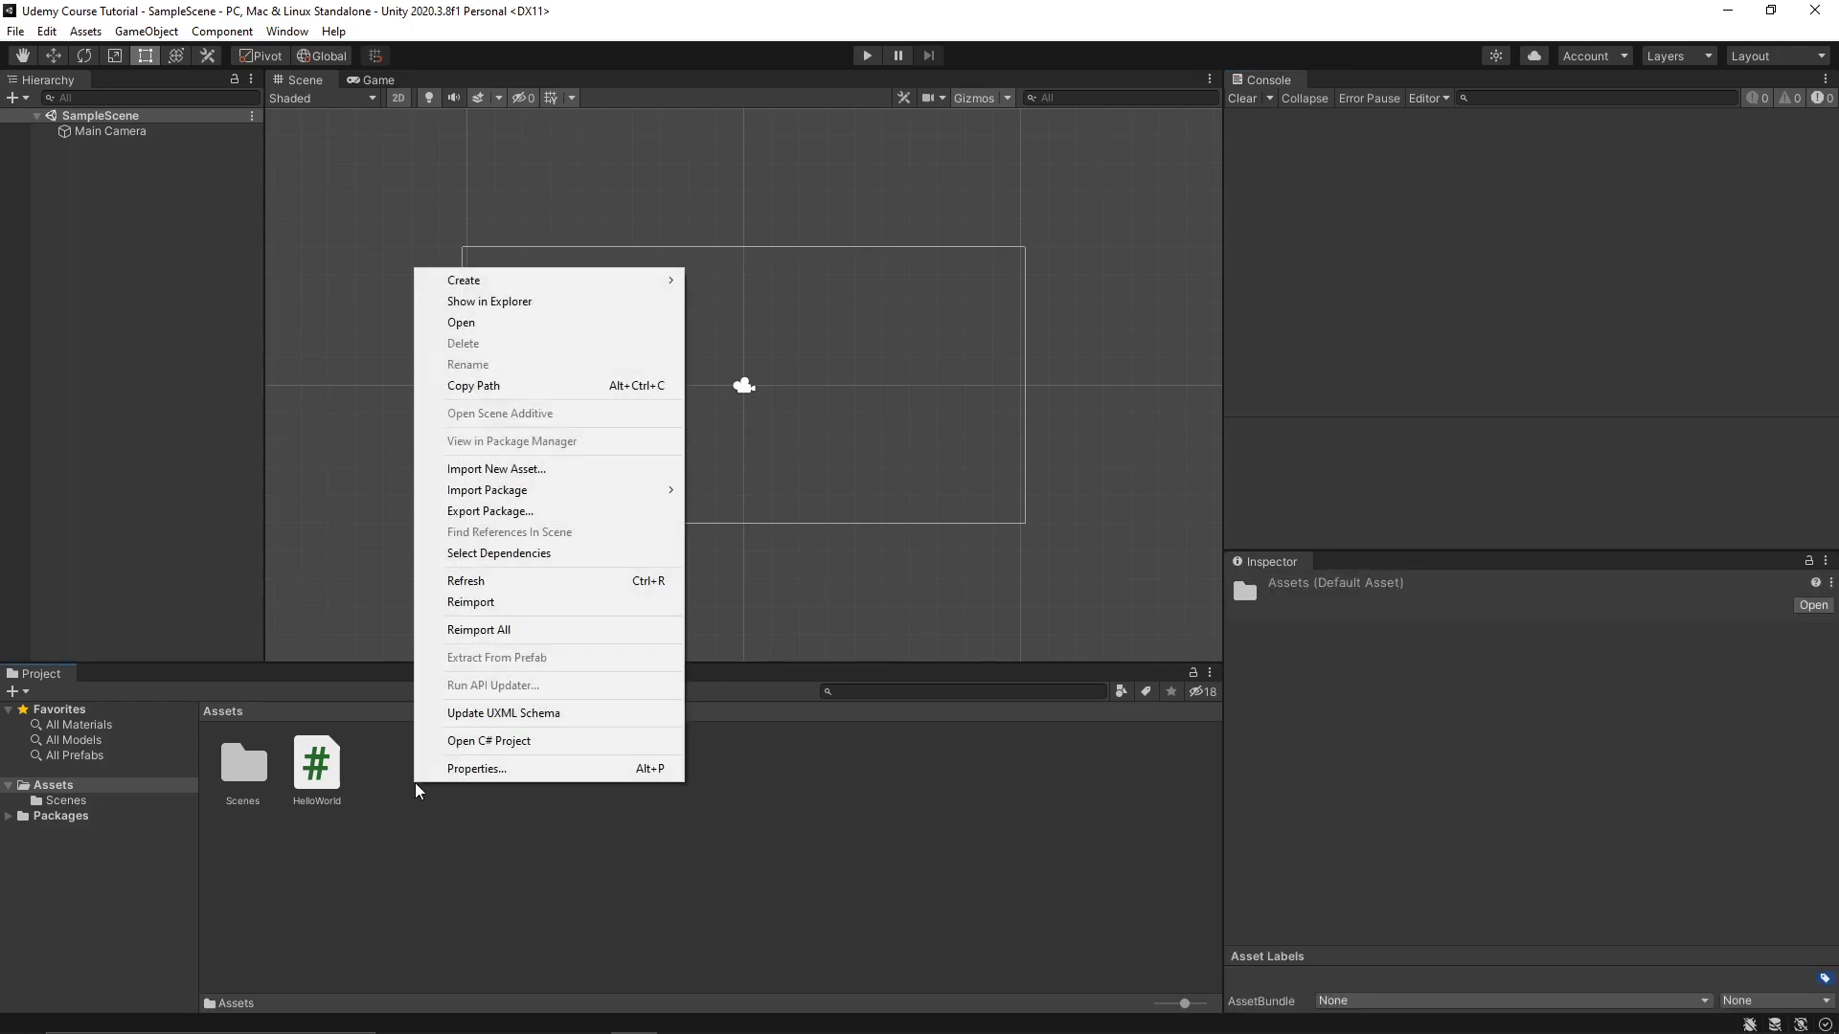
mouse_move(587, 281)
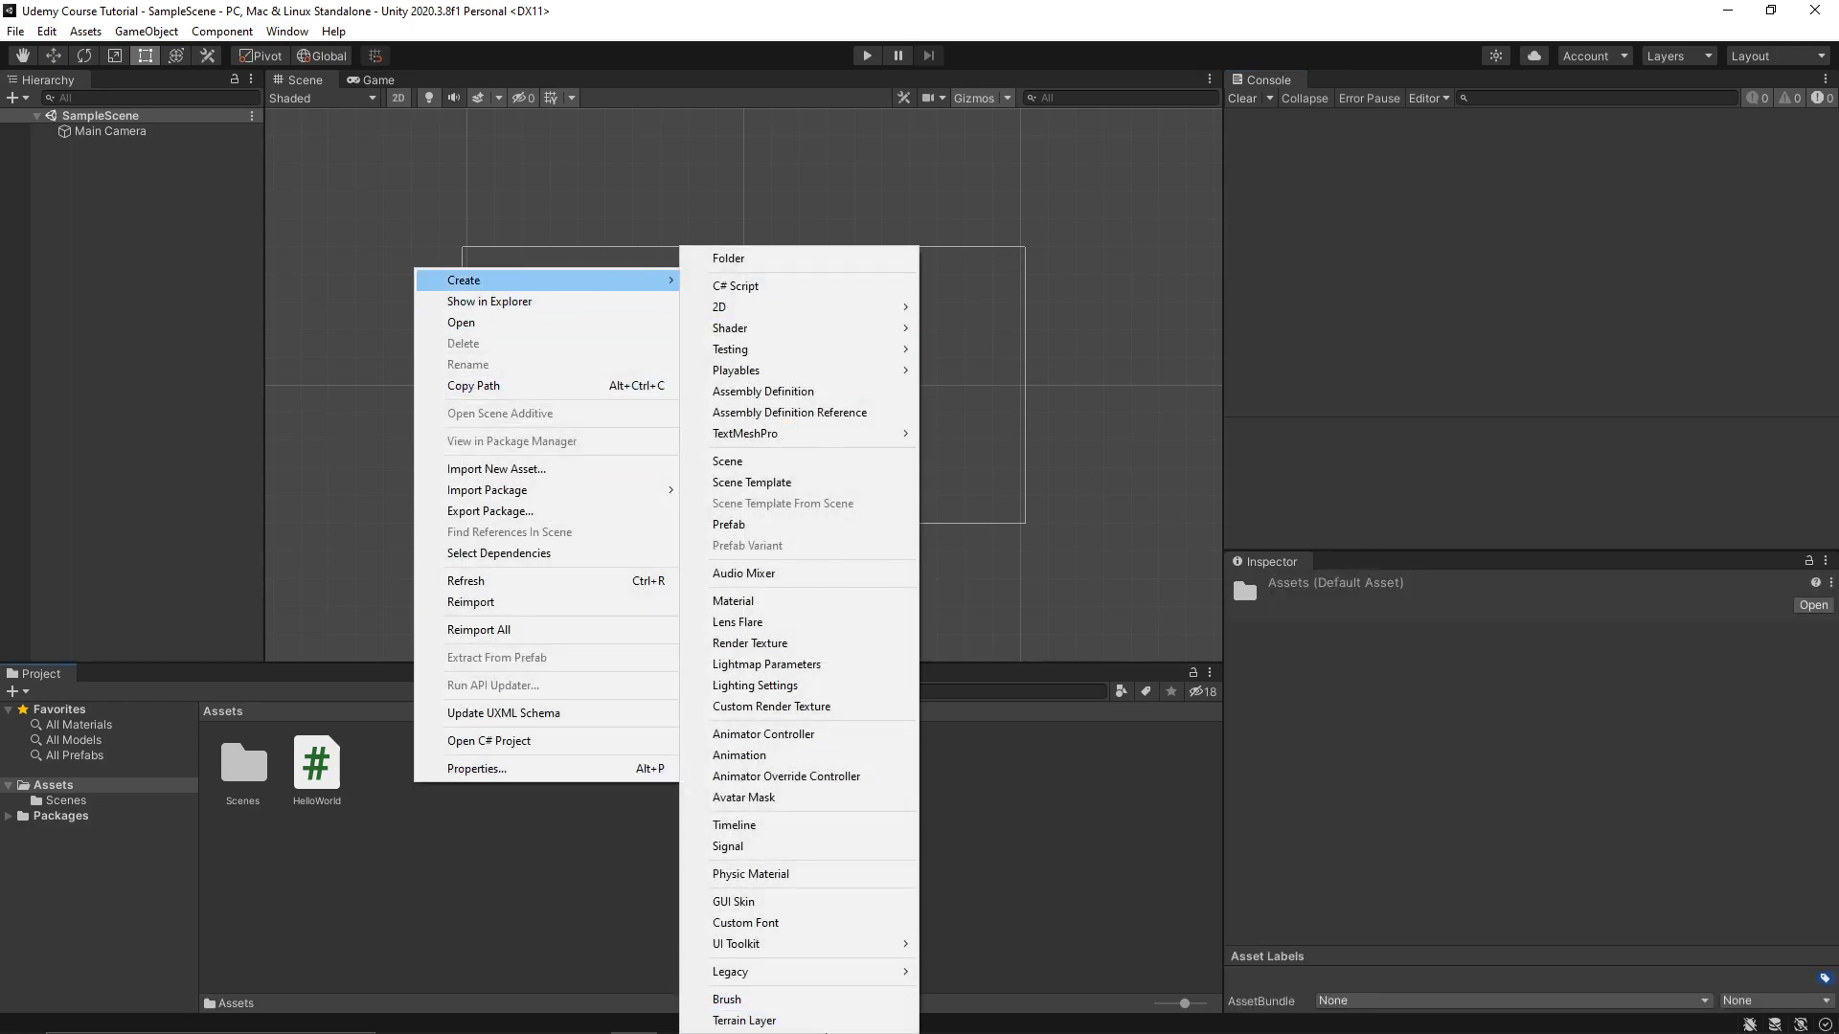
left_click(745, 285)
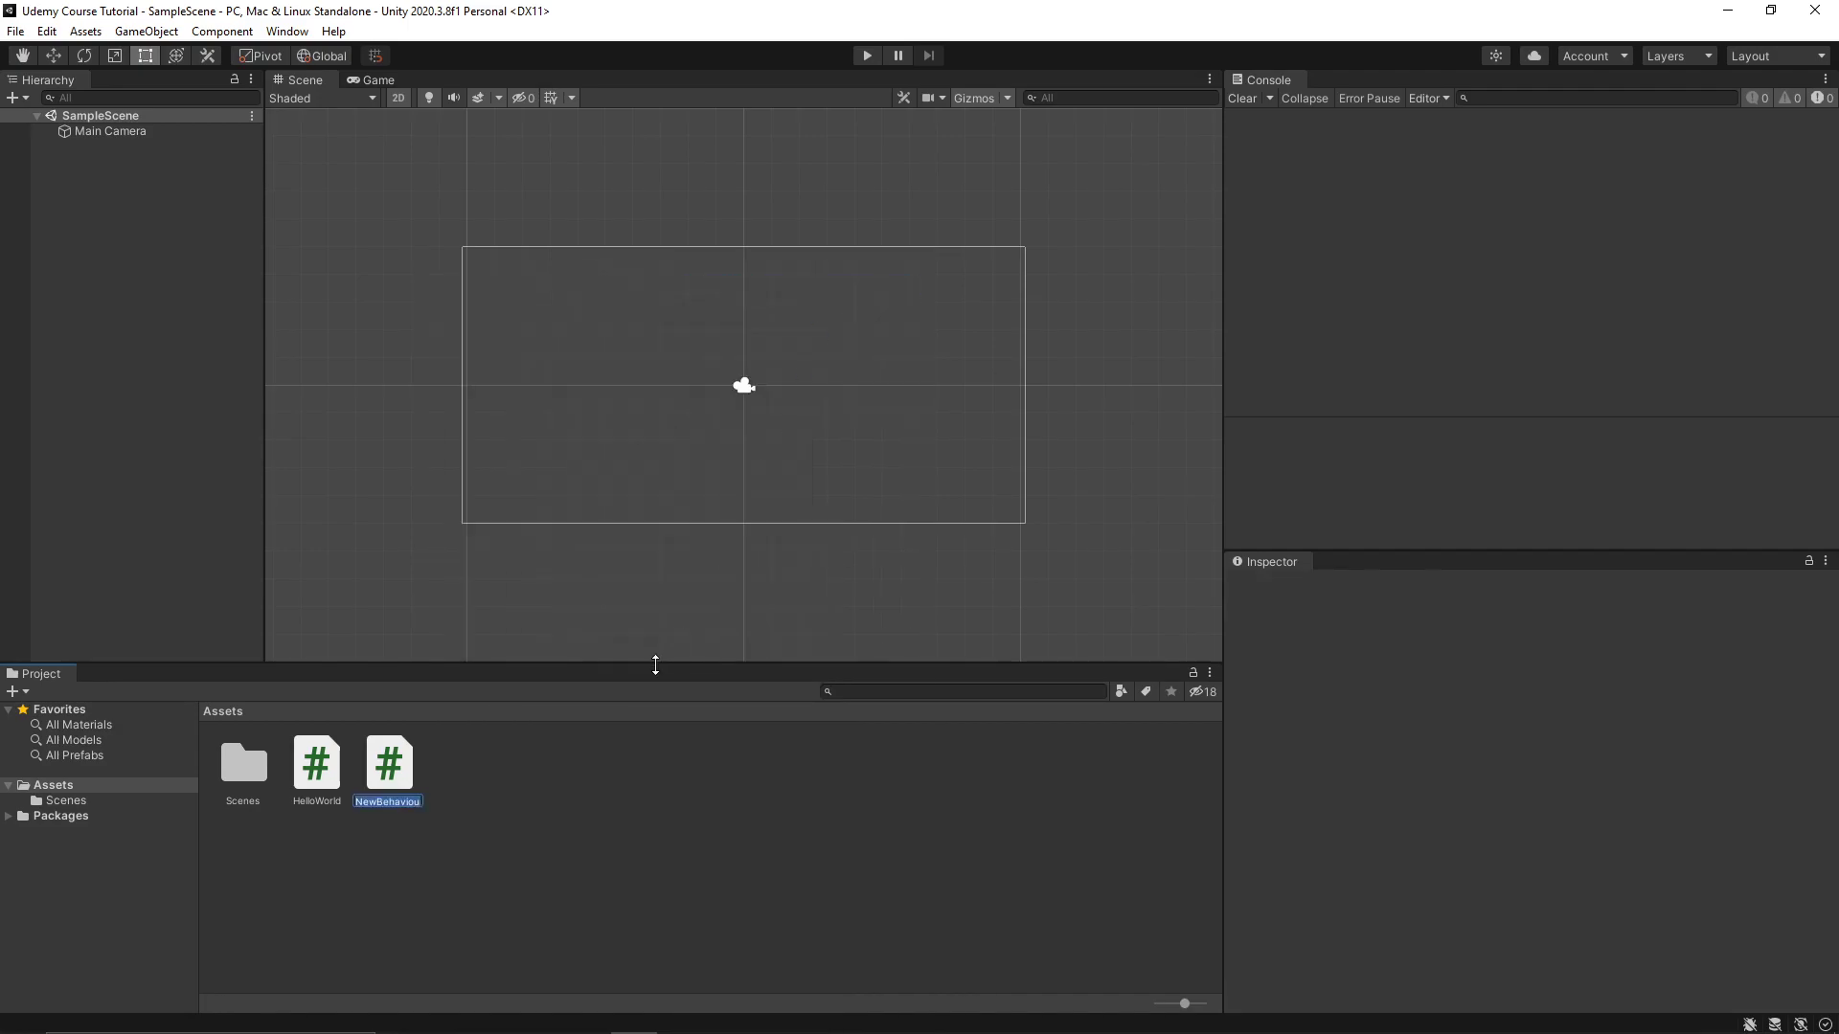
type("Num")
type("berWizard")
key("Return")
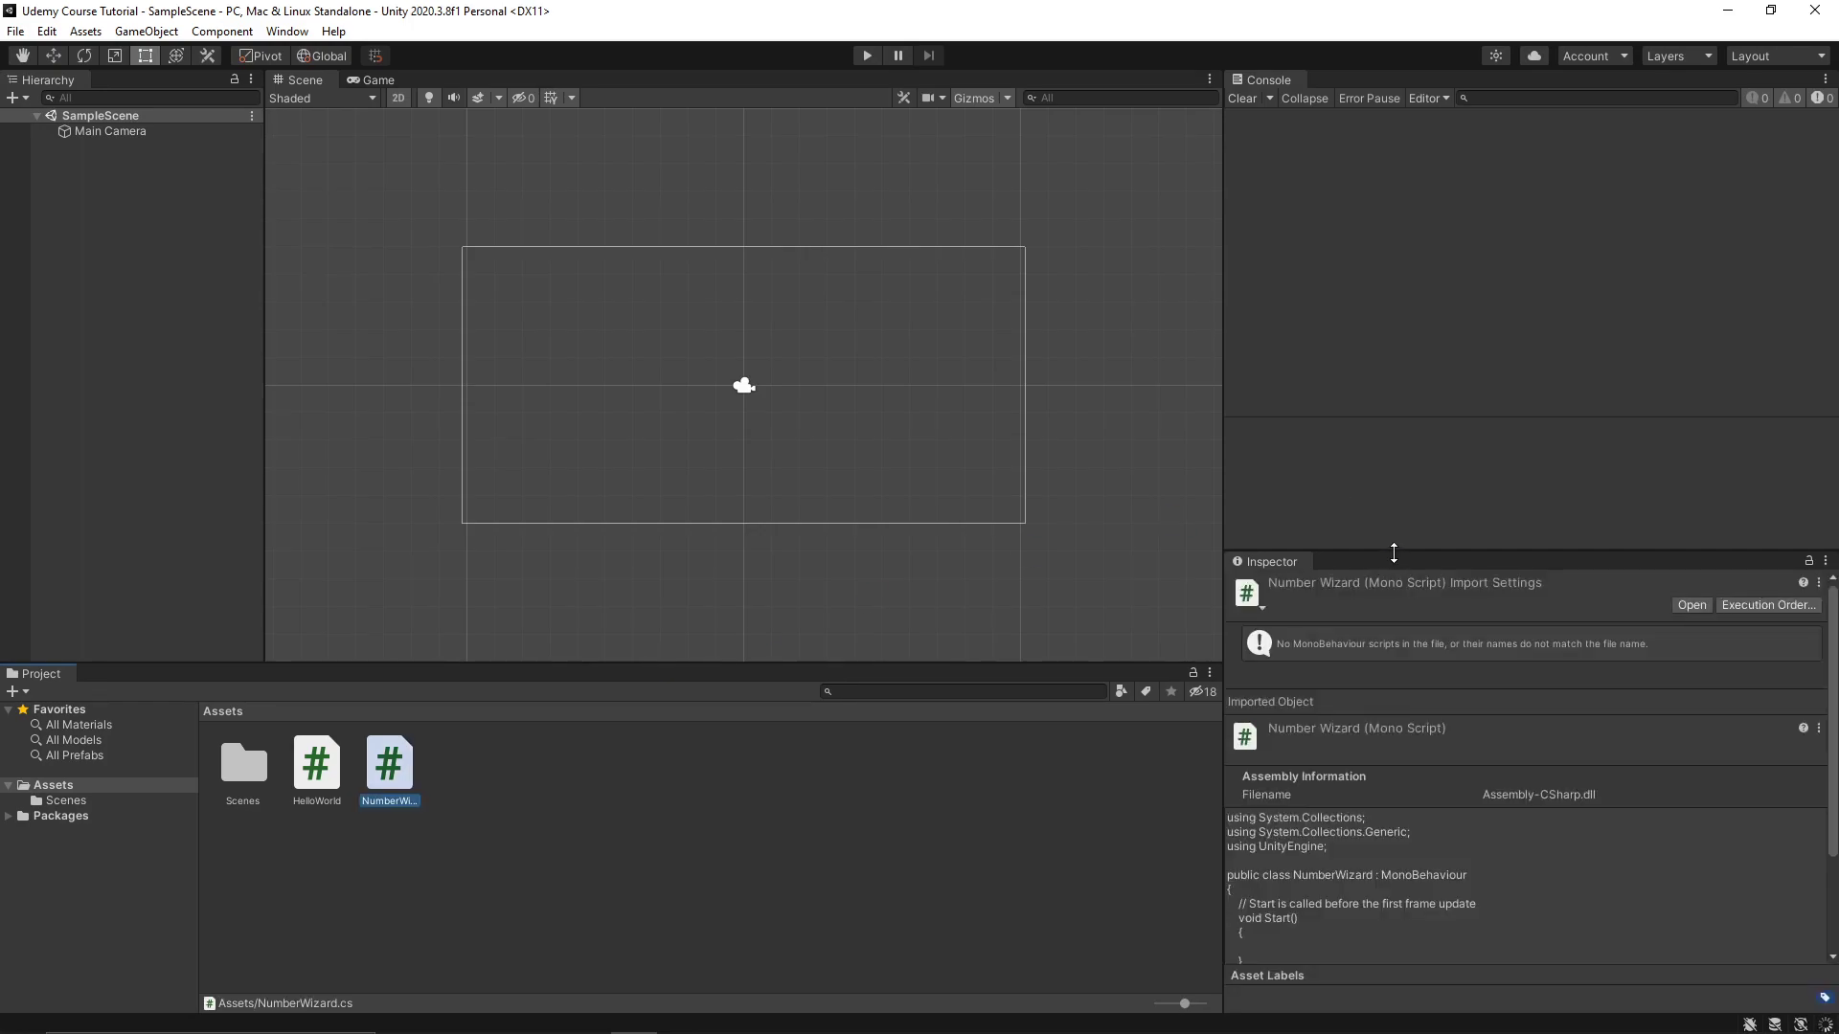
left_click_drag(1396, 551, 1396, 481)
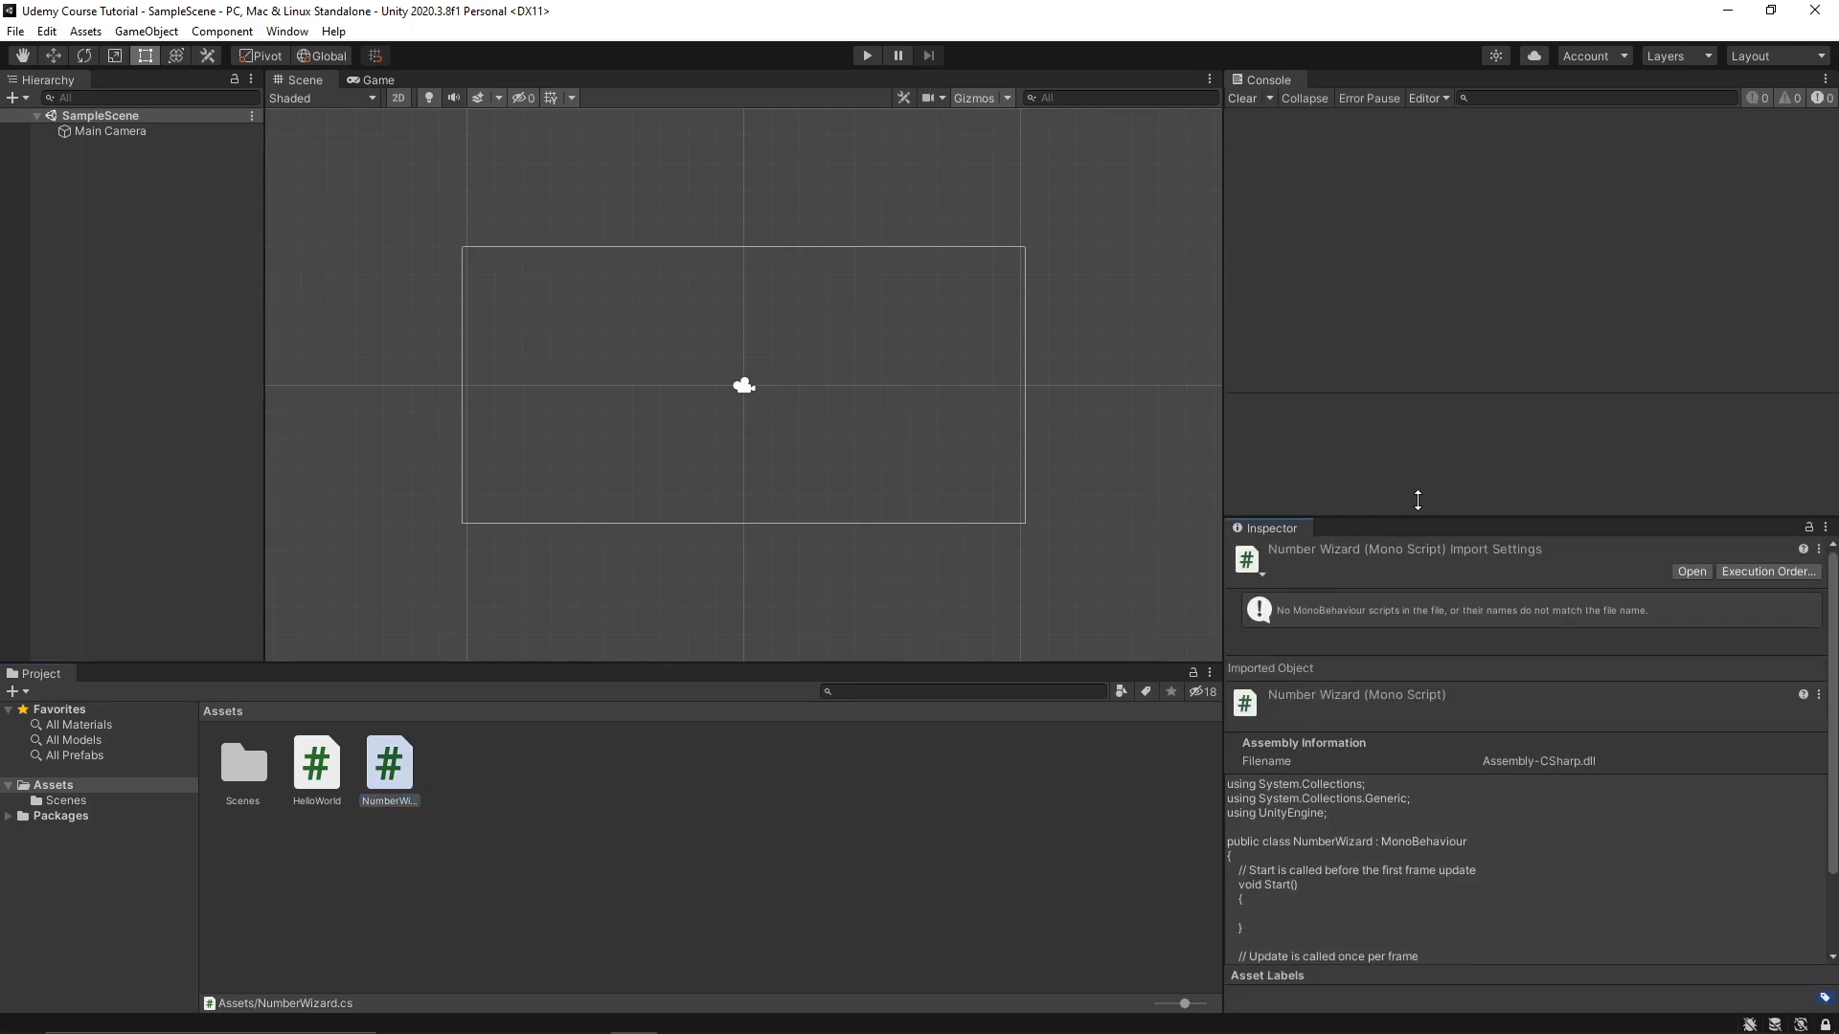
double_click(388, 767)
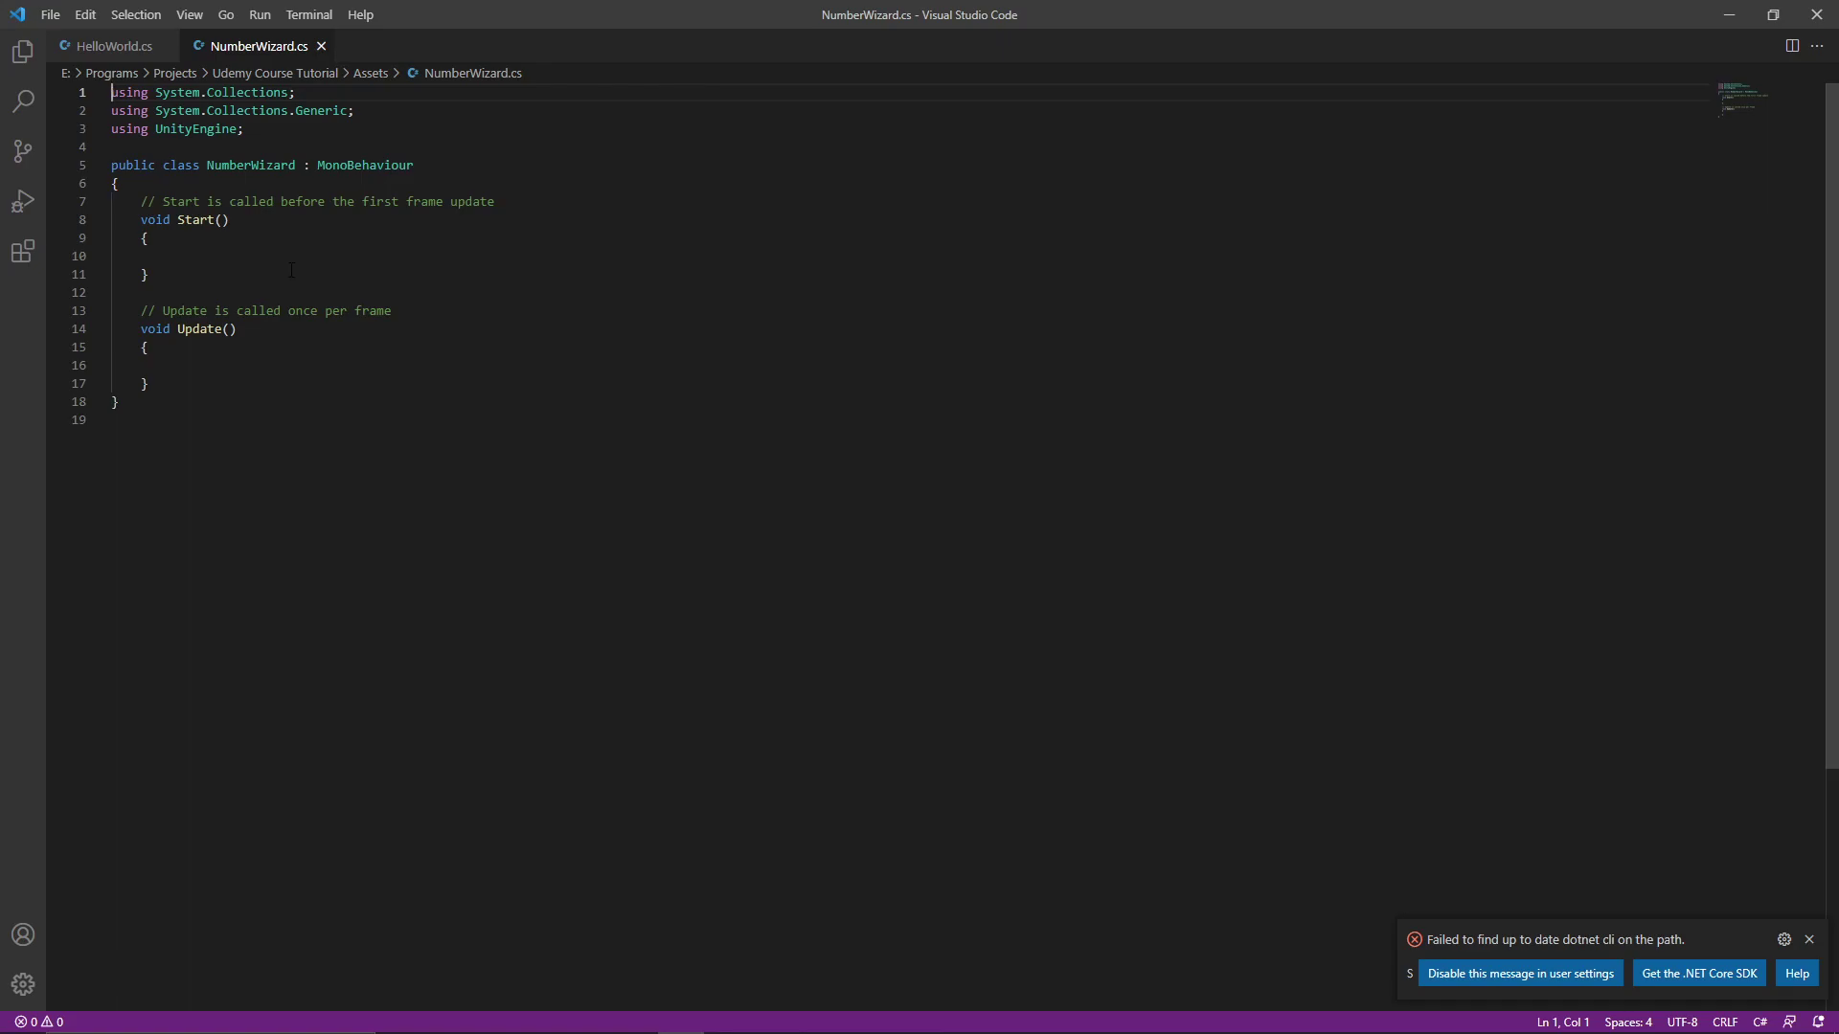
Step: Place the caret on the empty line 10 inside the Start() method
left_click(267, 243)
left_click(250, 261)
Step: Write Debug.Log("Welcome to Number-Wizard!"); with a comment saying it works like print("")
type("Debu")
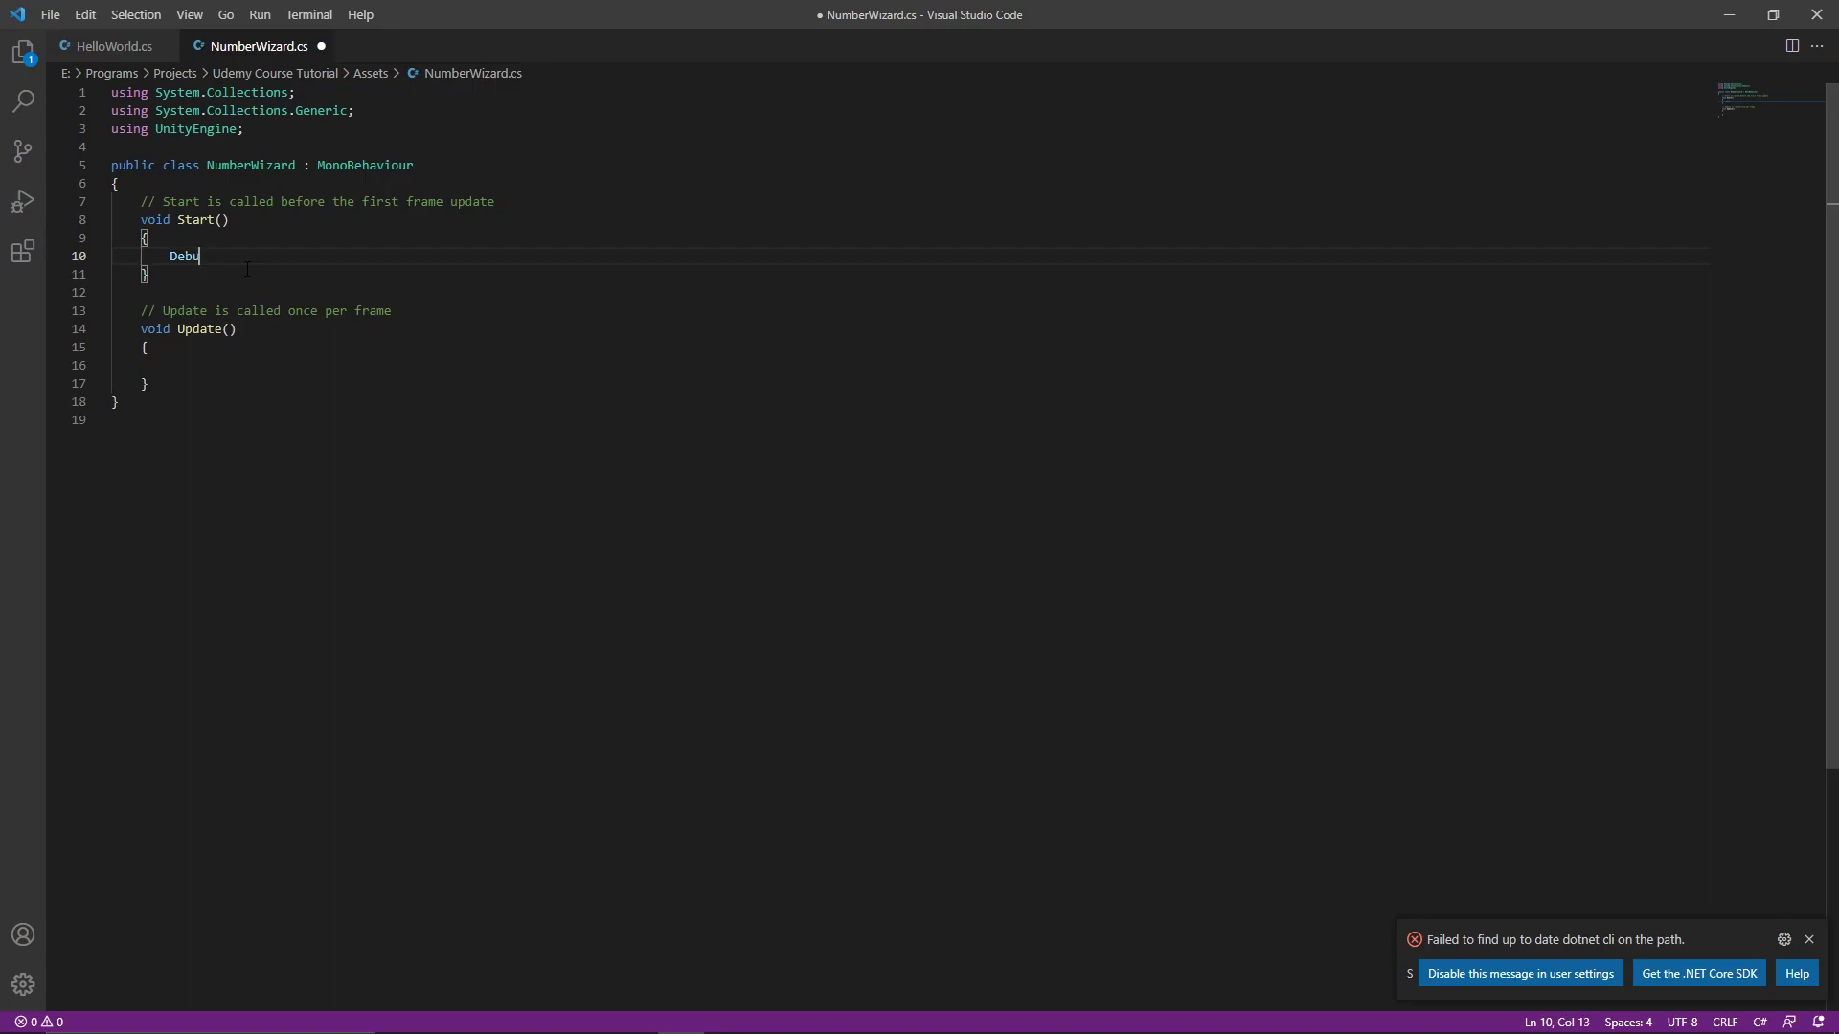
type("g.Lo")
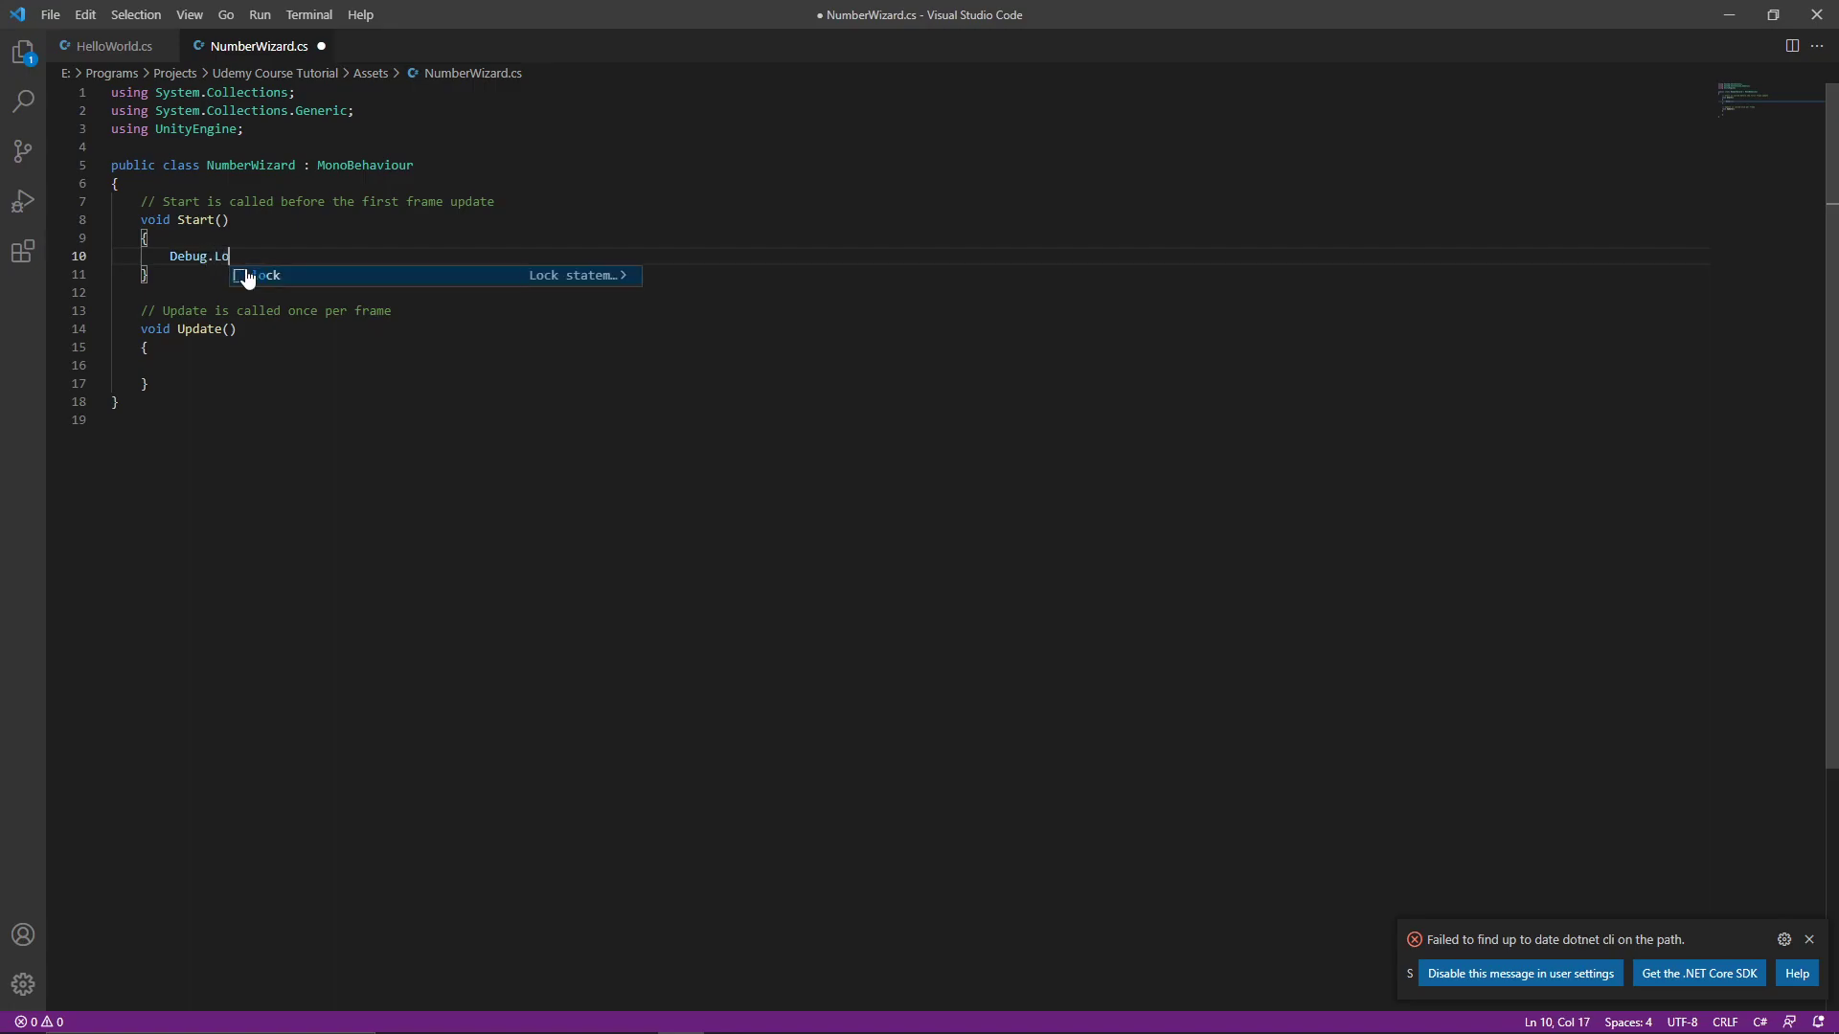
type("g(")
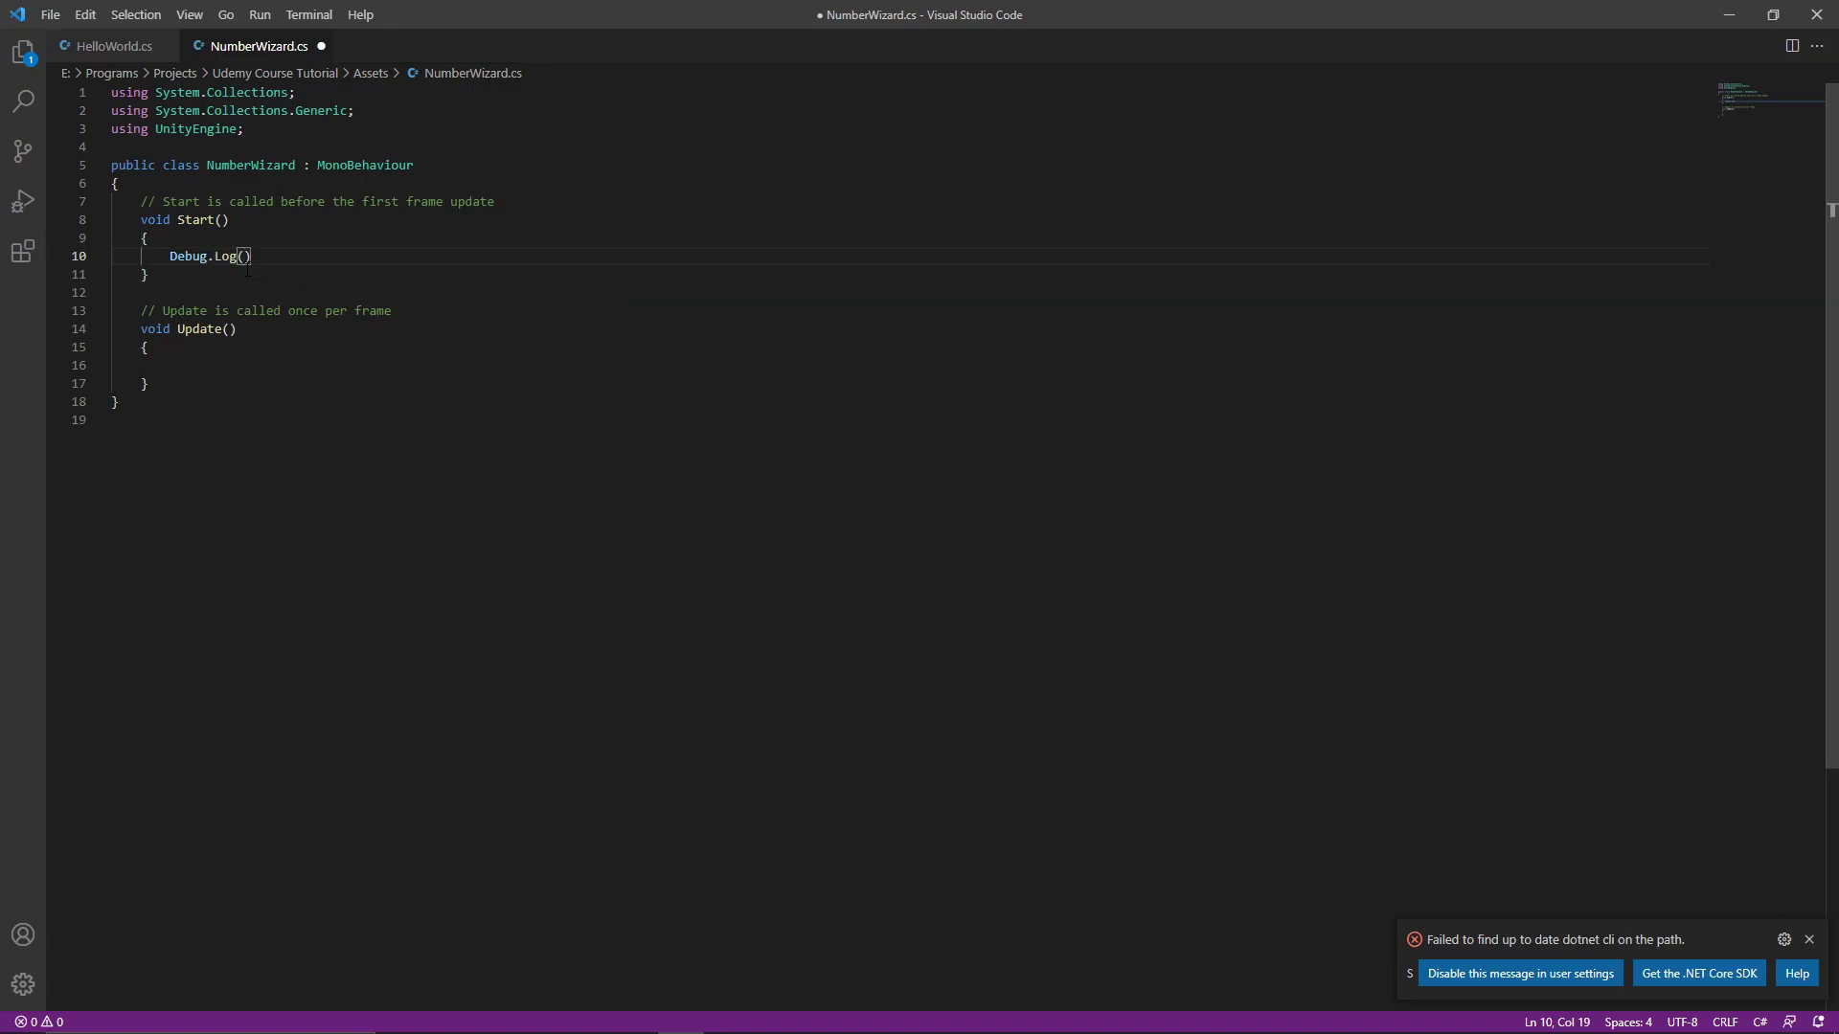
type("\"")
type("Welcom")
type("e to Num")
type("ber-Wiza")
type("rd!\");")
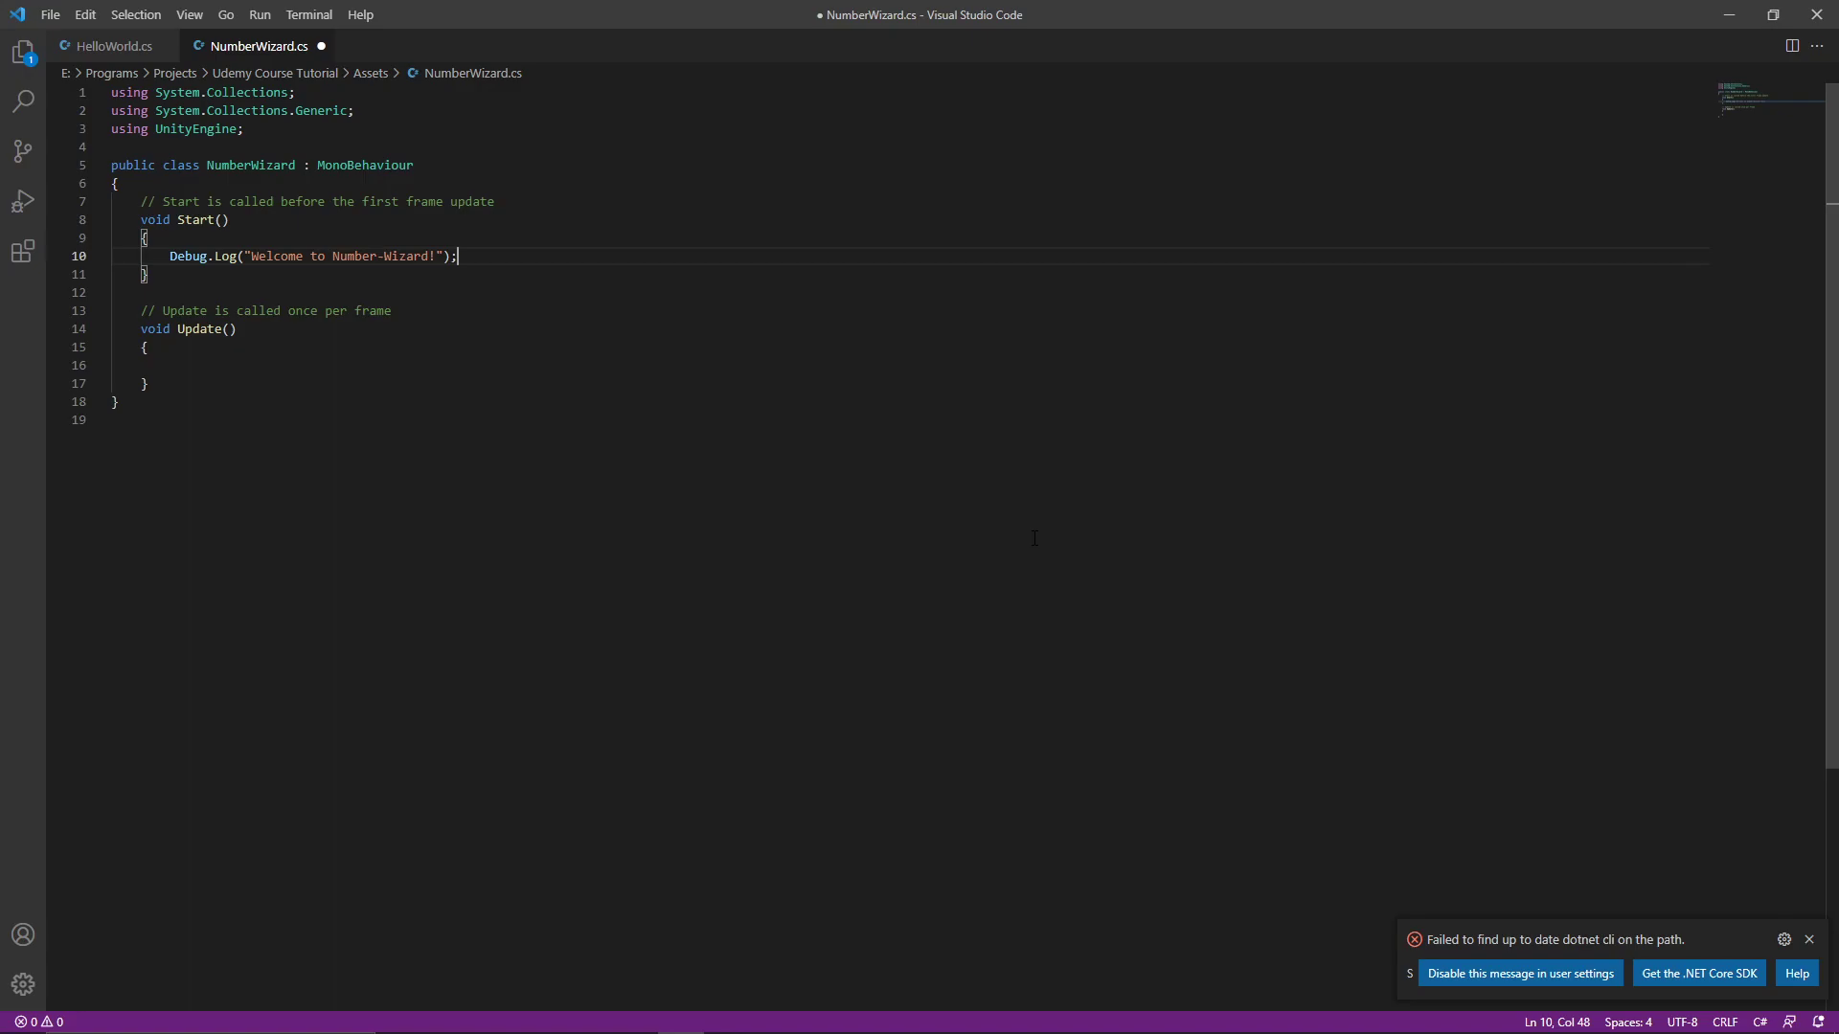
type("// works the")
type(" same way as print")
type("(\"\"")
key("End")
key("Return")
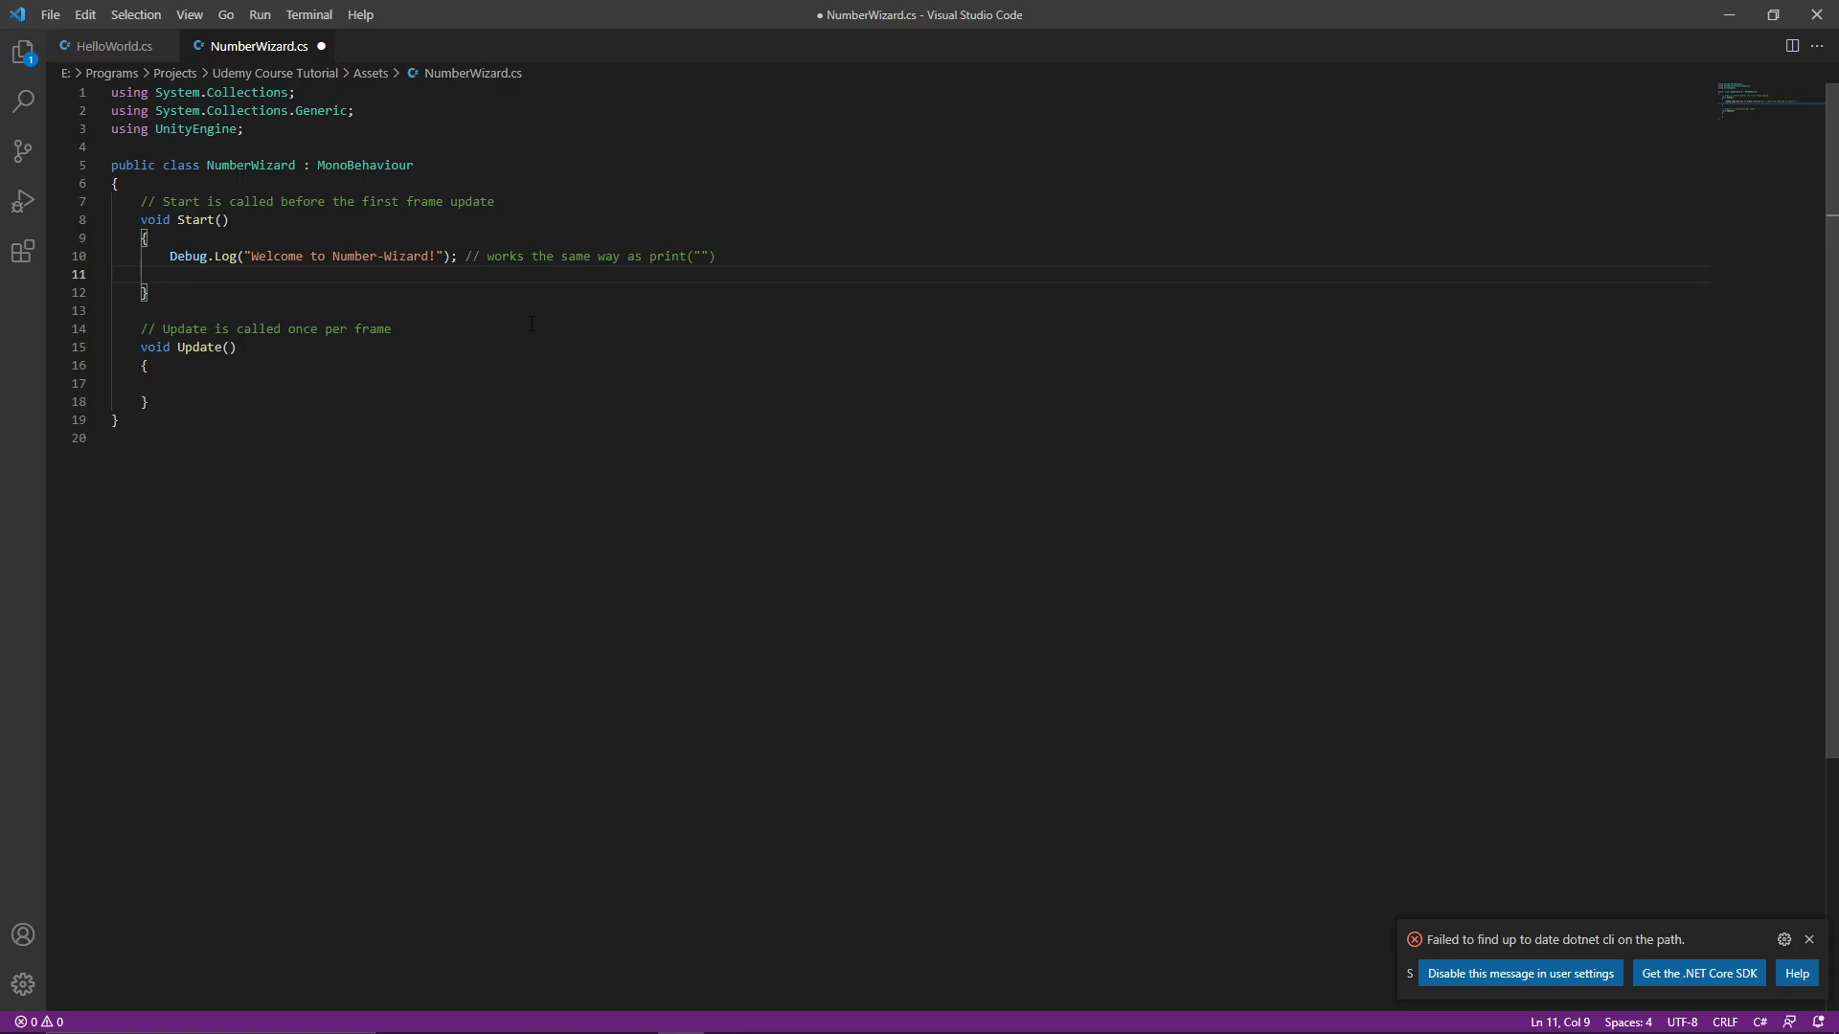
Step: Extend the comment with ', but has more flexibility' and save NumberWizard.cs
key("Up")
key("End")
type(", but has more f")
type("lexibility")
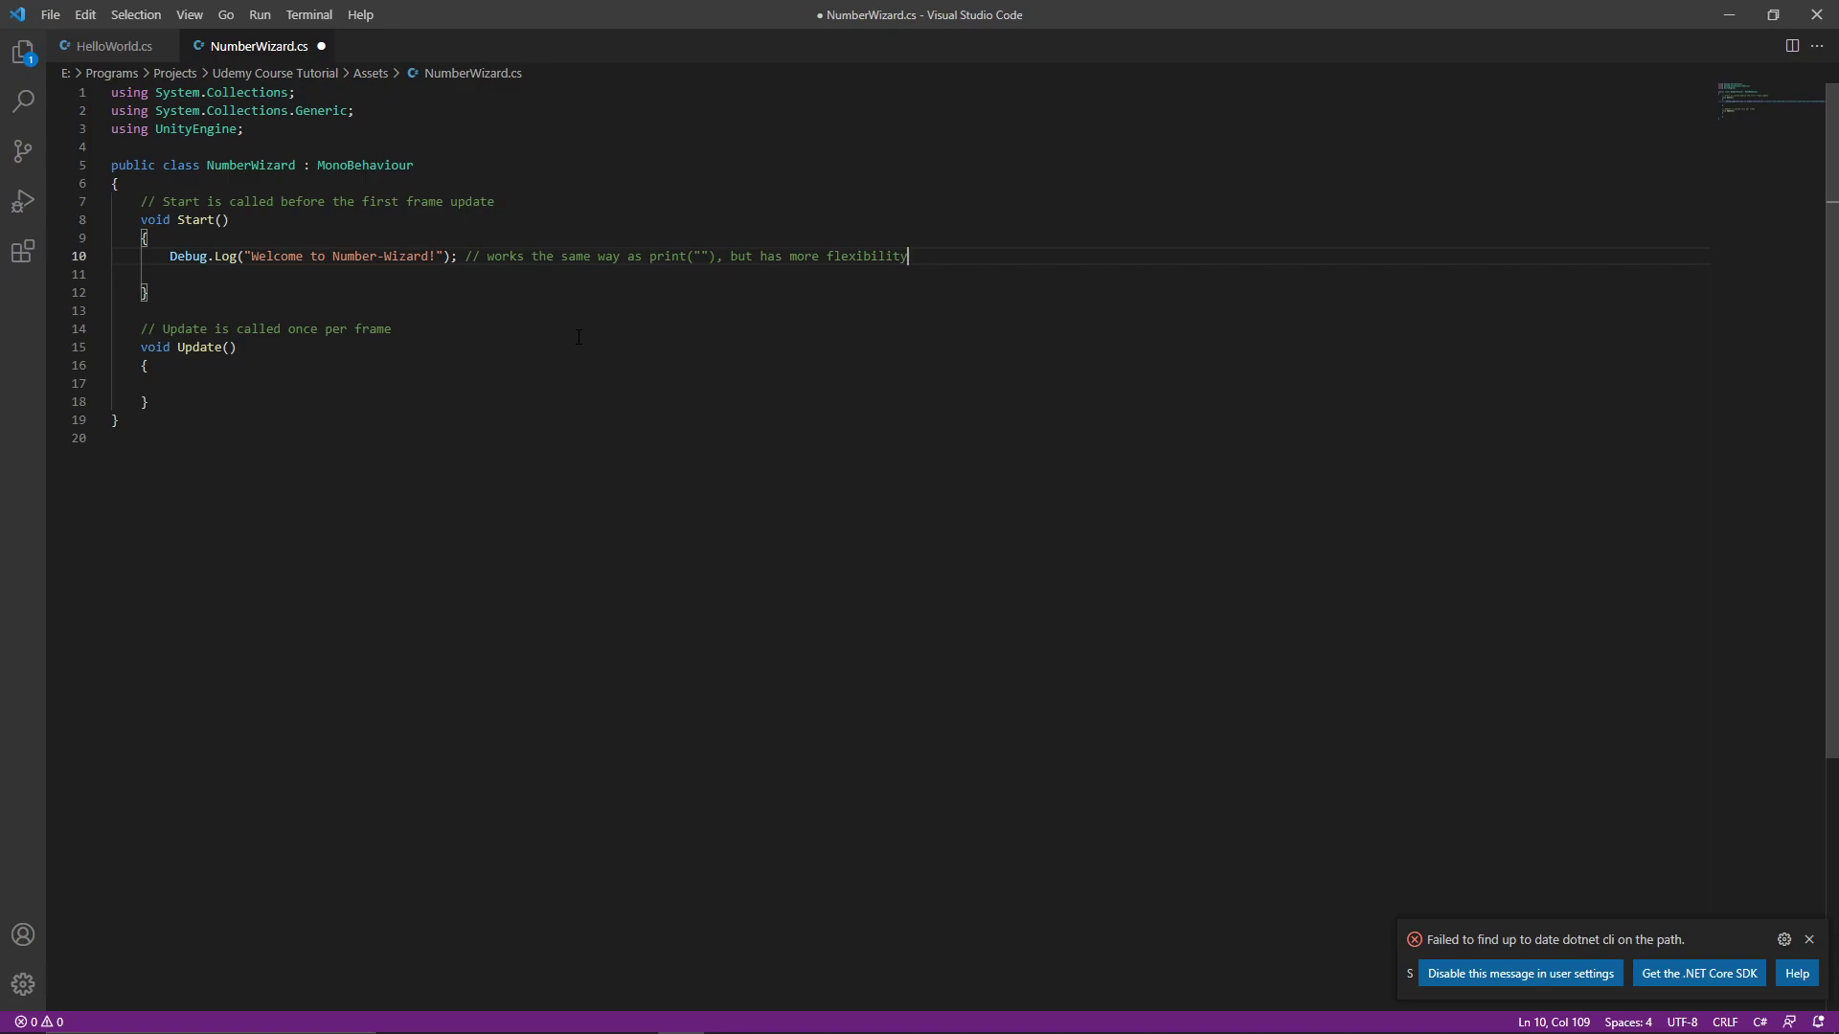
key("ctrl+s")
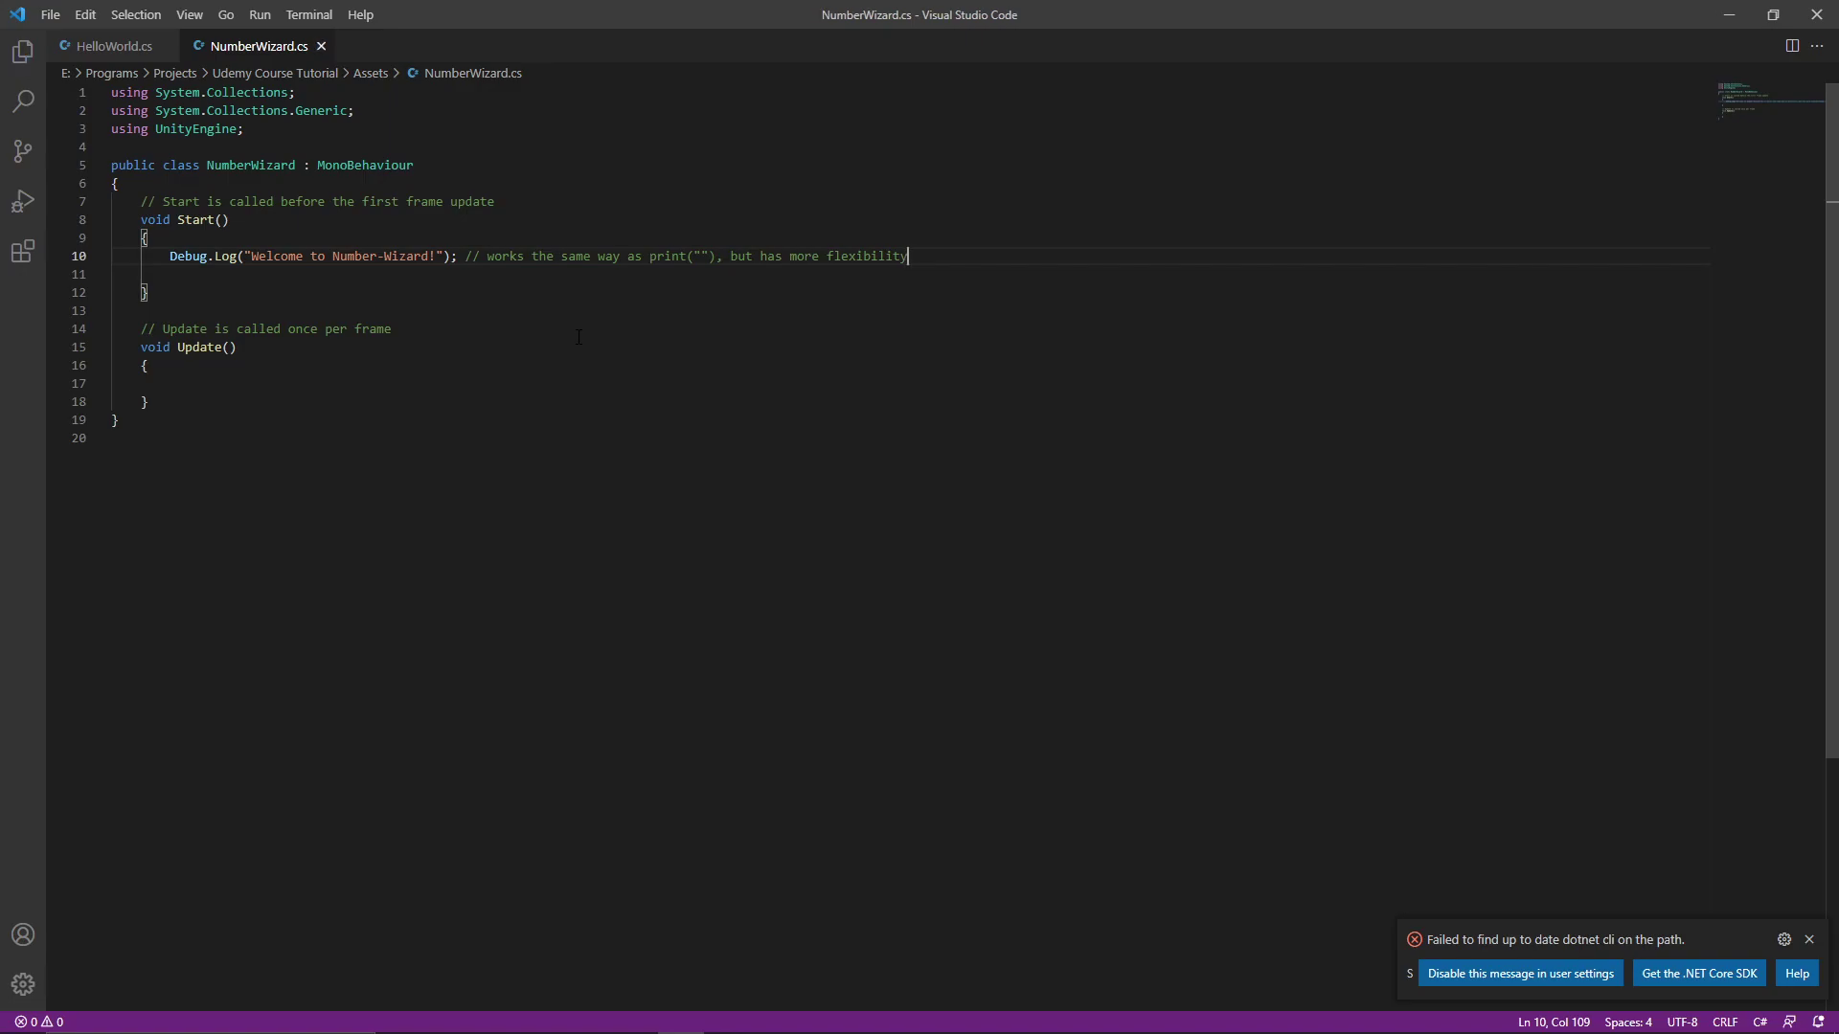
Step: Back in Unity, select Main Camera and collapse its Transform and Camera components
left_click(1729, 14)
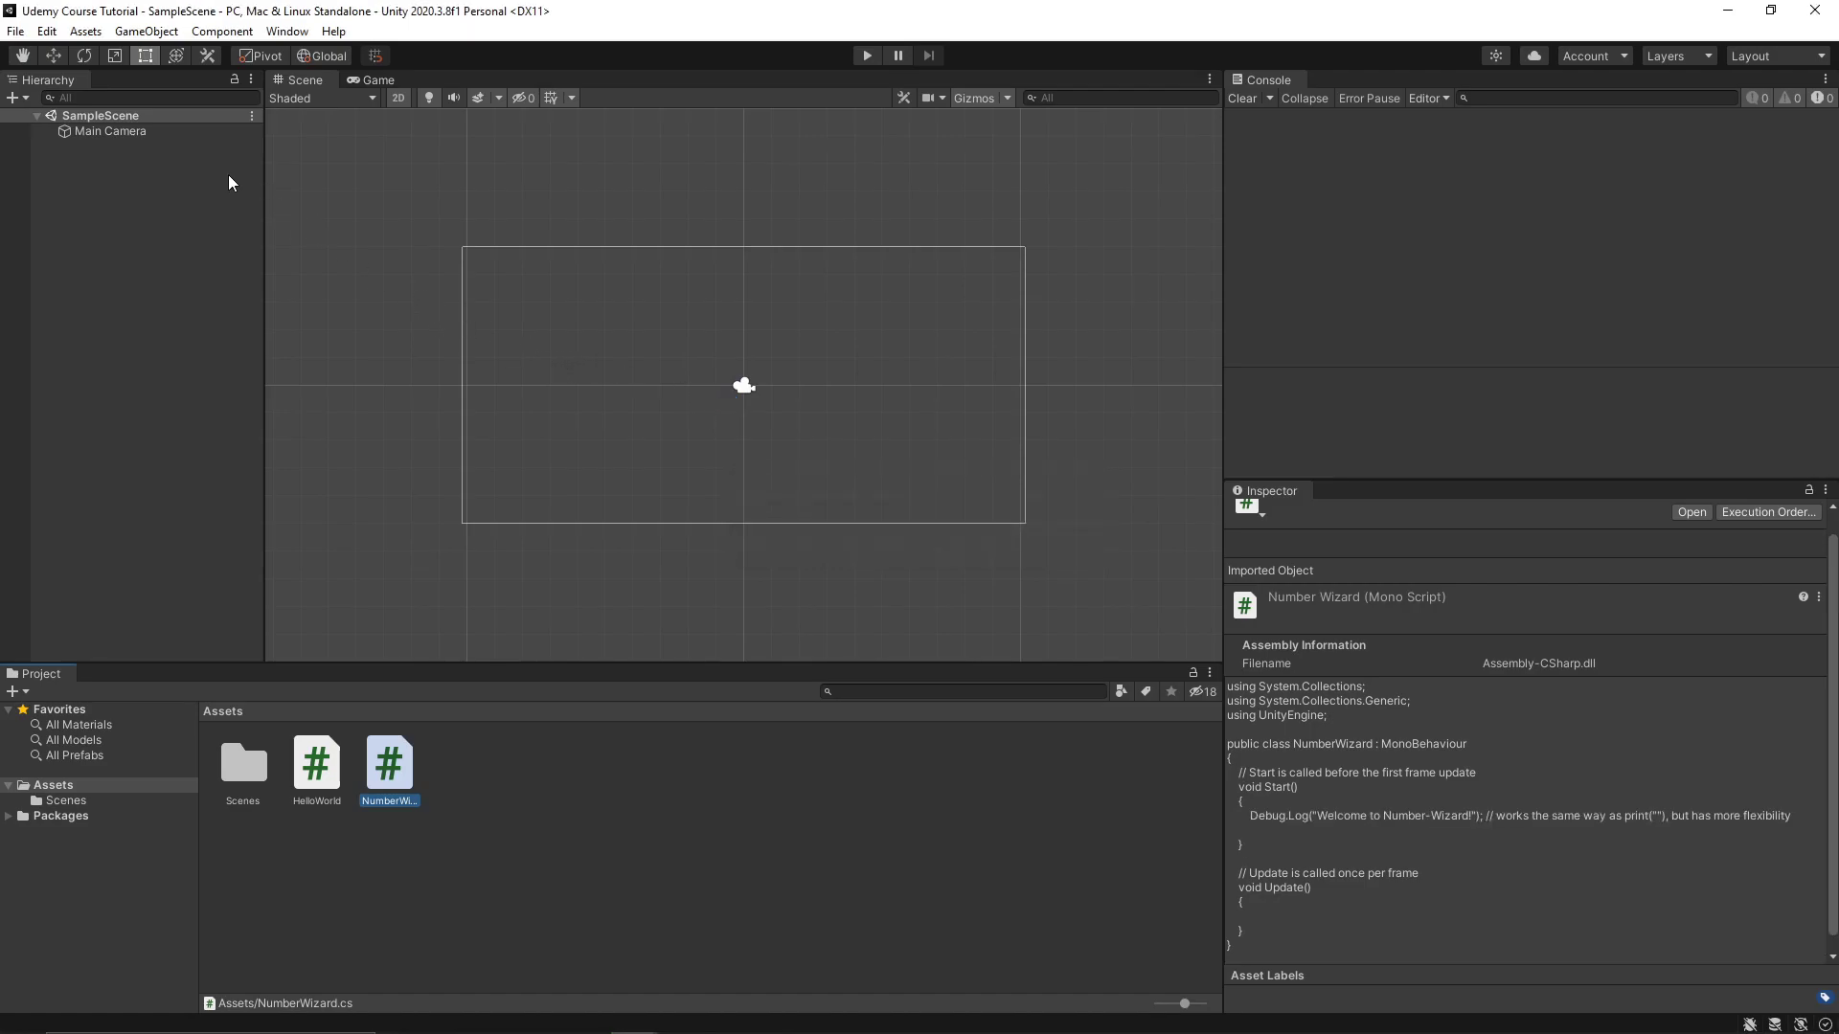
left_click(144, 134)
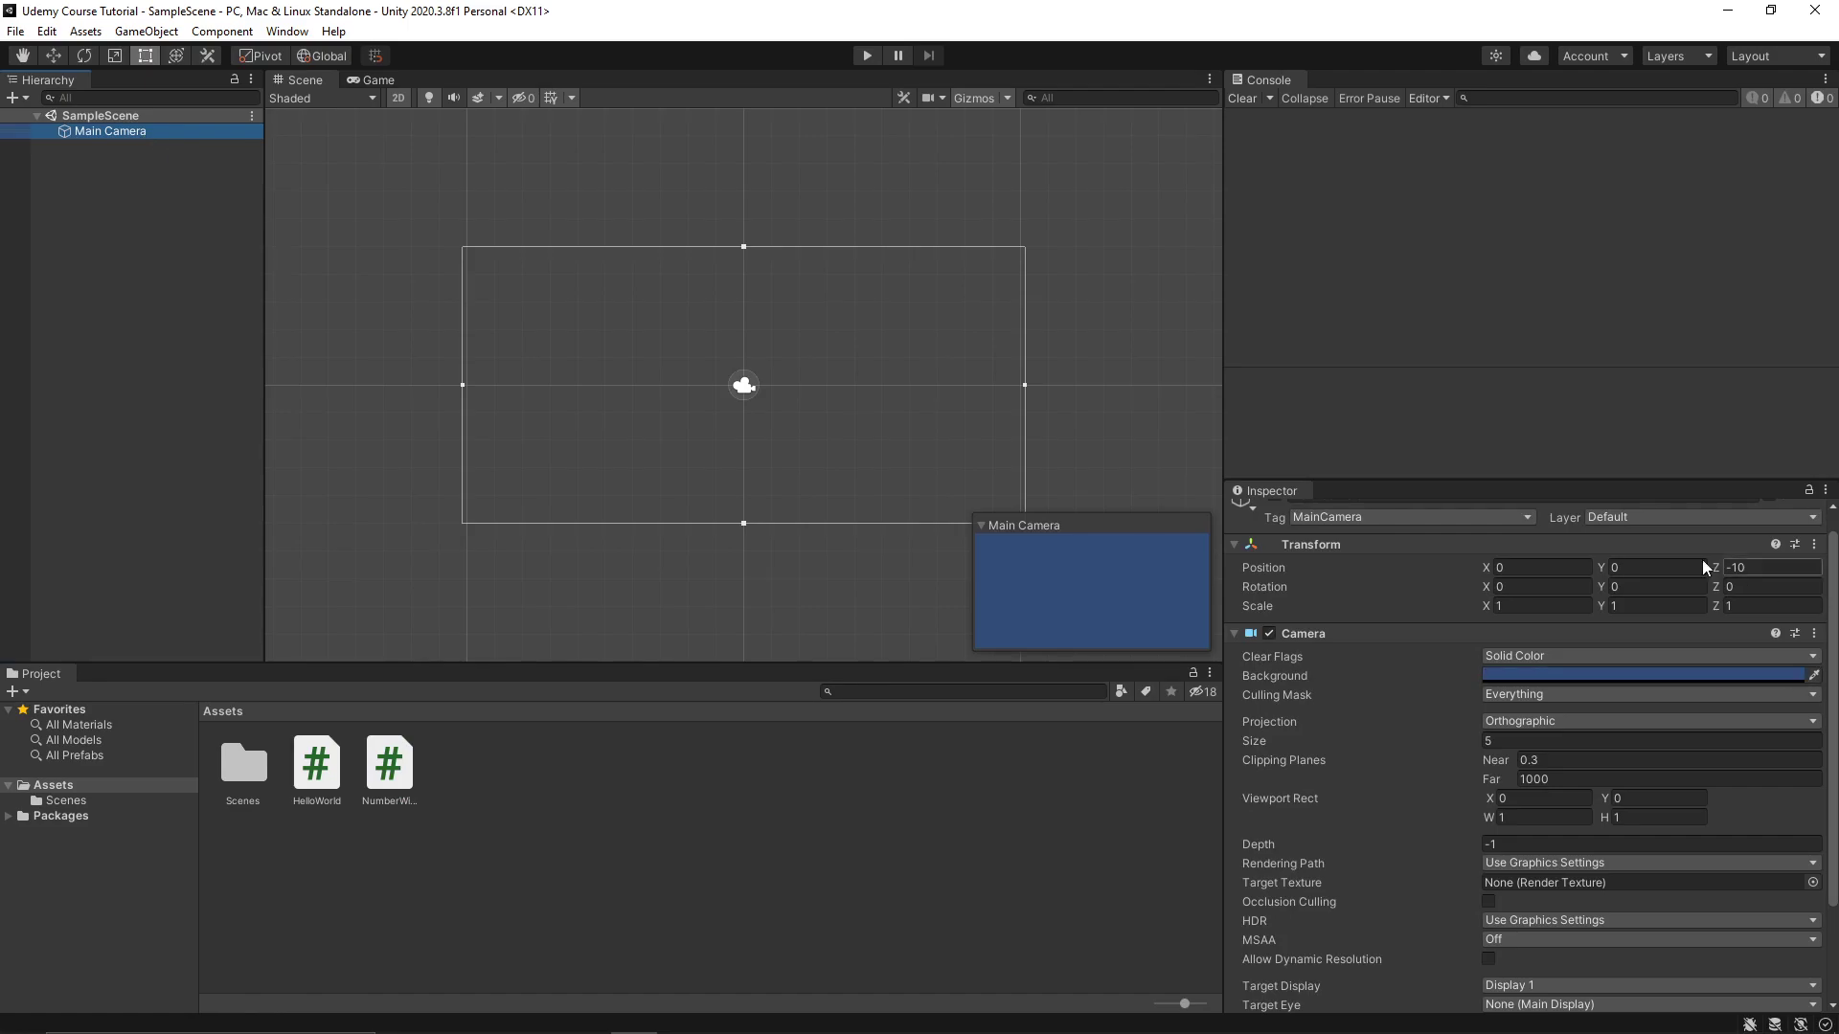
left_click_drag(1225, 671, 1243, 575)
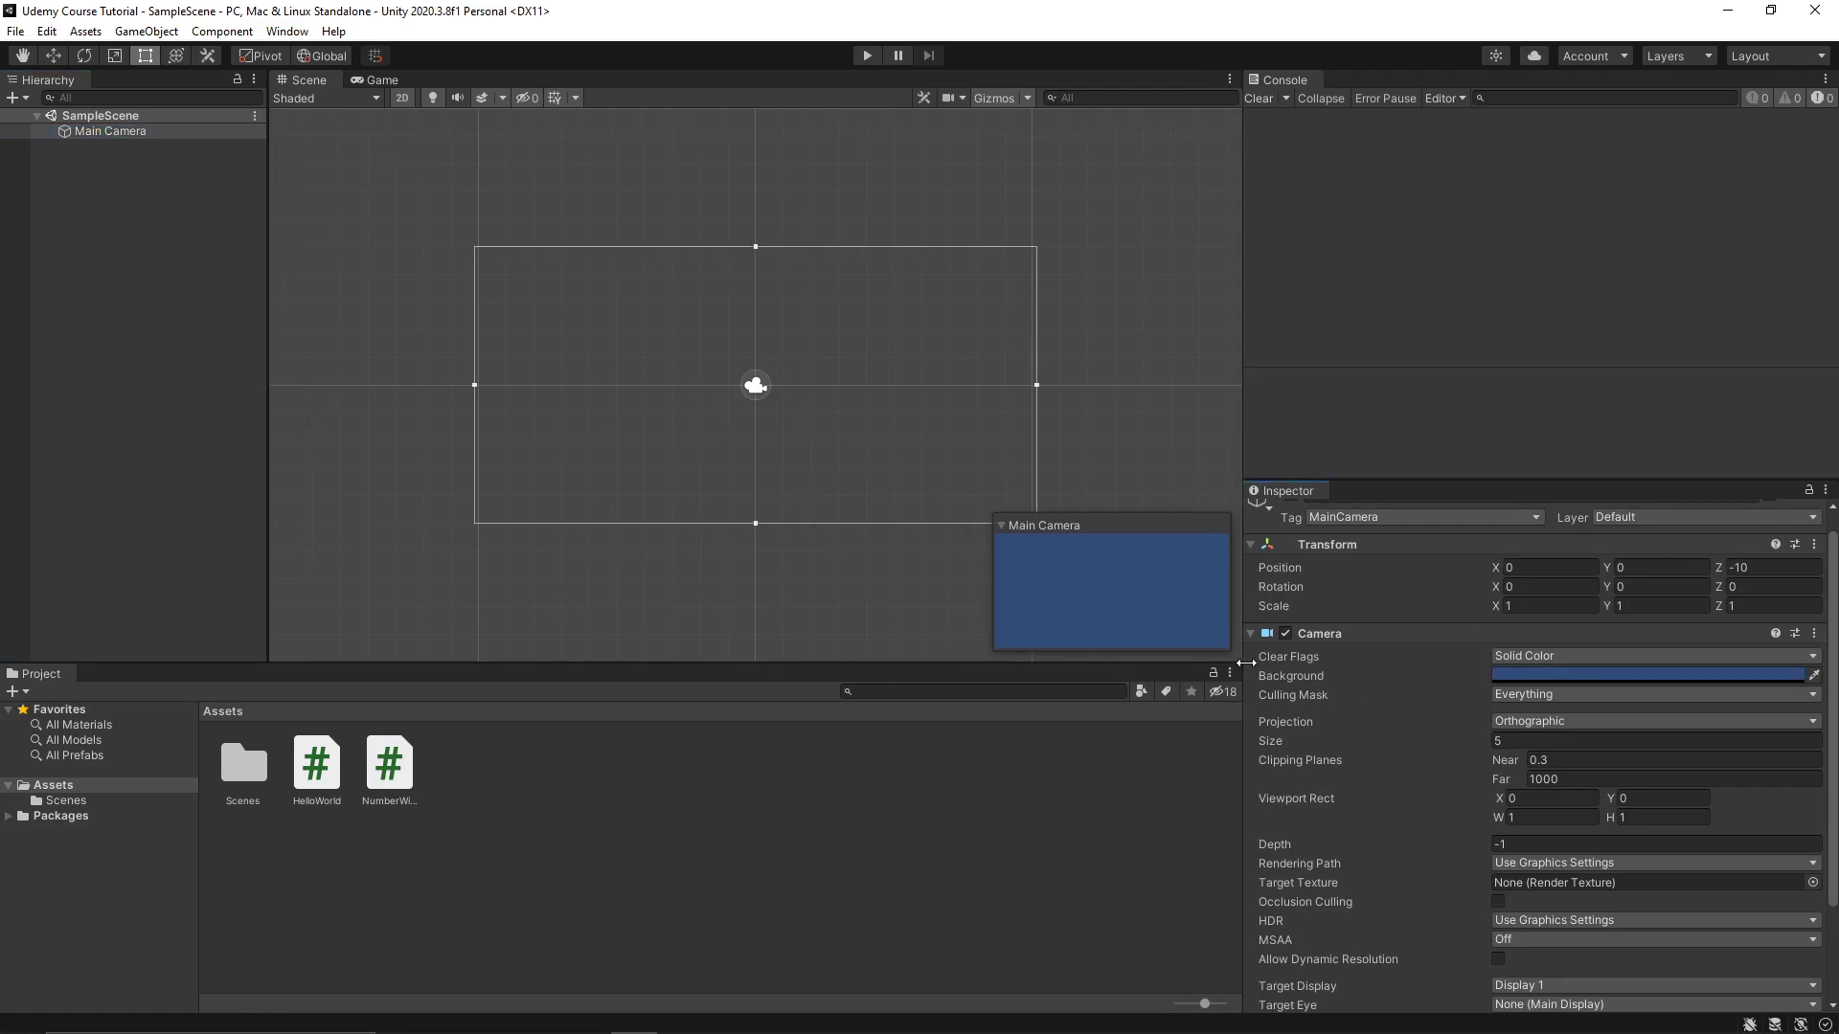
left_click(1250, 546)
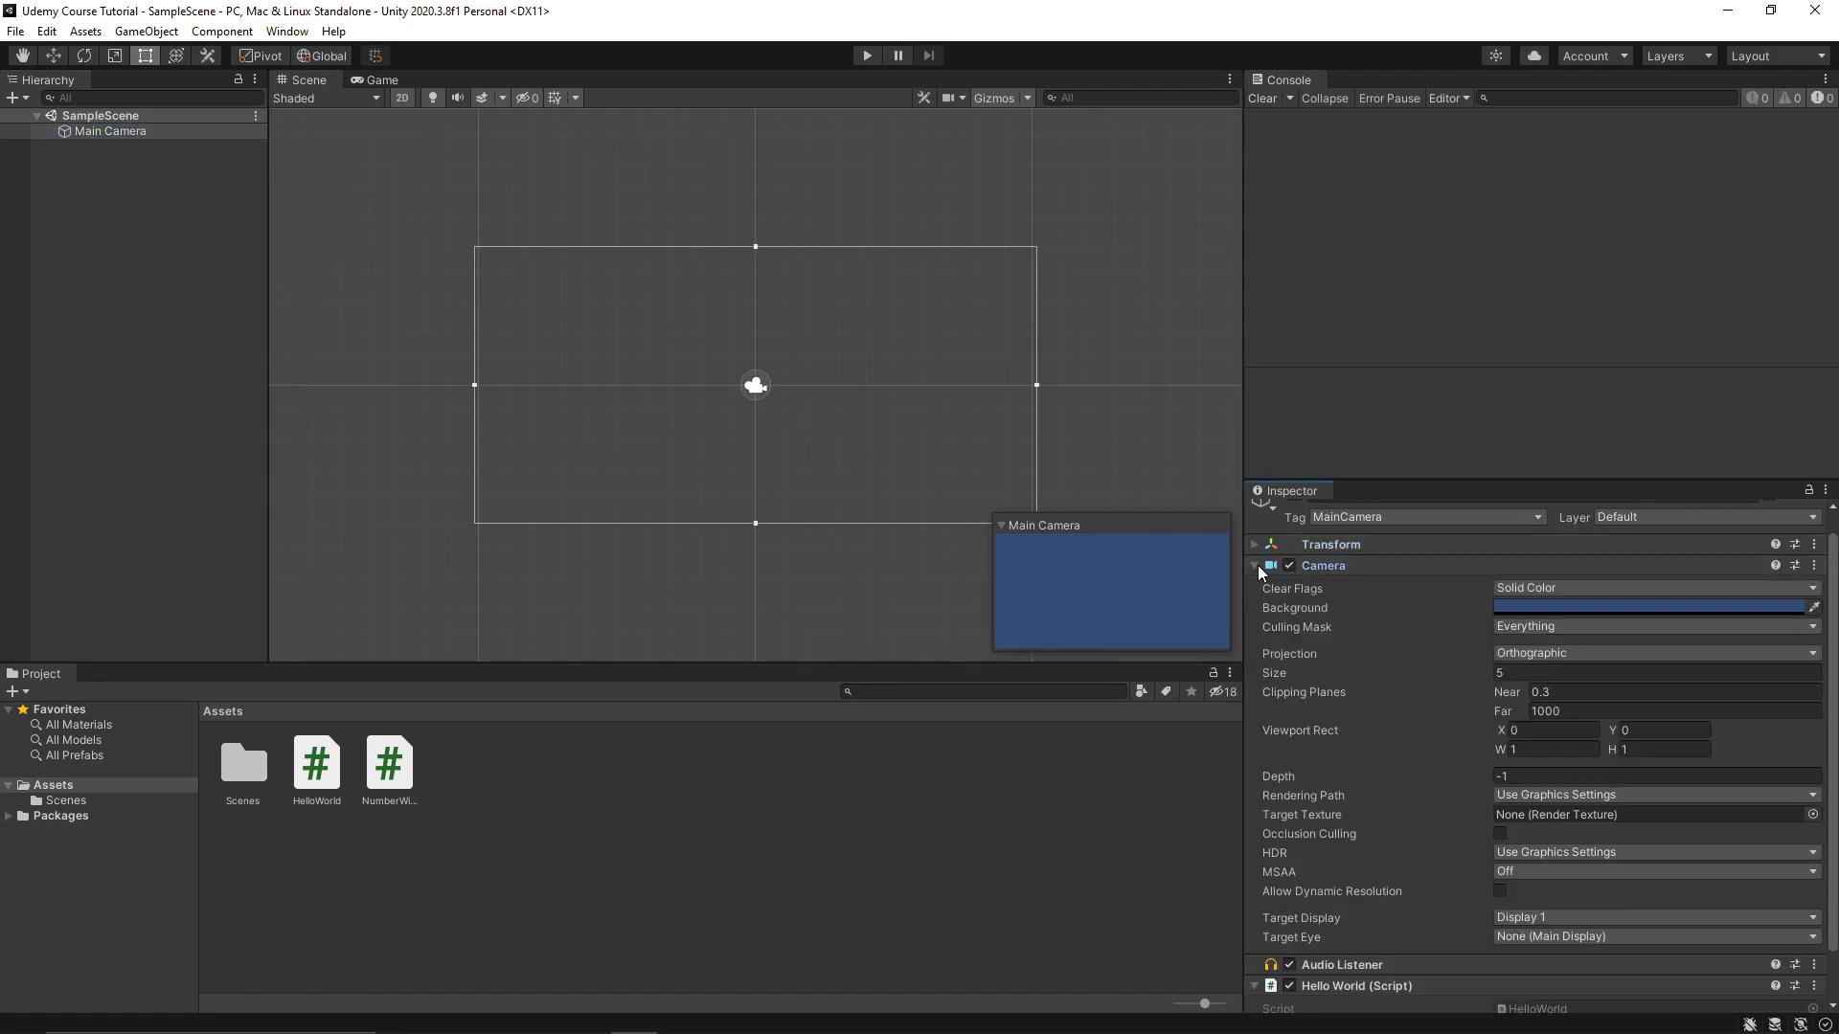
left_click(1254, 566)
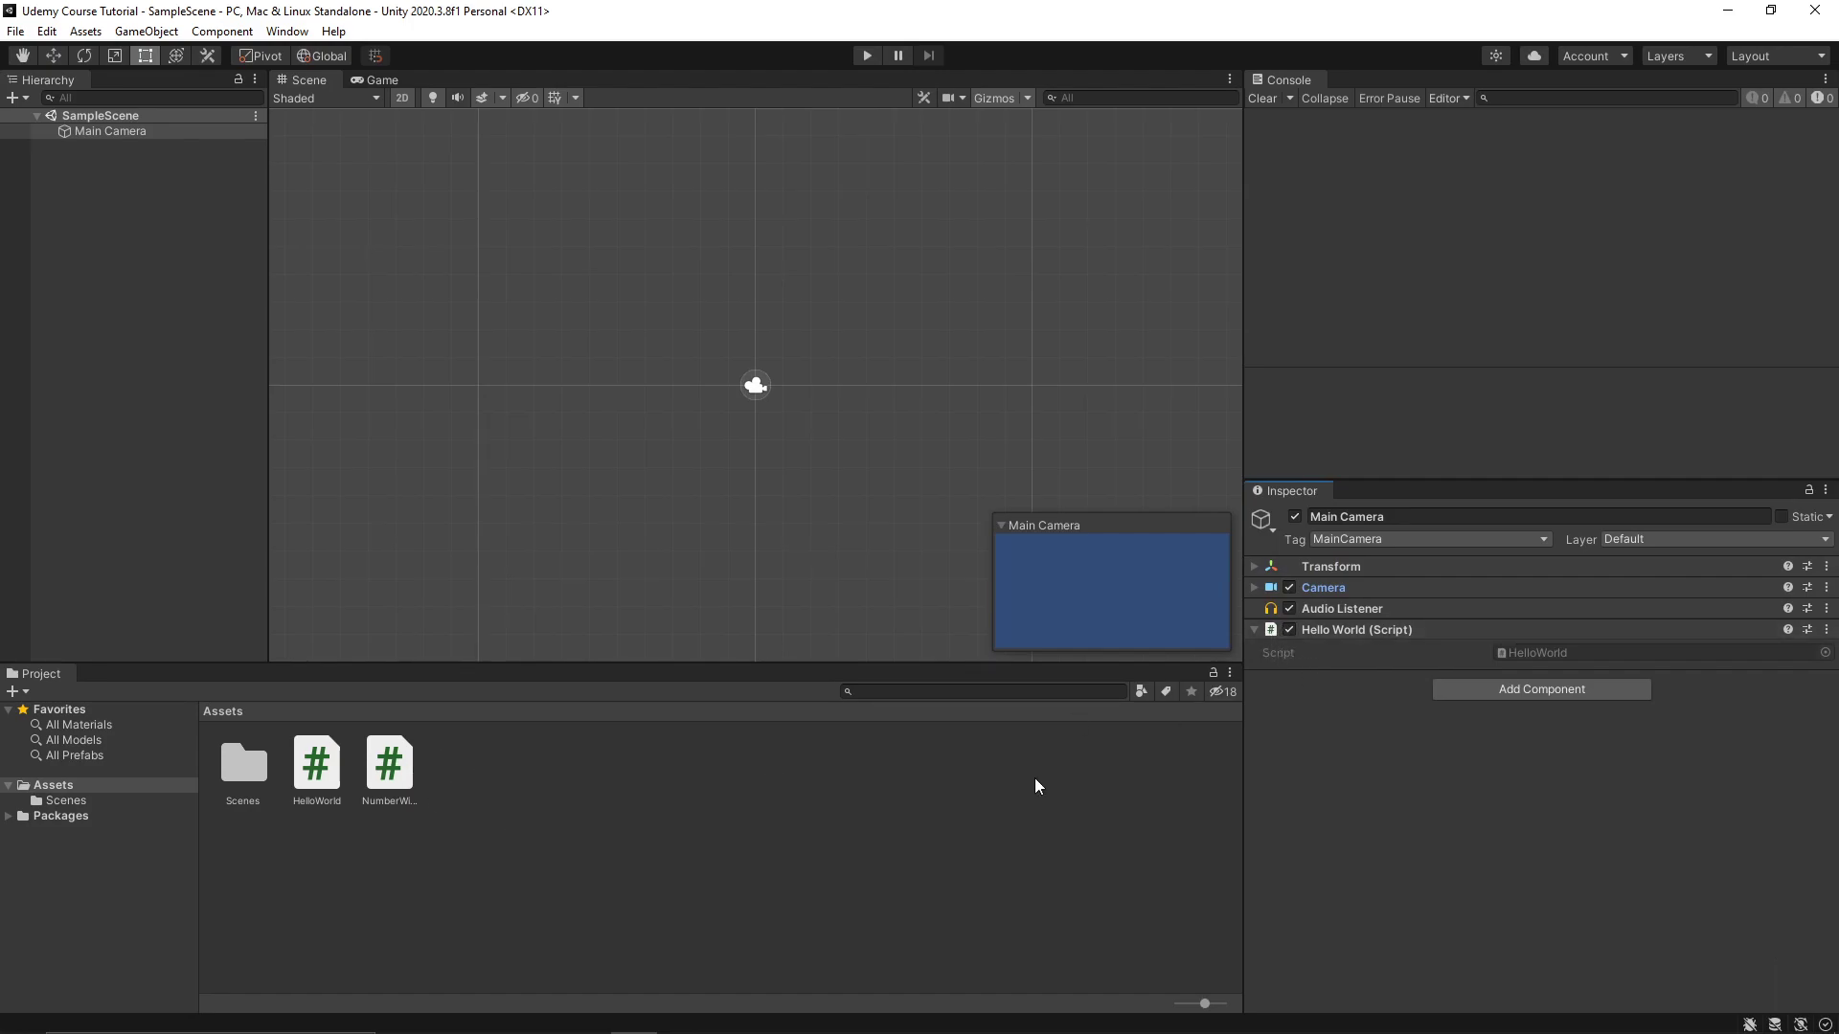
Step: Add the Number Wizard script component to Main Camera
left_click(1569, 691)
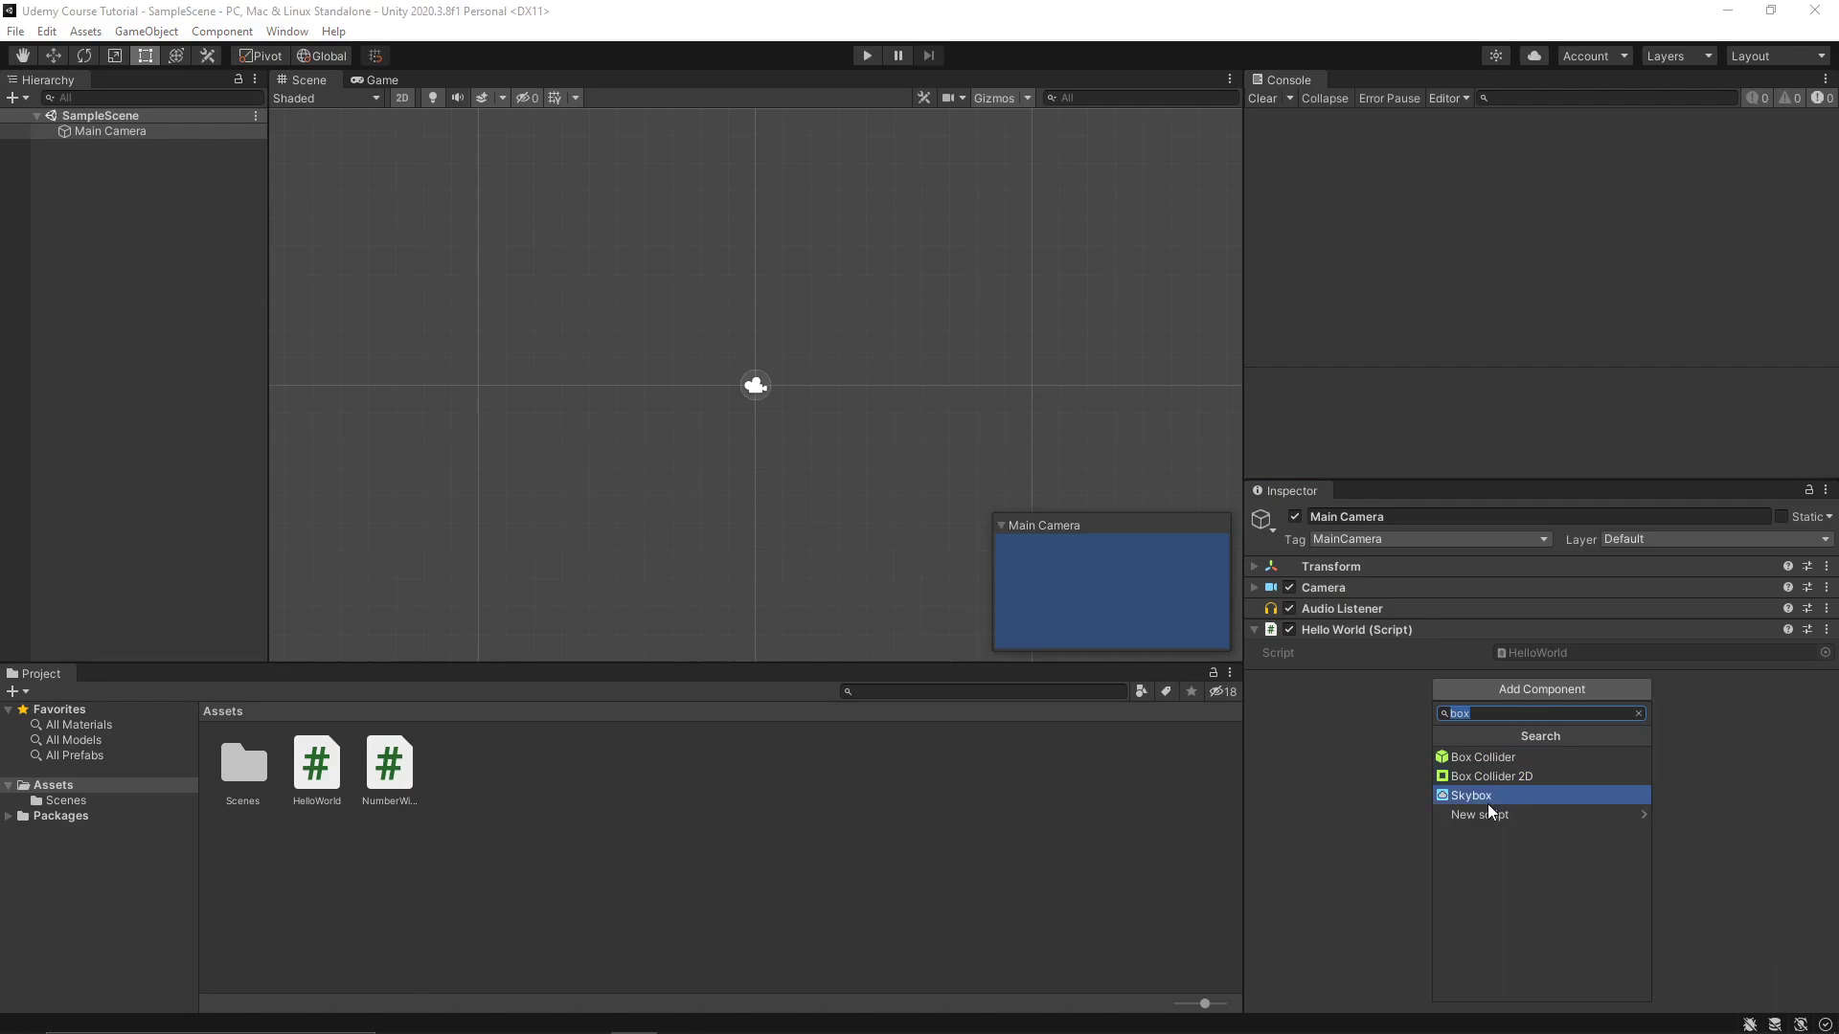
type("Num")
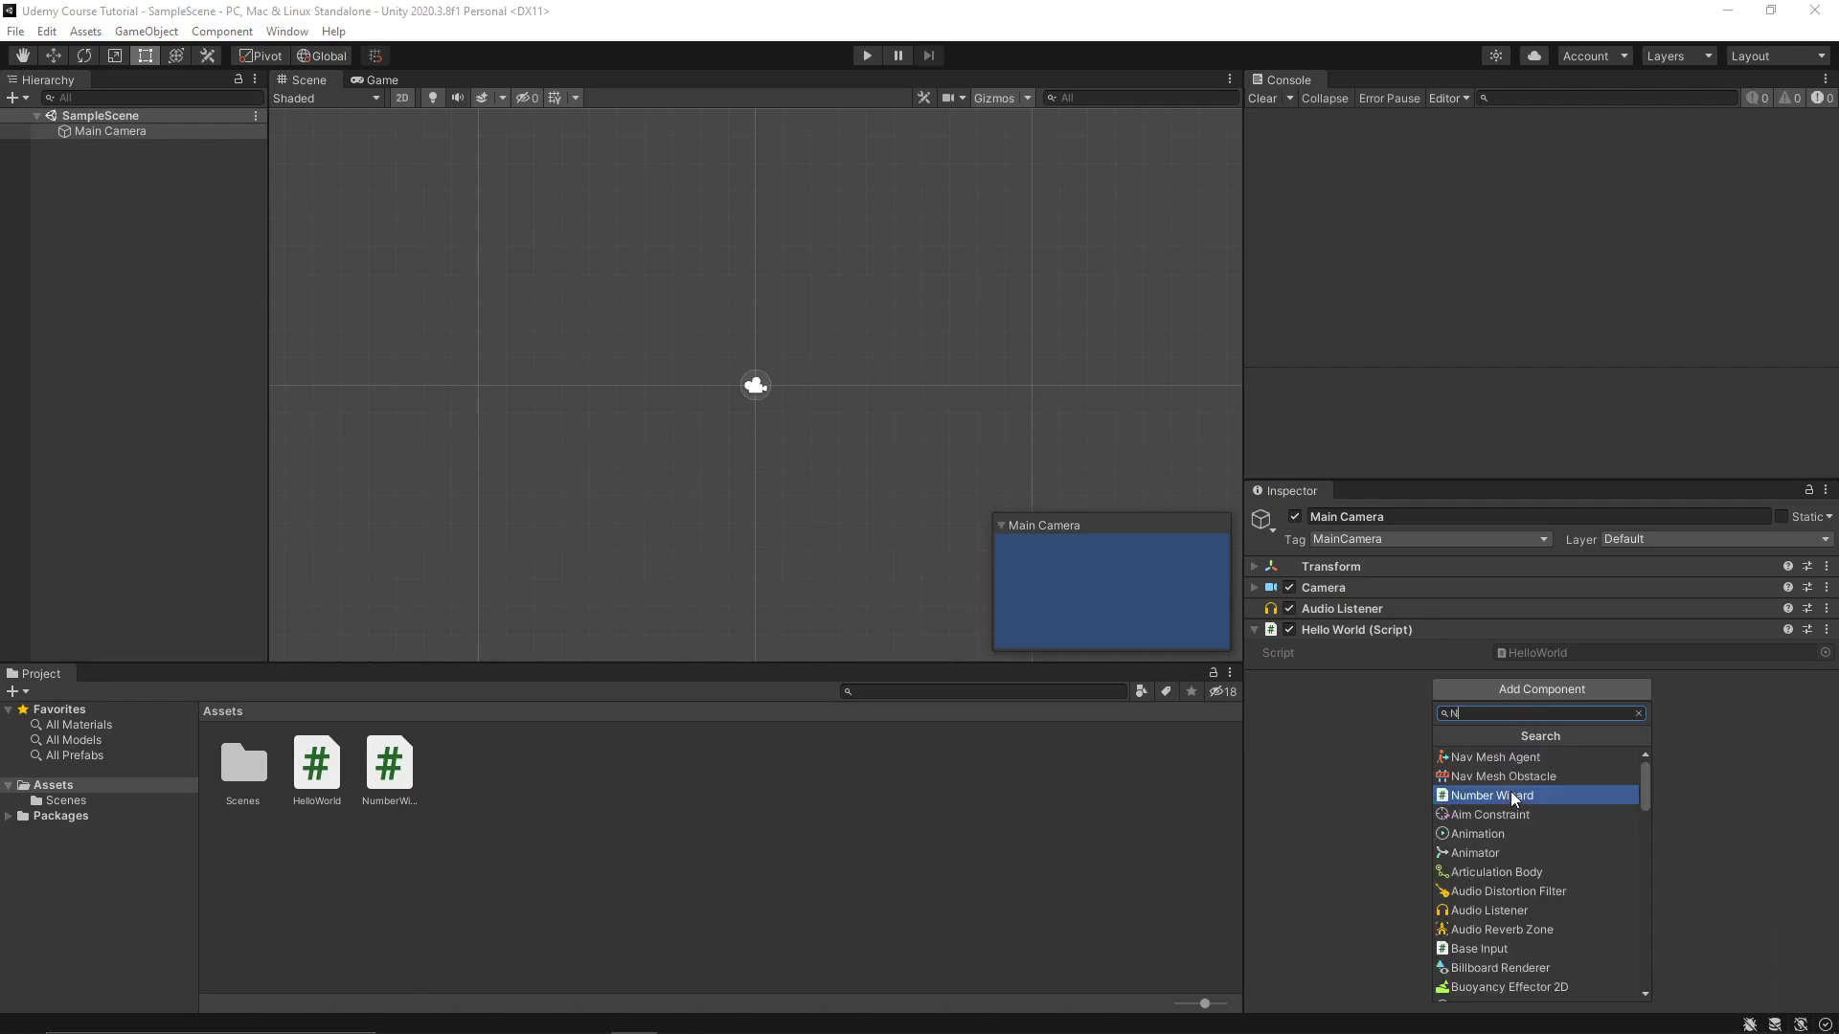
left_click(1533, 758)
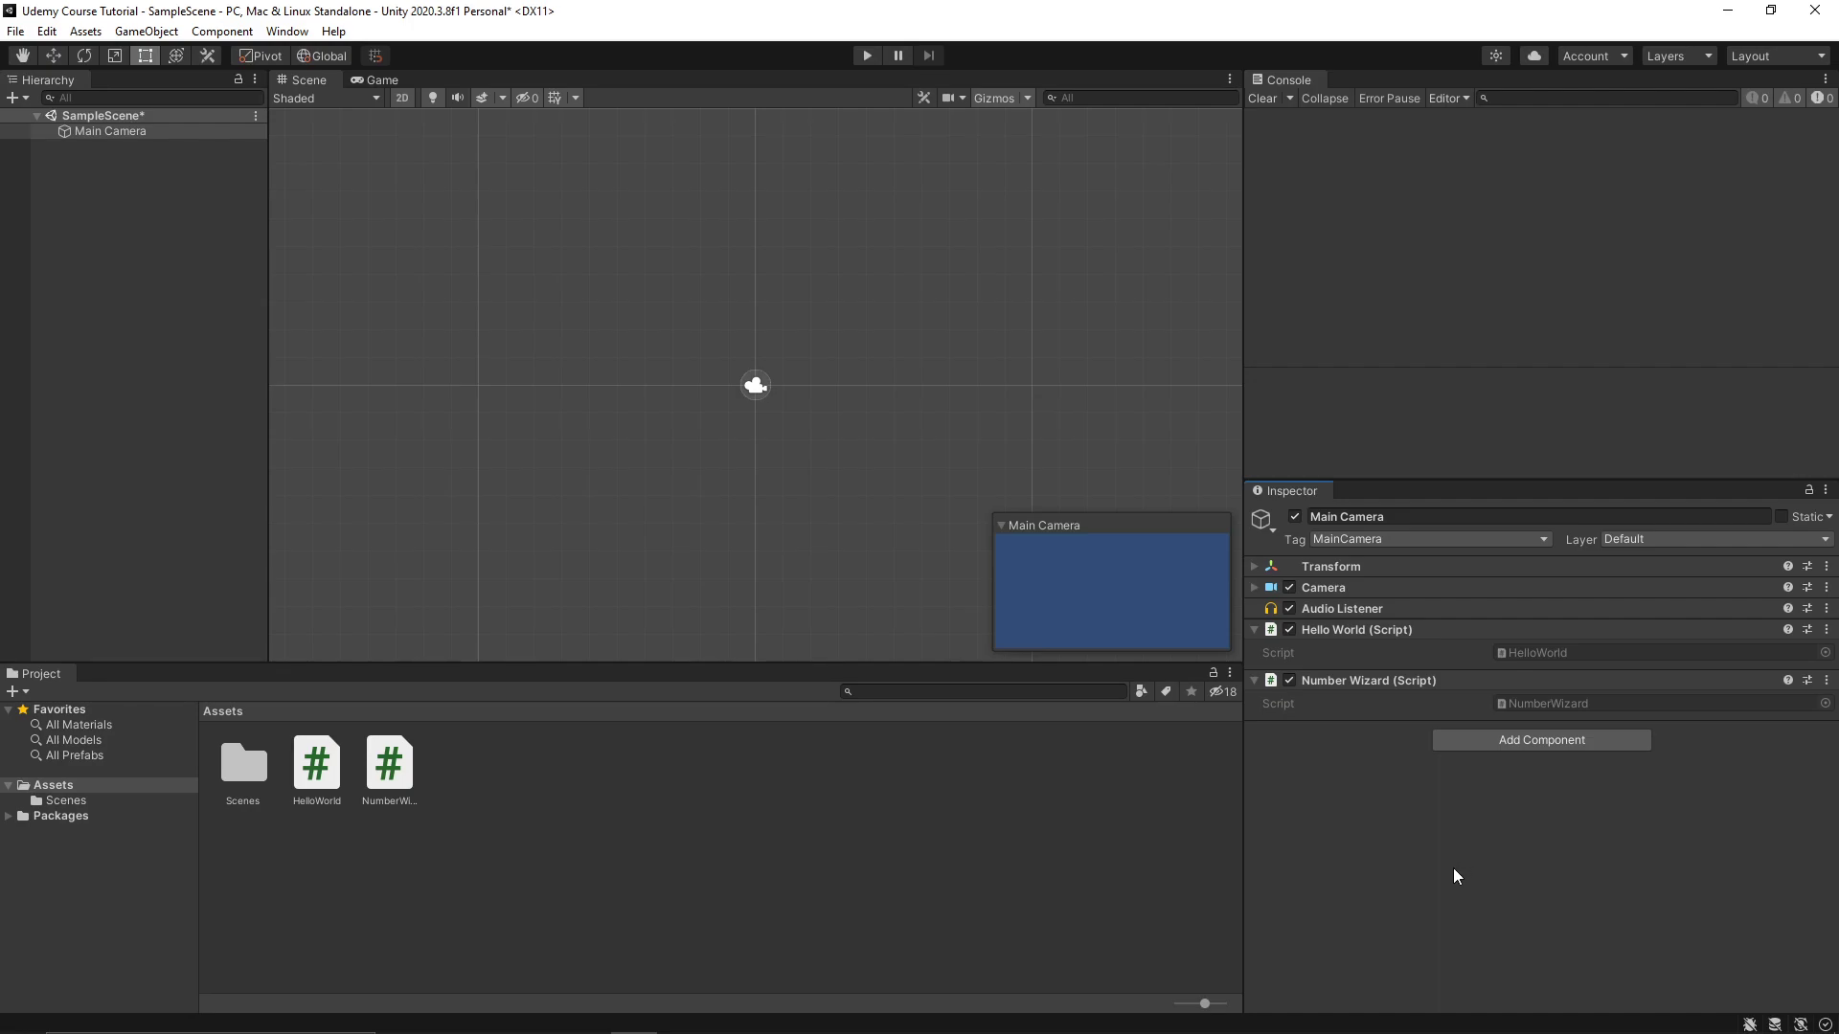
left_click(14, 34)
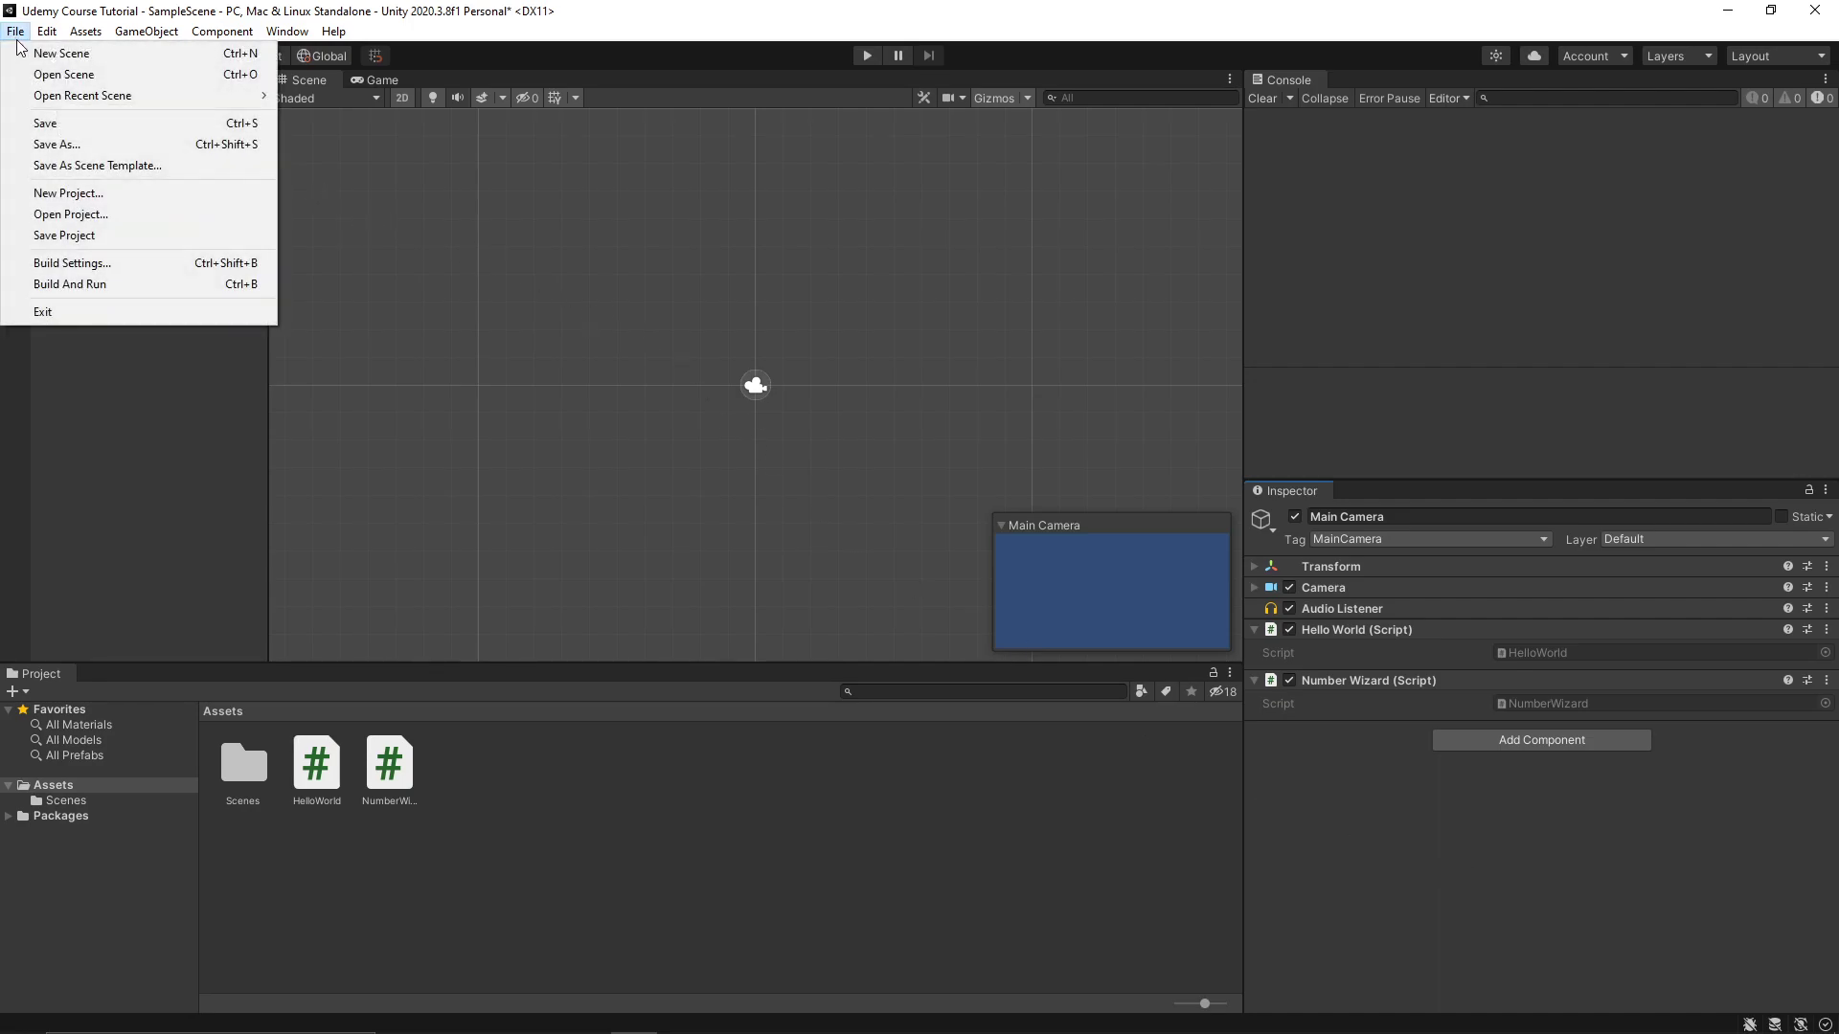
Step: Save the current scene, then save it under the new name NumberWizard
left_click(100, 128)
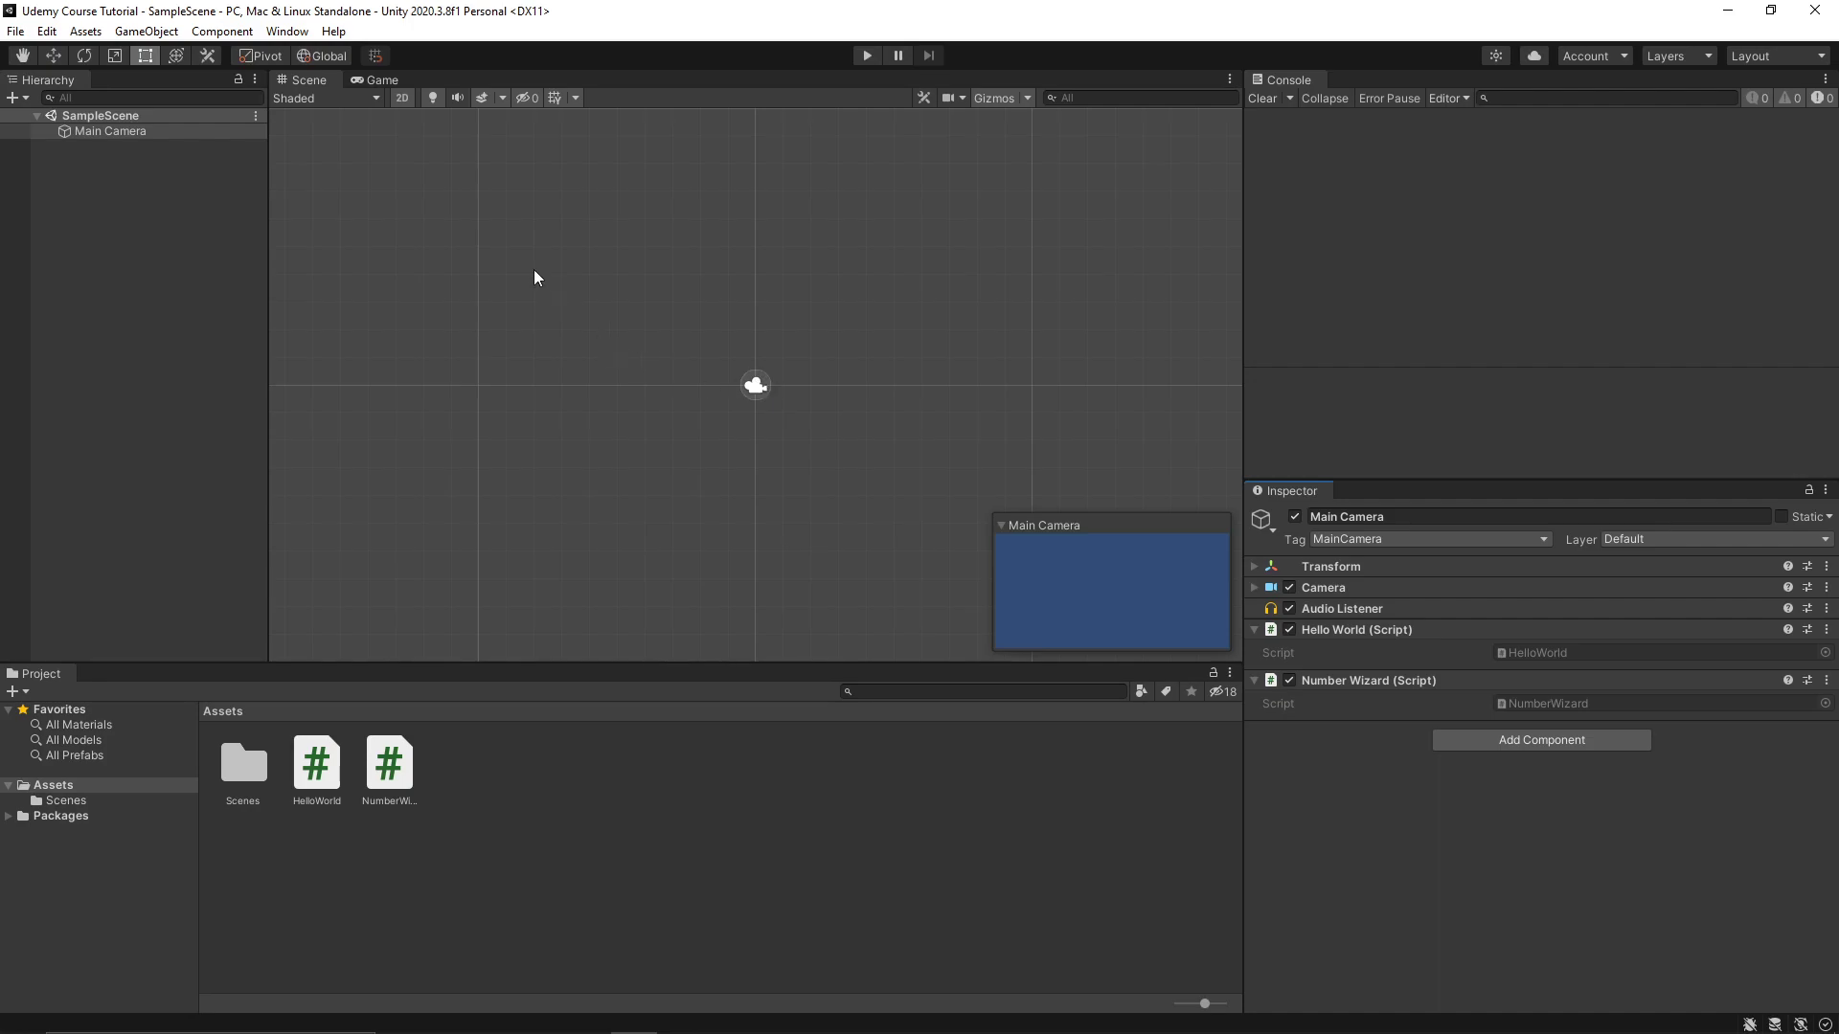
right_click(145, 119)
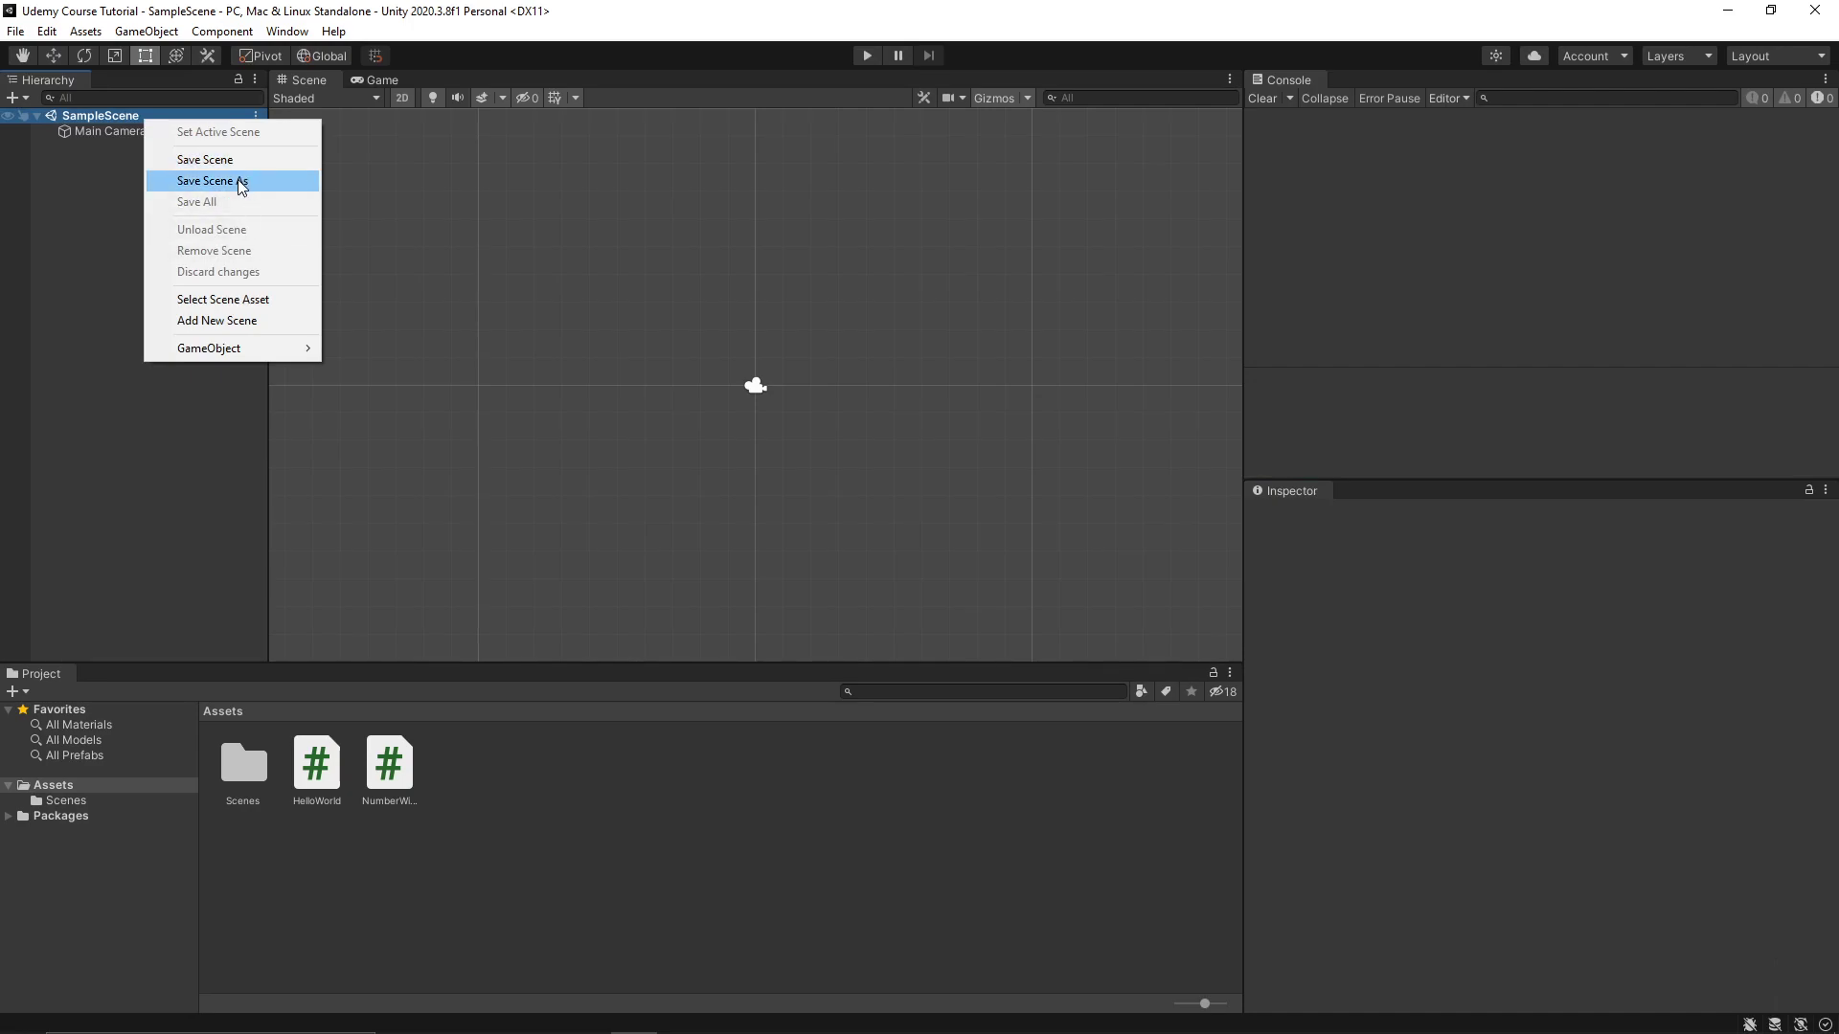
left_click(241, 181)
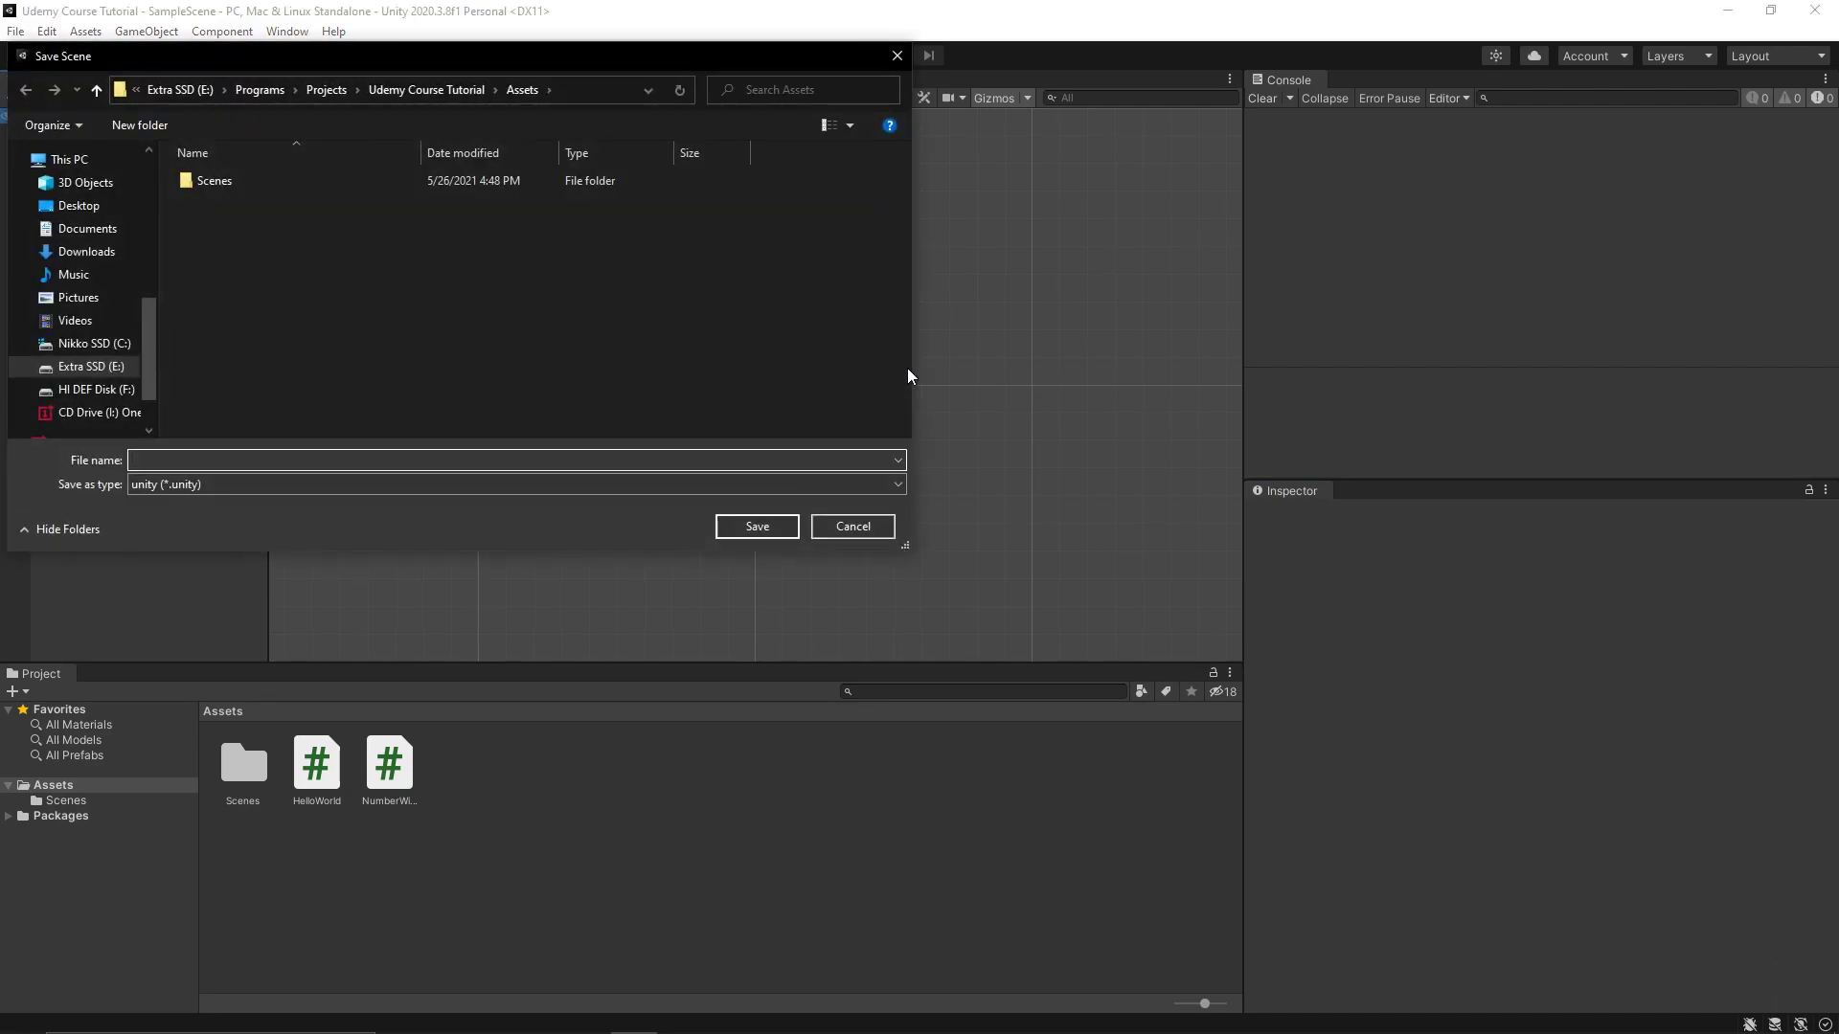
type("NumberWizard")
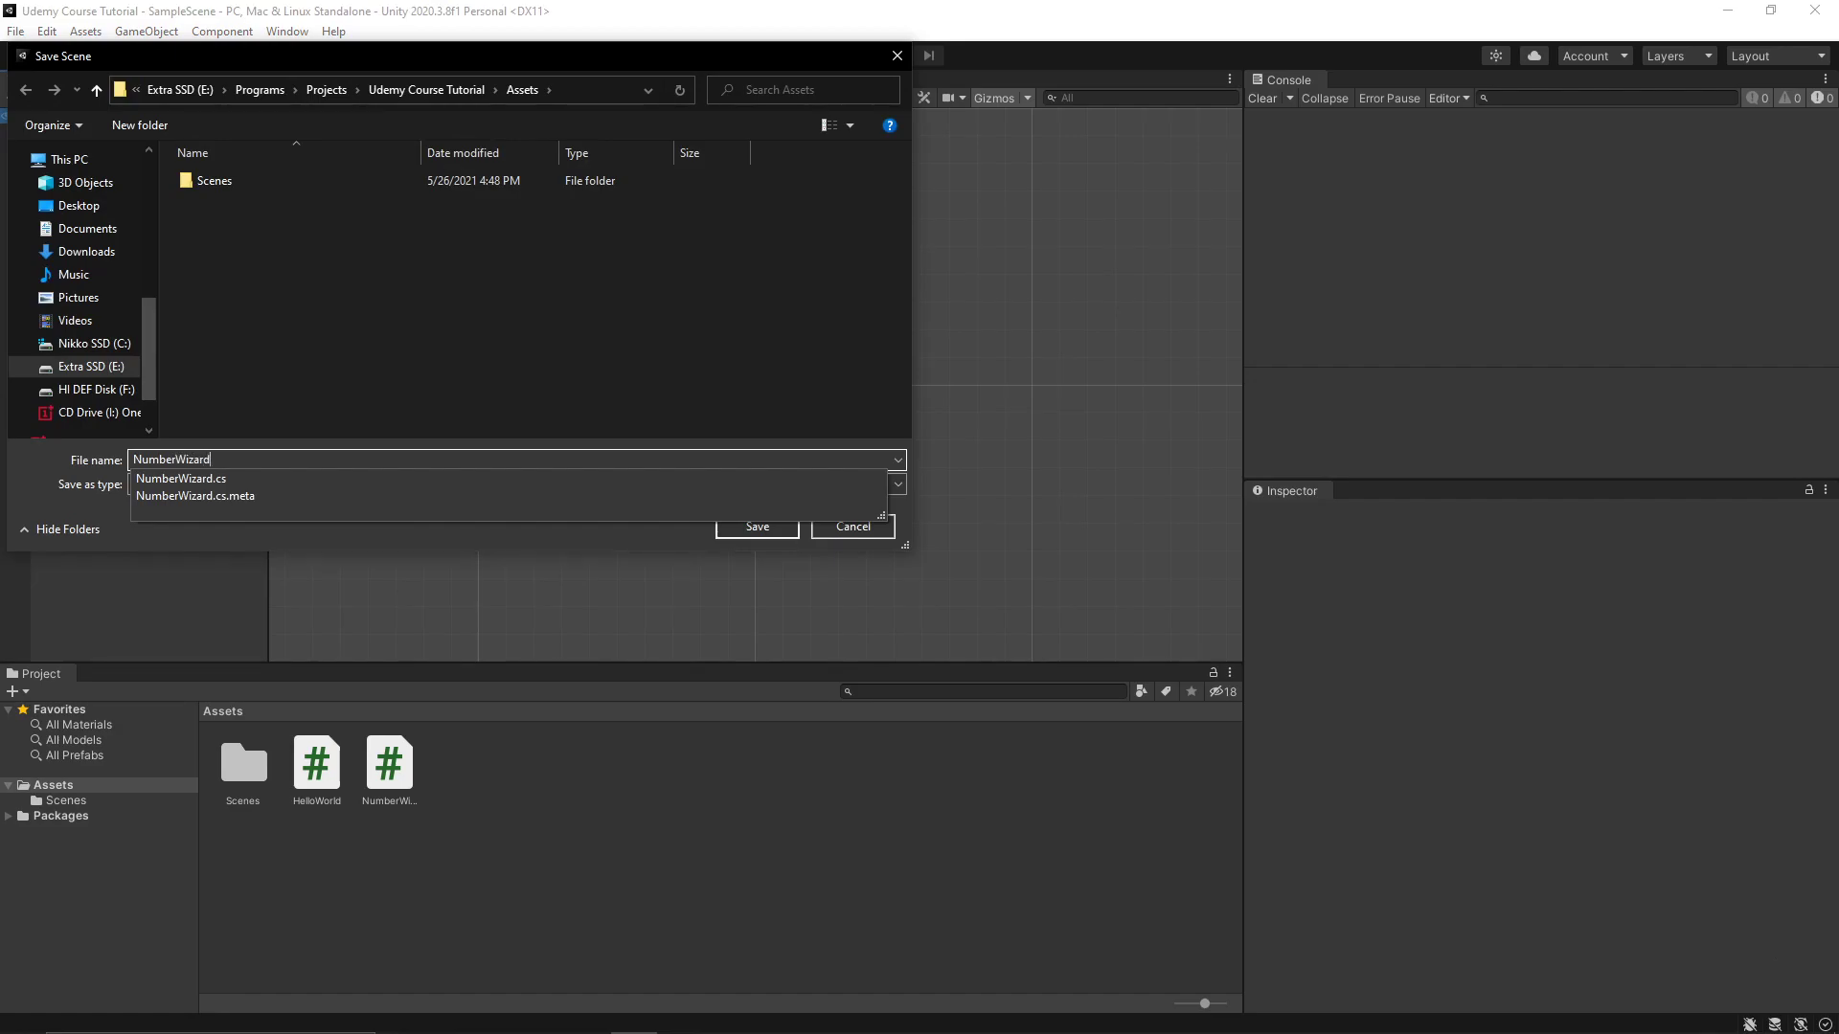
key("Return")
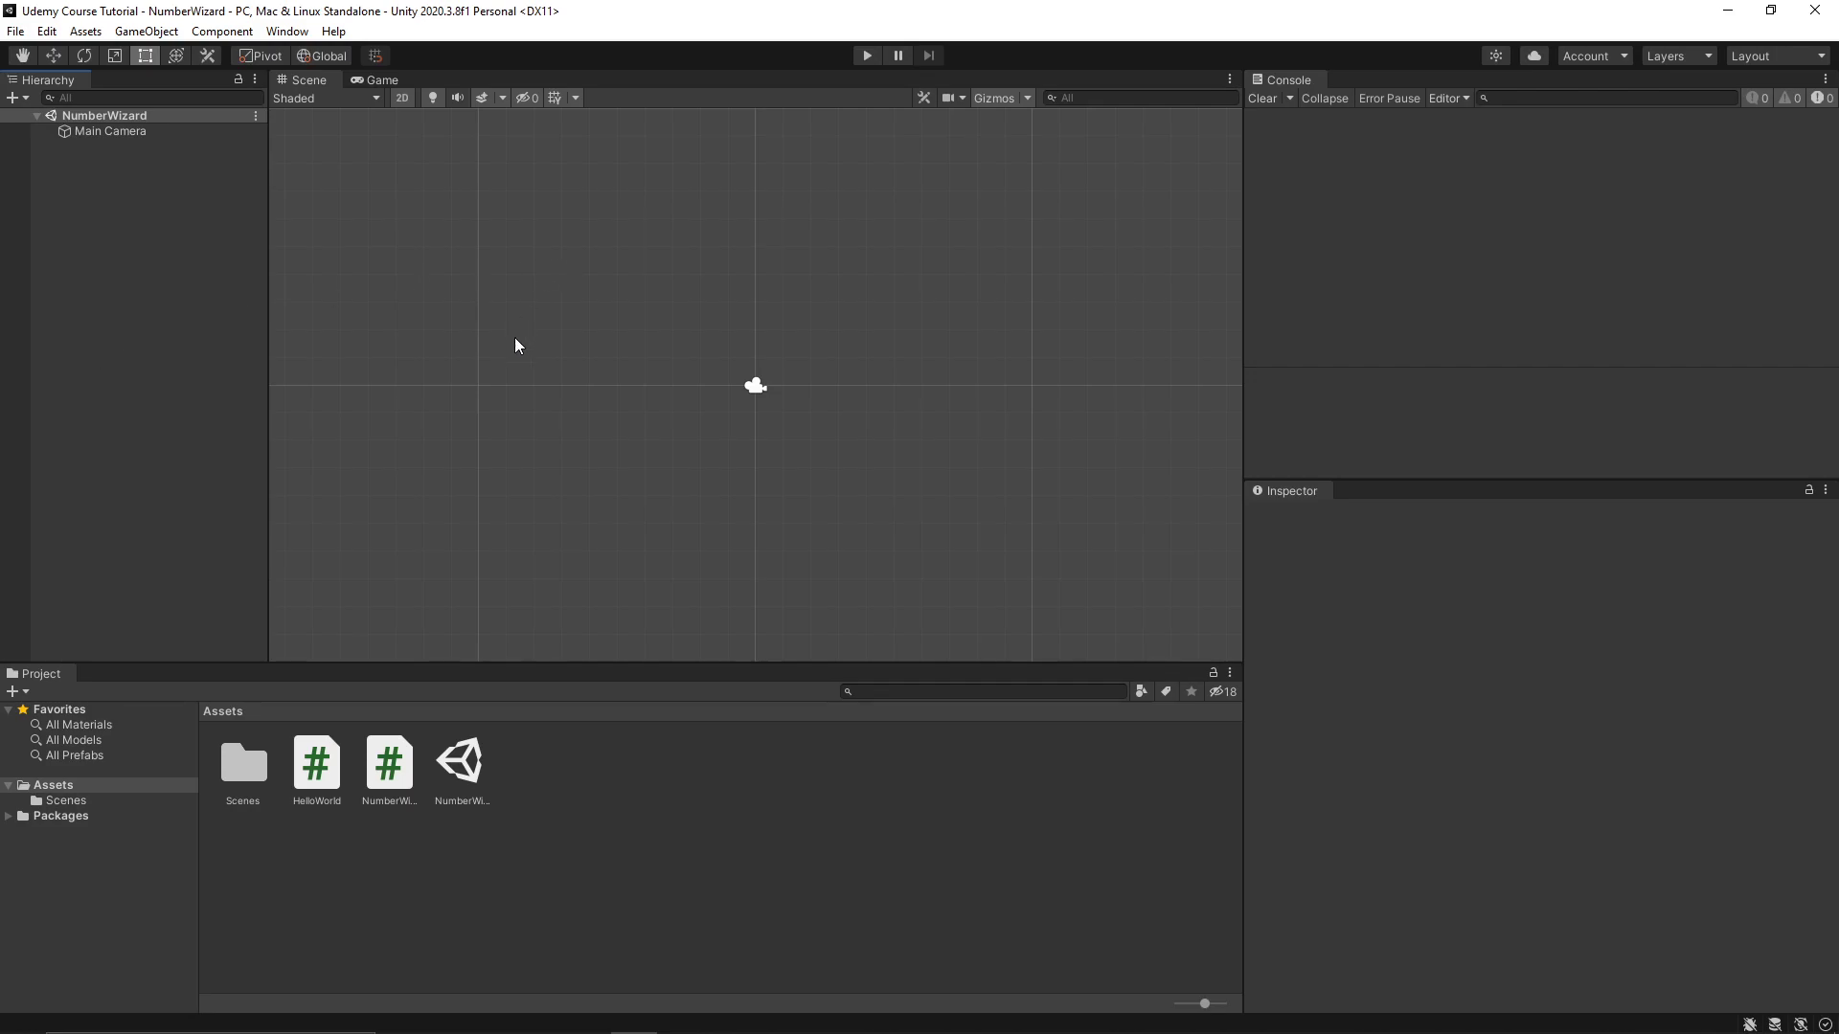
Step: Run the scene twice, toggling Hello World, to check the Welcome and Hello World logs
left_click(70, 133)
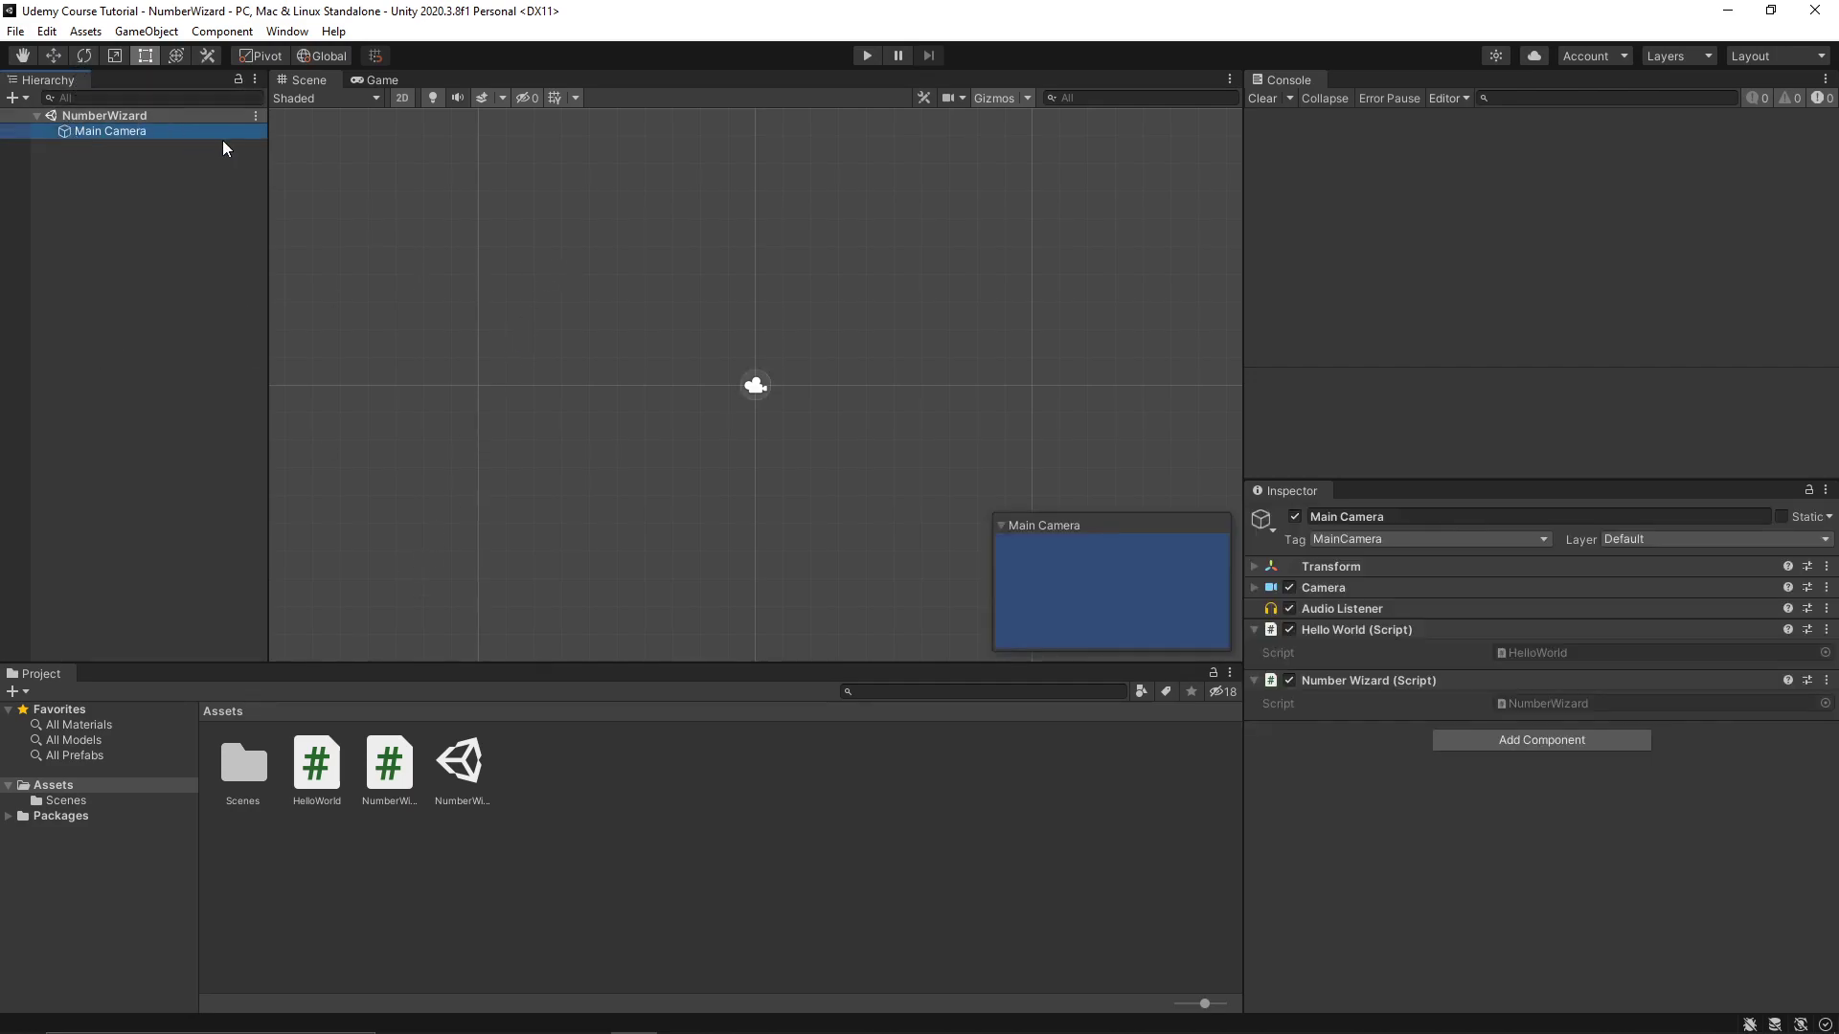
left_click(864, 56)
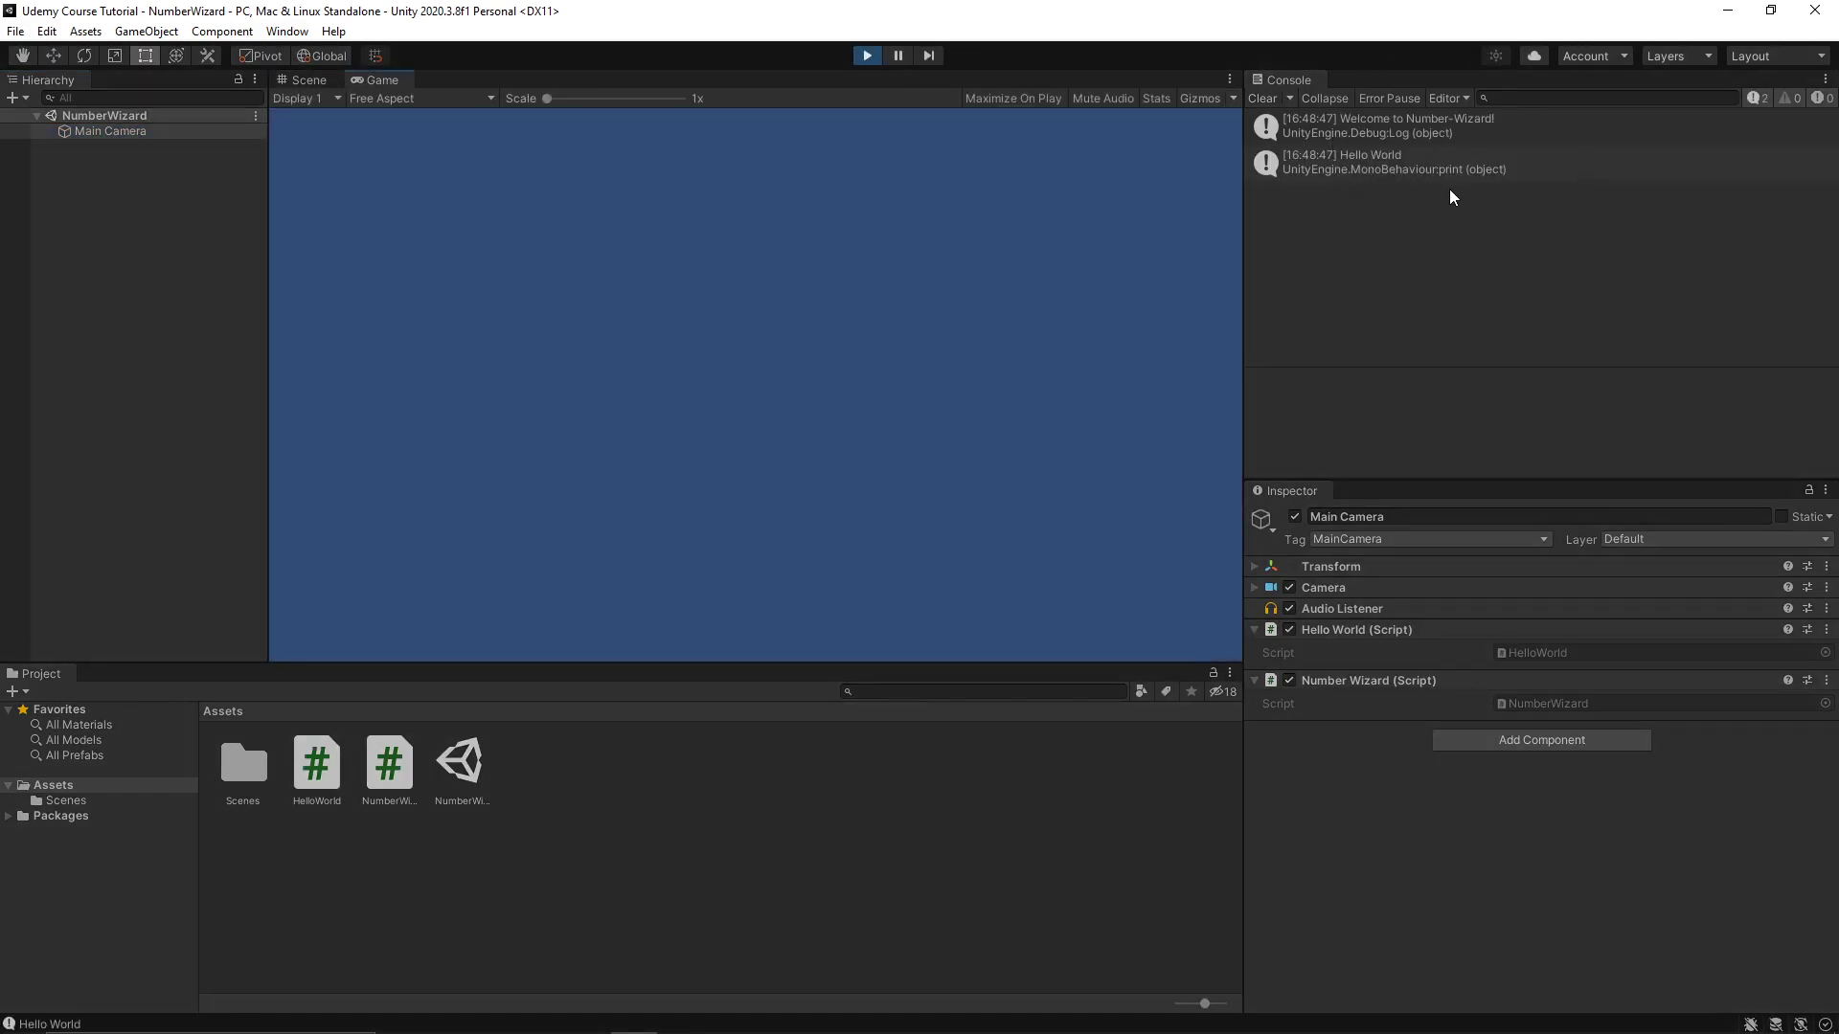
left_click(1289, 630)
left_click(867, 57)
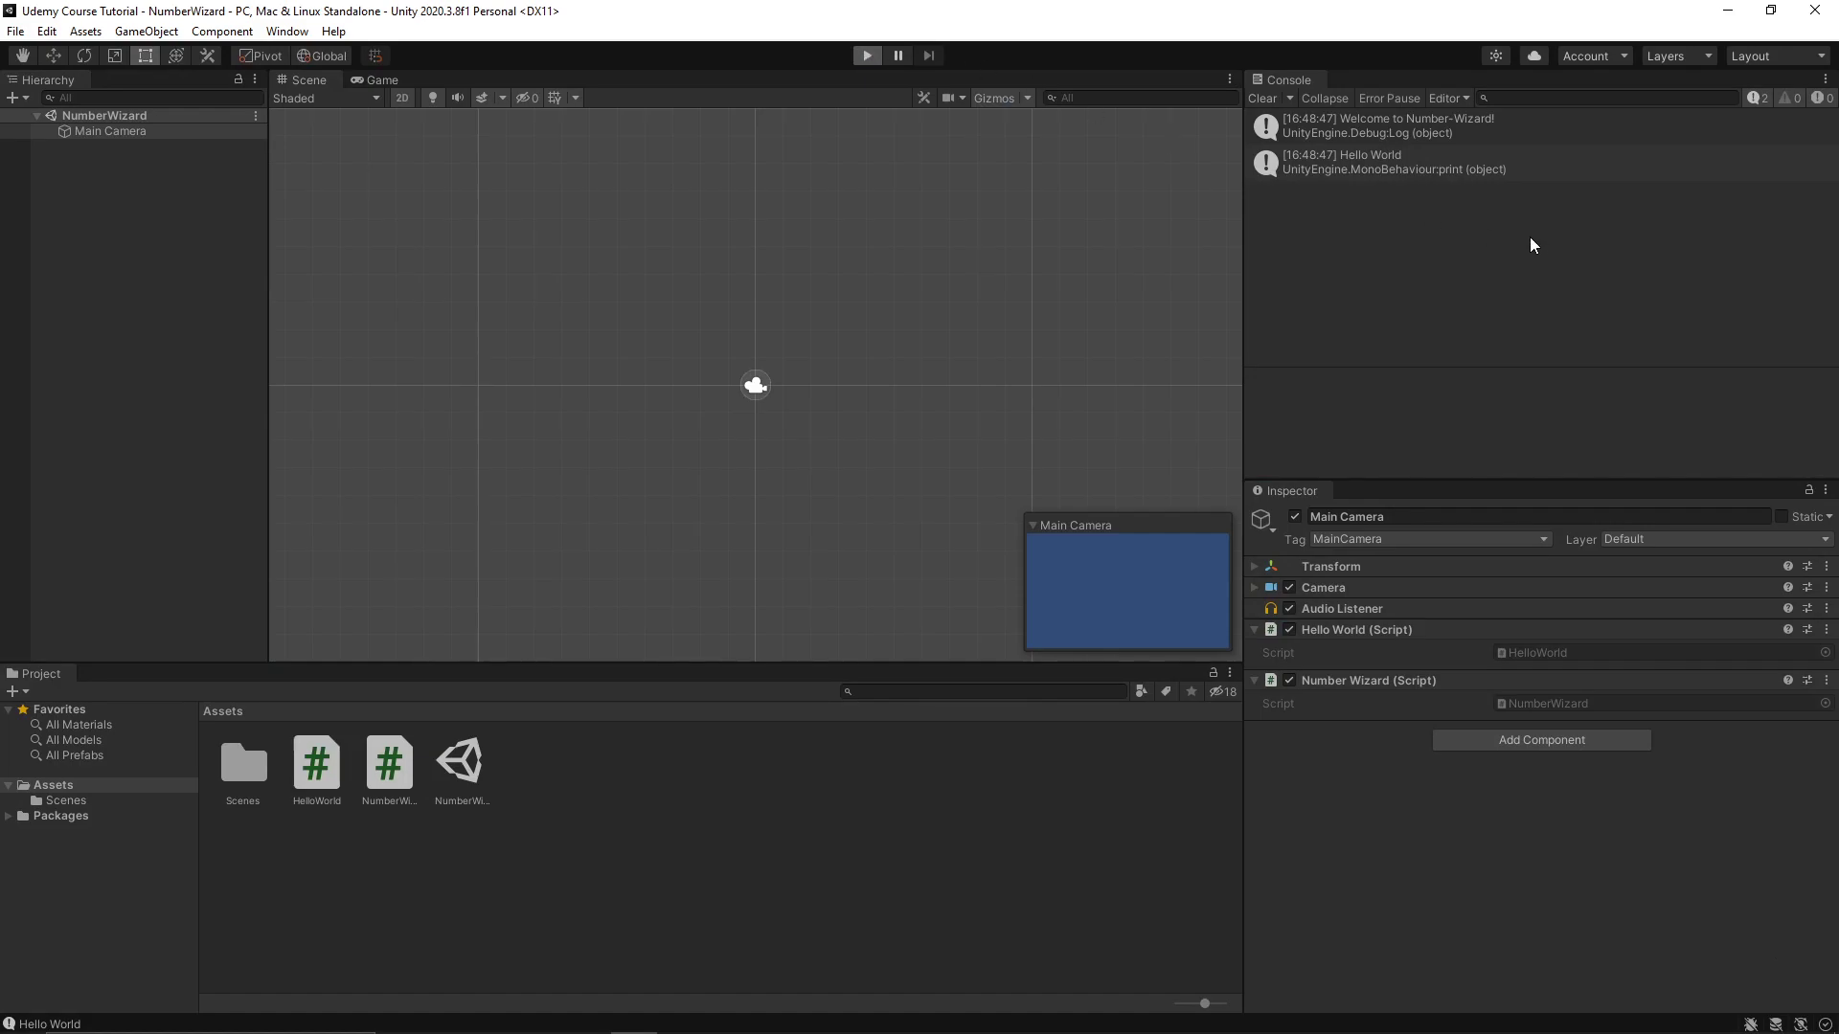
key("ctrl+p")
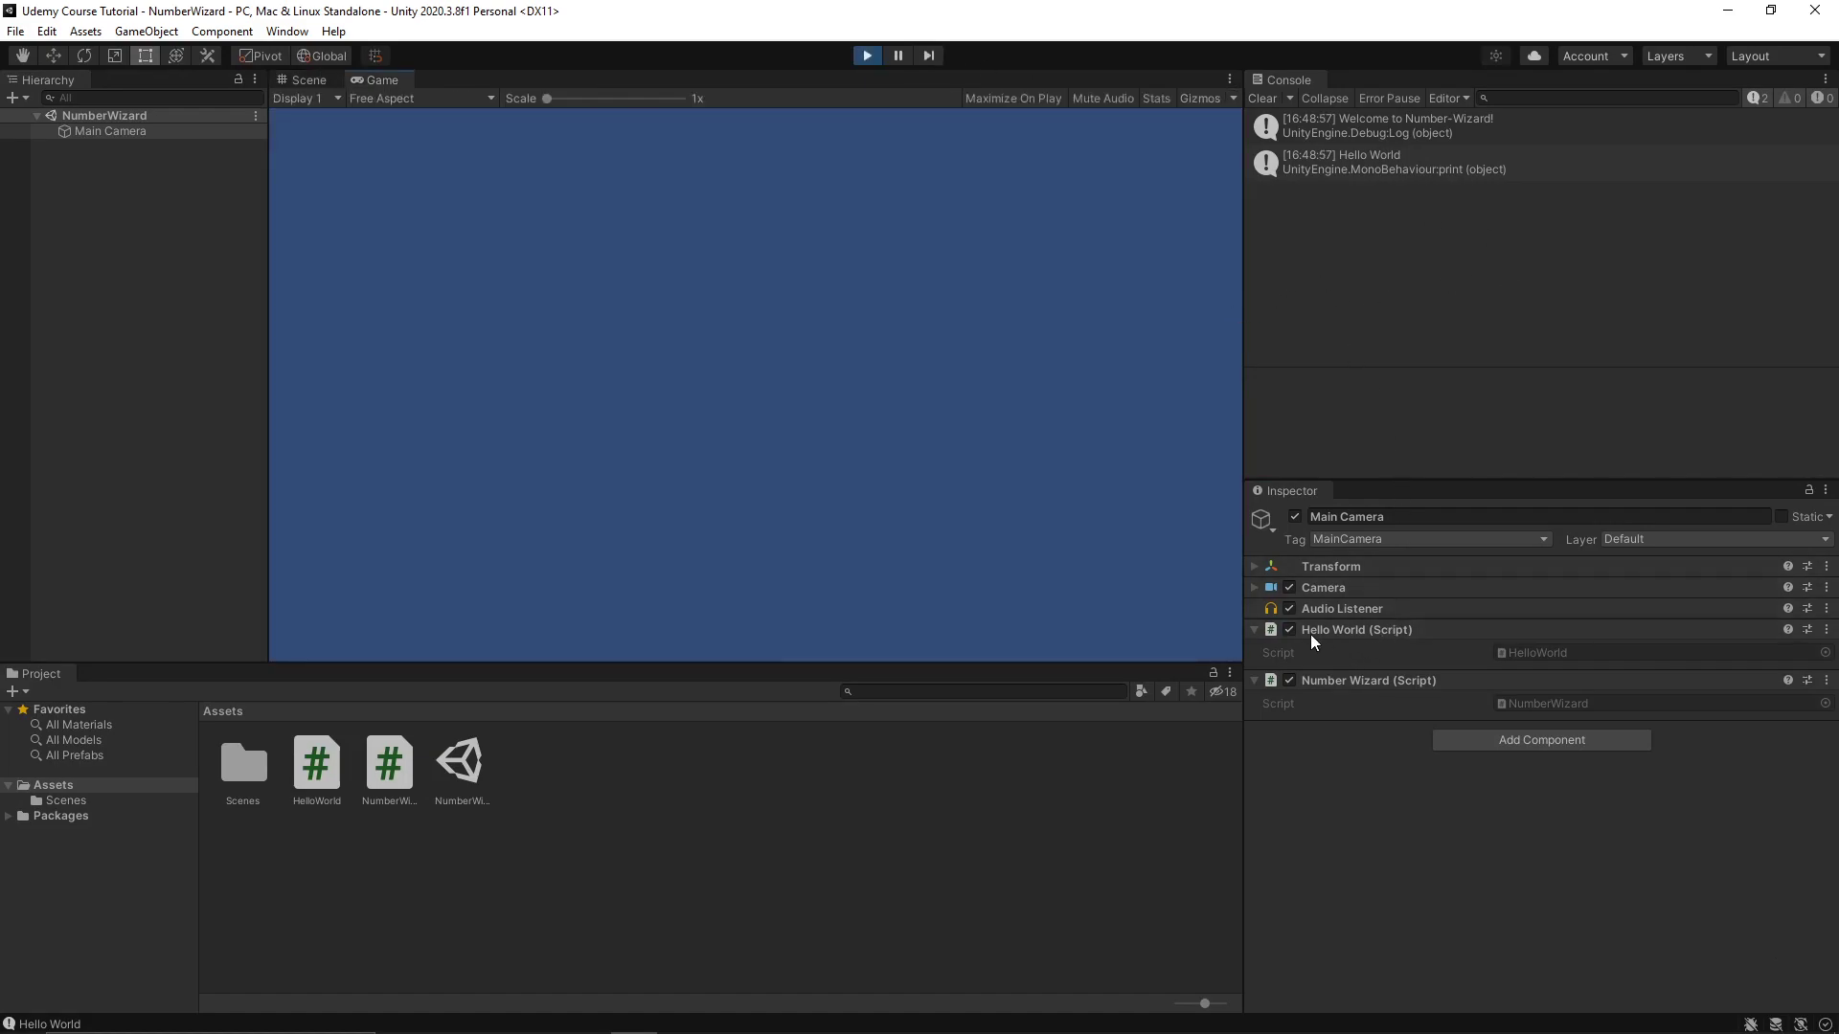
left_click(870, 61)
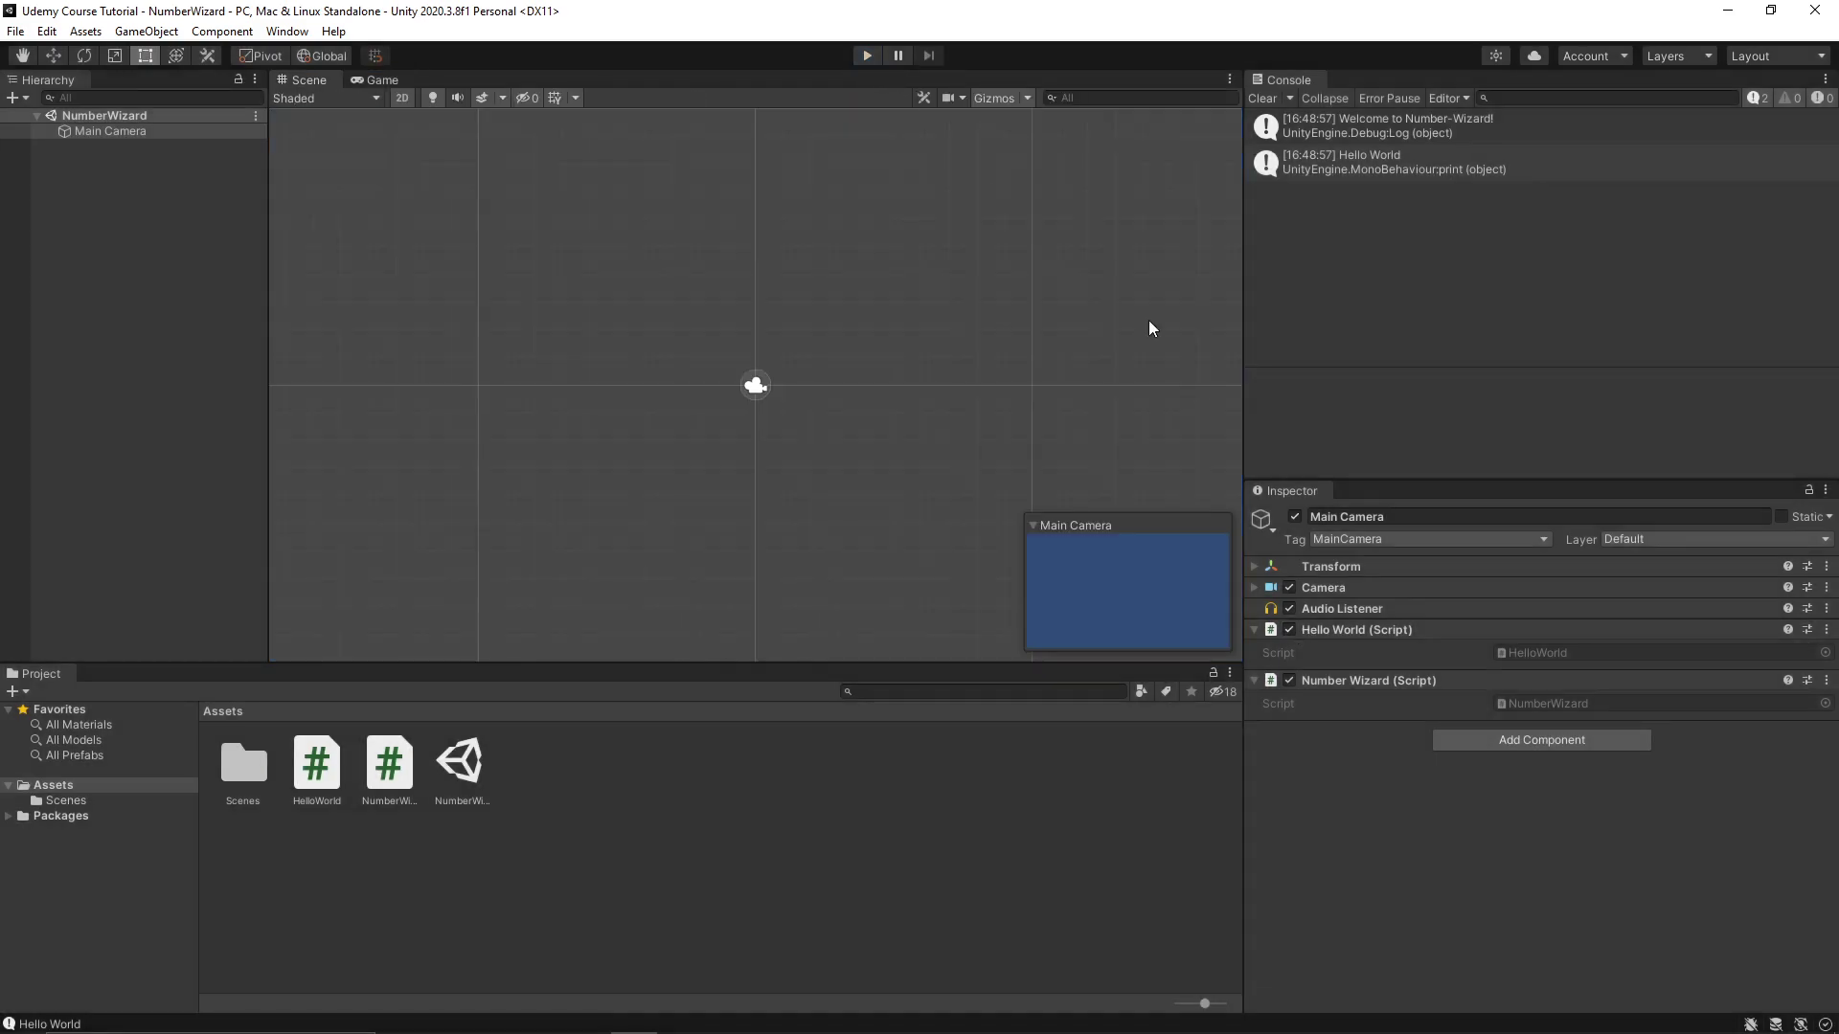
Step: Disable the Hello World (Script) component, test-run and stop the game, then return to the Udemy lecture
left_click(1290, 629)
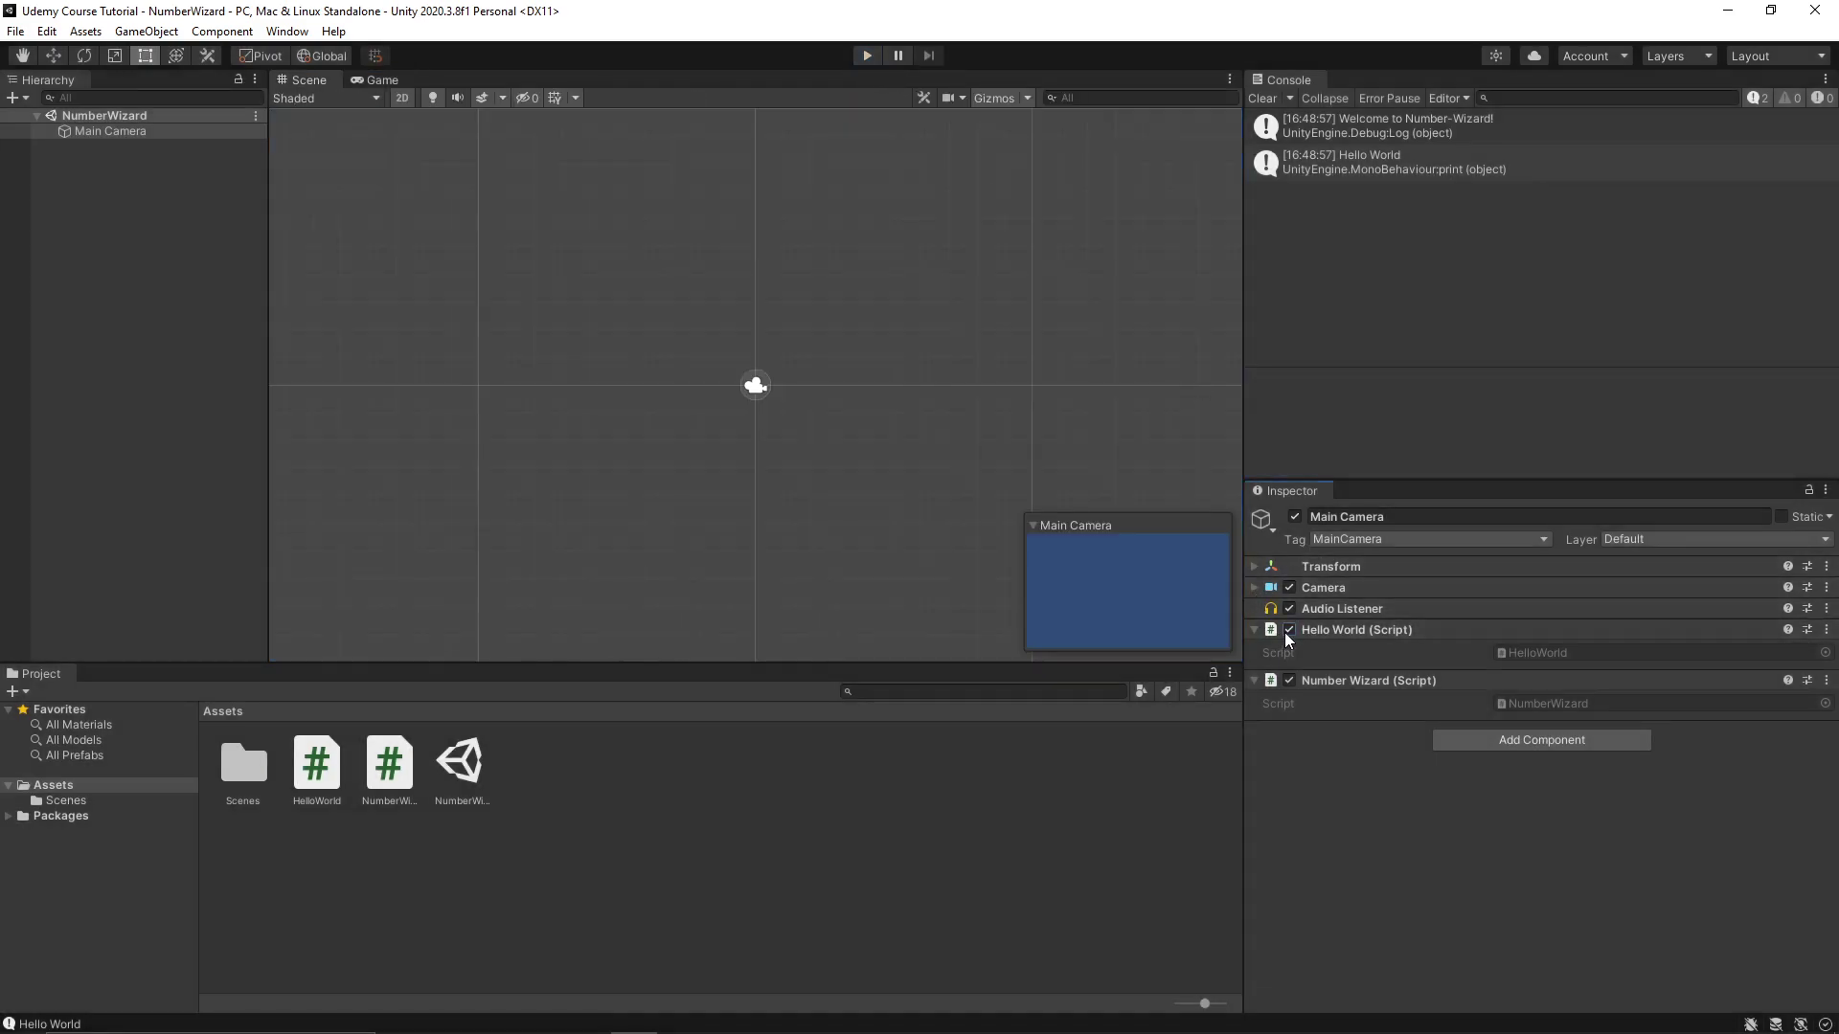
left_click(867, 55)
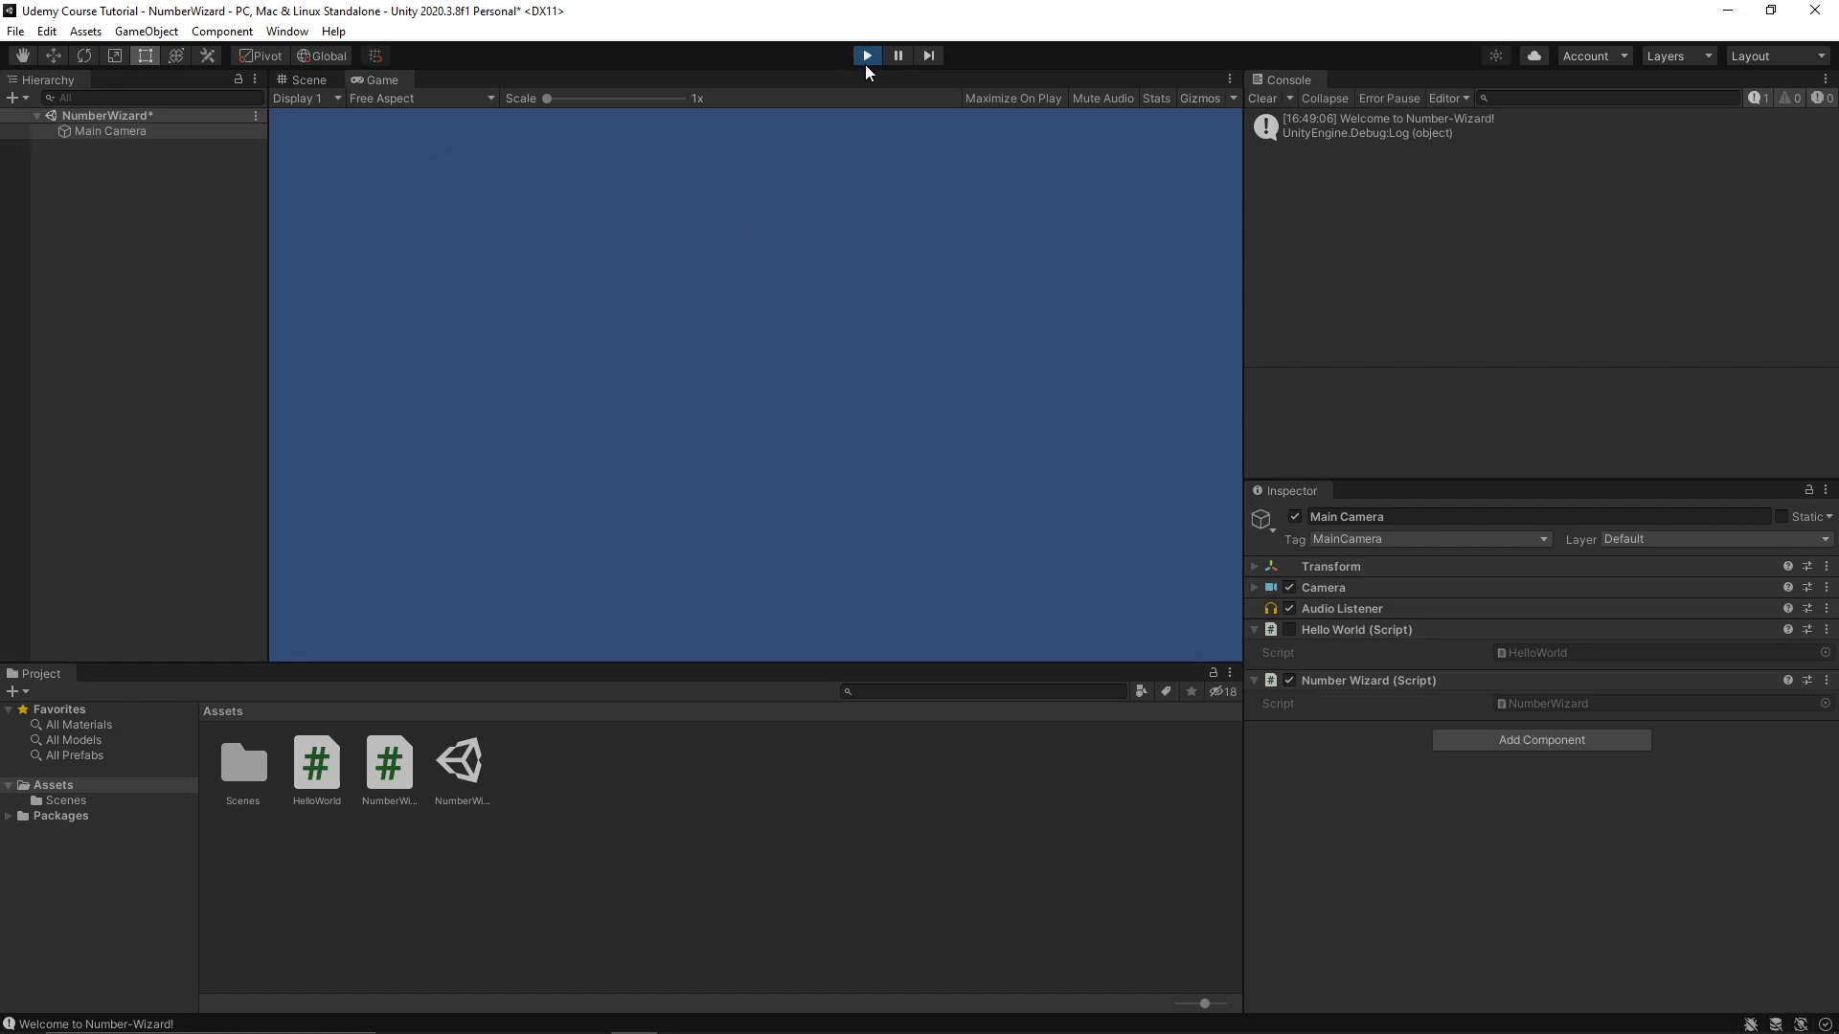
left_click(865, 59)
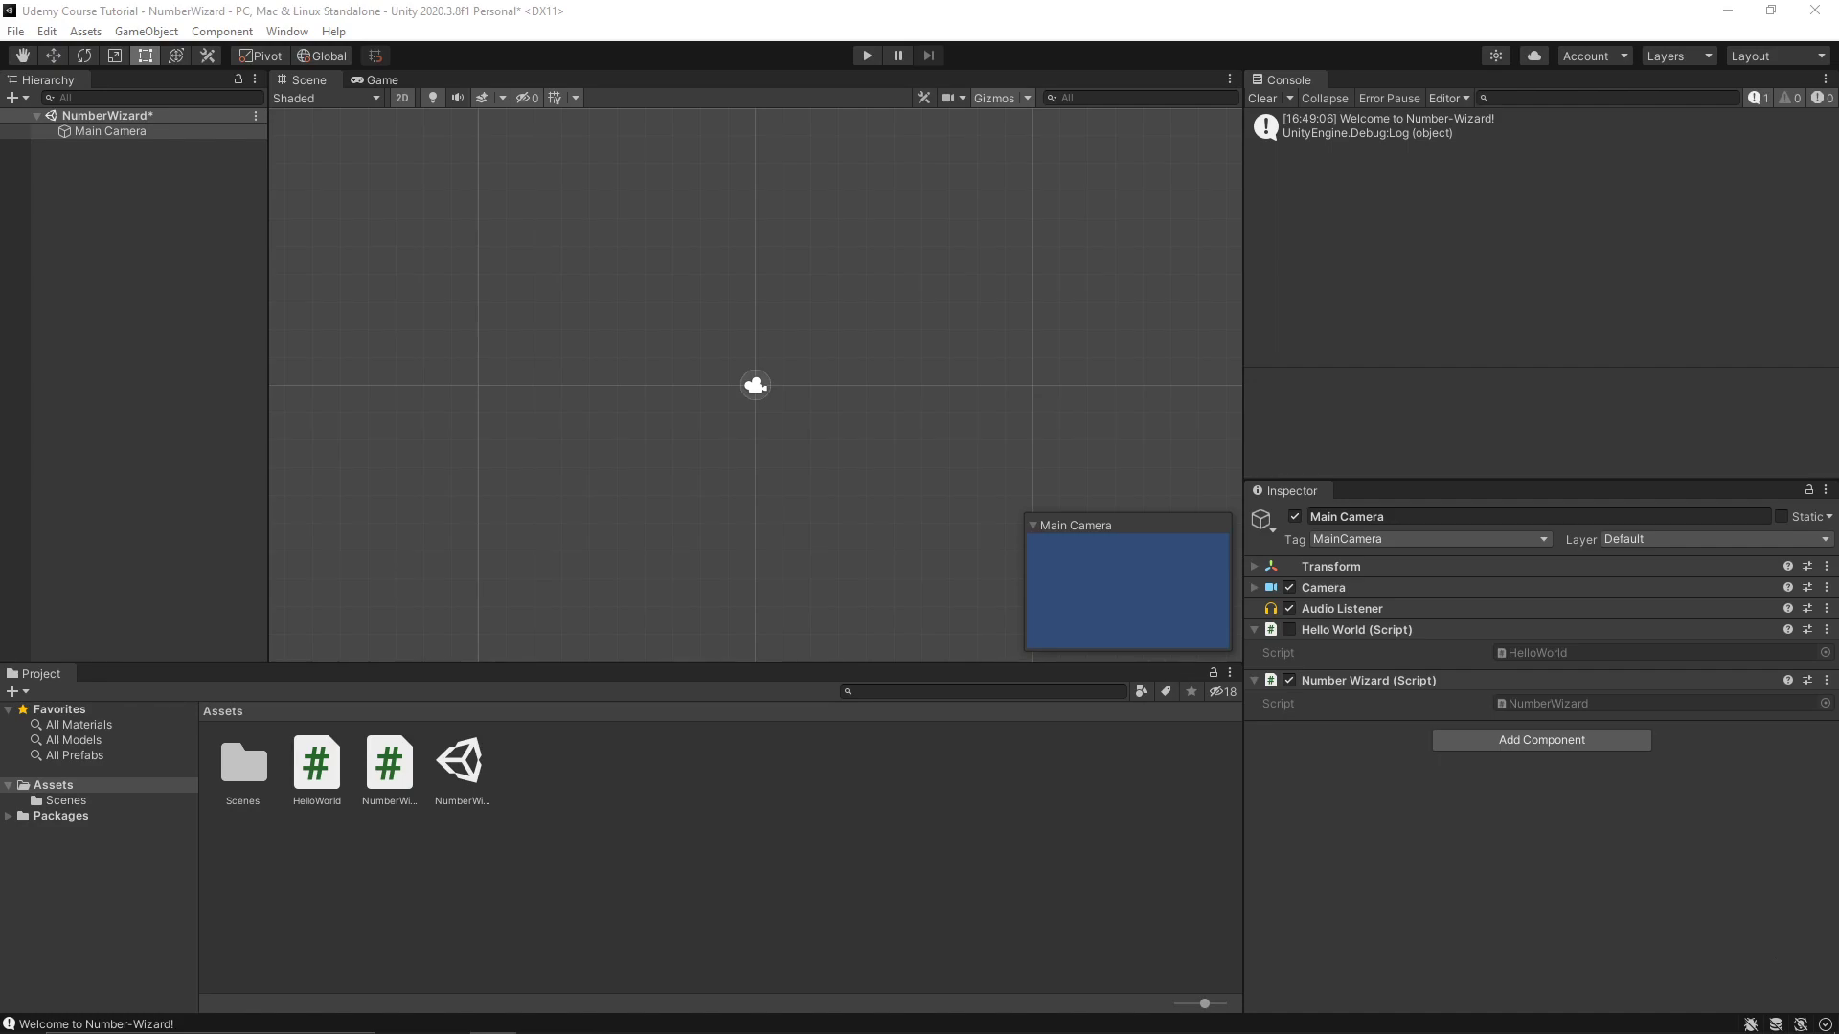
key("alt+Tab")
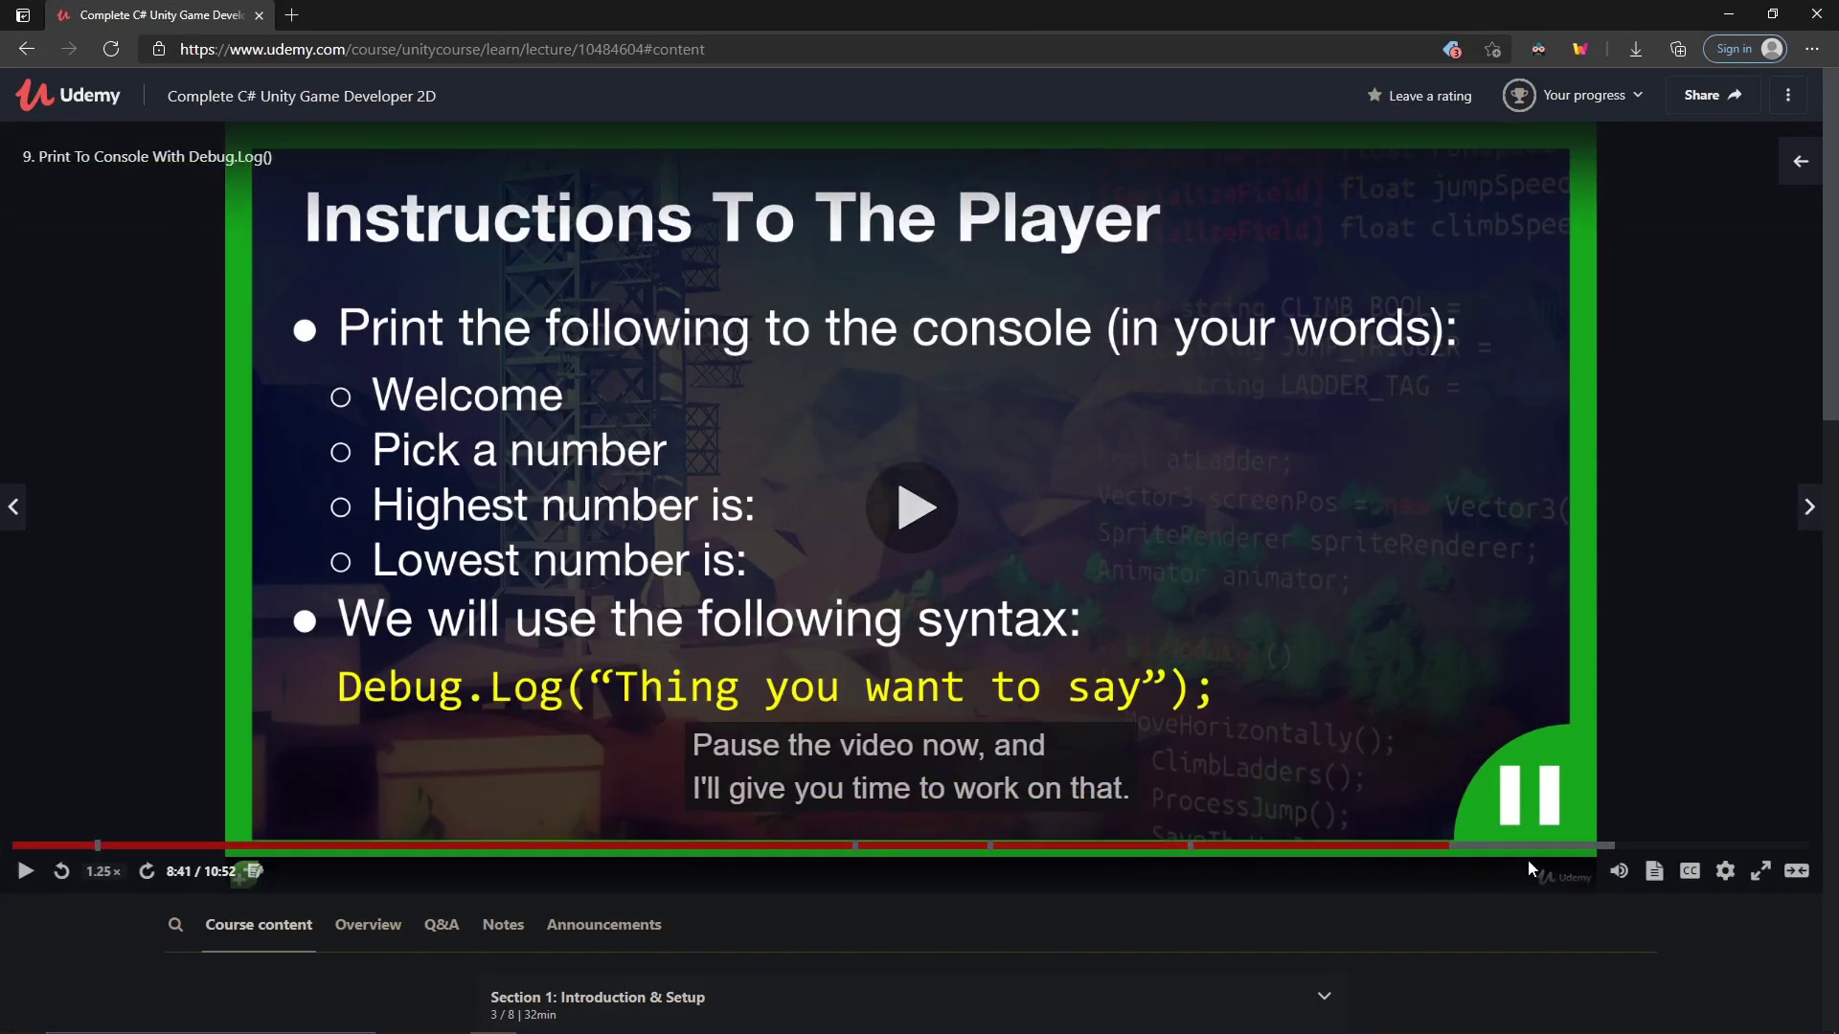
Step: In NumberWizard.cs, add Debug.Log("Pick a Number: "); below the welcome message
key("alt+Tab")
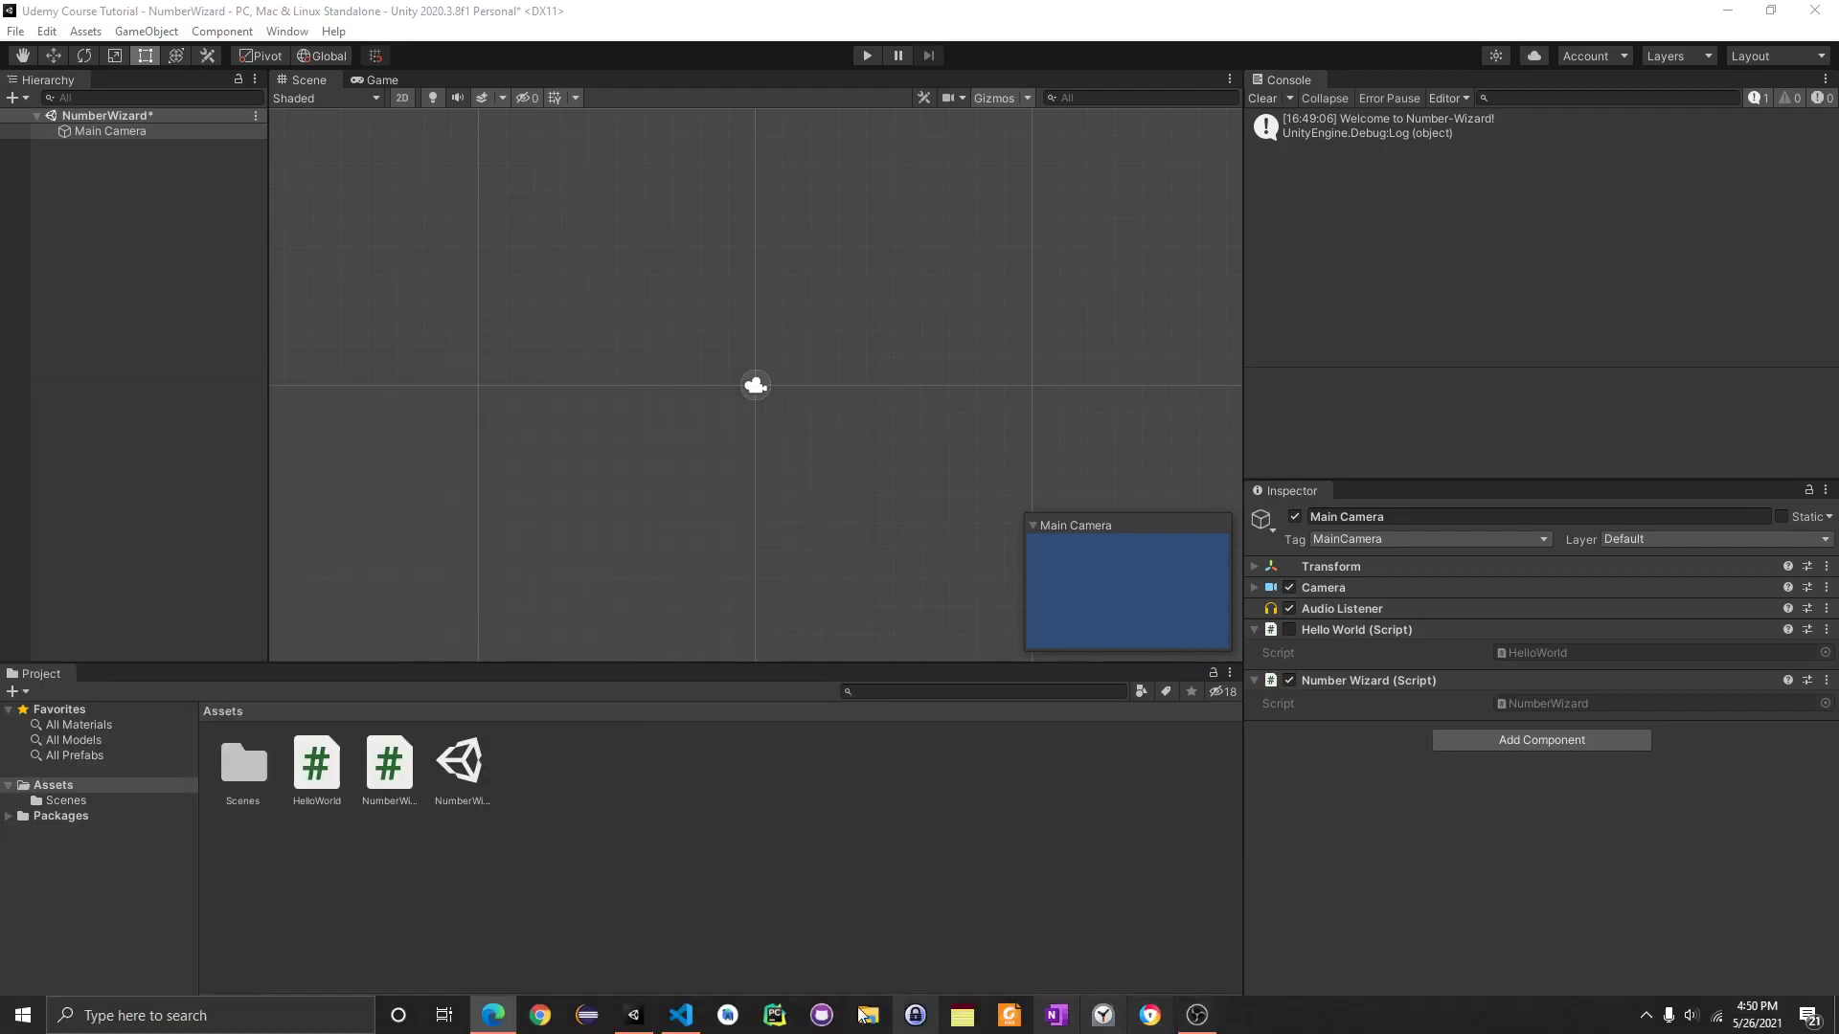
left_click(681, 1020)
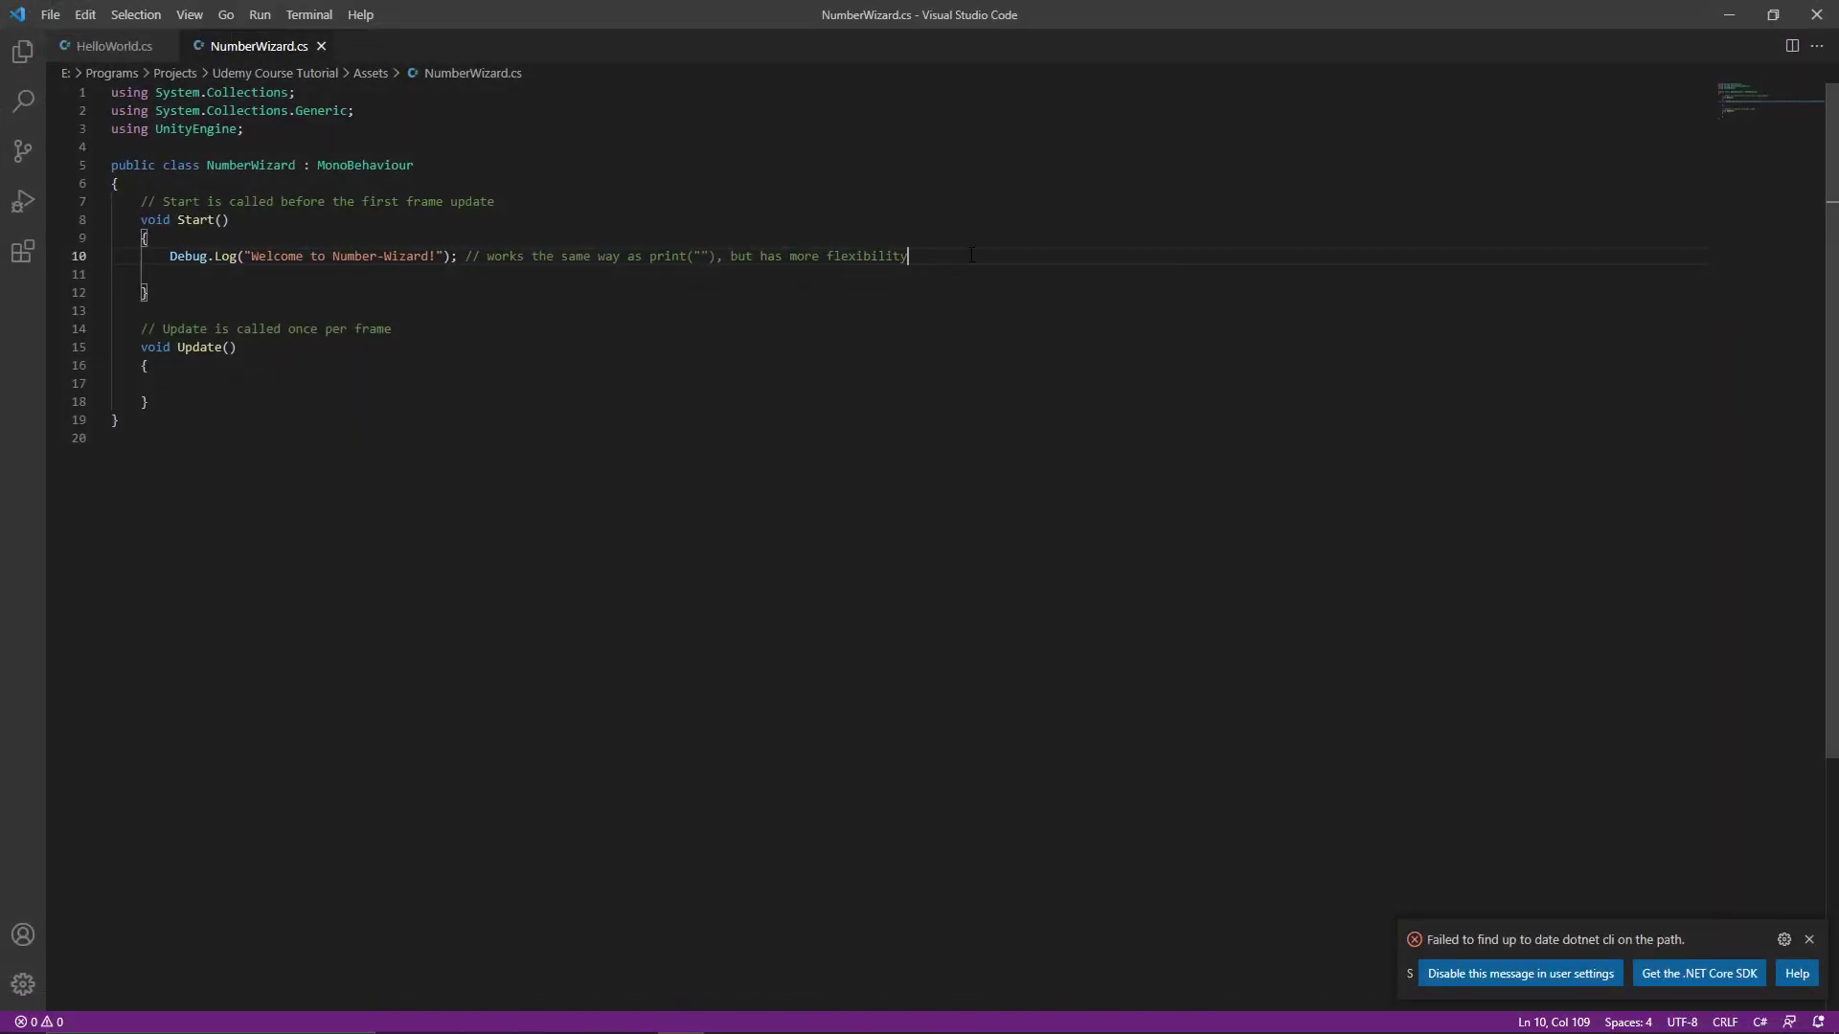
key("Return")
type("Debu")
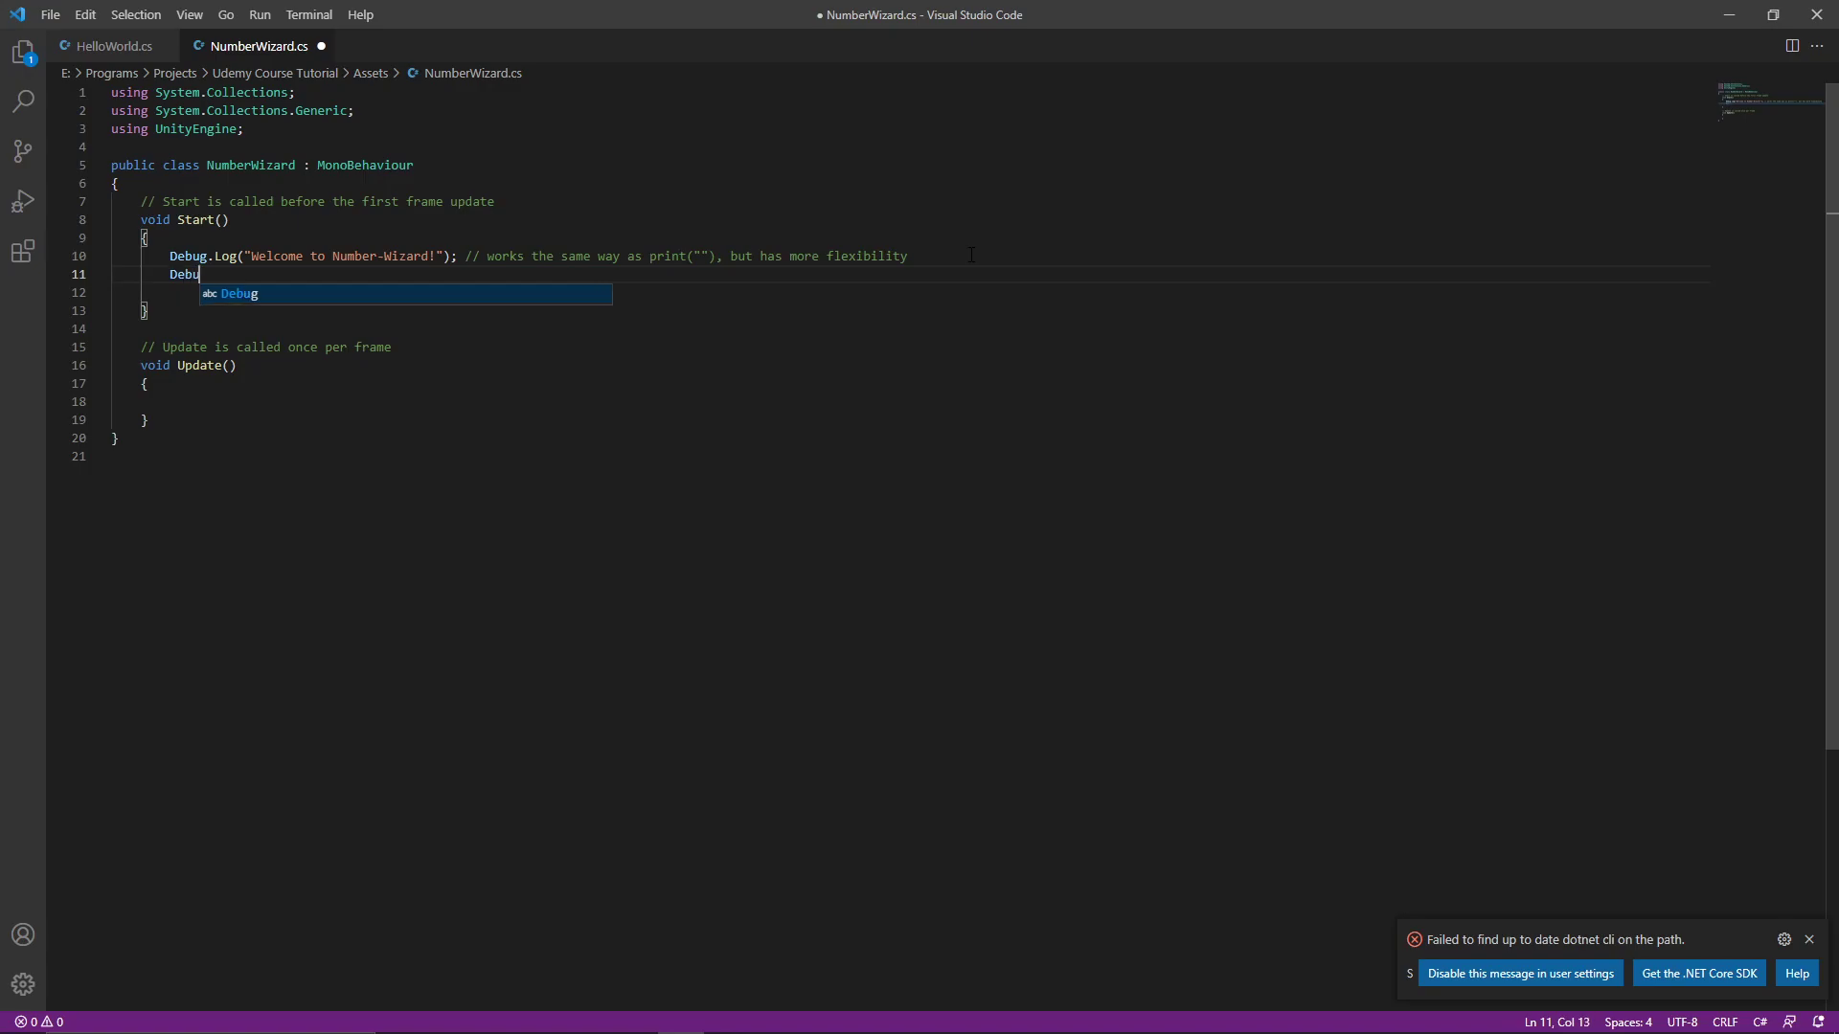
type("g.lo")
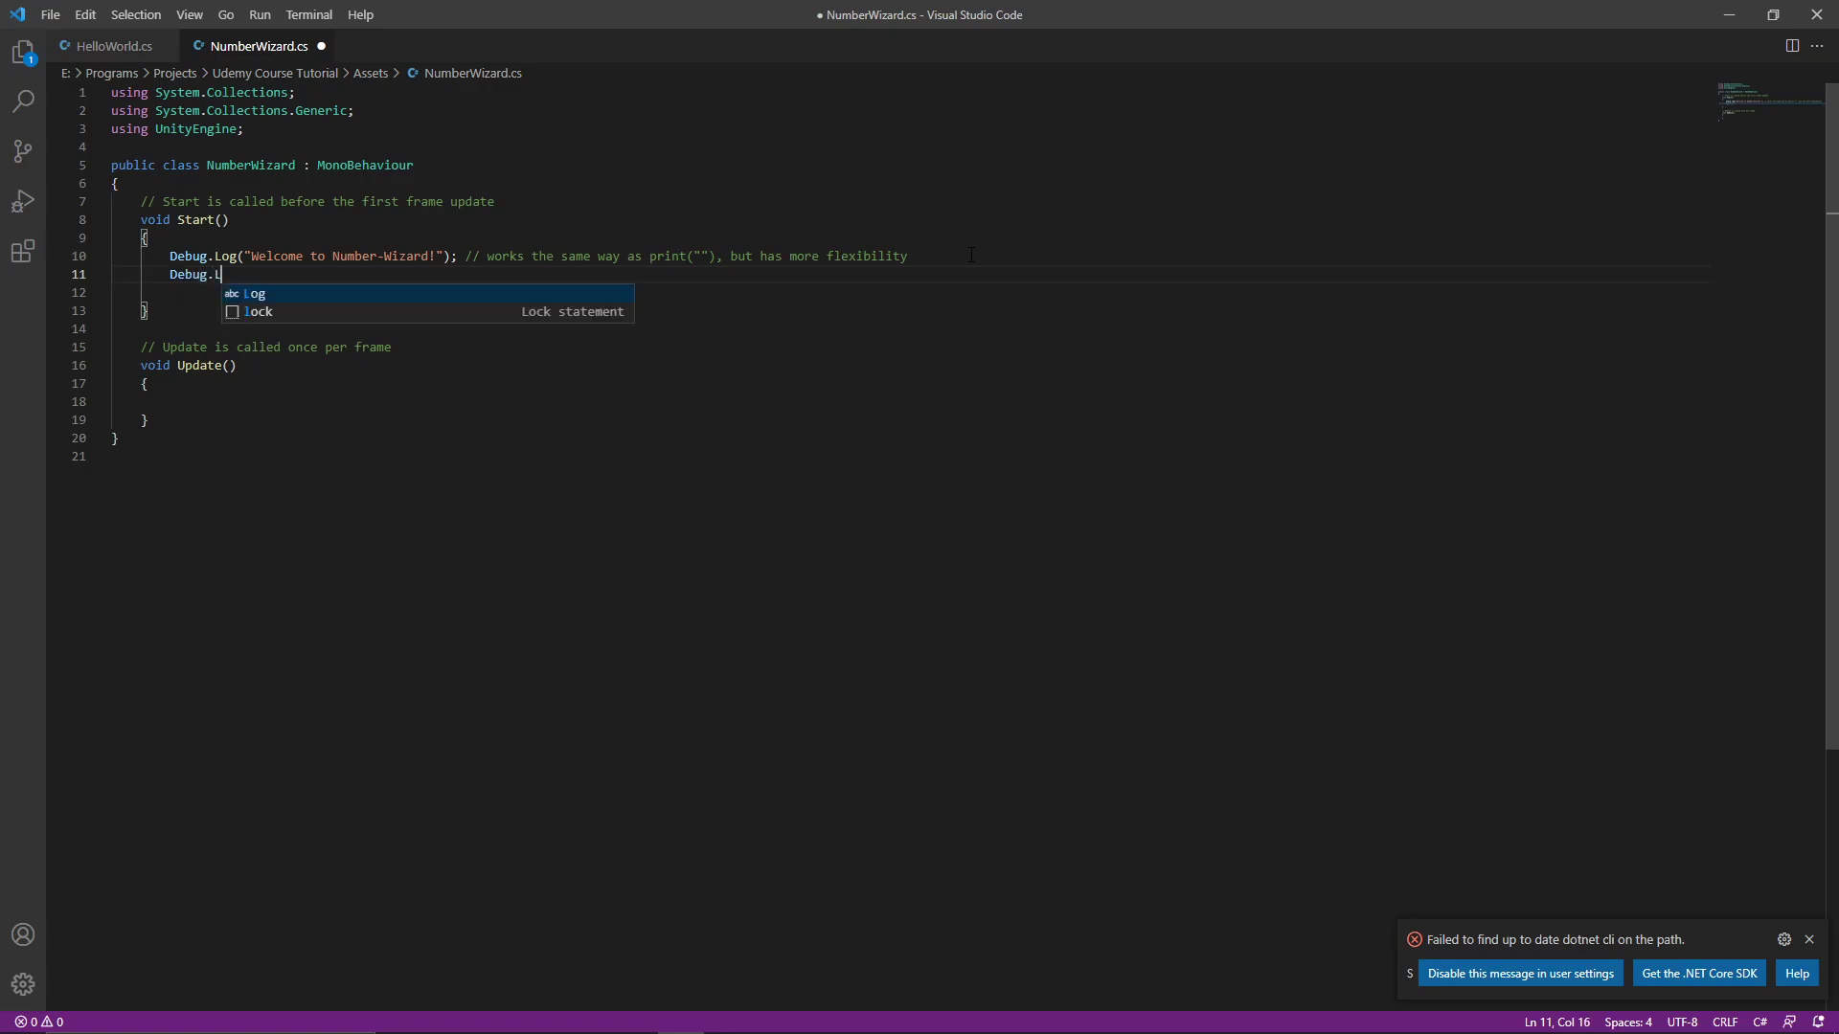
key("Tab")
type("(\"")
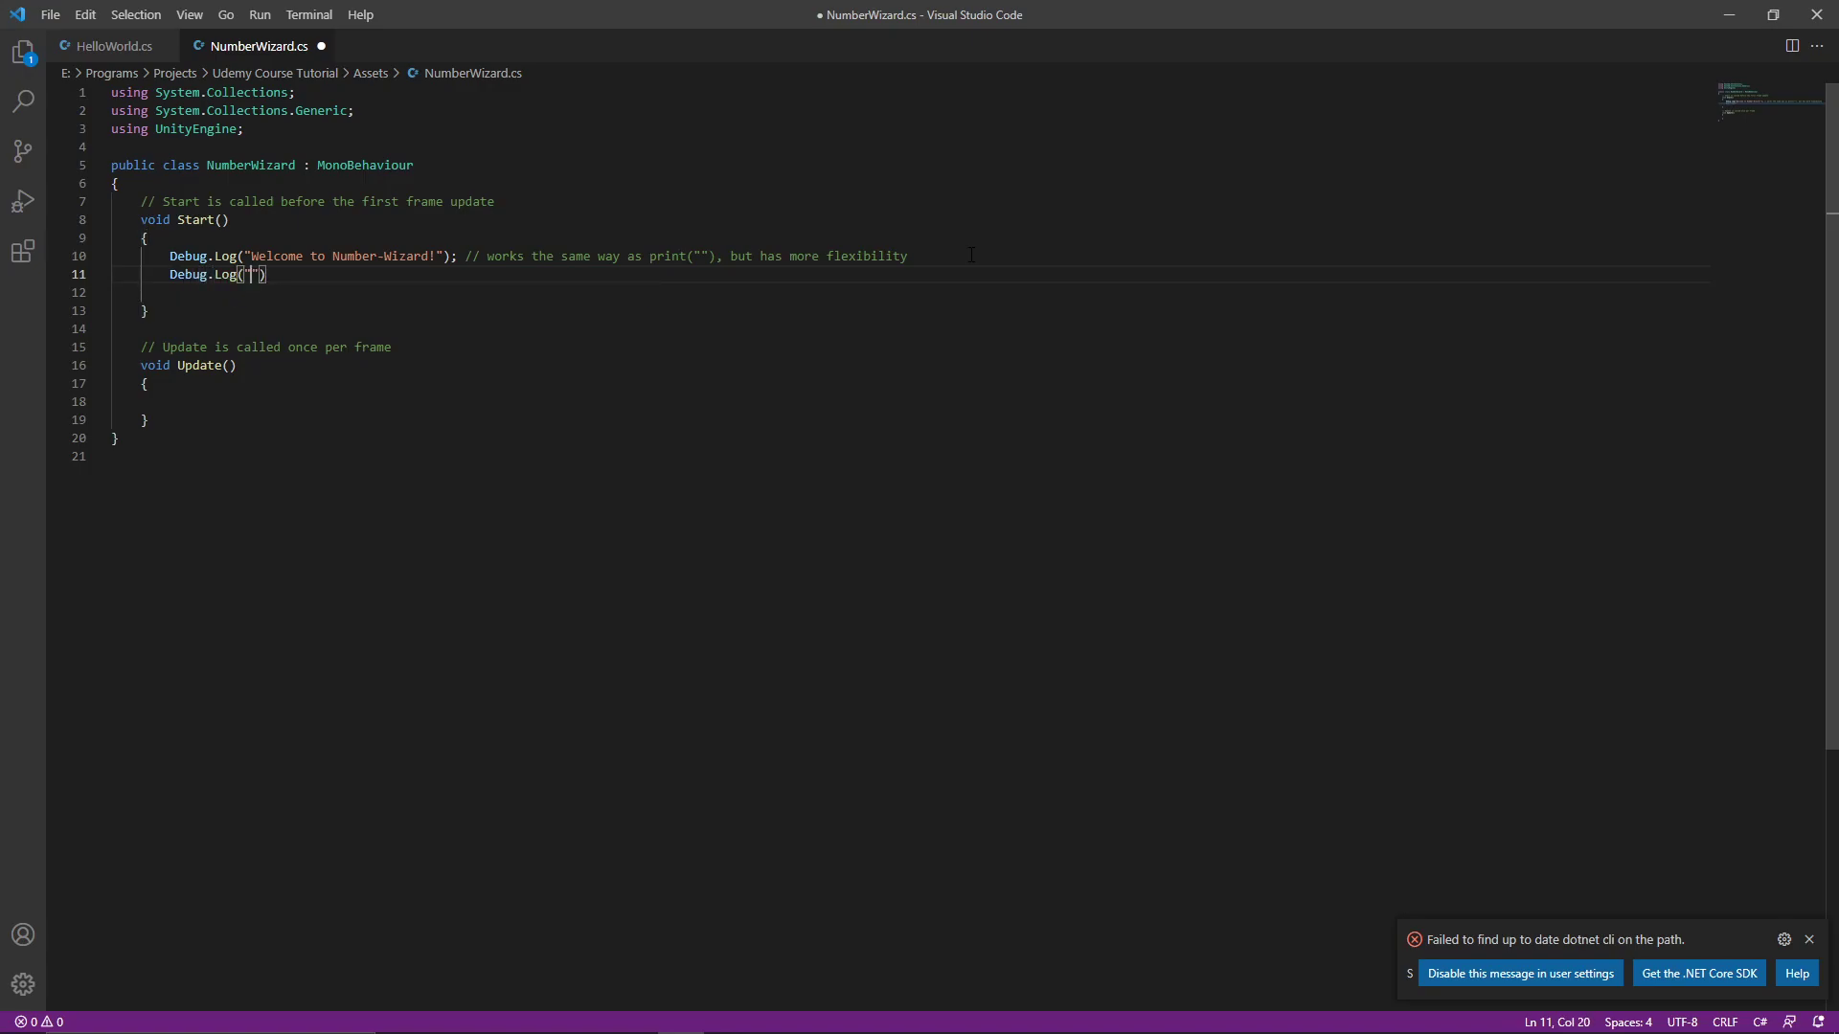
type("Pick ")
type("a Number: ")
type("\");")
Step: Add Debug.Log lines for 'Highest #: ' and 'Lowest #: ', save the script, and return to Unity
key("Return")
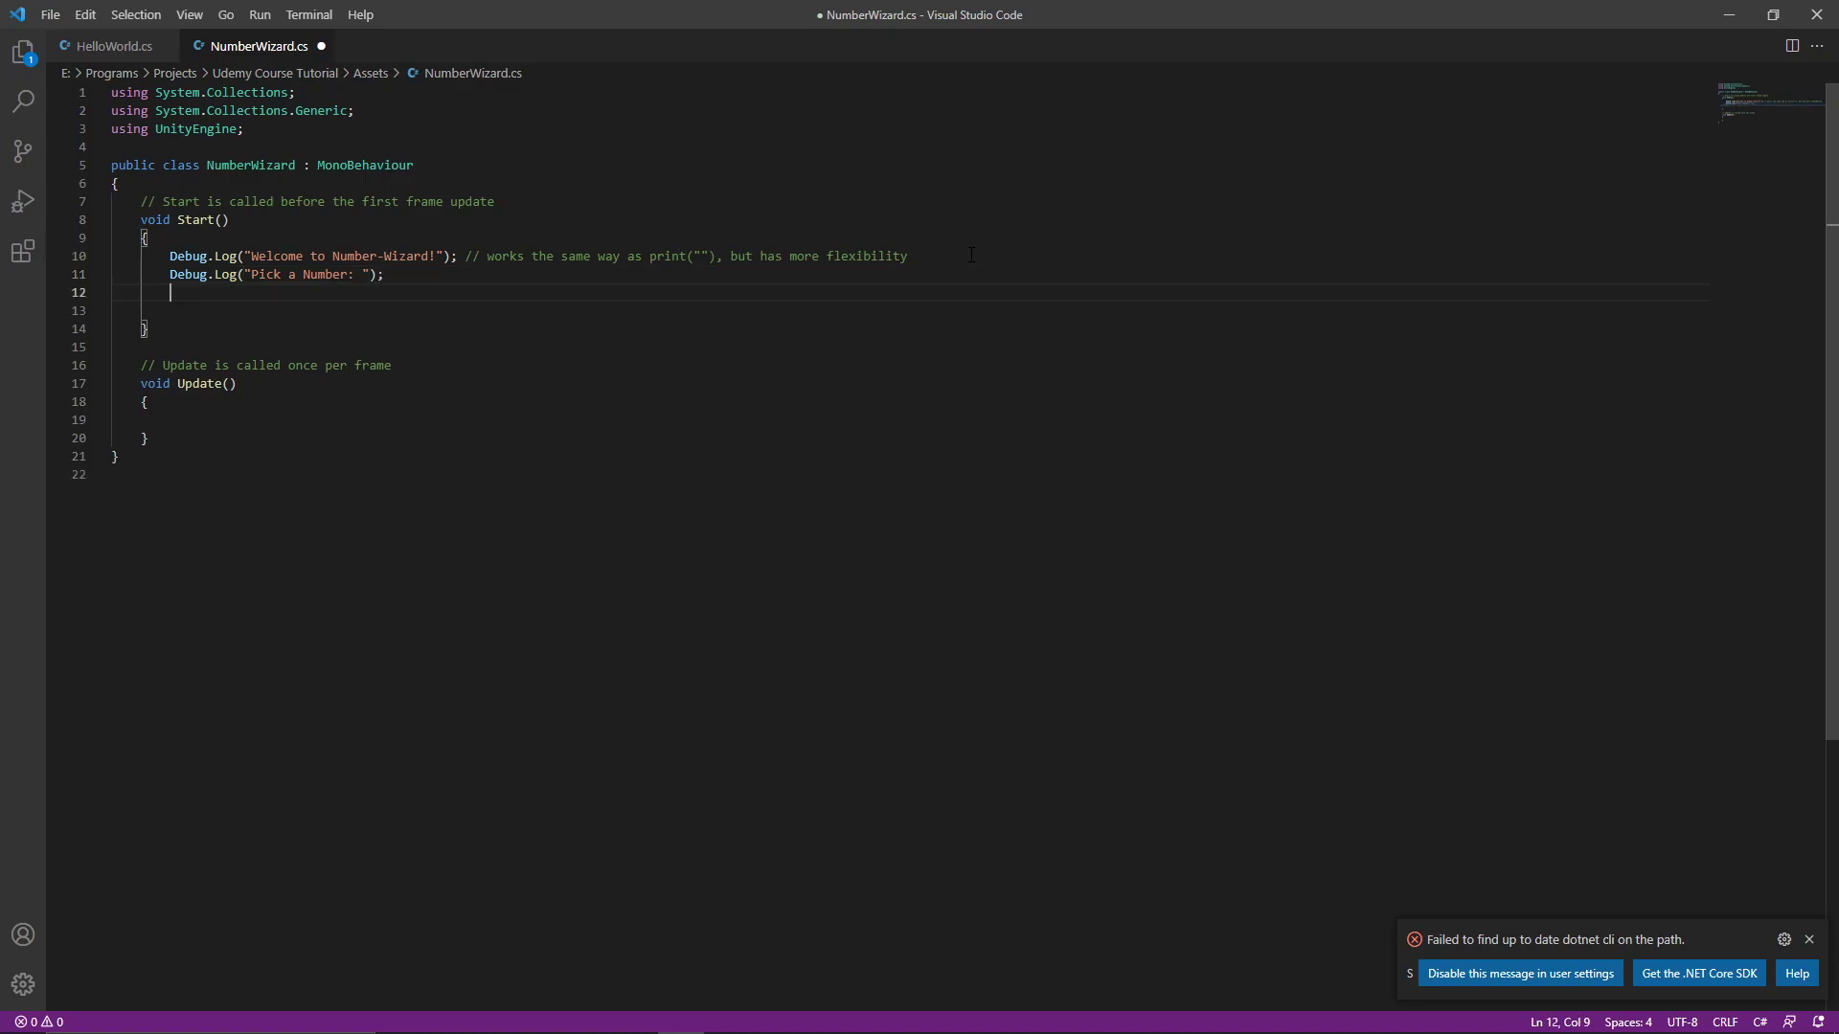
type("Debu.")
key("BackSpace")
key("BackSpace")
type("g")
type(".Log(\"")
type("Highest")
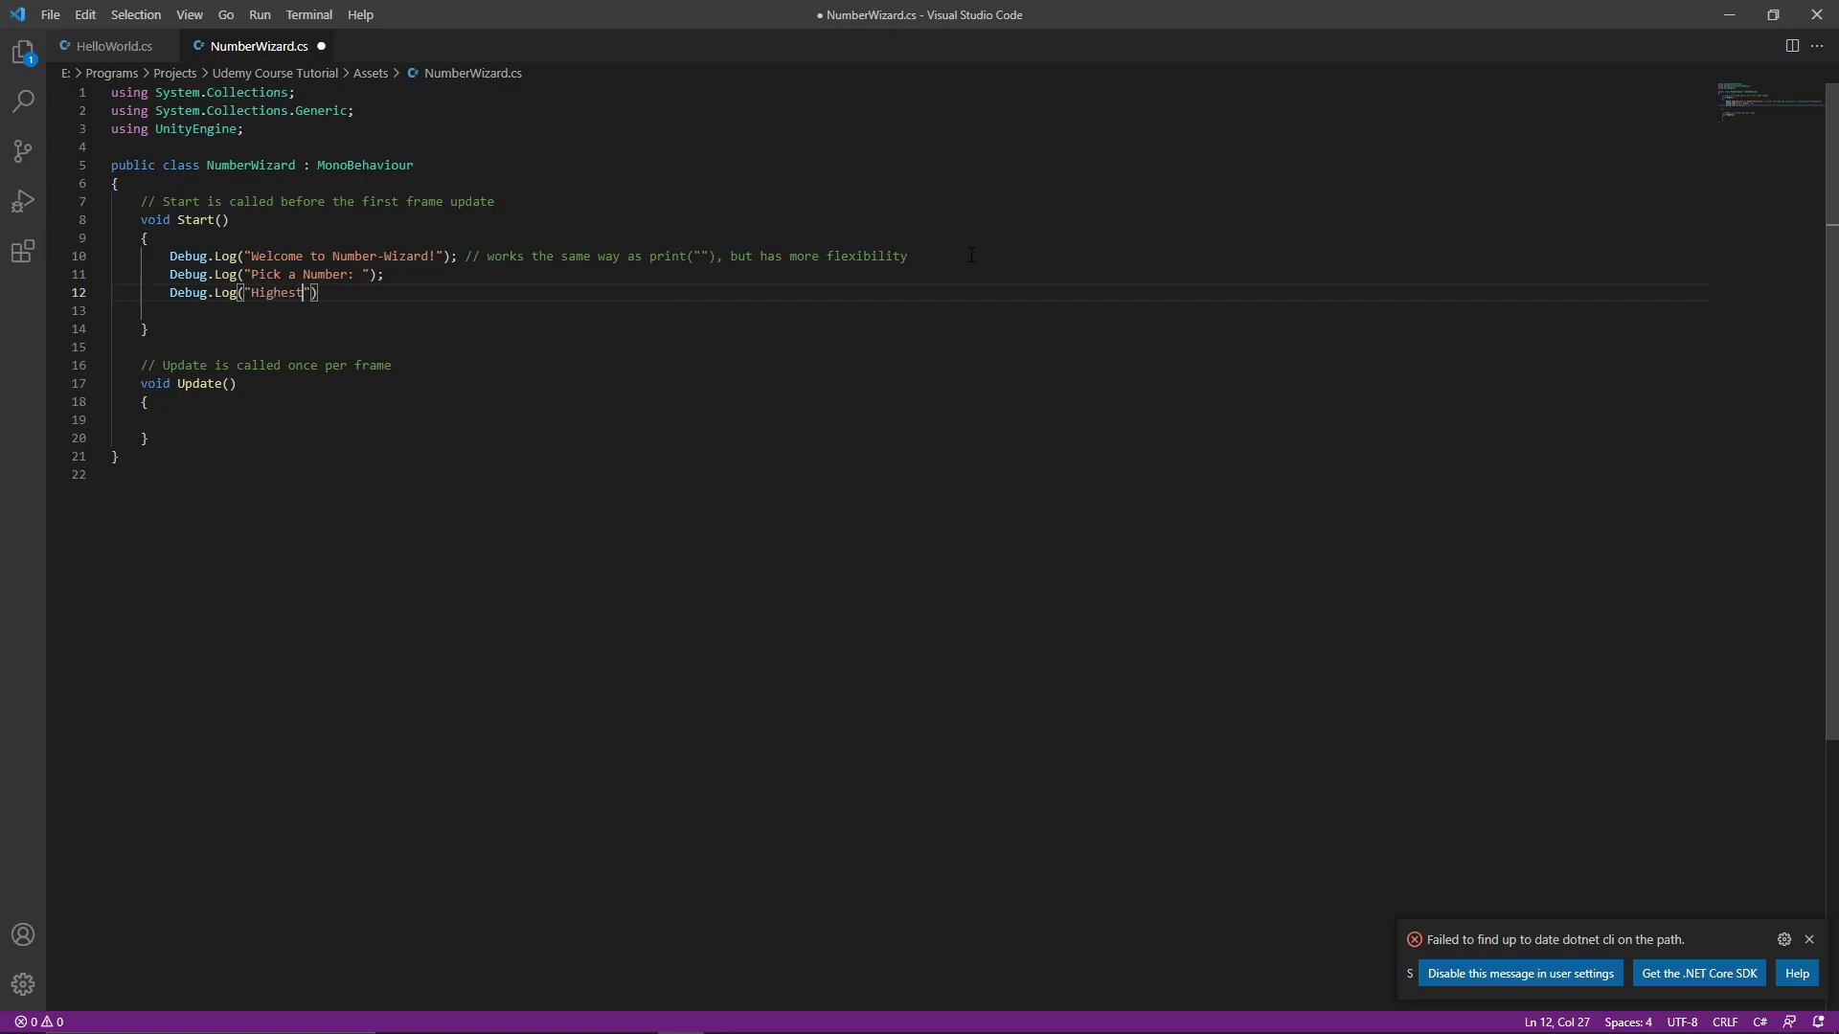
type(" #")
type(": \"")
key("BackSpace")
type(");")
key("Return")
type("Debug.")
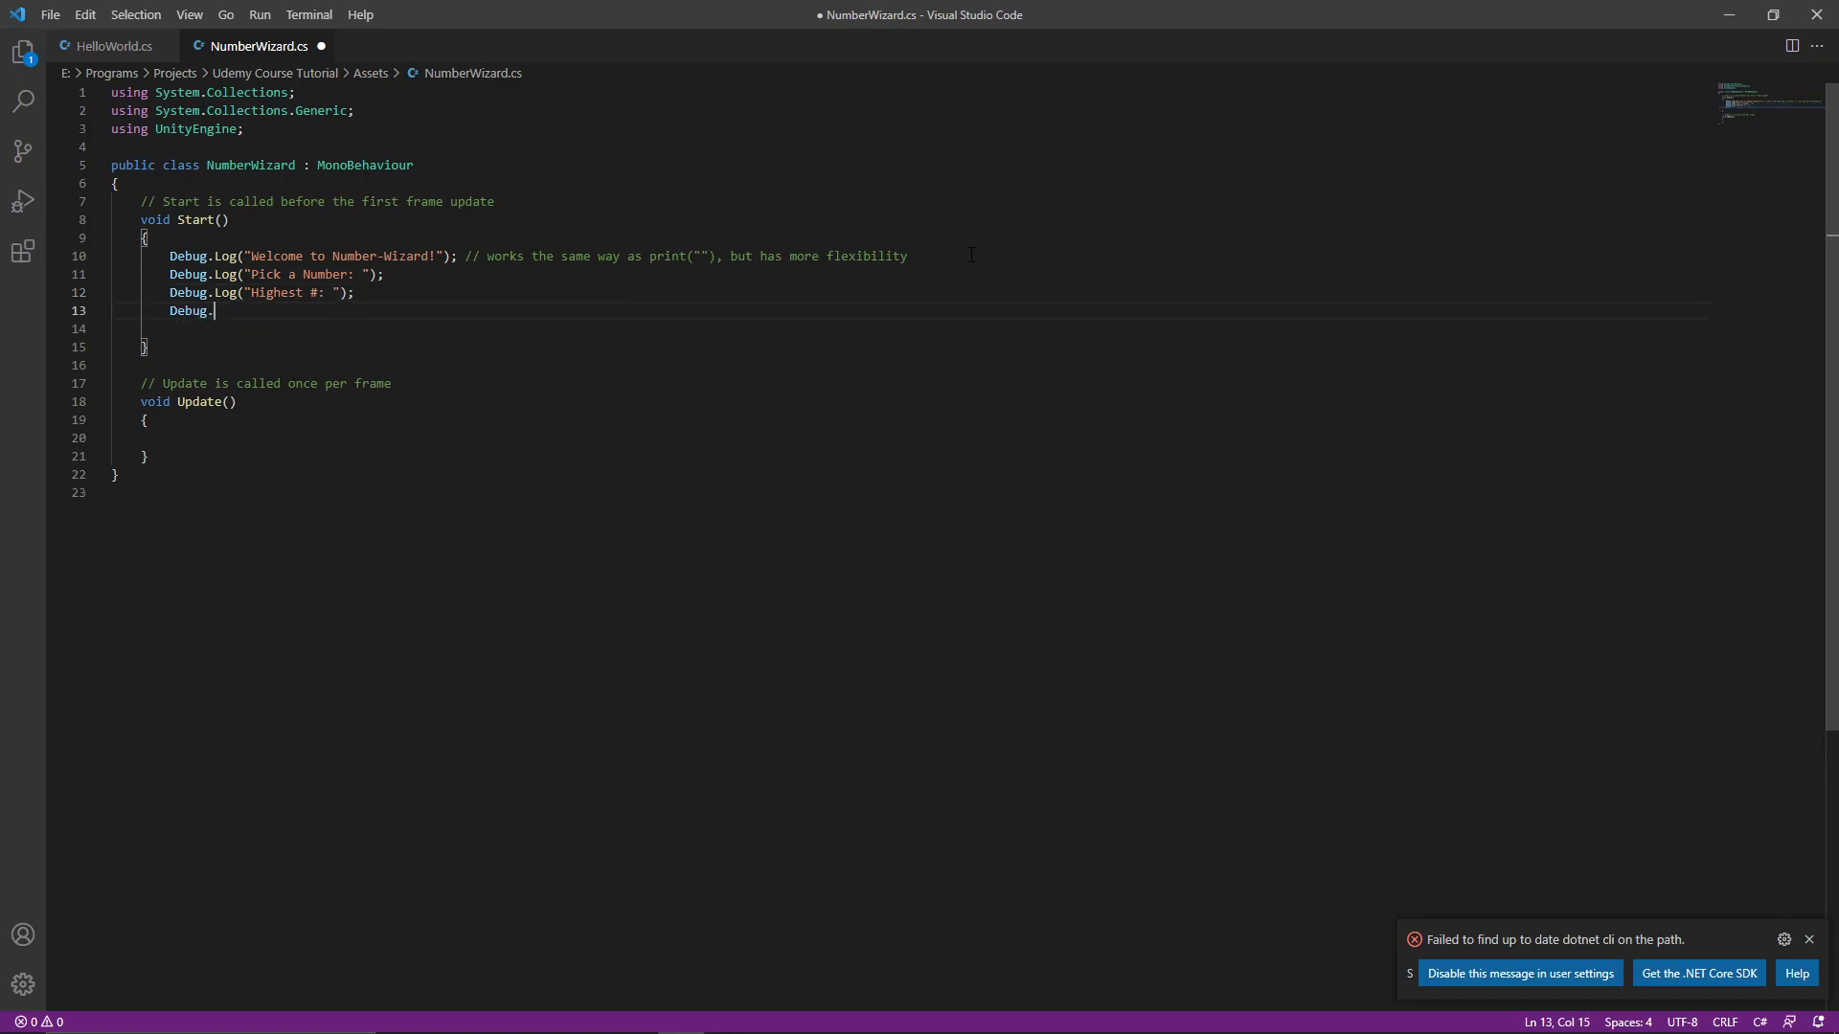
type("Log(\"Lowe")
type("st #")
key("BackSpace")
type("#")
type(": \");")
key("ctrl+s")
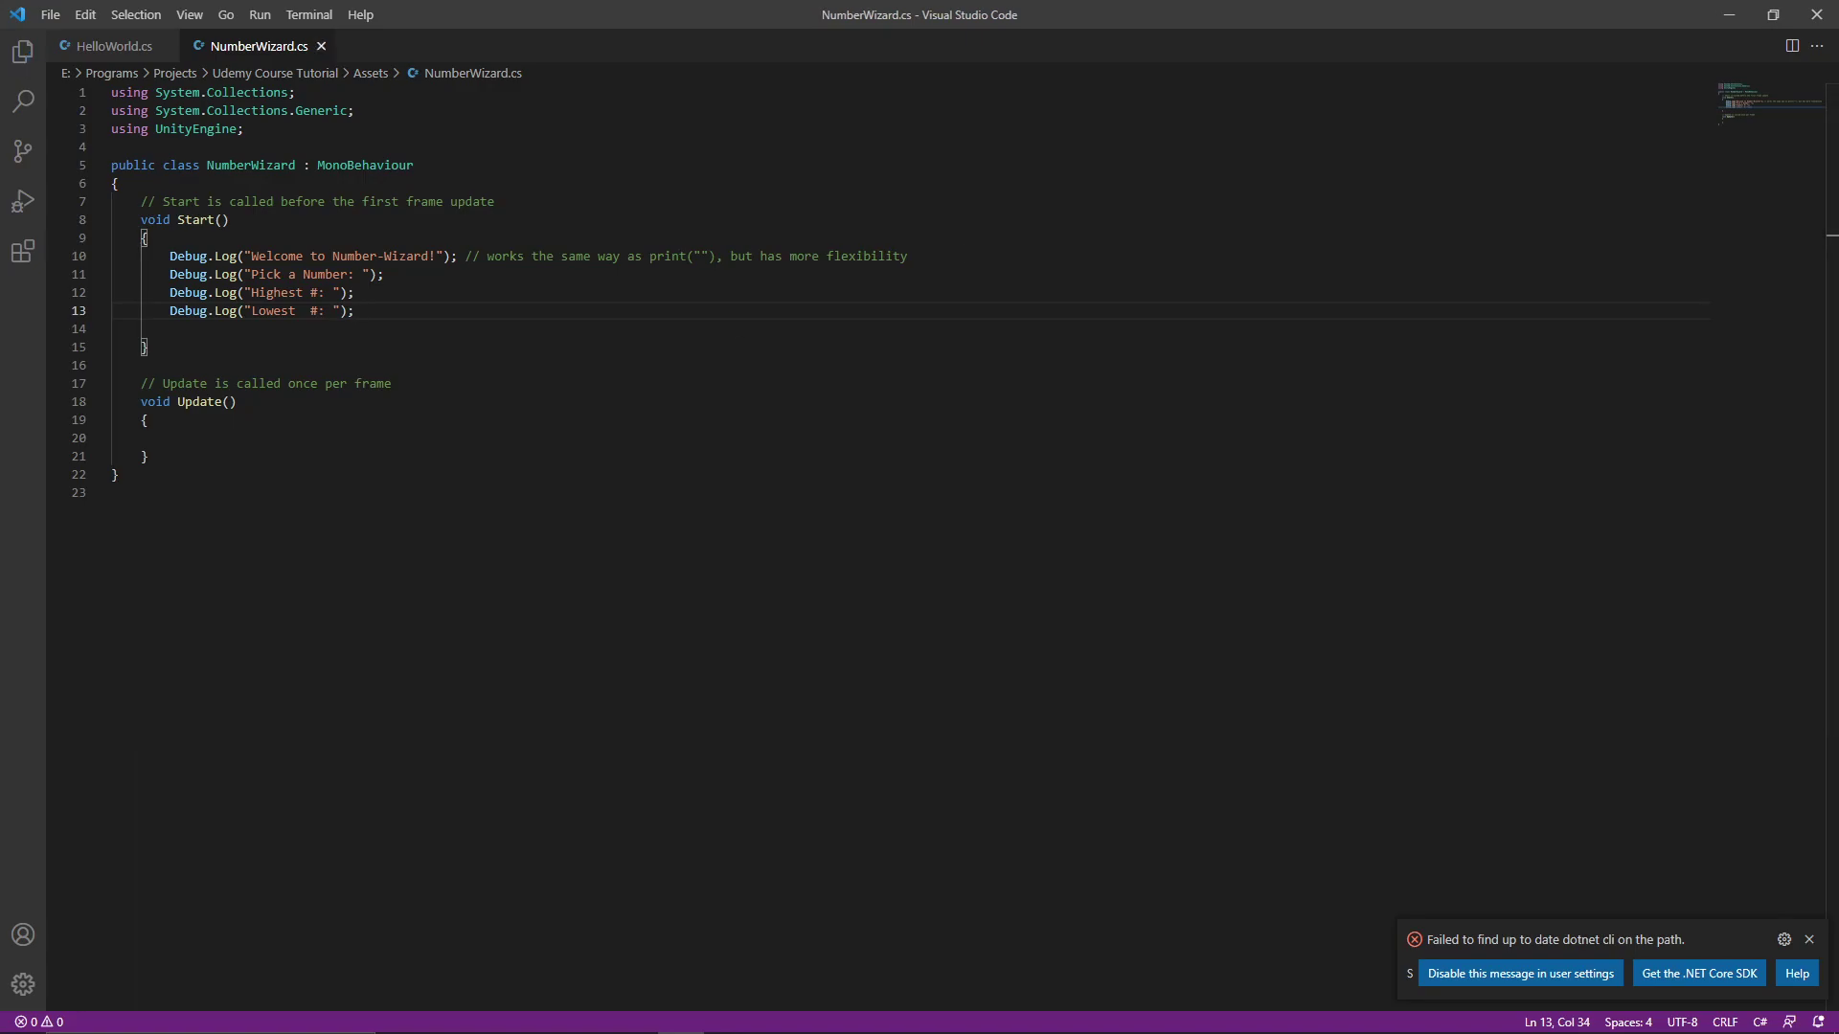
key("alt+Tab")
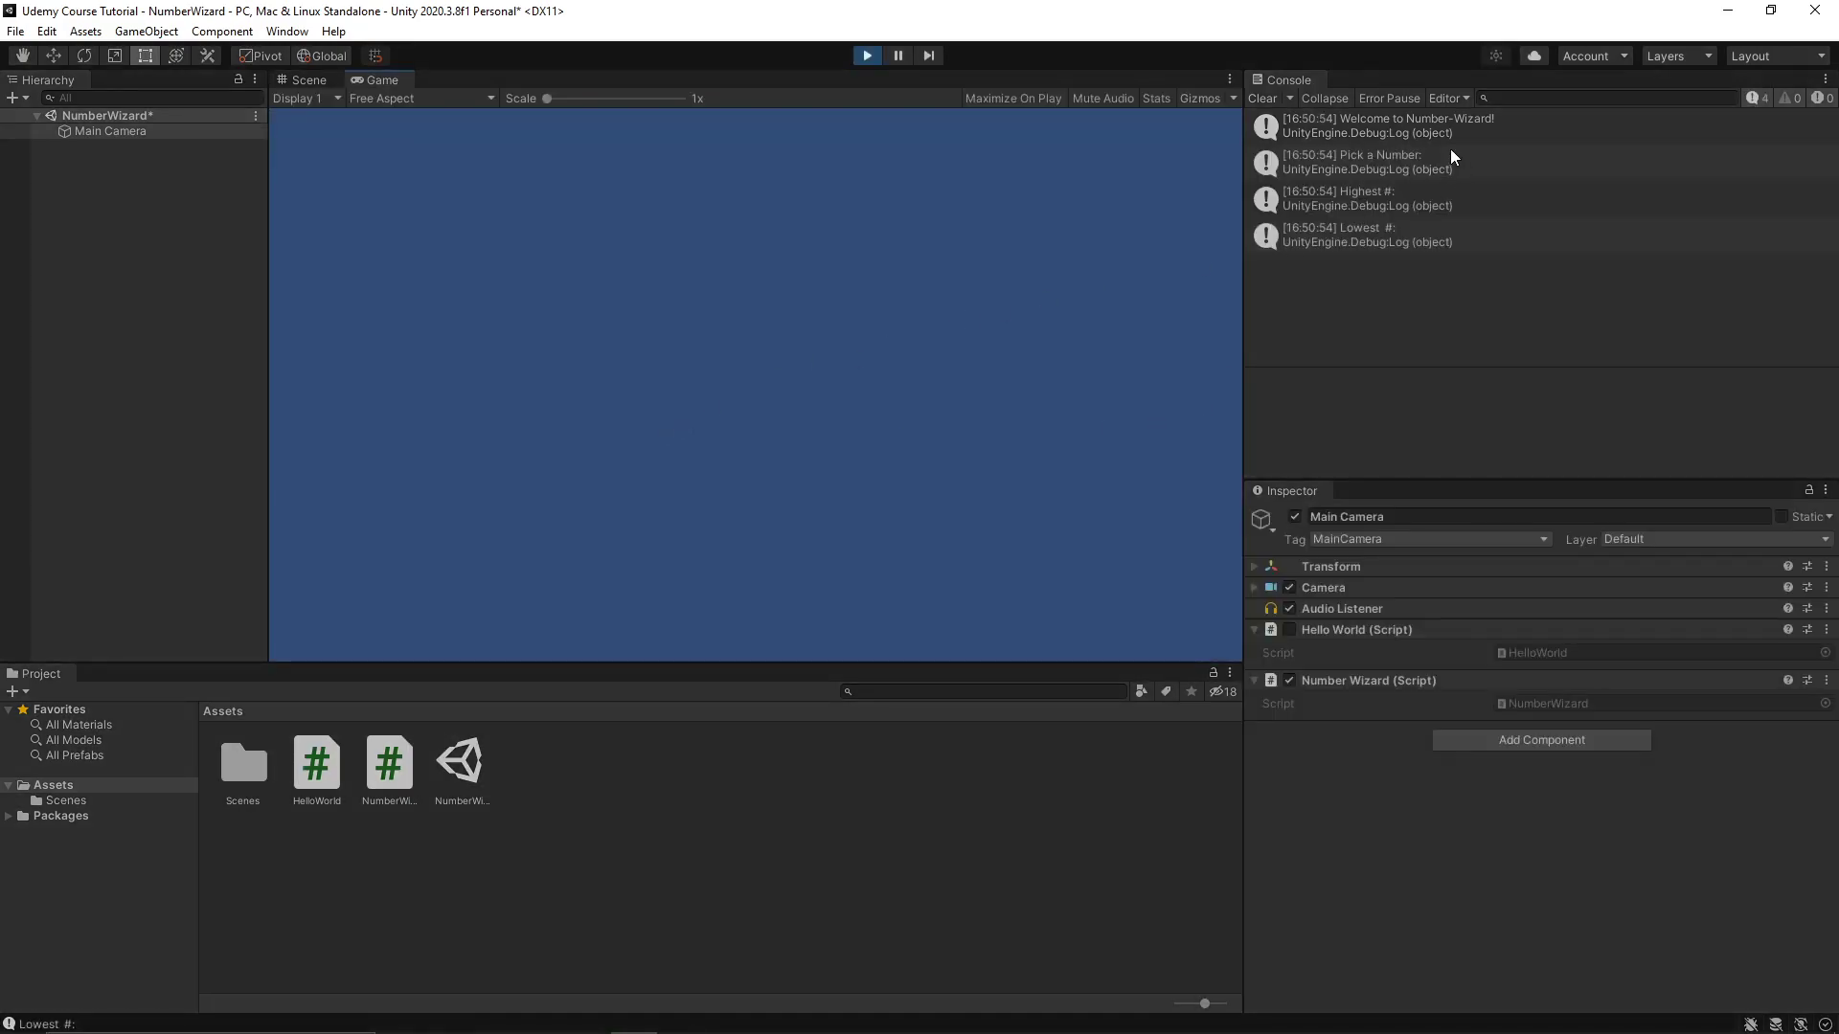
Step: Inspect the Console entries for the welcome, Pick a Number, Highest # and Lowest # messages
left_click(1447, 139)
left_click(1433, 176)
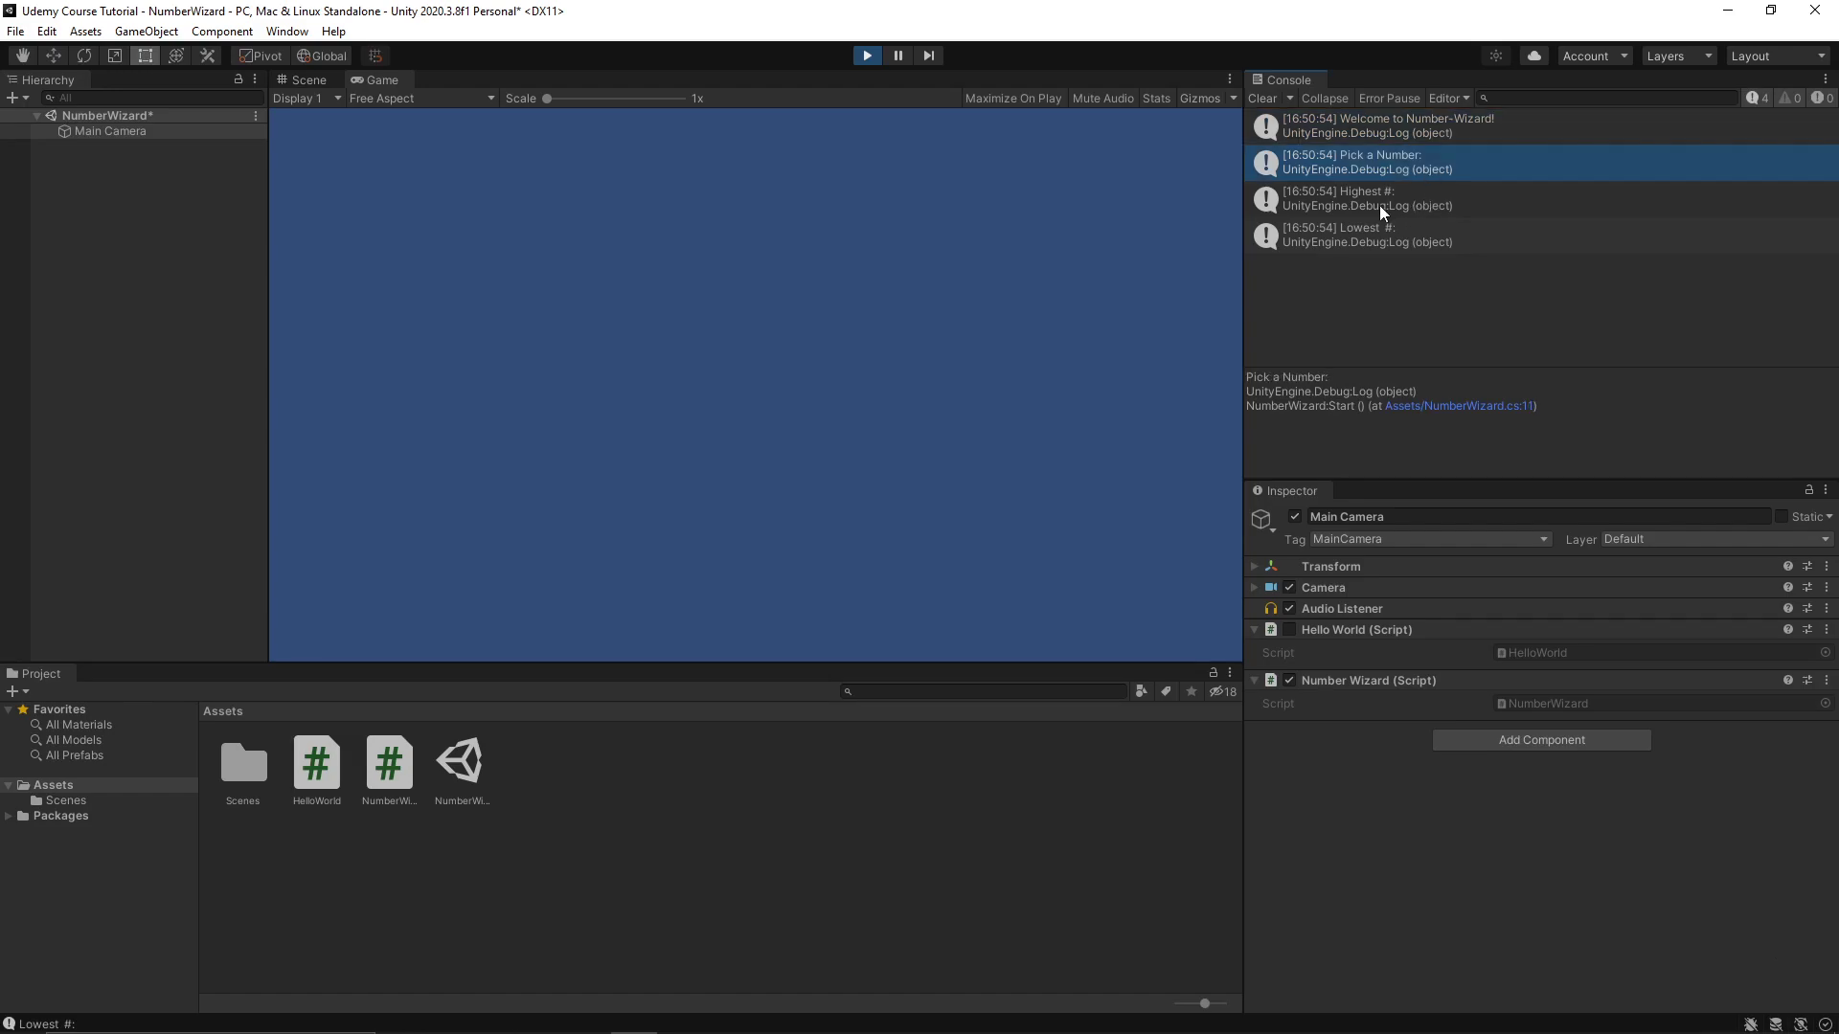
left_click(1379, 205)
left_click(1365, 239)
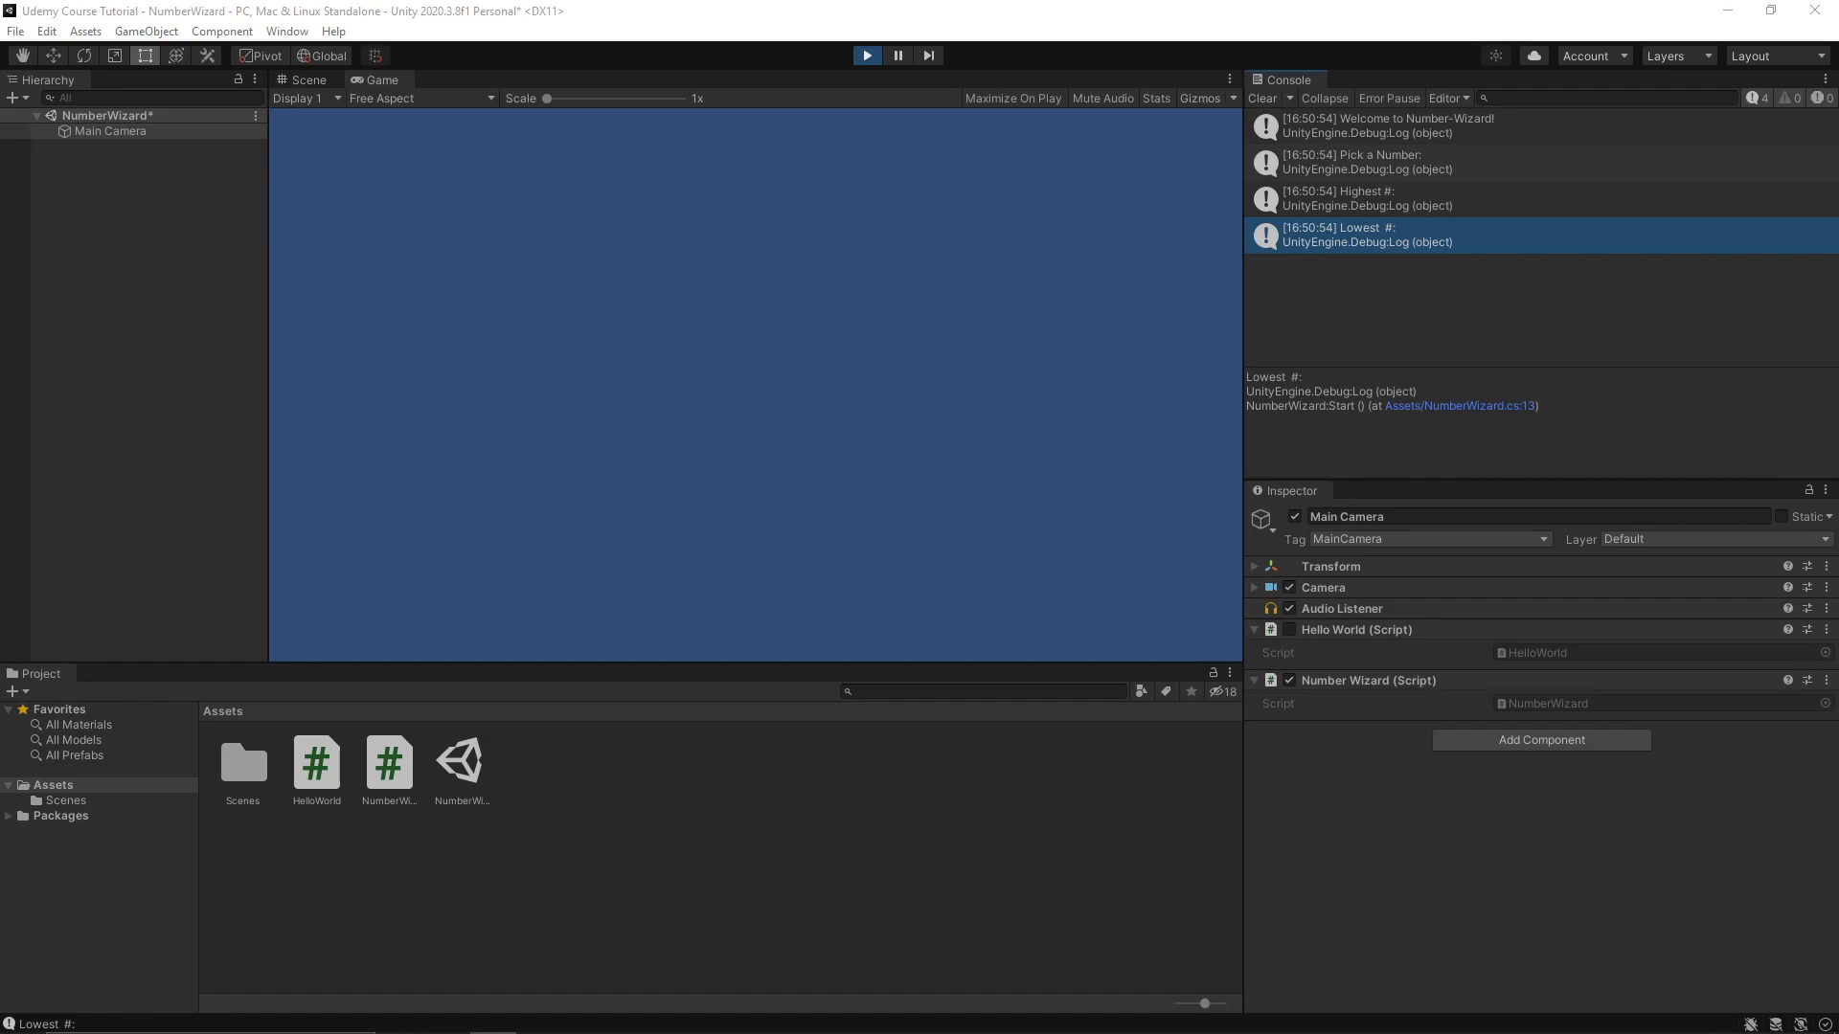
Step: Bring Visual Studio Code with NumberWizard.cs back in front of Unity
mouse_move(728, 1030)
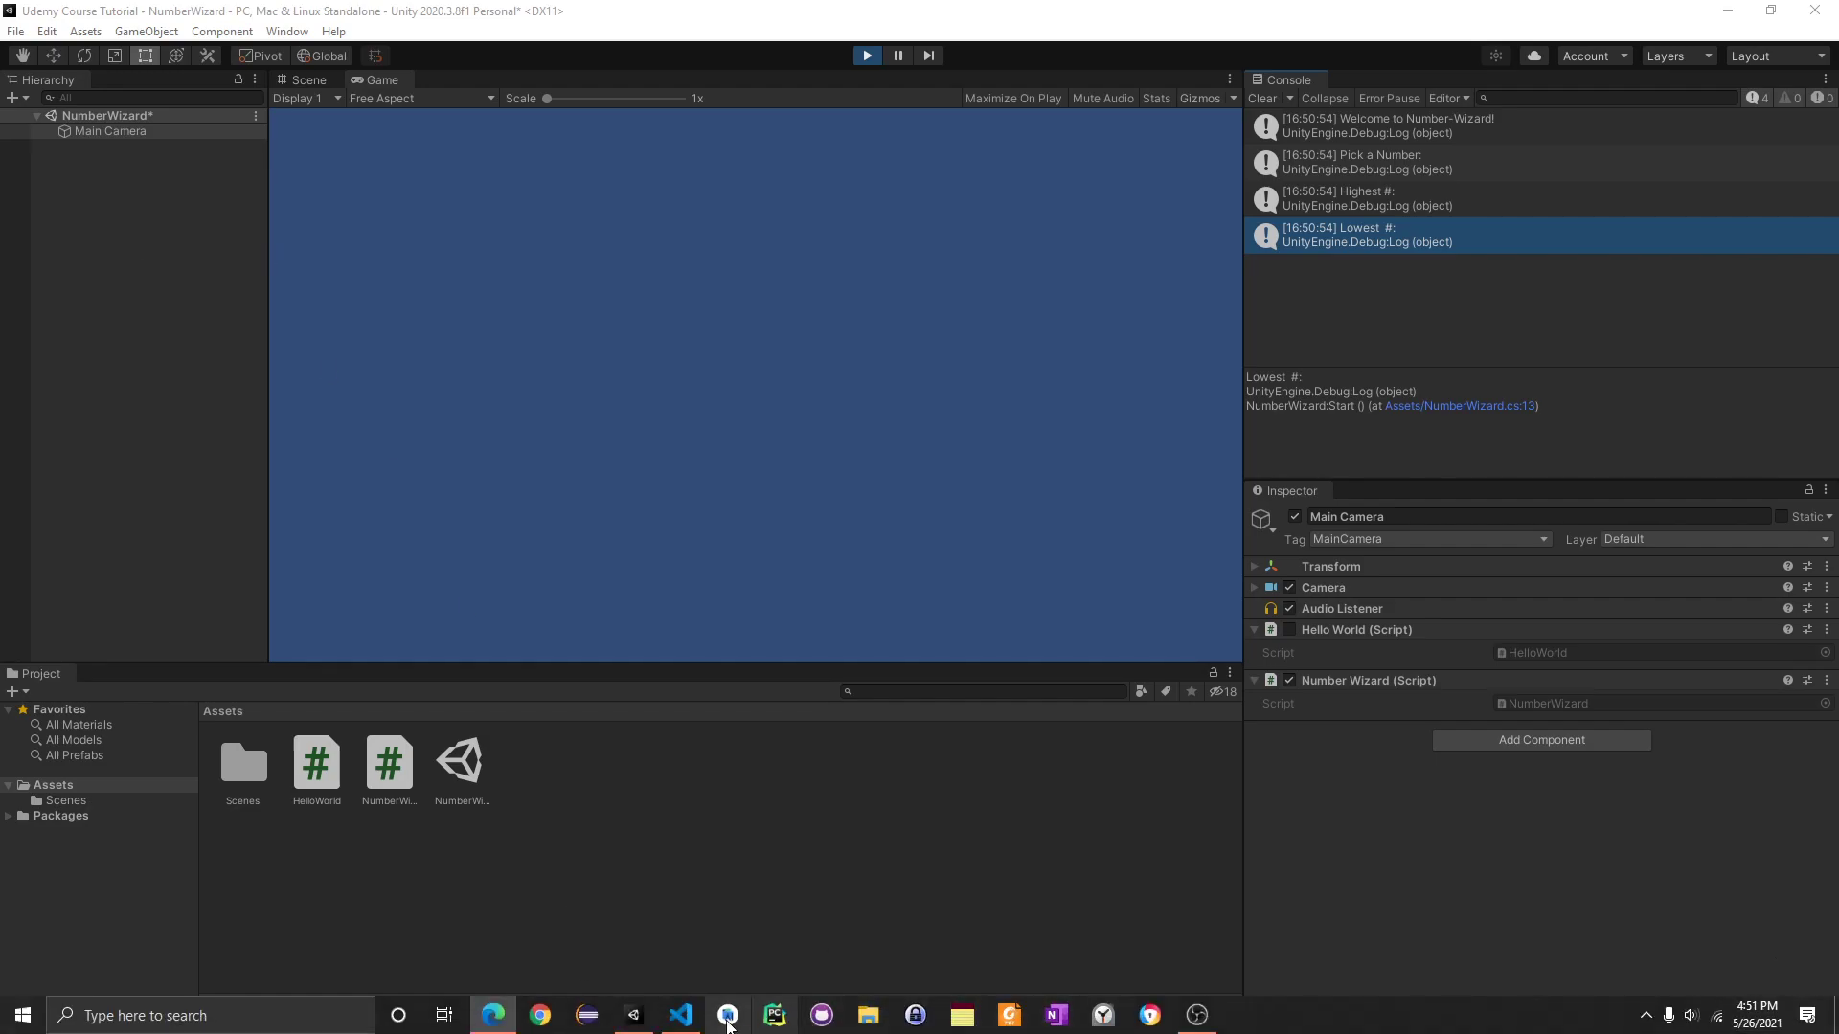
left_click(666, 1027)
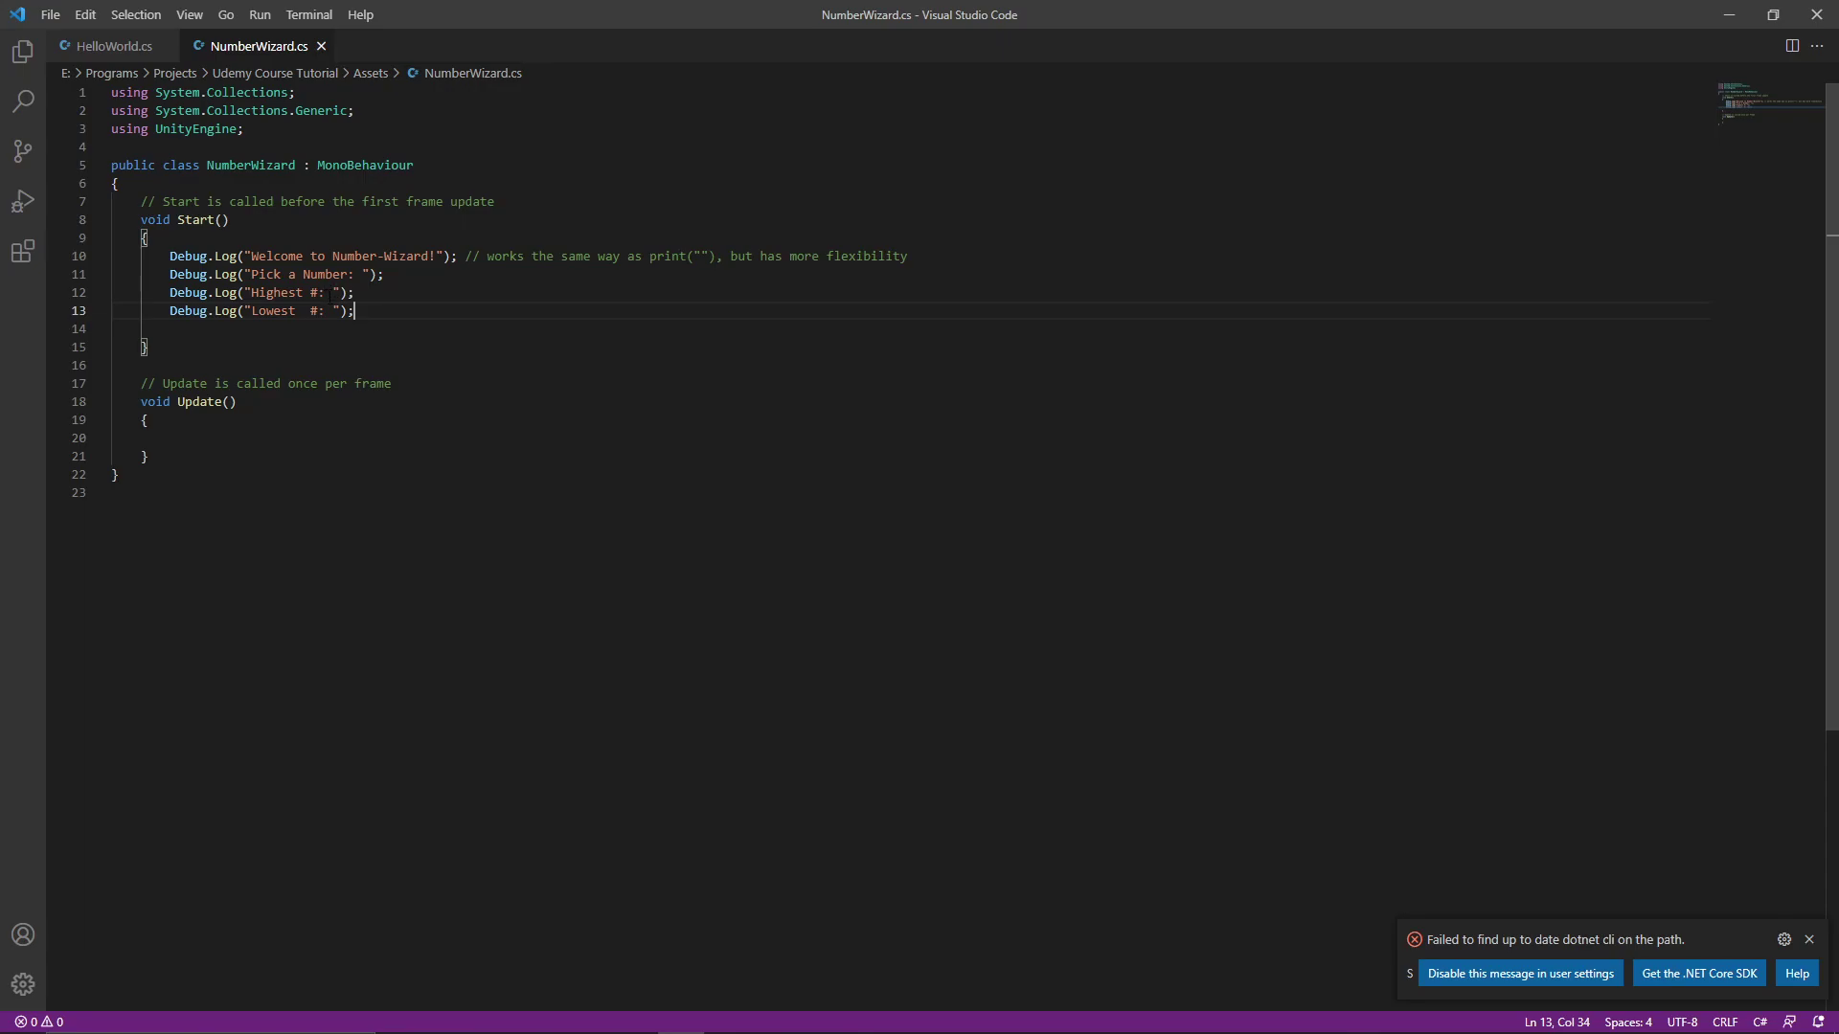
Step: Change the log lines to 'Highest # you can choose: 1000' and 'Lowest # you can choose: 1'
left_click(330, 293)
key("BackSpace")
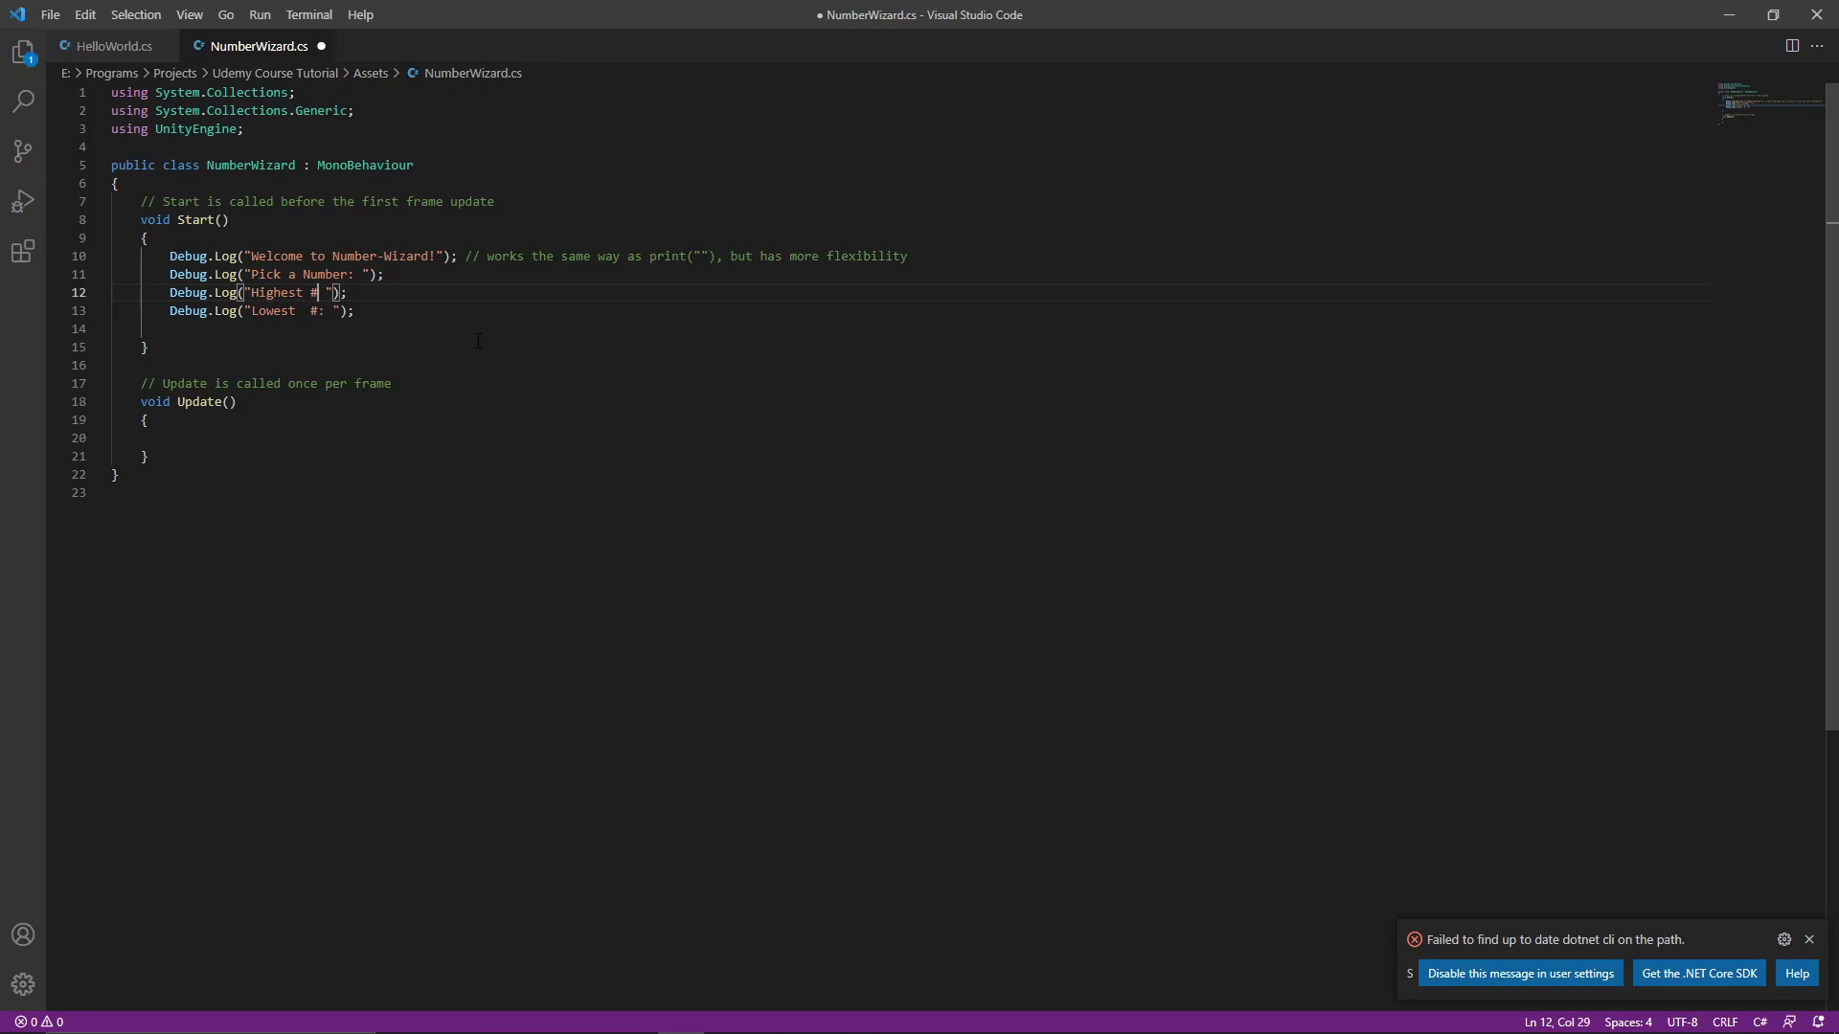
type("you can ch")
type("oose: 1000")
key("Delete")
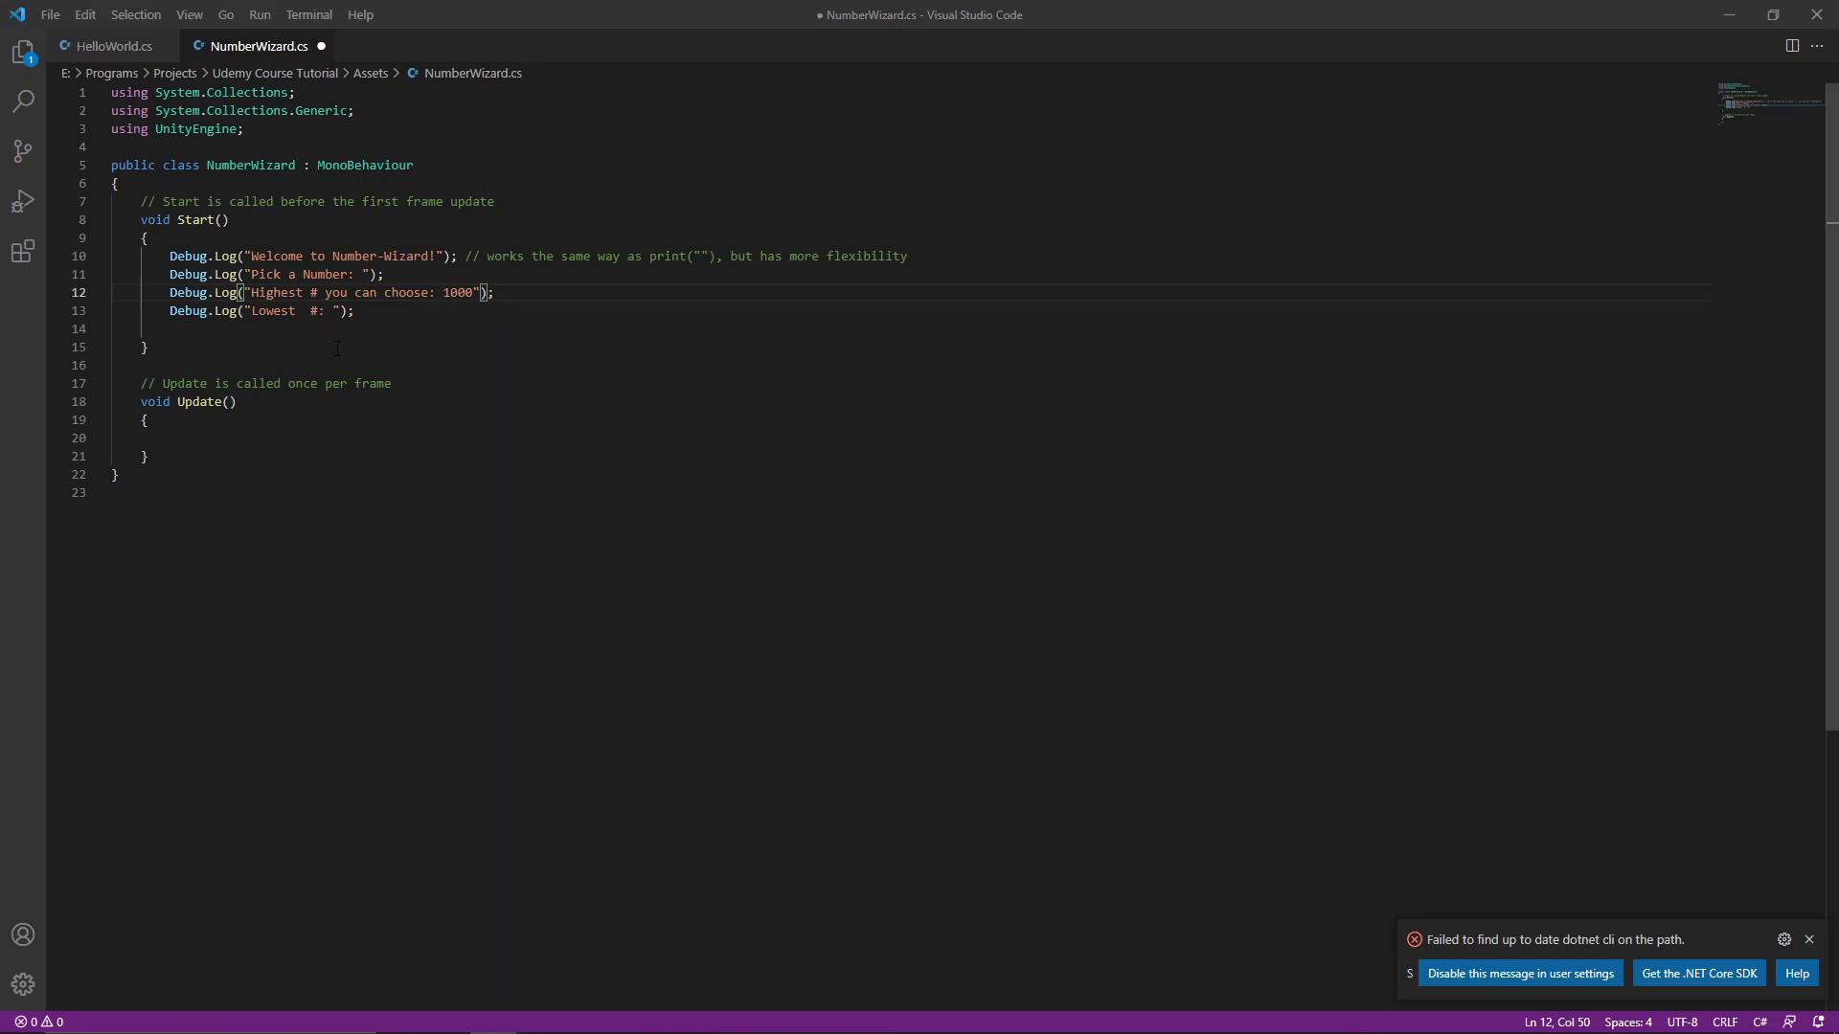
left_click(341, 311)
type("you can choose")
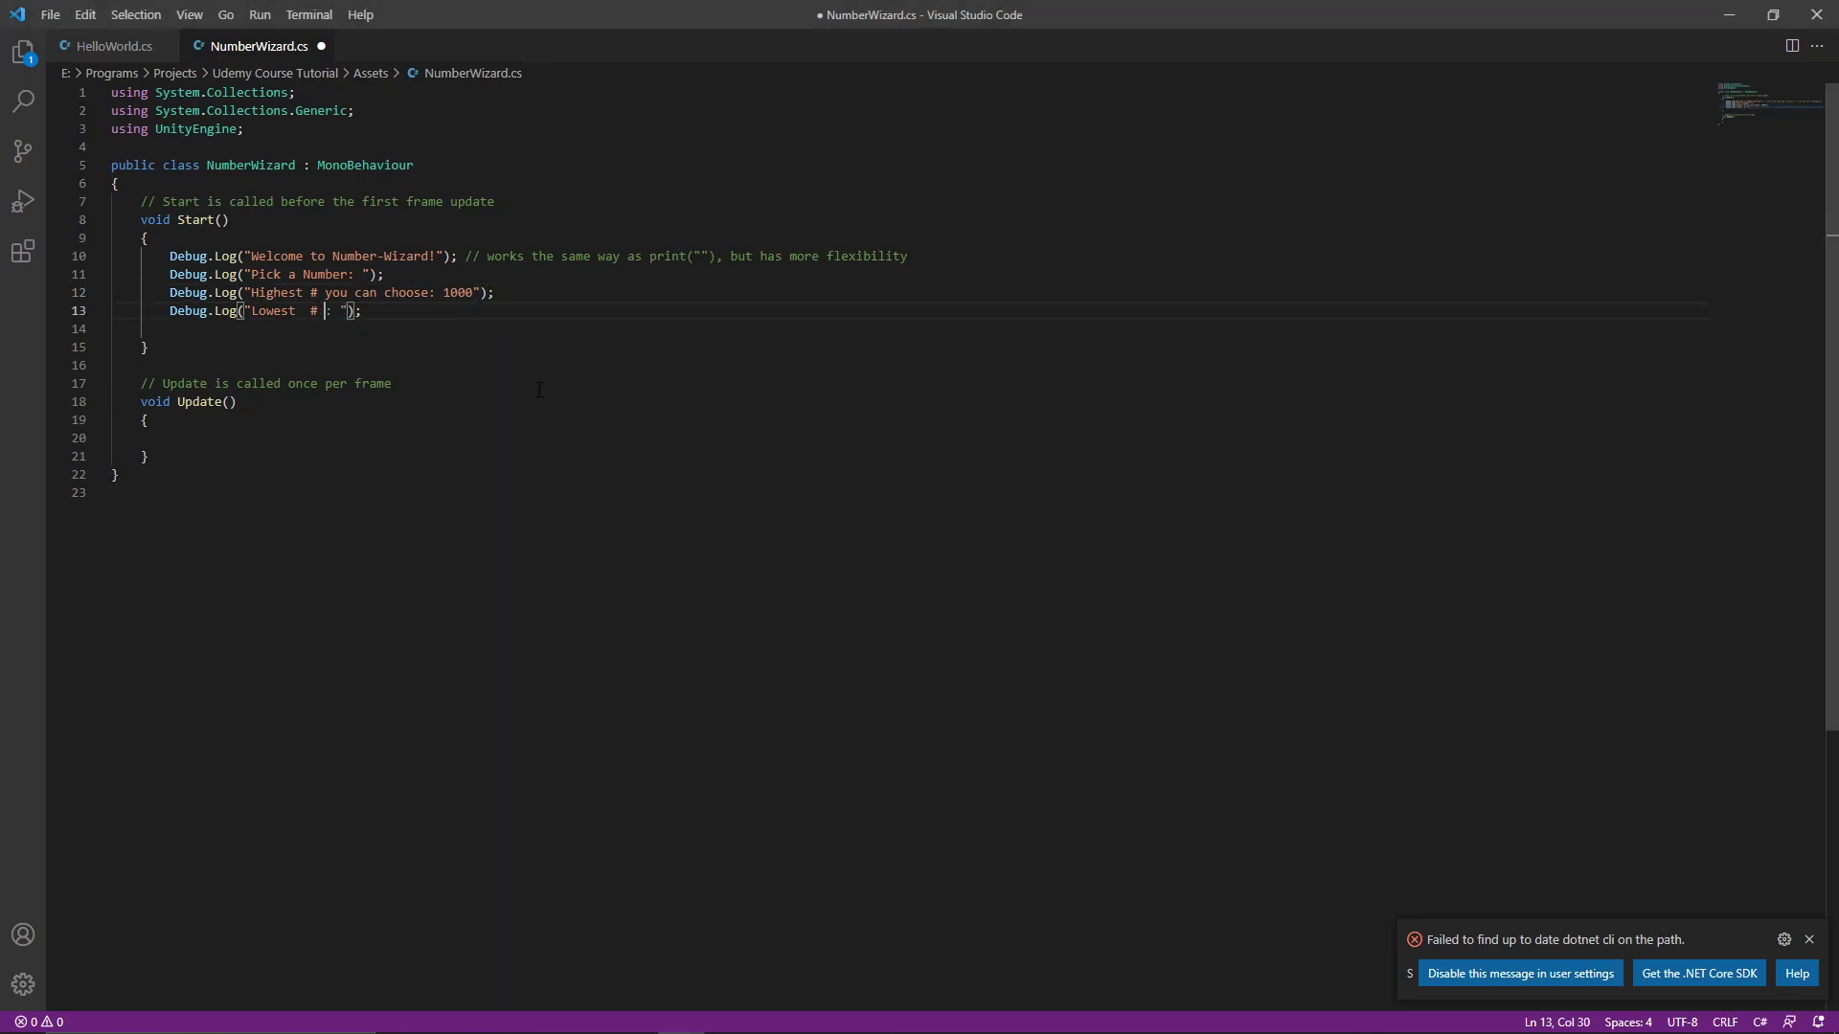
key("Right")
type("1")
left_click(574, 329)
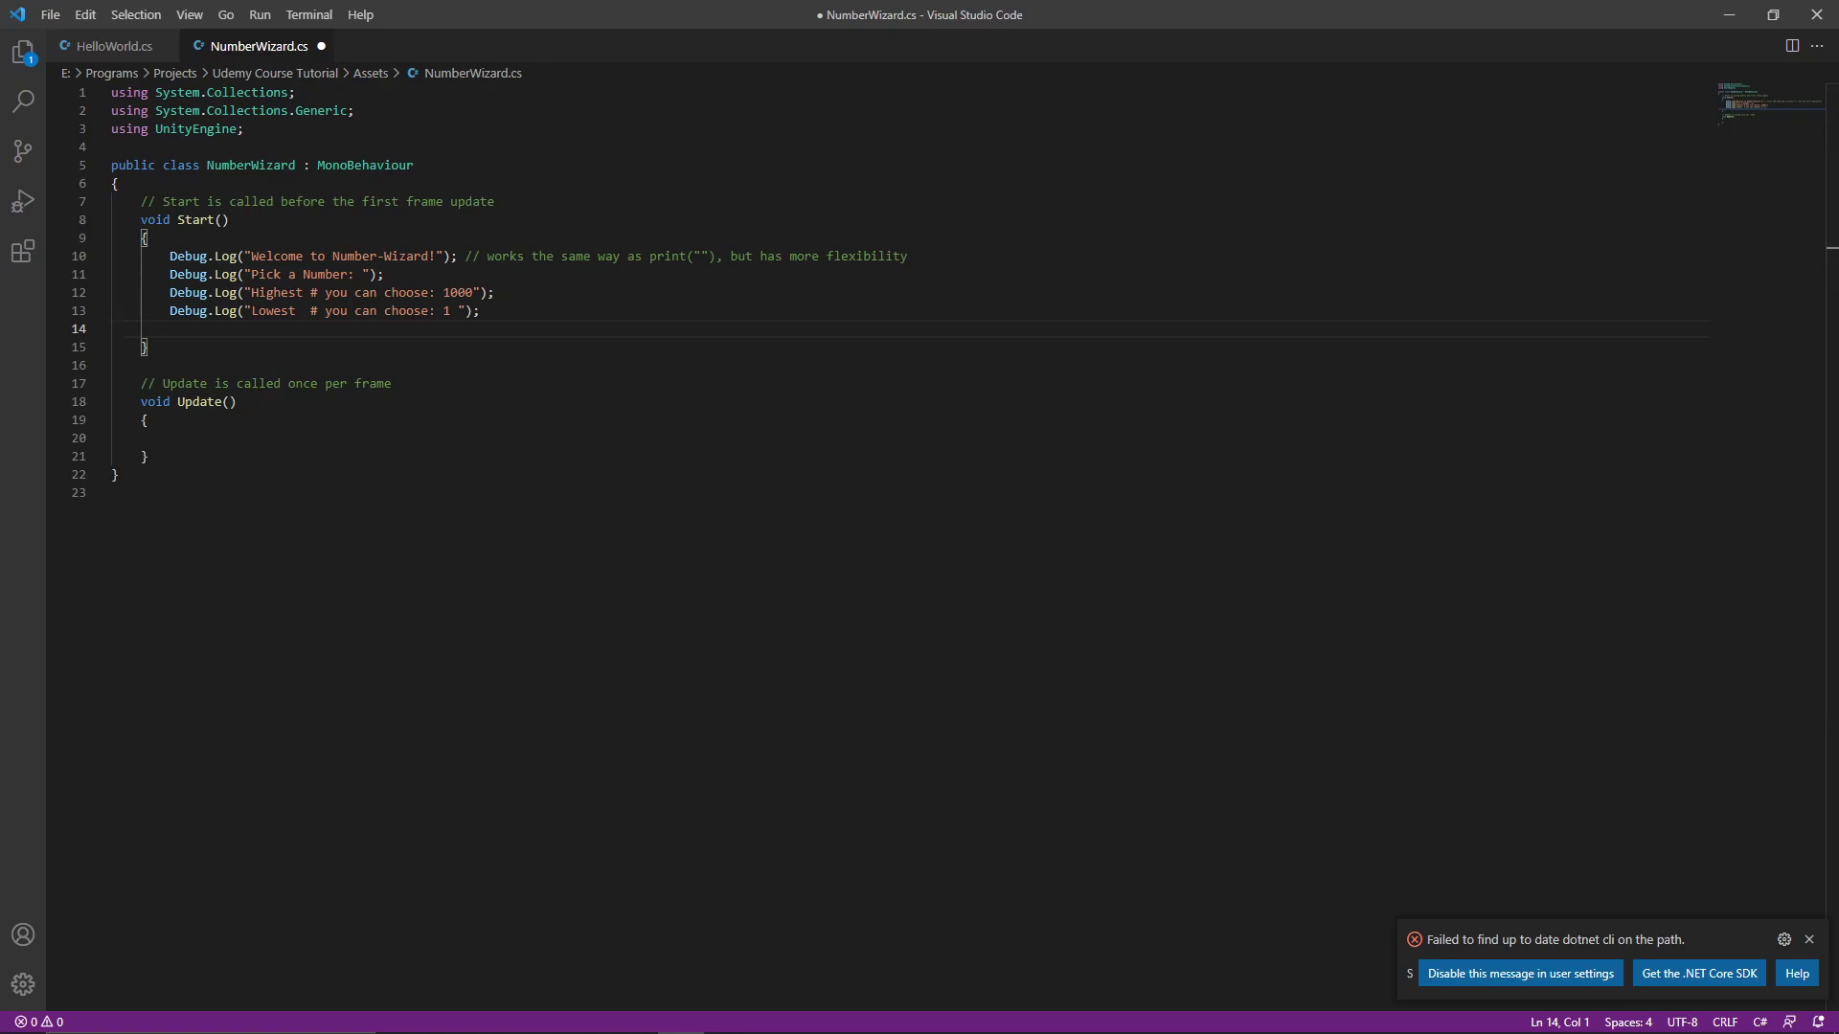
Step: Add Debug.Log("Update Me"); inside Update, save the script, and return to Unity
left_click(174, 436)
type("De")
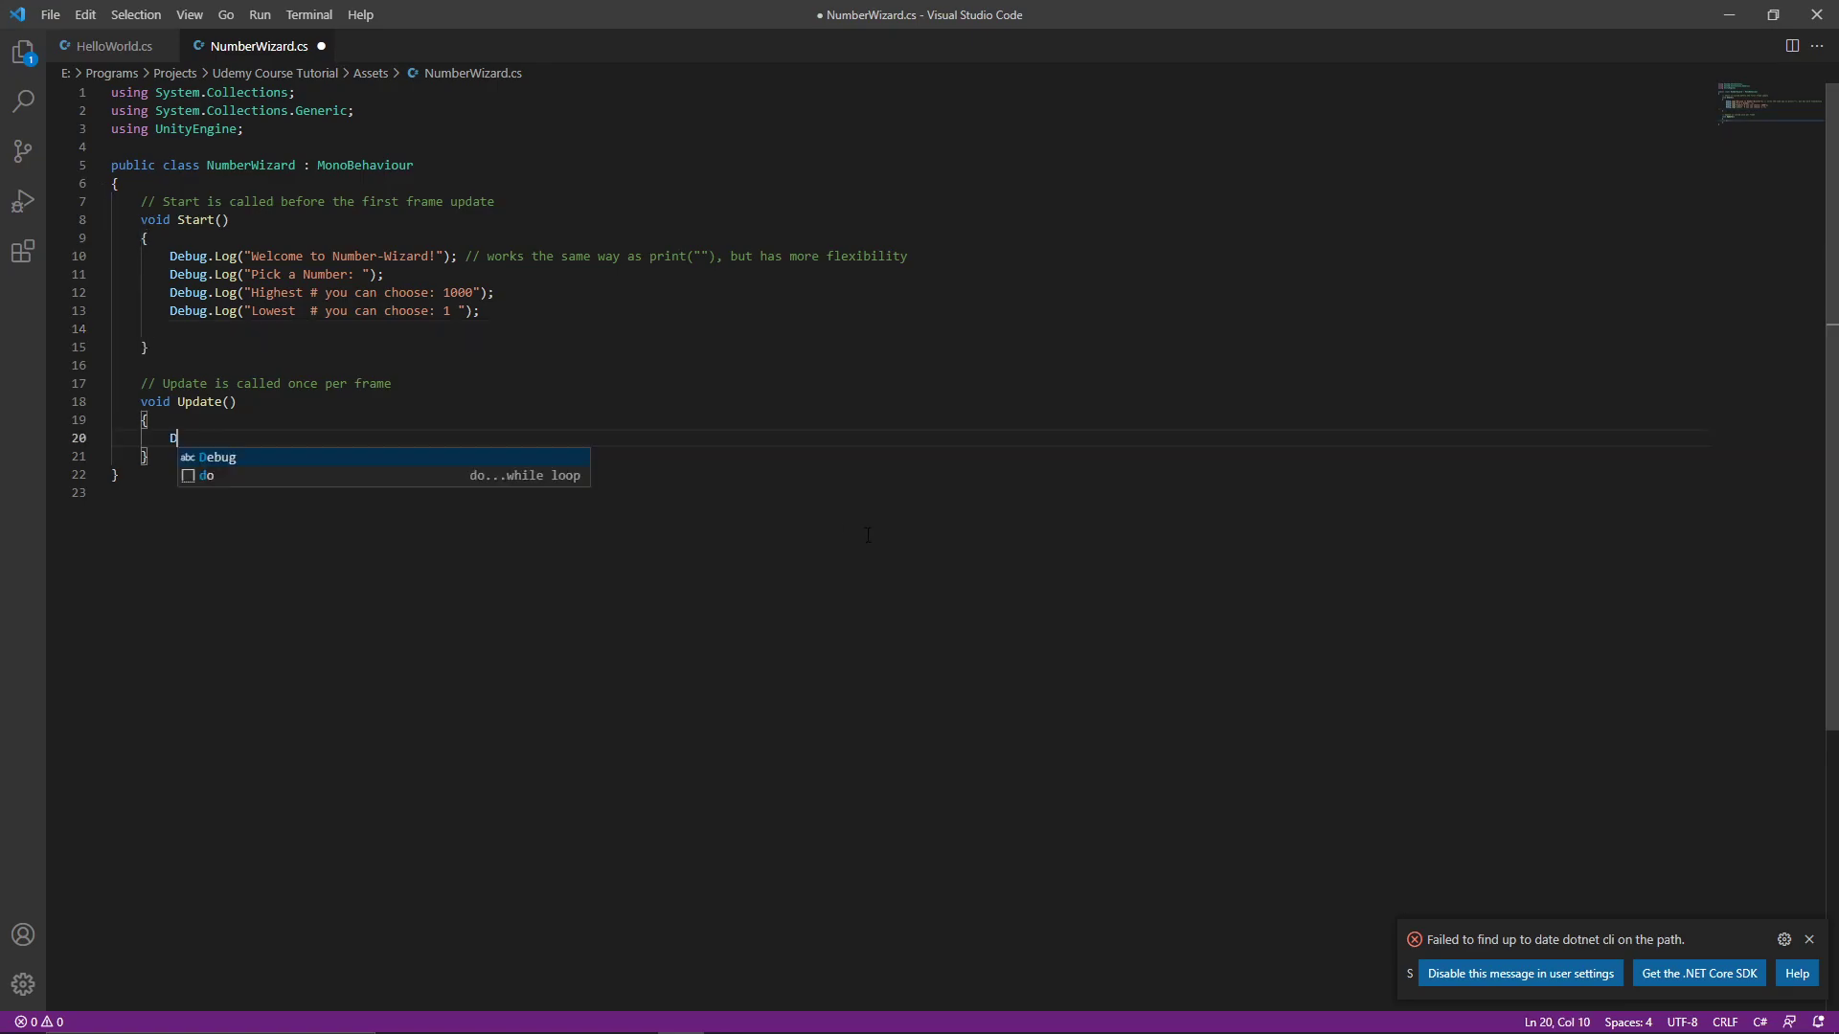
type("bu")
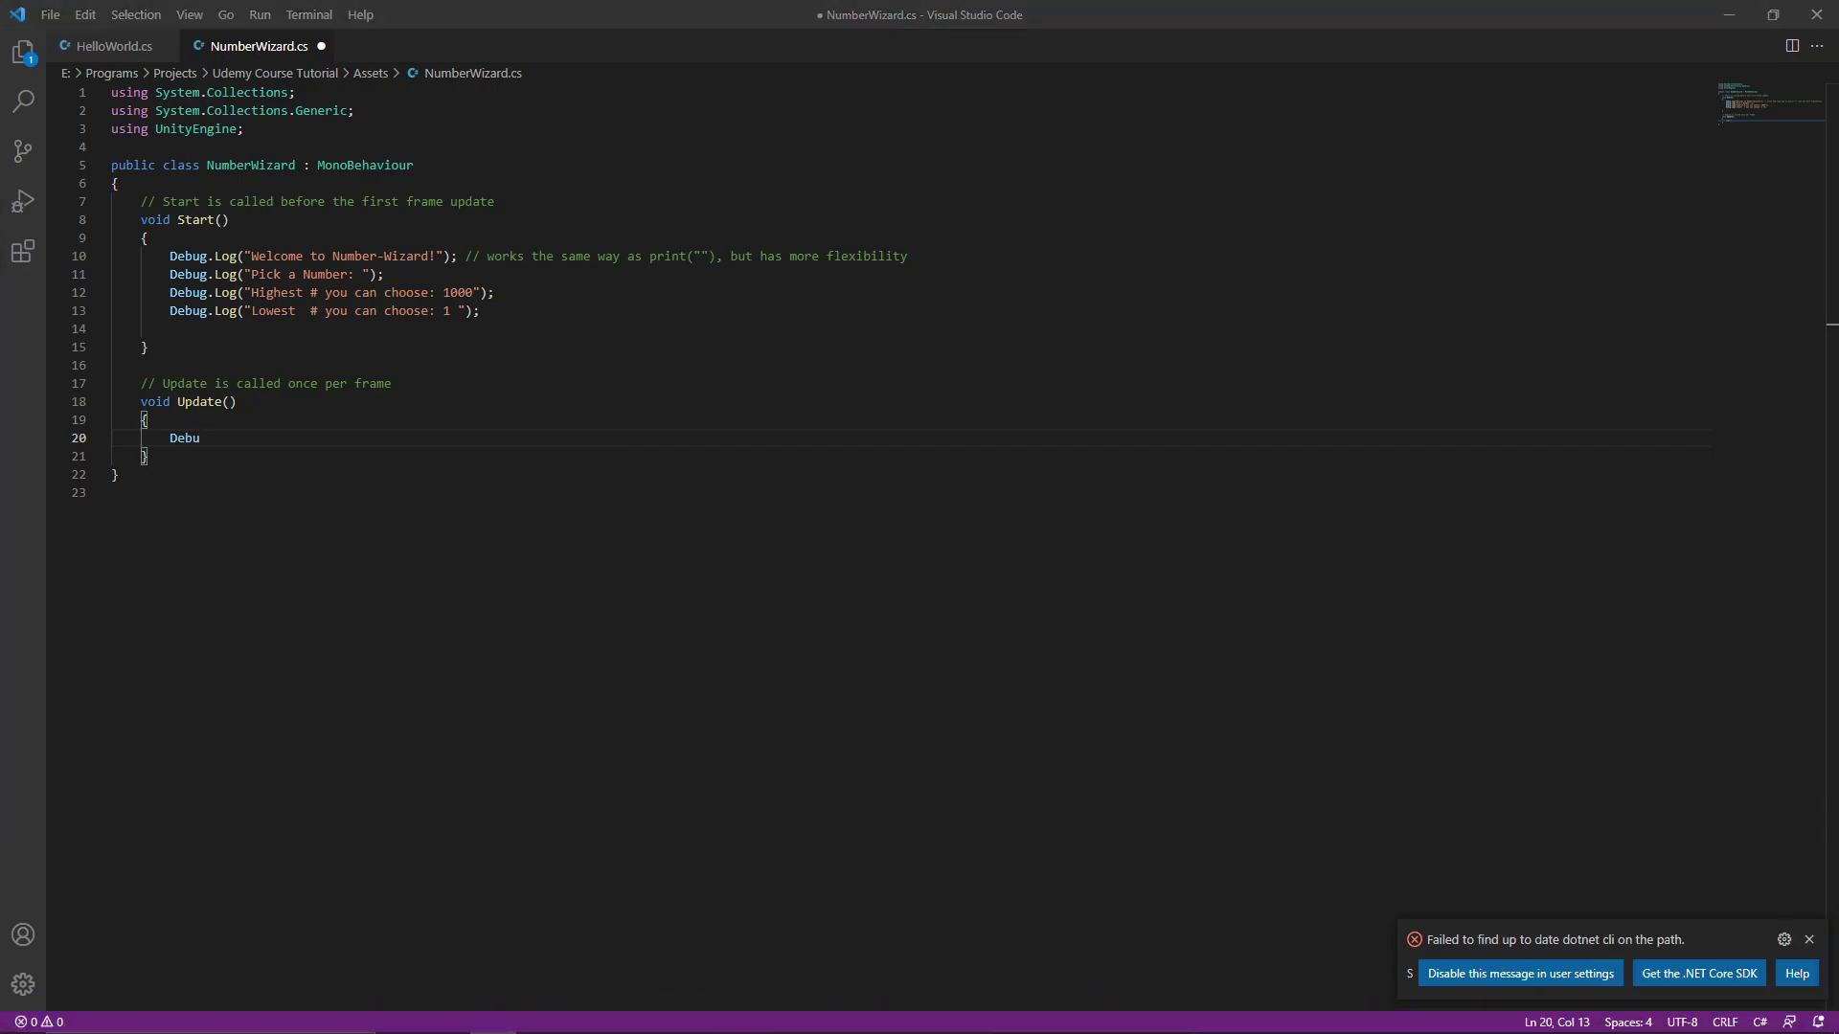
left_click(244, 441)
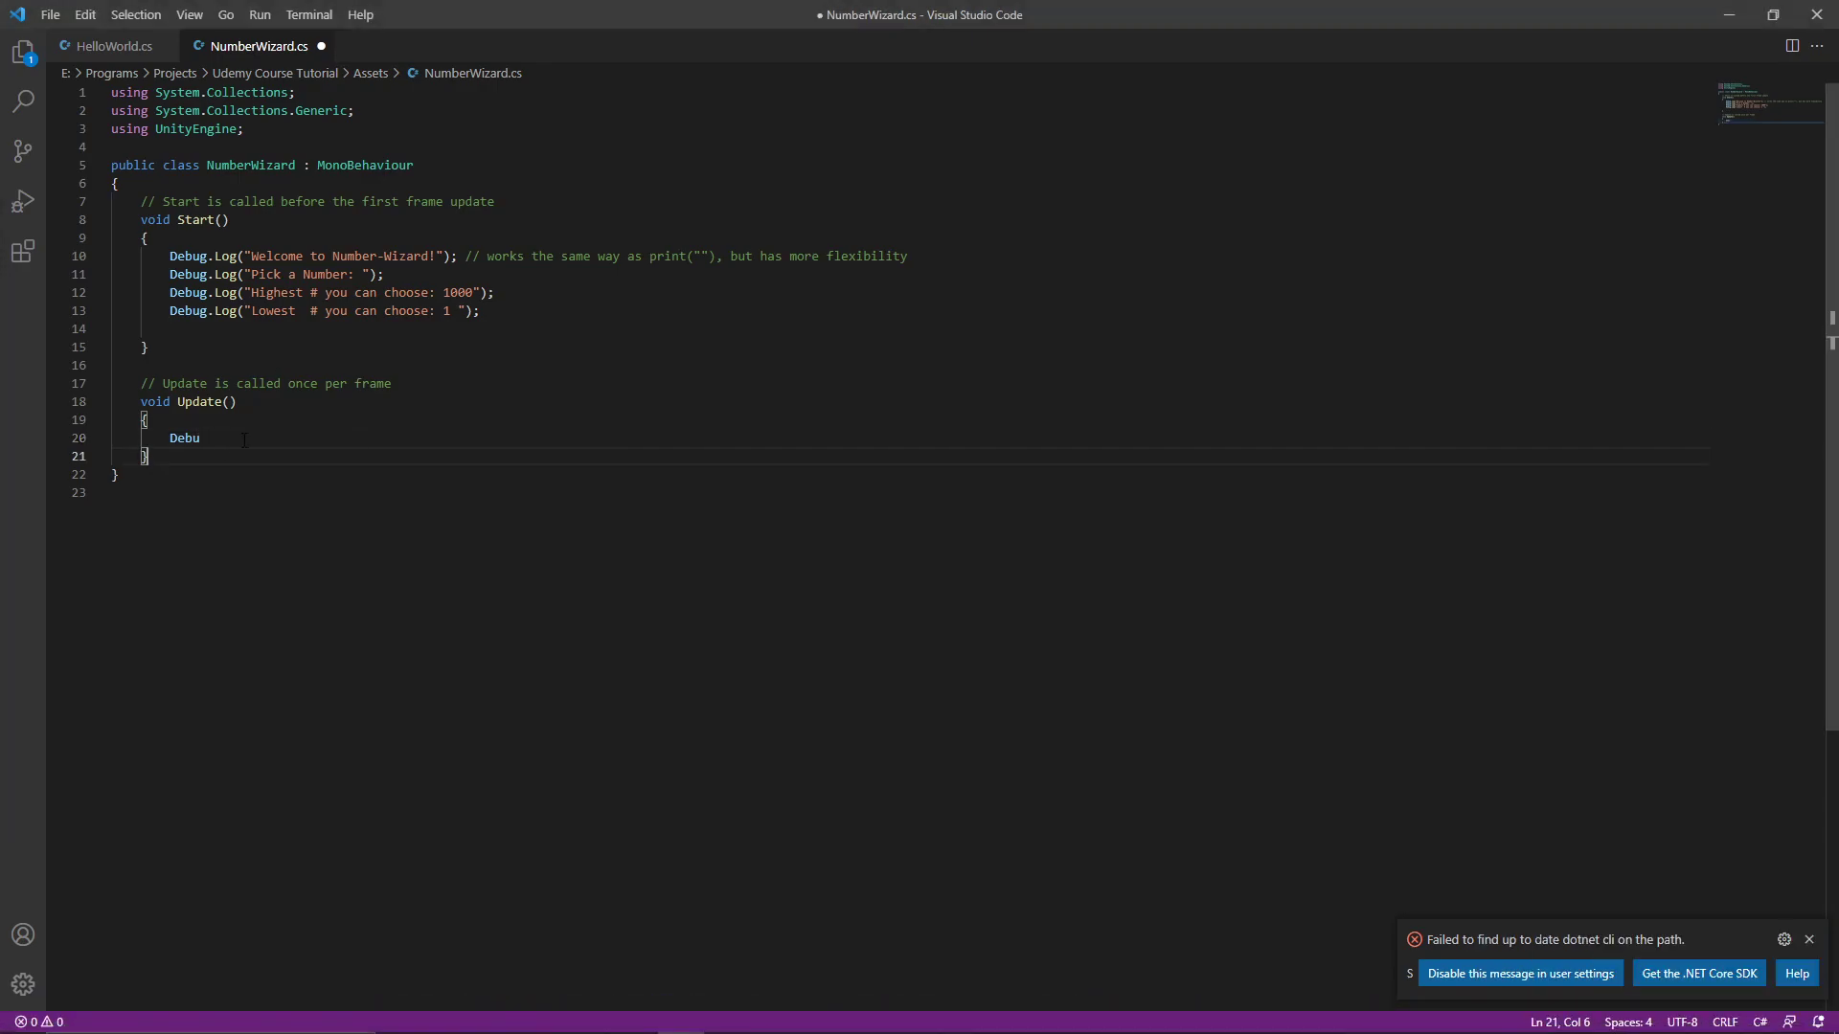
type("g.")
type("Log(\"Upda")
type("te Me\")")
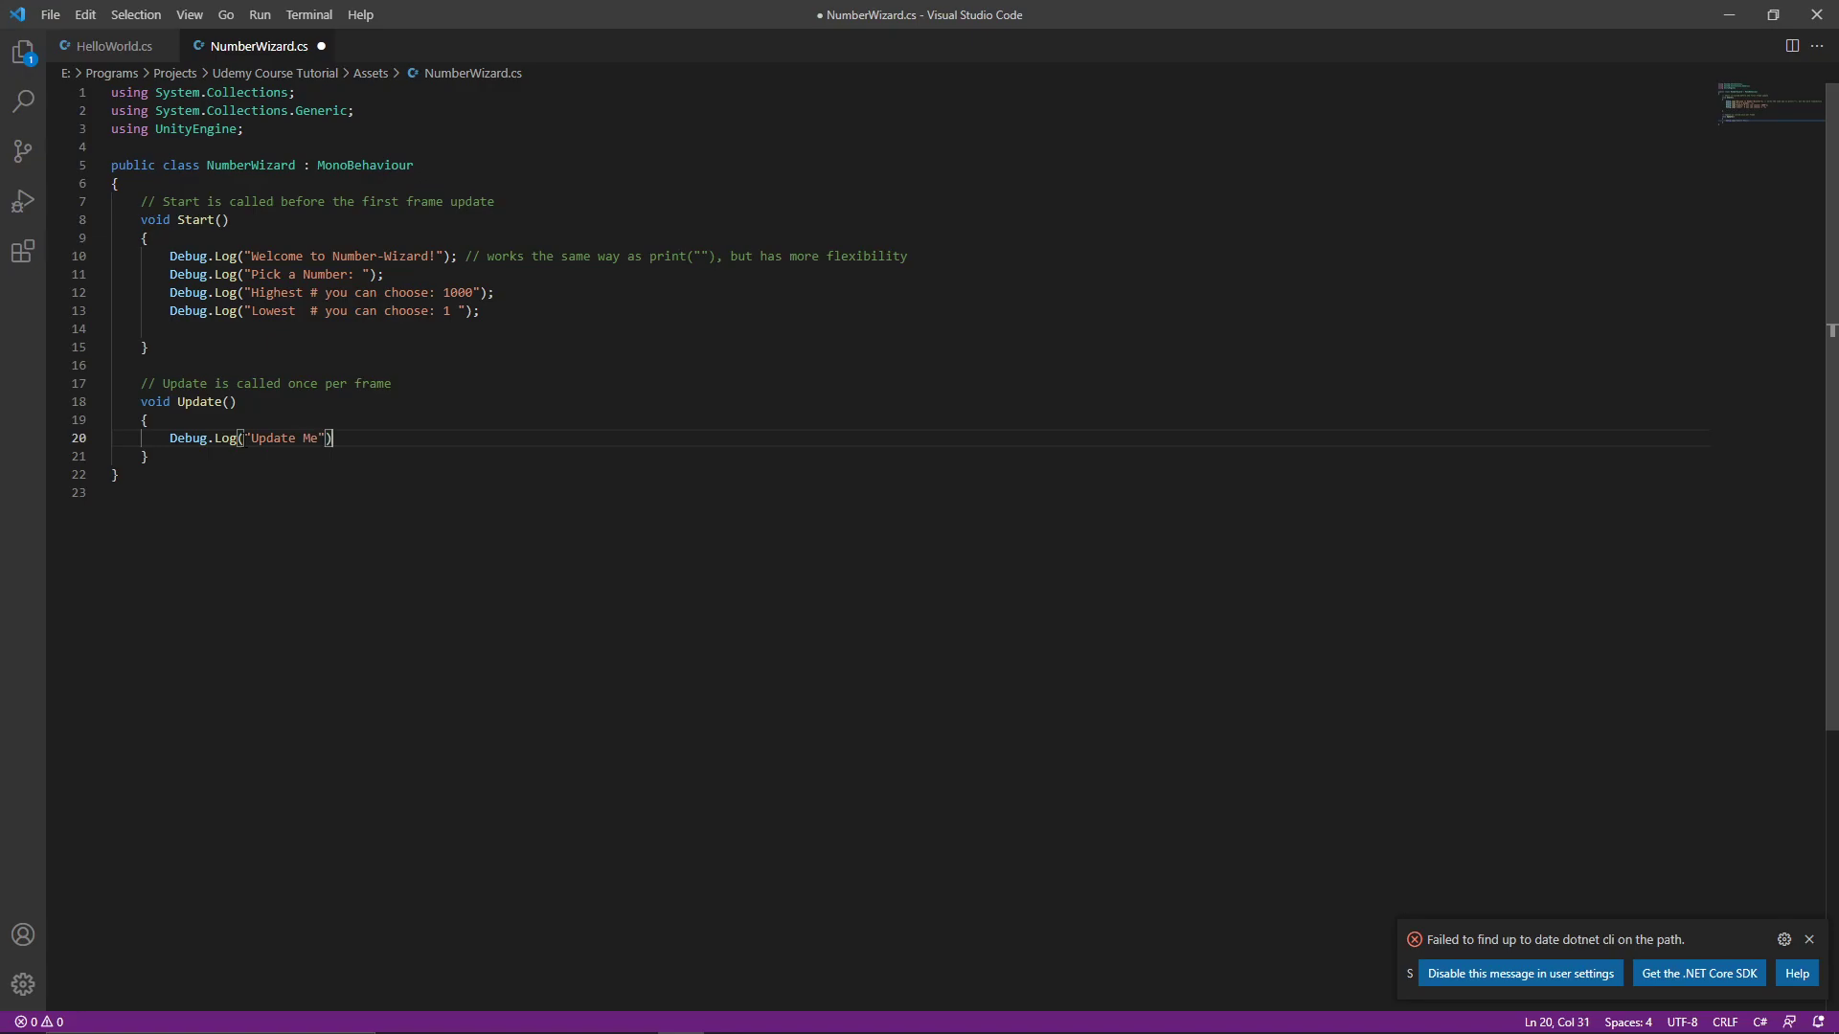
type(";")
key("ctrl+s")
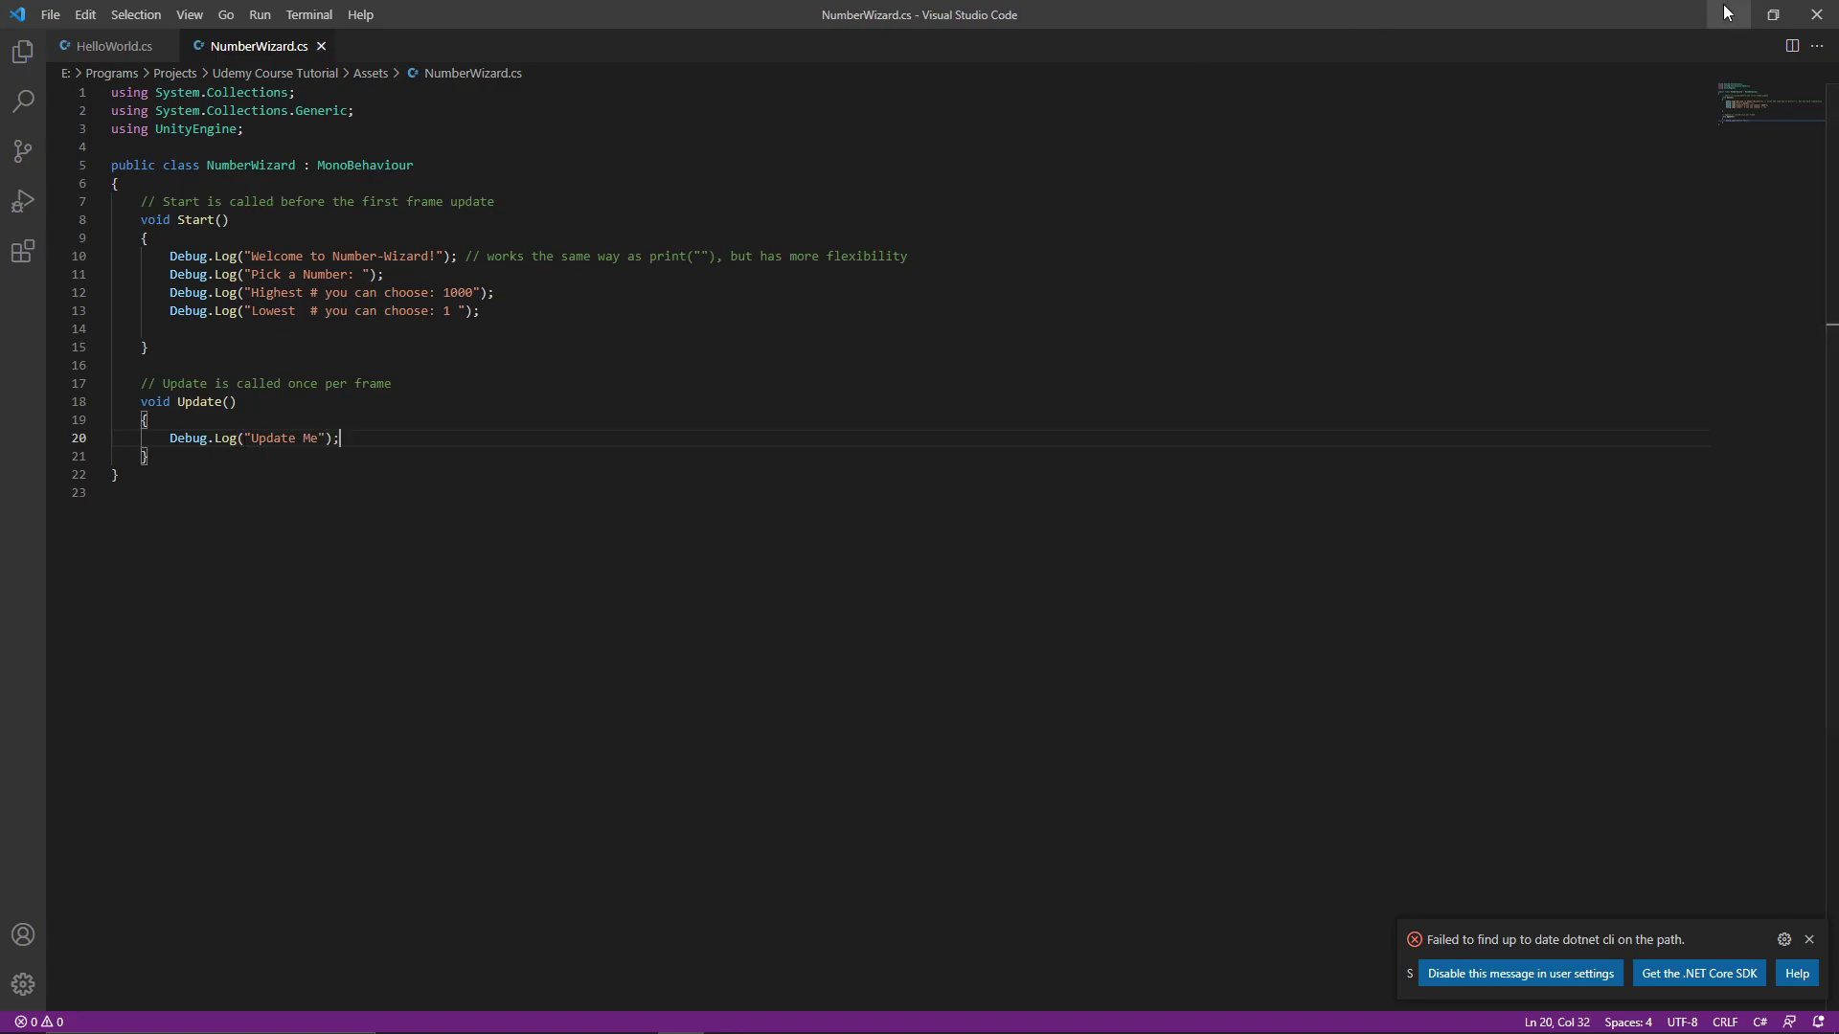
key("alt+Tab")
Step: Run the scene until the Console fills with Update Me messages, then stop it
left_click(866, 55)
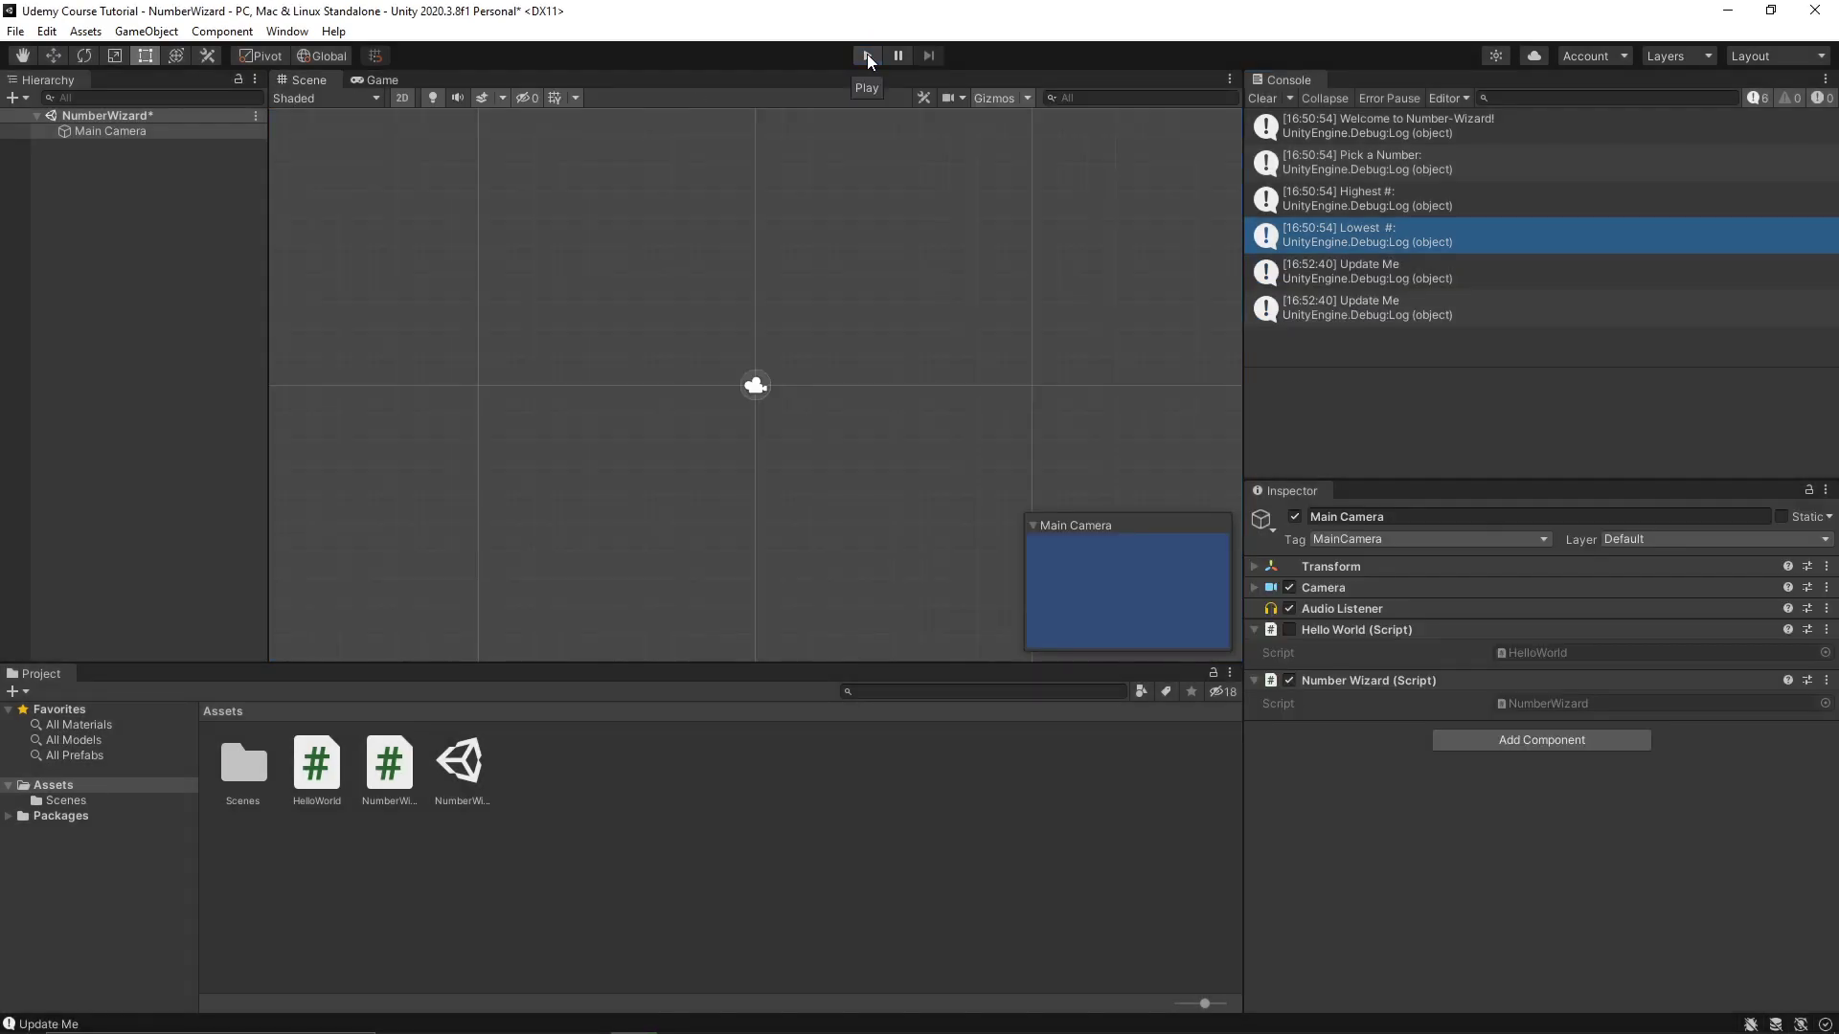
left_click(869, 57)
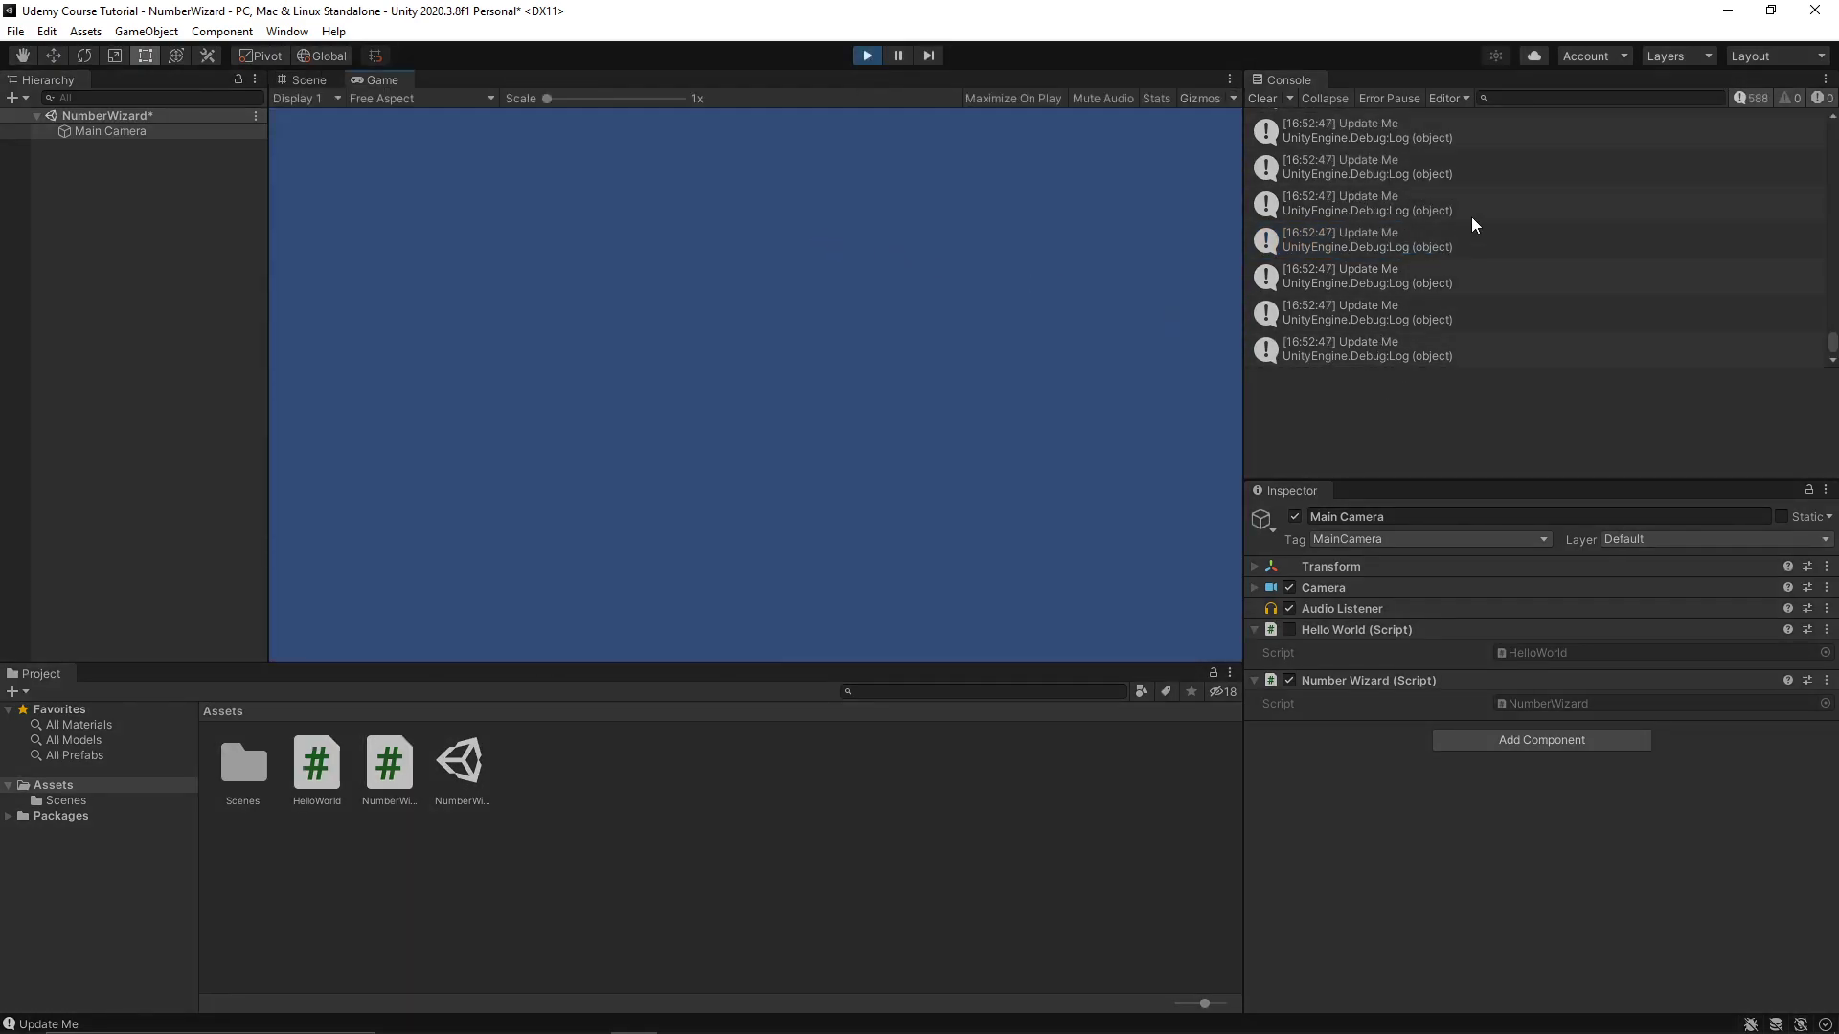
left_click(869, 57)
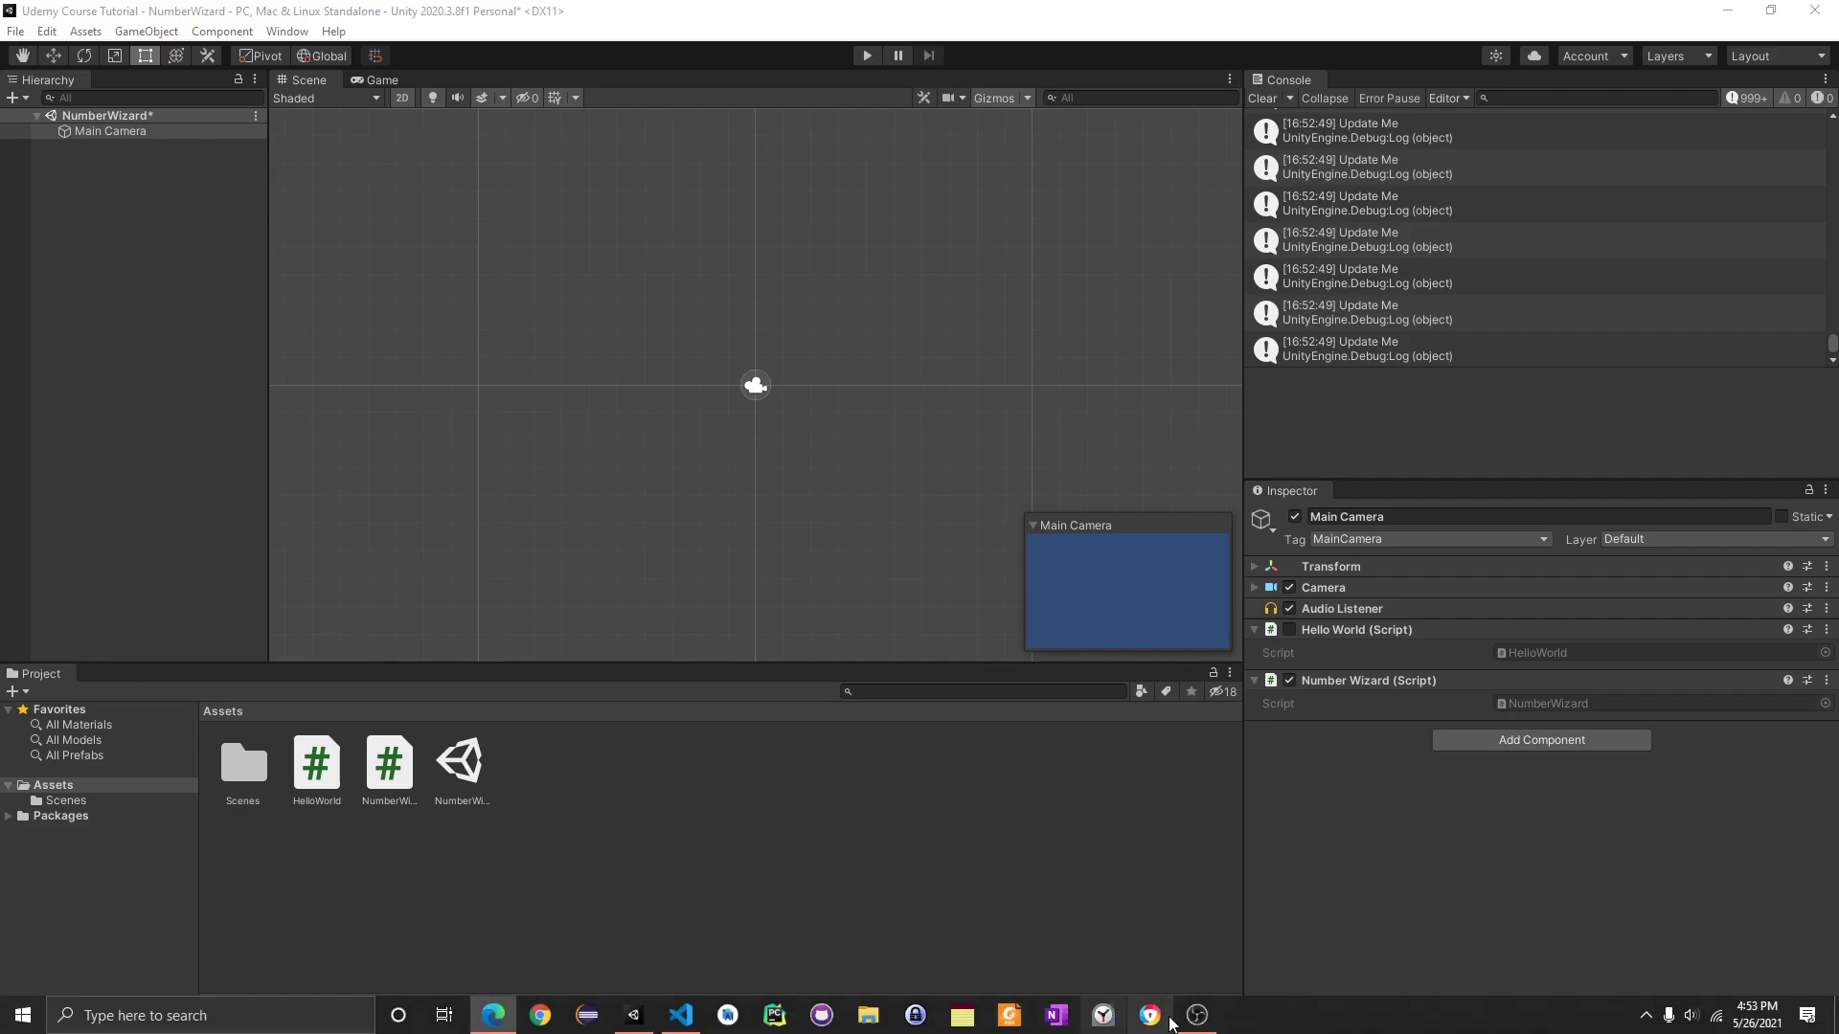
Step: Switch from Unity back to NumberWizard.cs in Visual Studio Code
mouse_move(668, 1026)
left_click(698, 946)
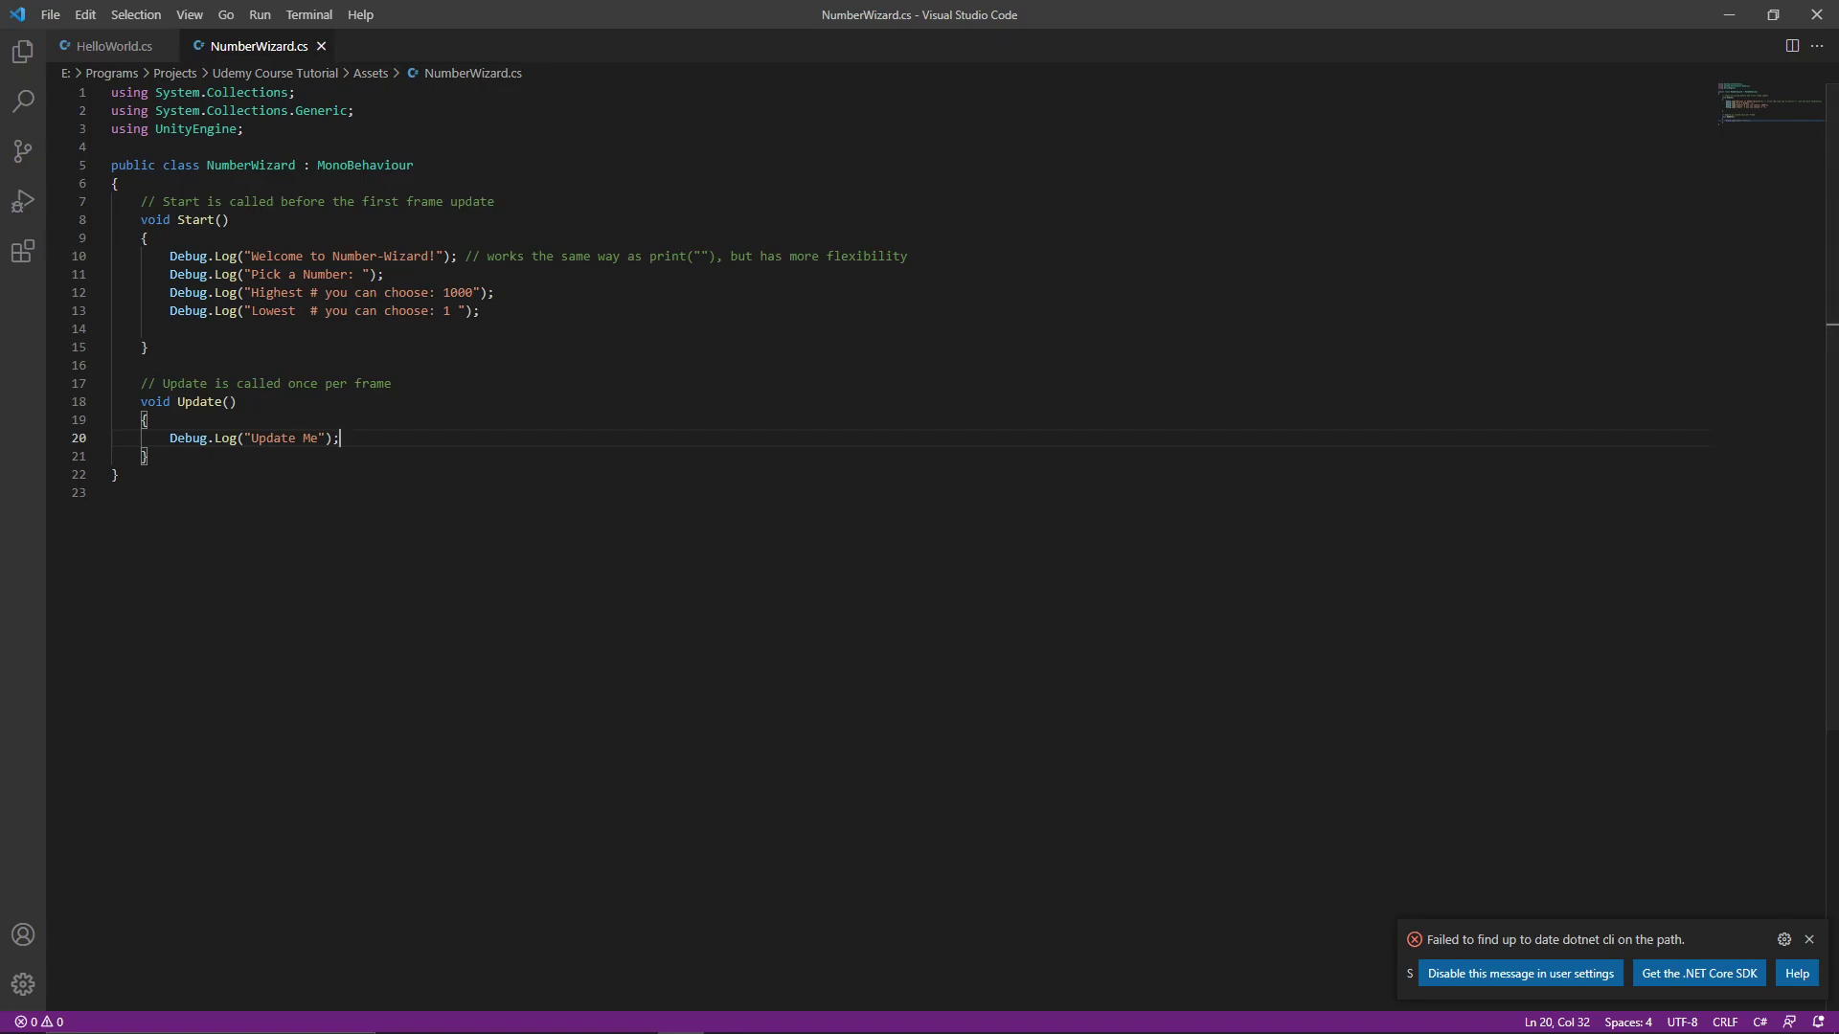
key("alt+Tab")
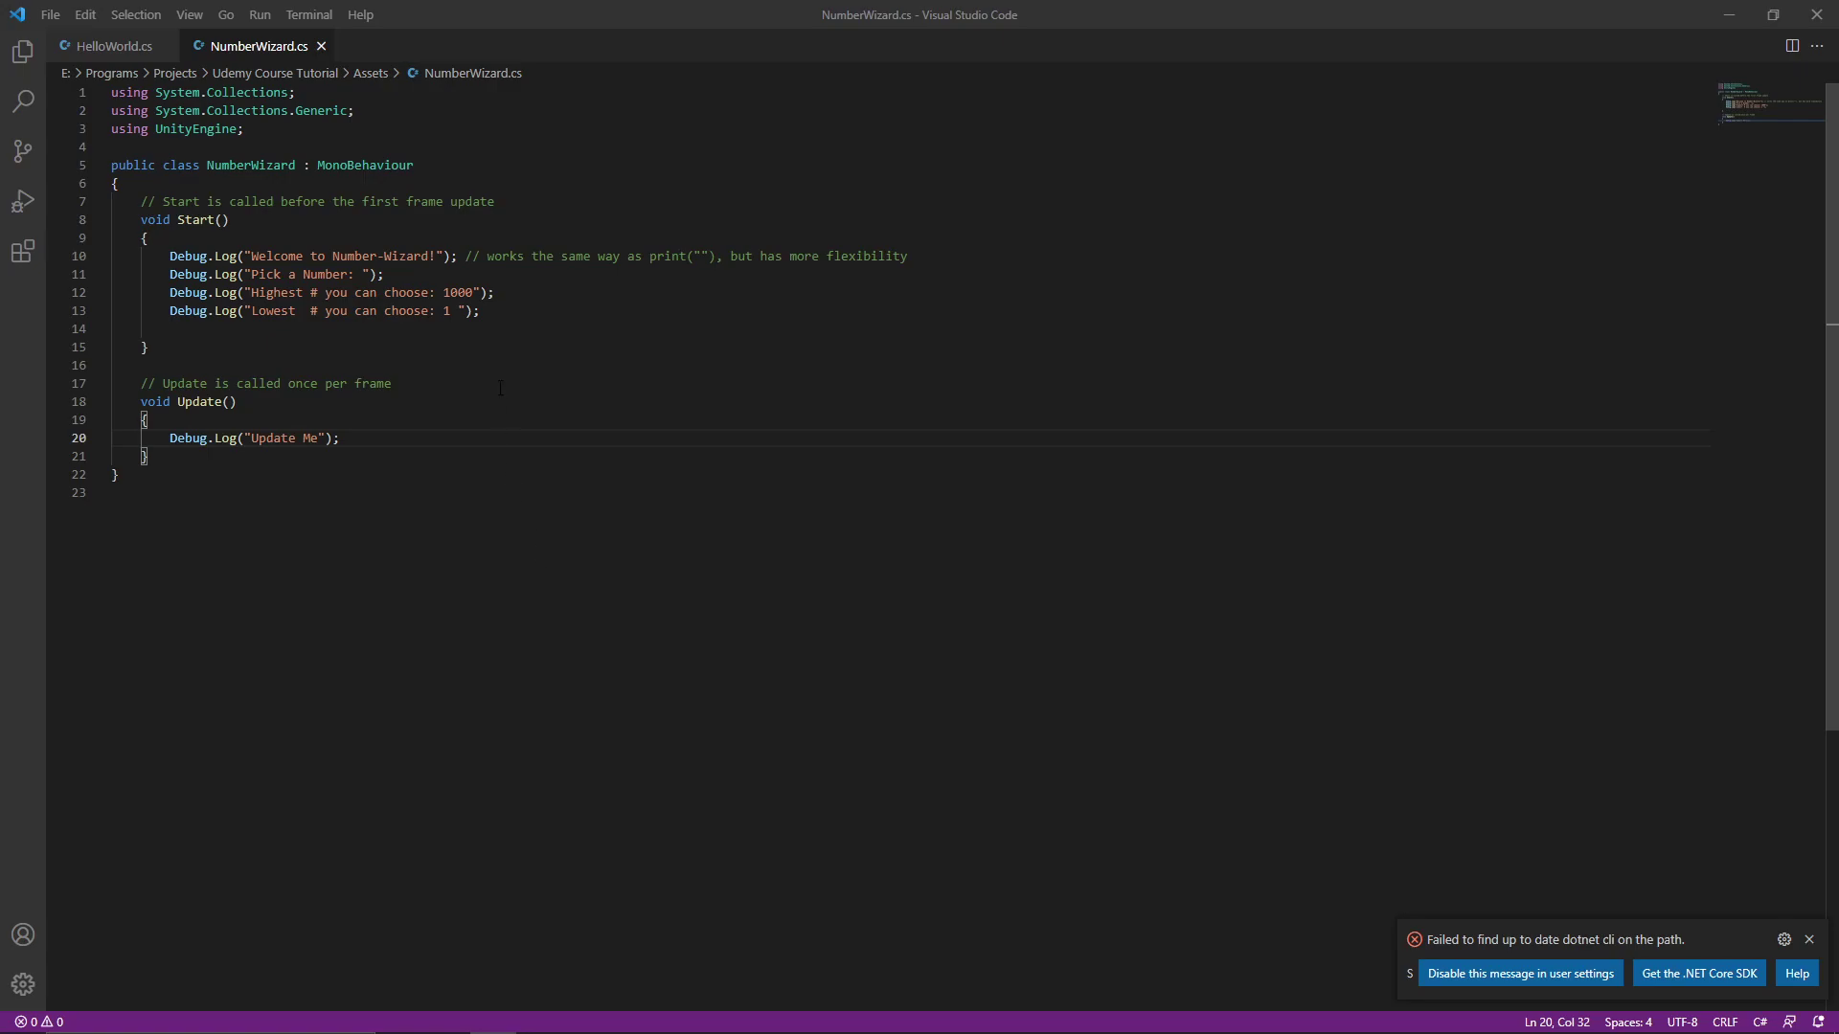
Step: Declare 'int max = 1000; // maximum guess' at the top of Start
left_click(187, 237)
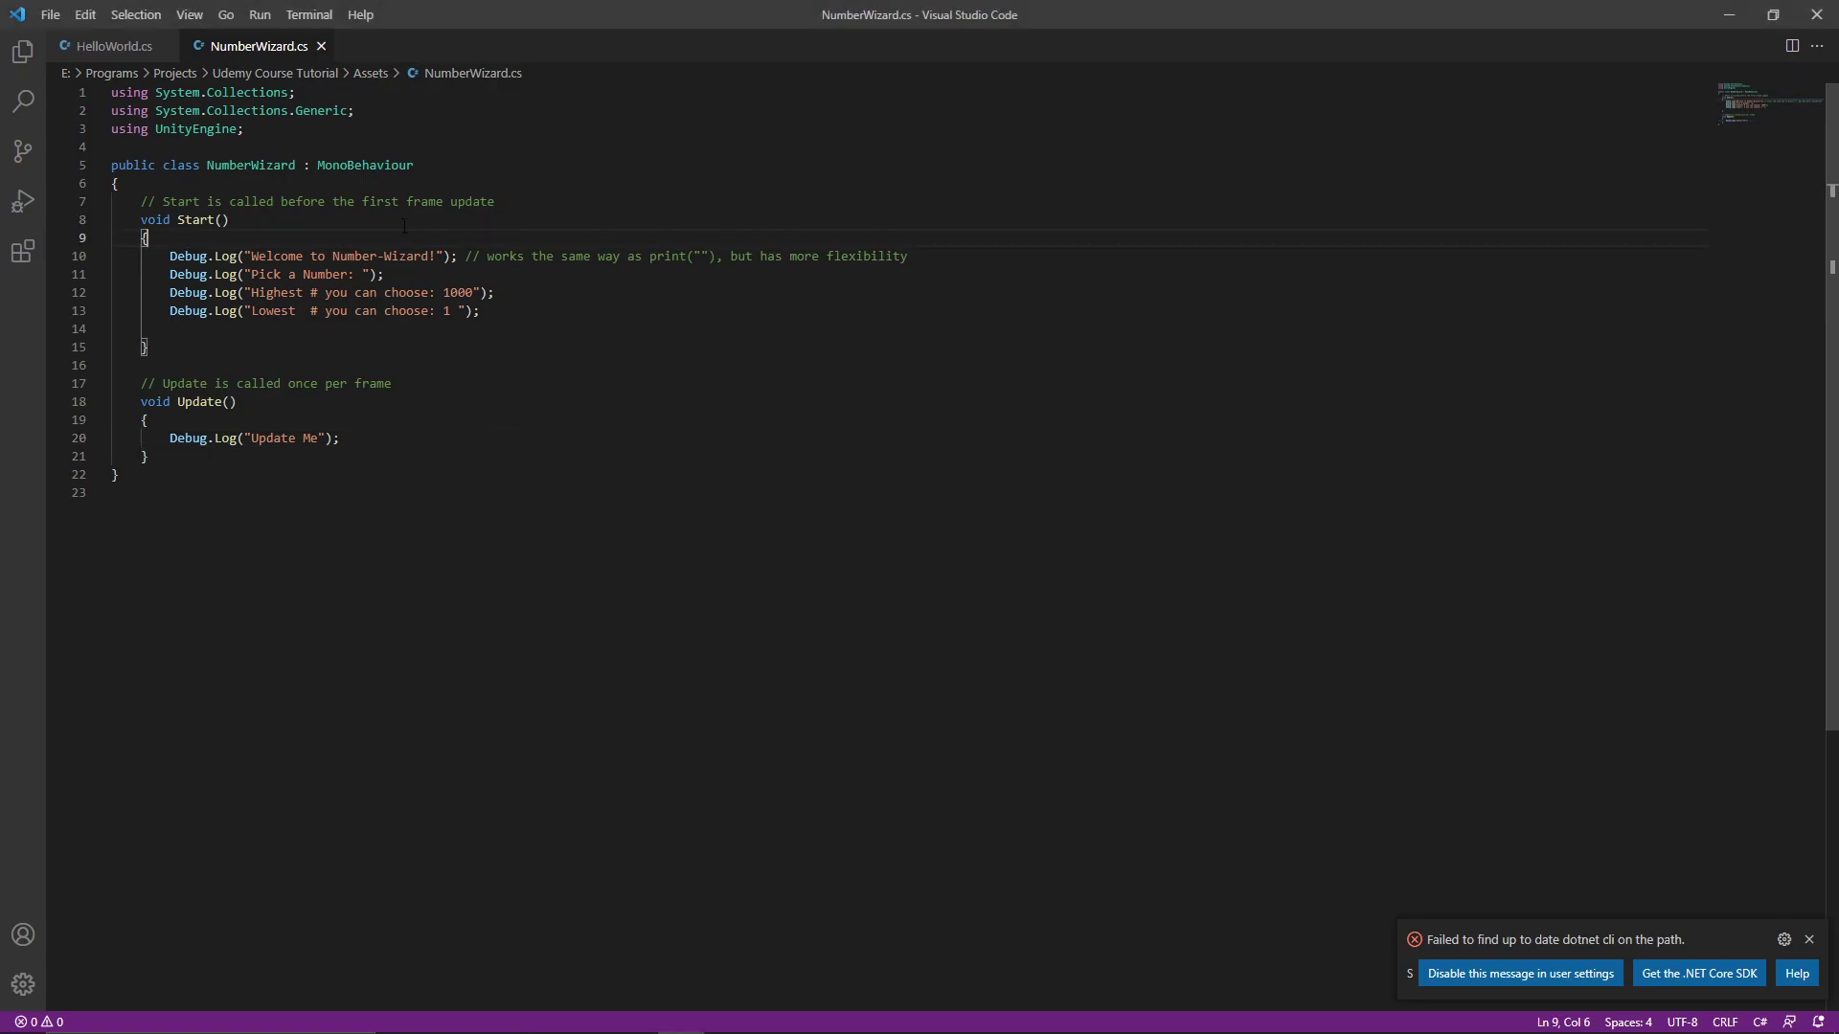
key("Return")
key("Return")
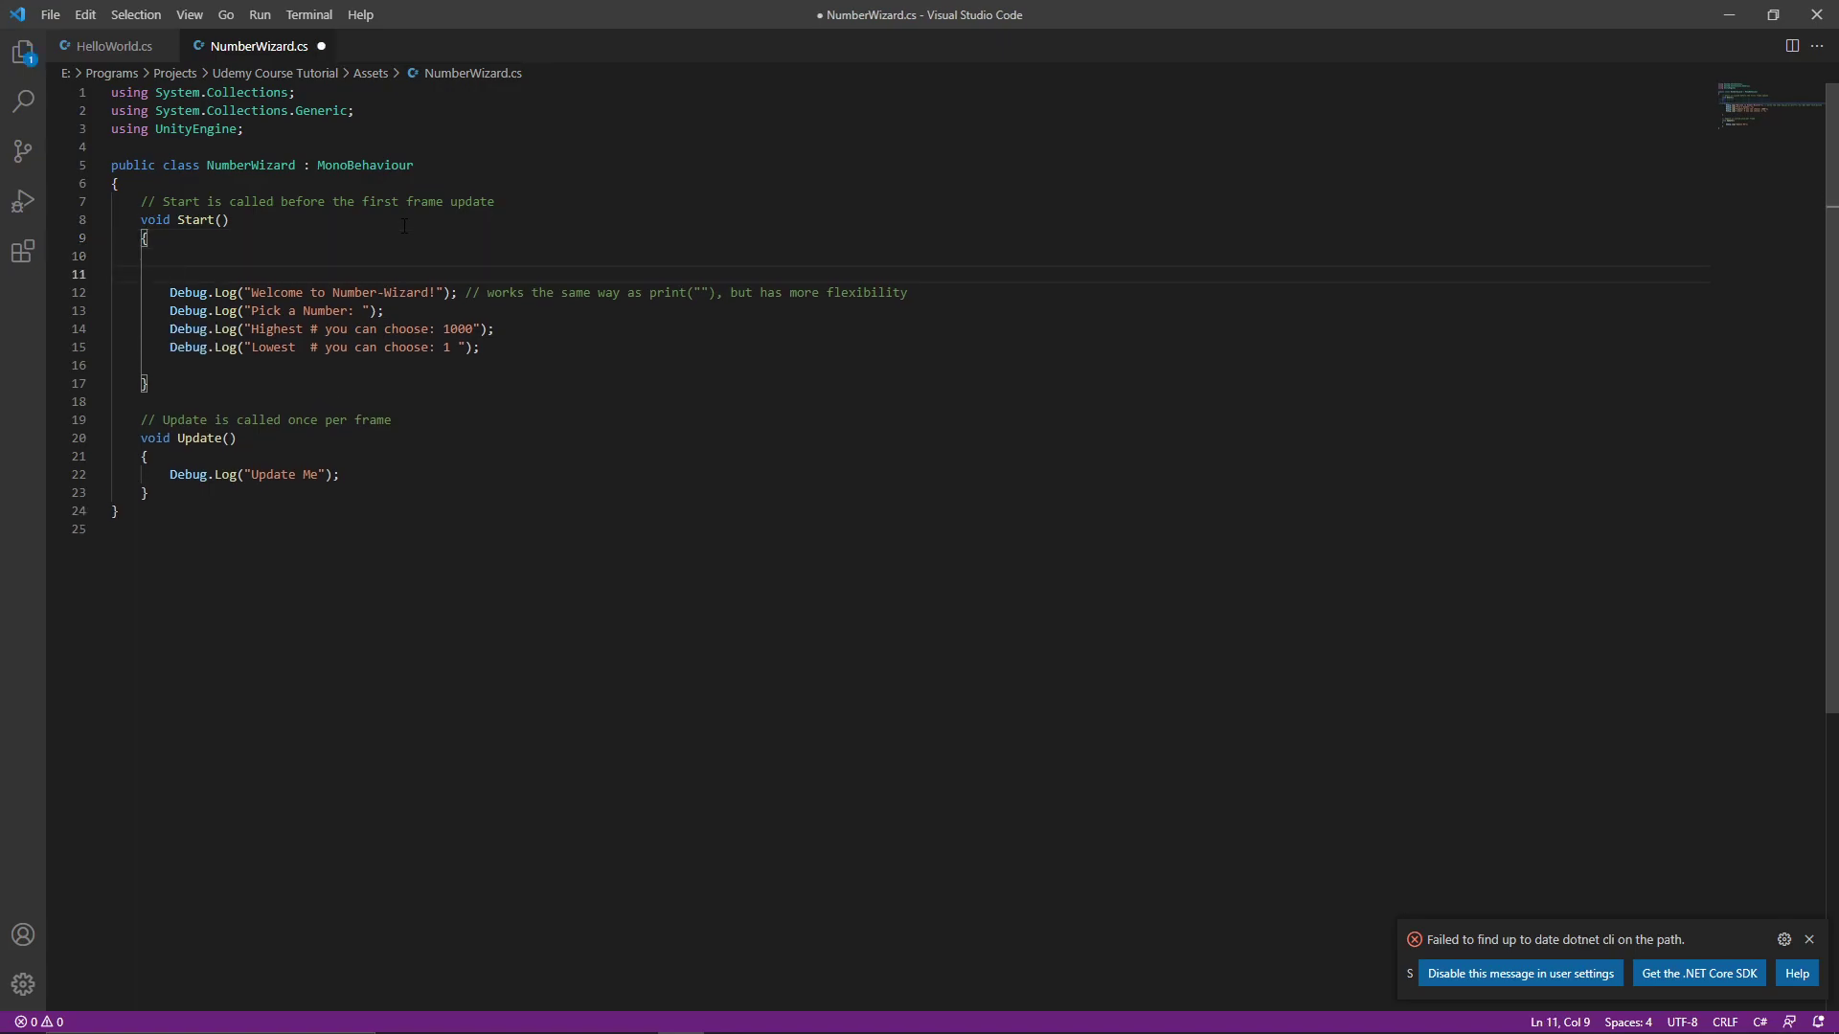
key("Up")
key("Return")
key("Up")
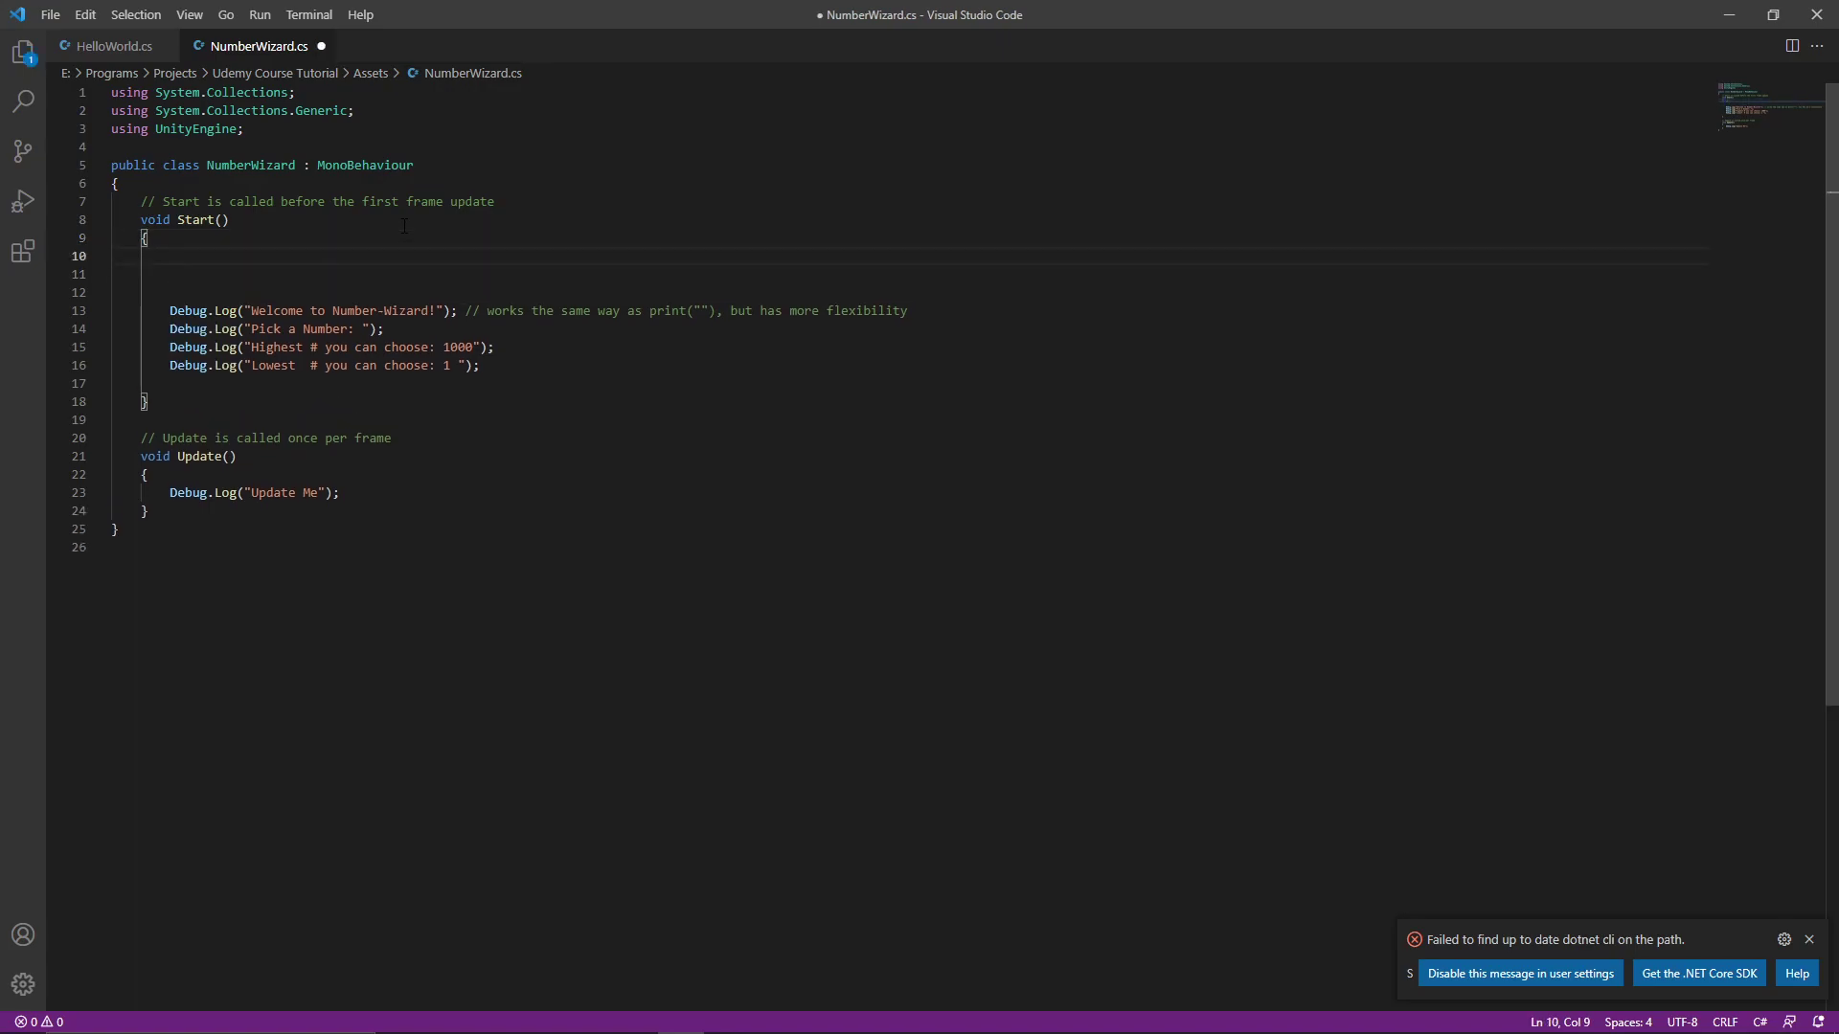
key("Delete")
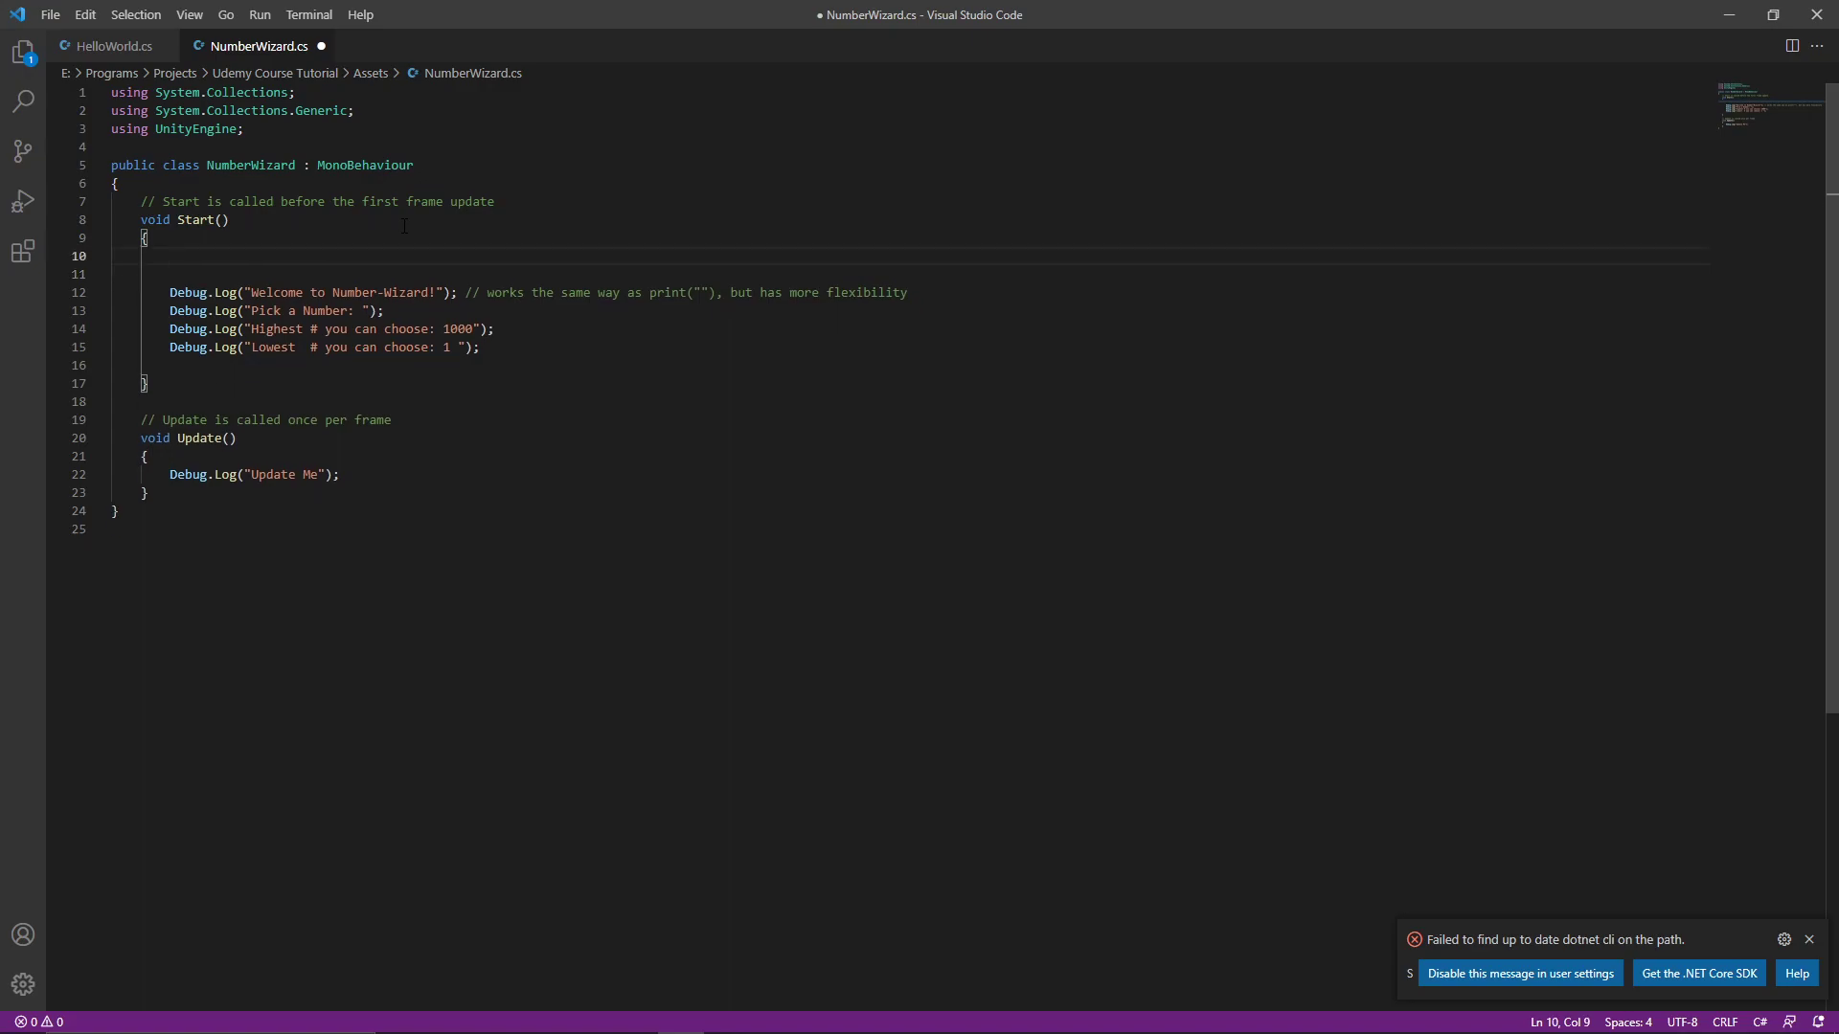
type("int ")
type("maximum")
key("BackSpace")
key("BackSpace")
key("BackSpace")
key("BackSpace")
type(";")
key("BackSpace")
type("= 10")
type("00;")
type(" // maximum ")
type("gues")
type("s")
key("Return")
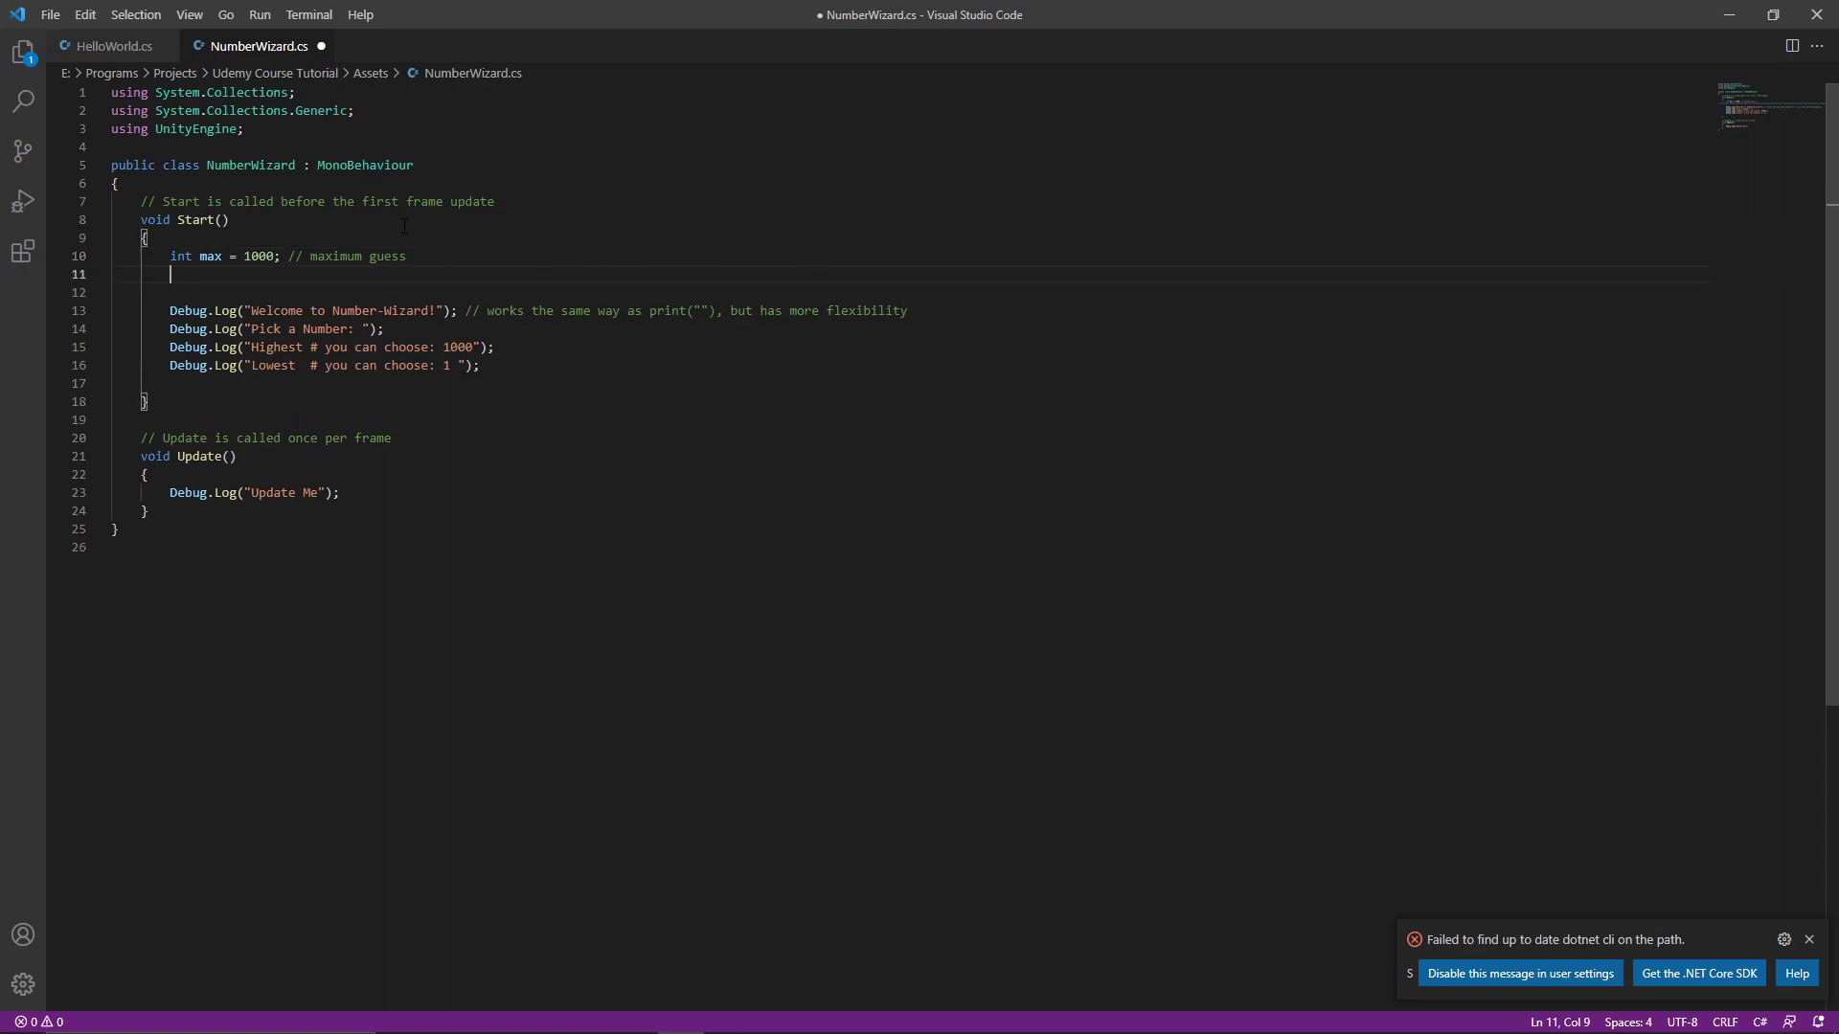
Step: Replace the hard-coded 1000 in the Highest # log with " + max
double_click(458, 347)
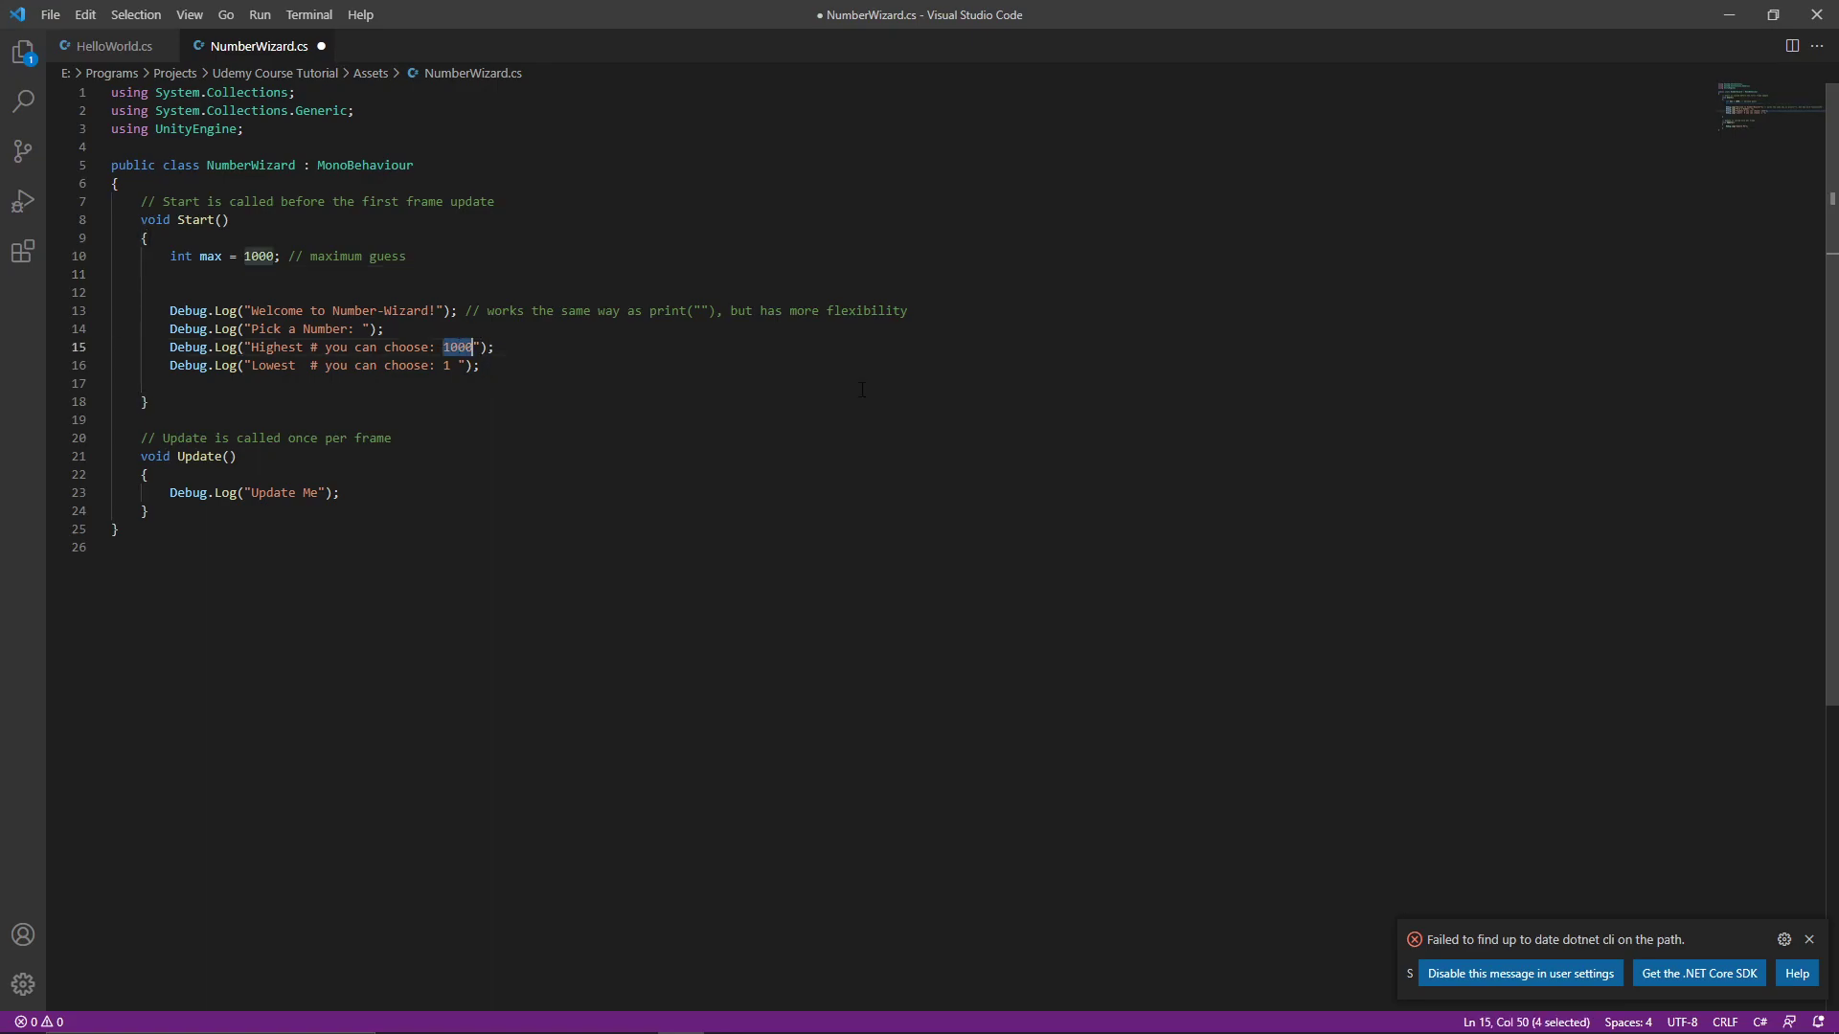
key("BackSpace")
key("Delete")
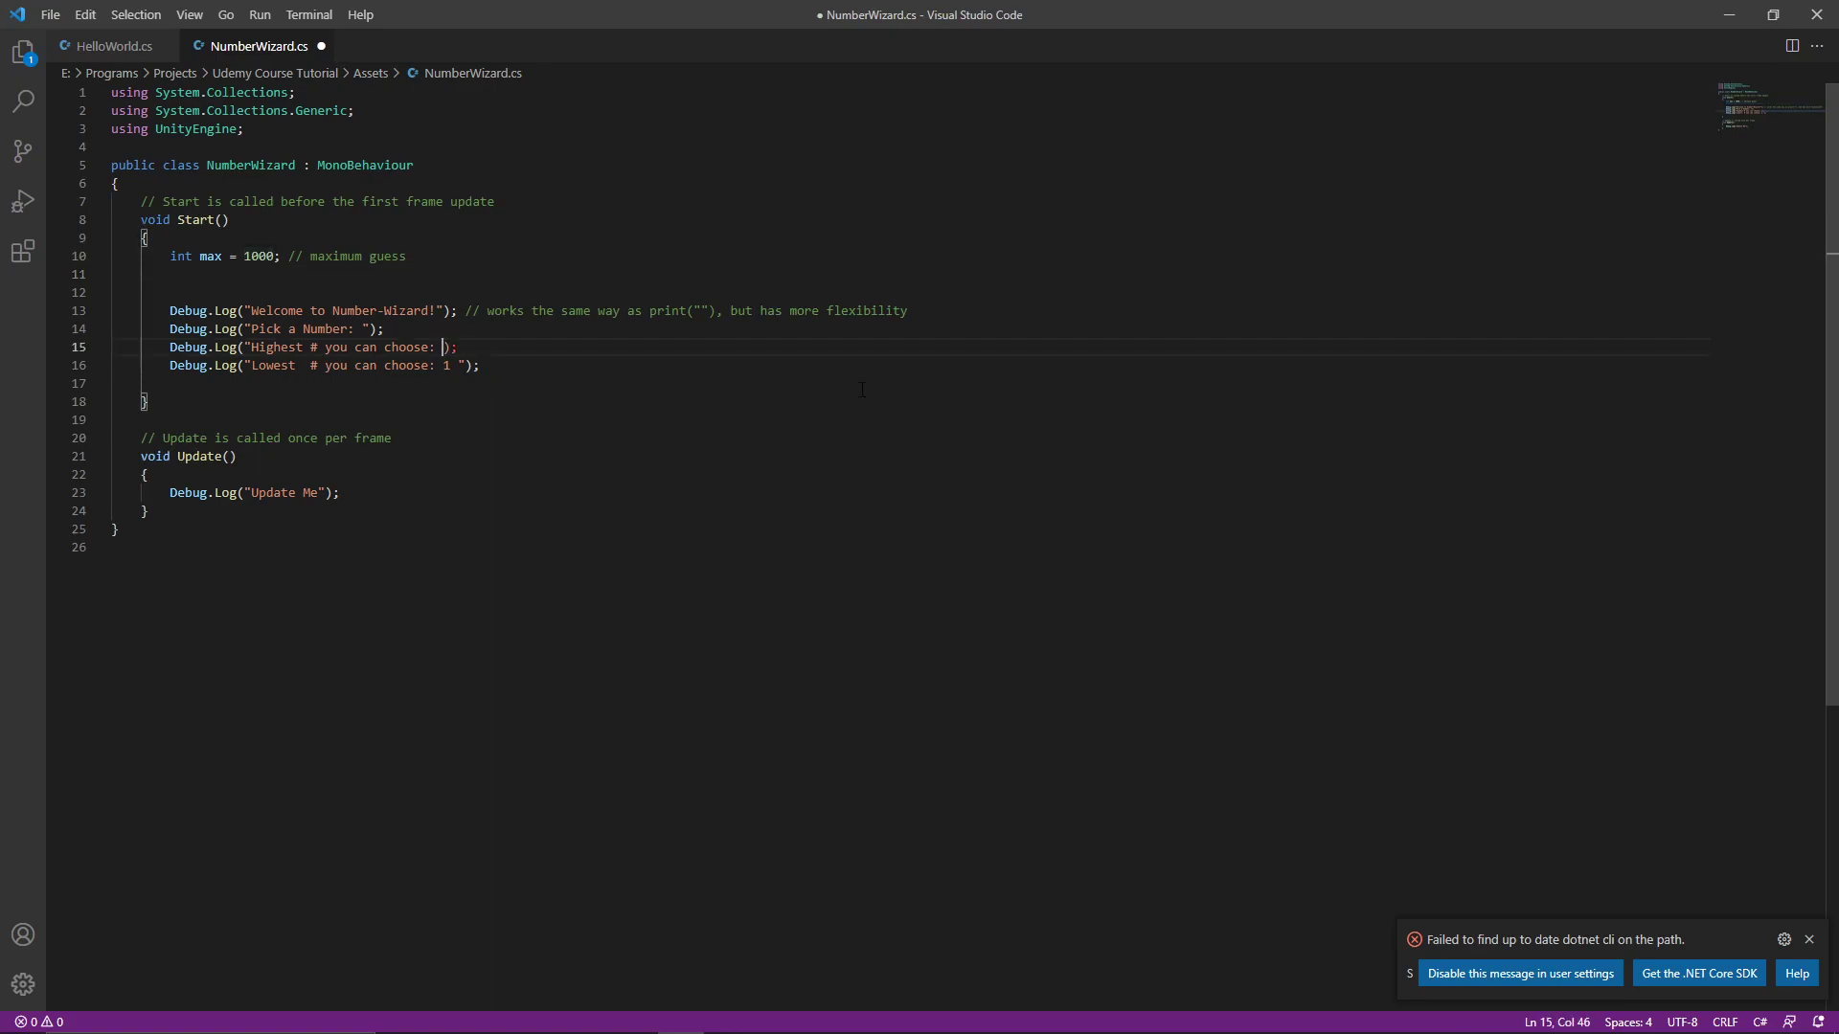
key("BackSpace")
type("\"")
type(" + max")
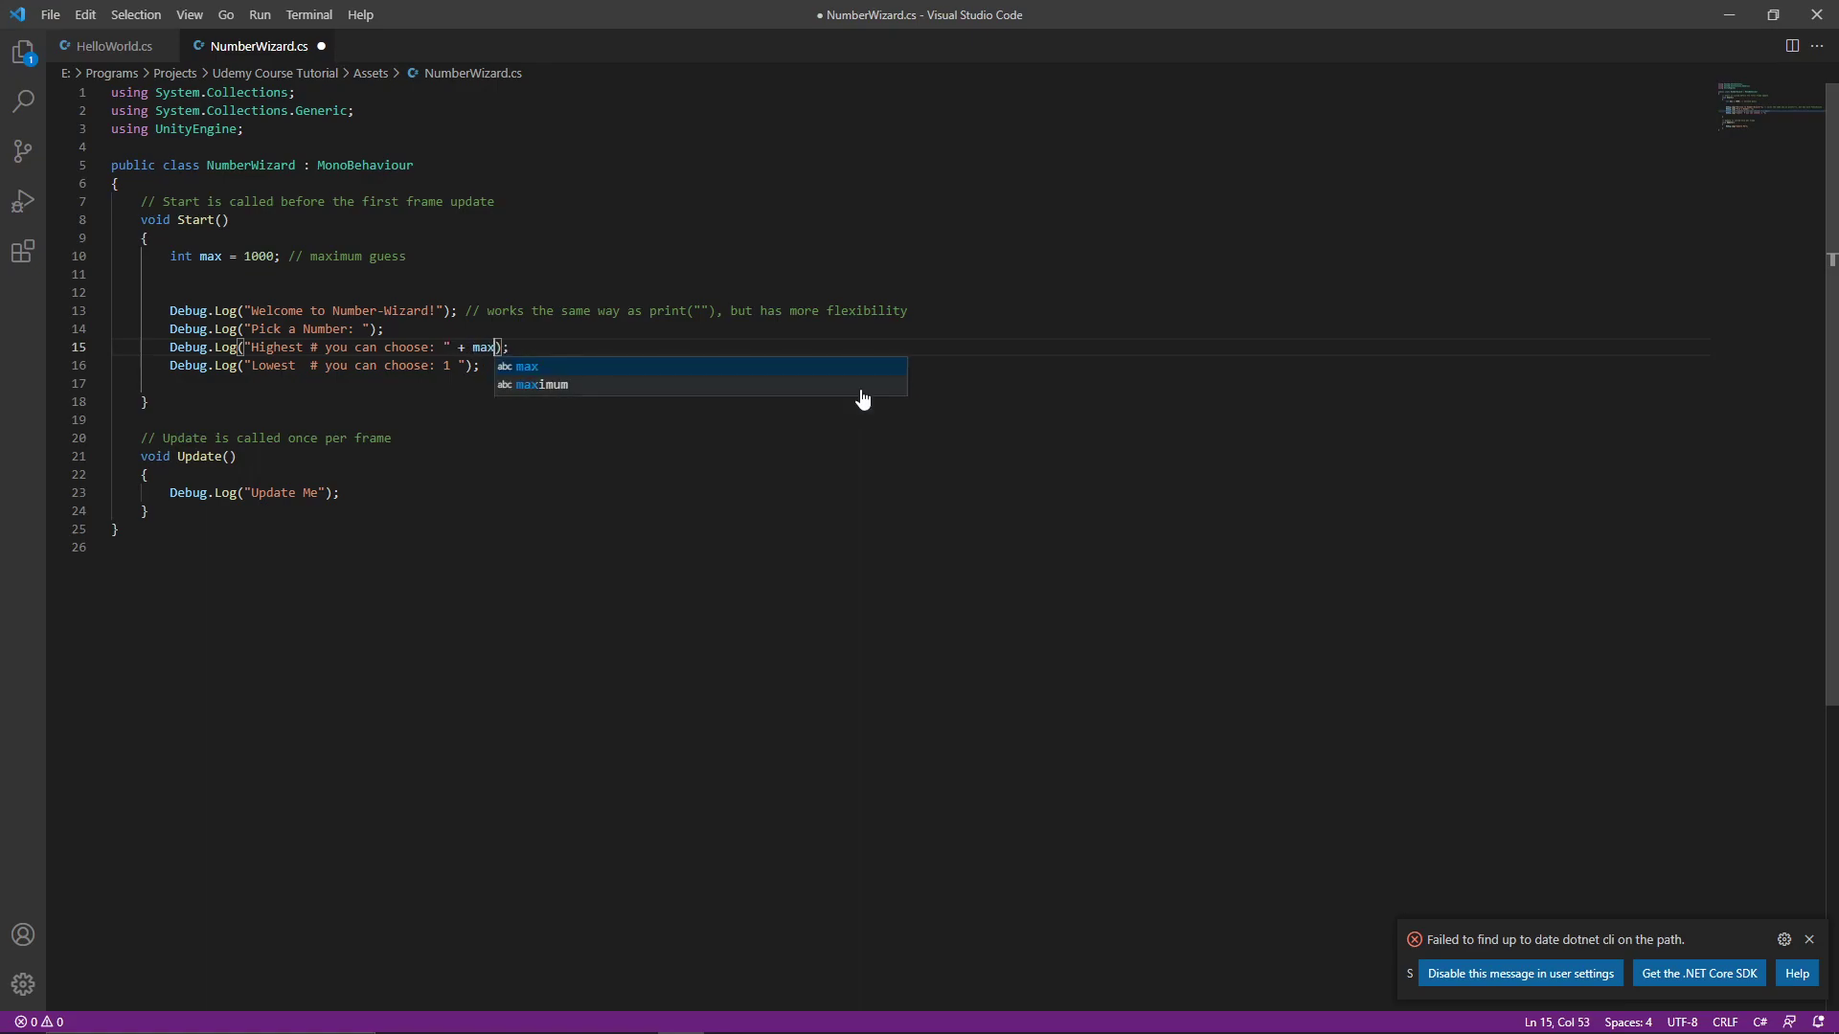
key("Escape")
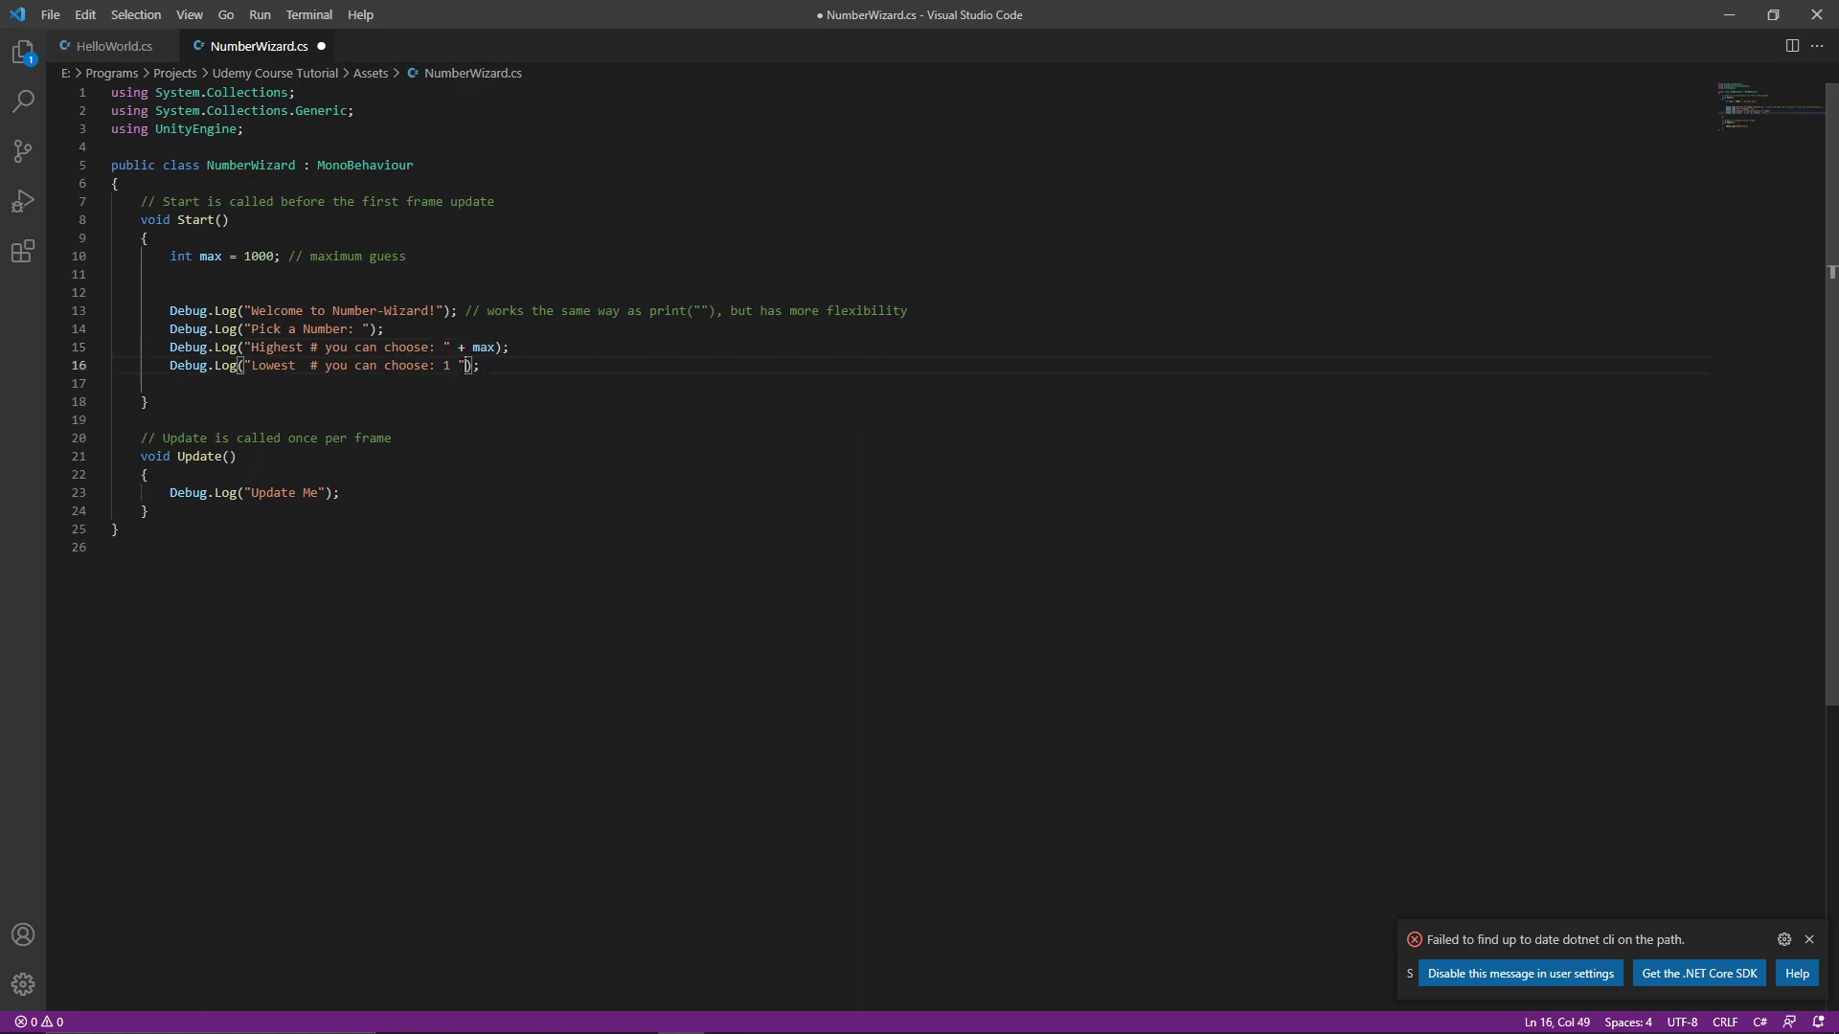
left_click(455, 256)
Step: Add 'int min = 1' with a minimum-guess comment and make the Lowest # log append min
key("Return")
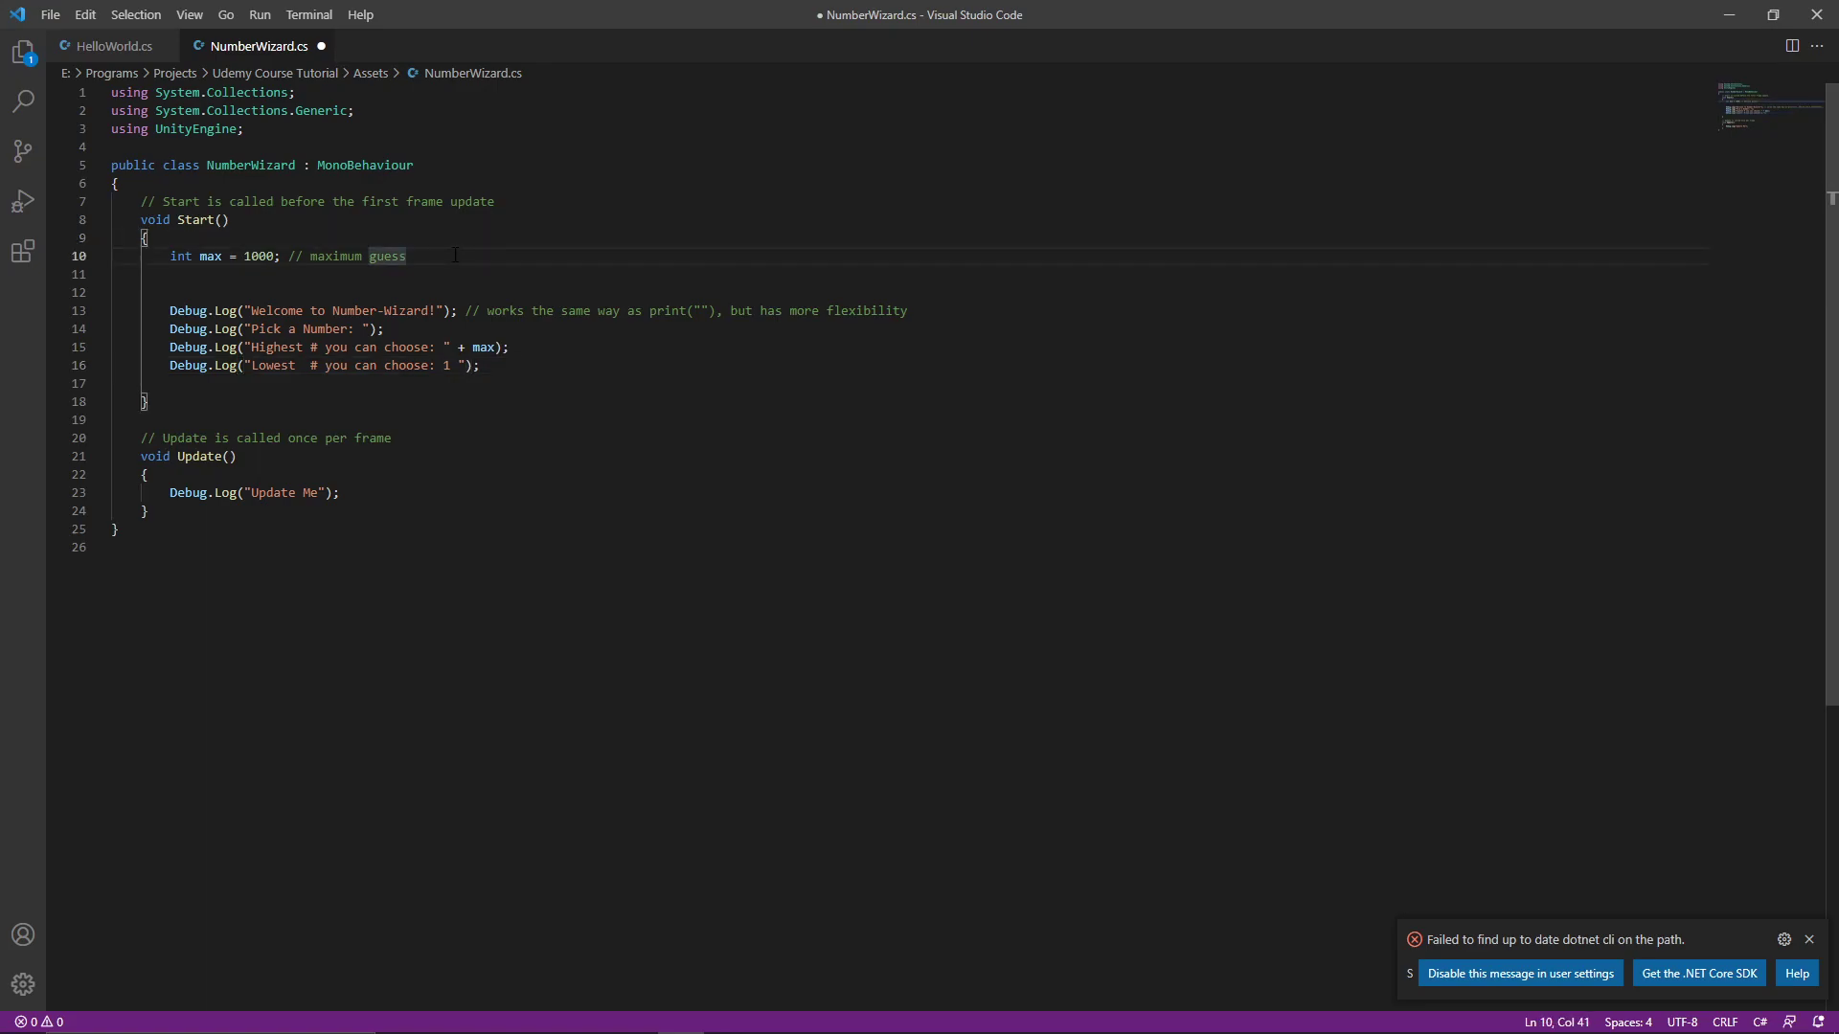
type("int min = 1")
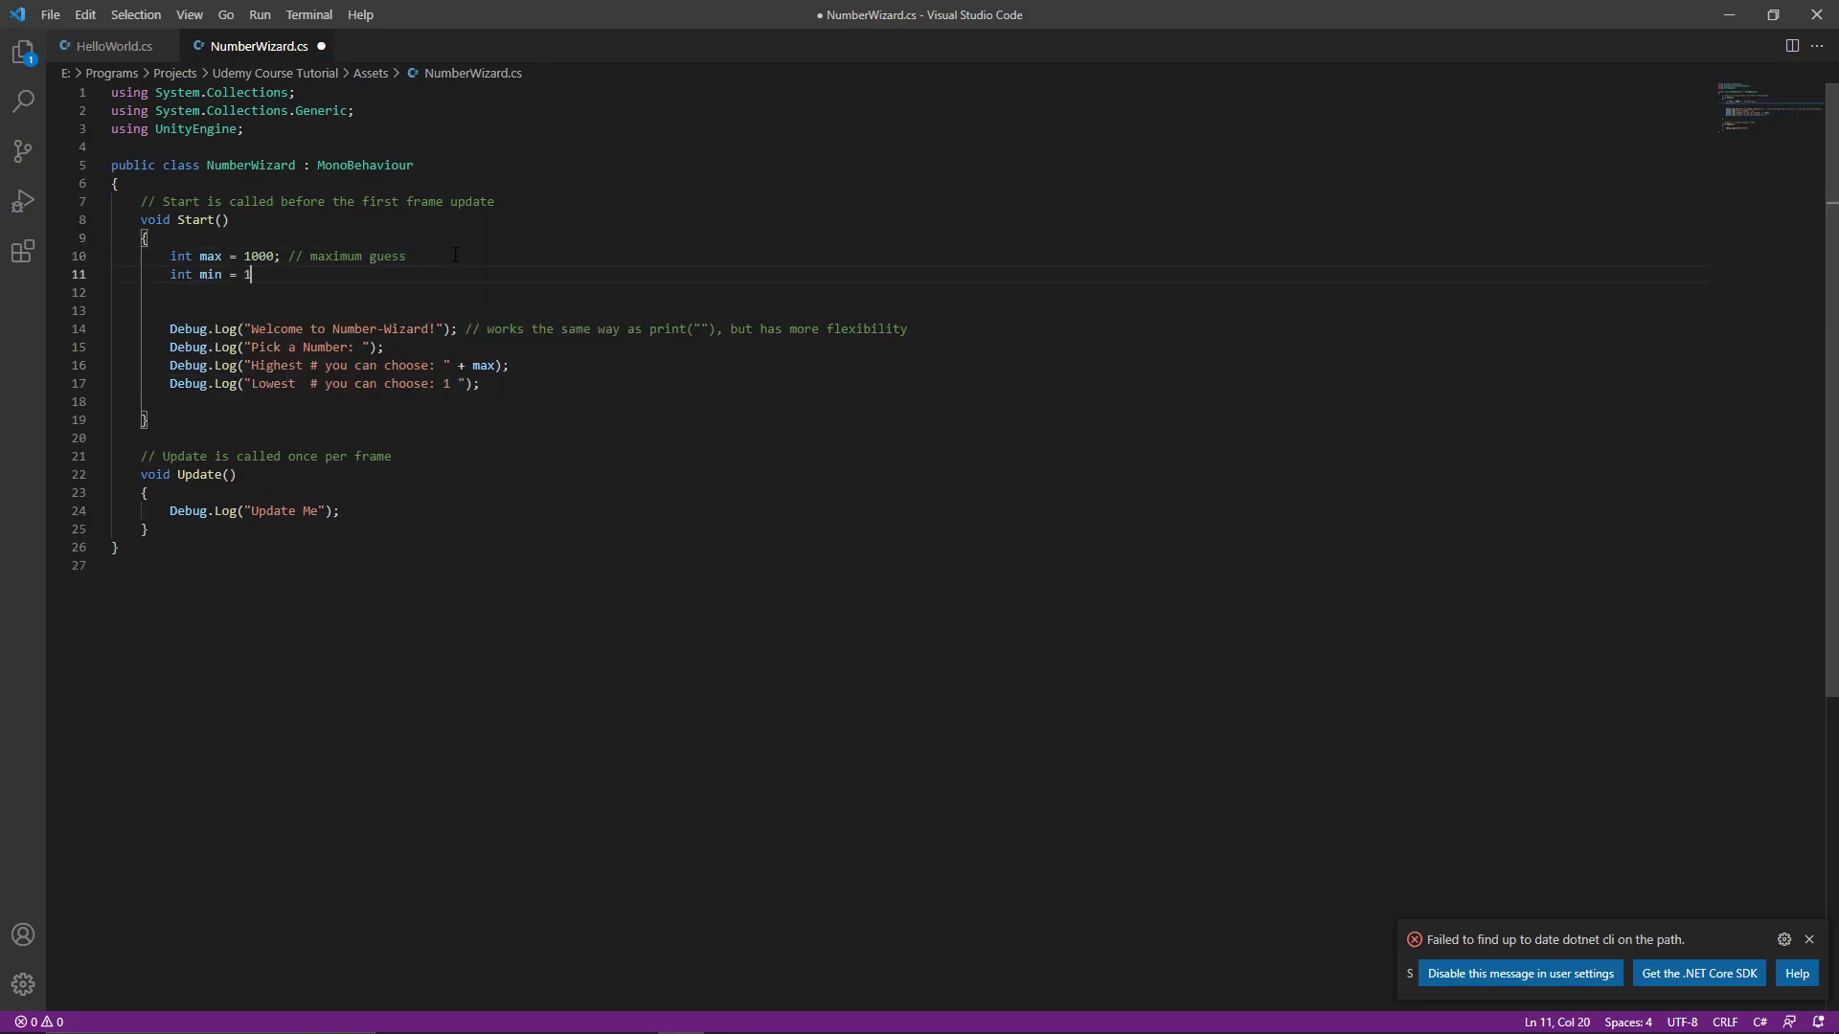
type("     // min")
type("mum guess")
left_click(465, 384)
key("BackSpace")
key("BackSpace")
key("BackSpace")
type("\" ")
type("+ mi")
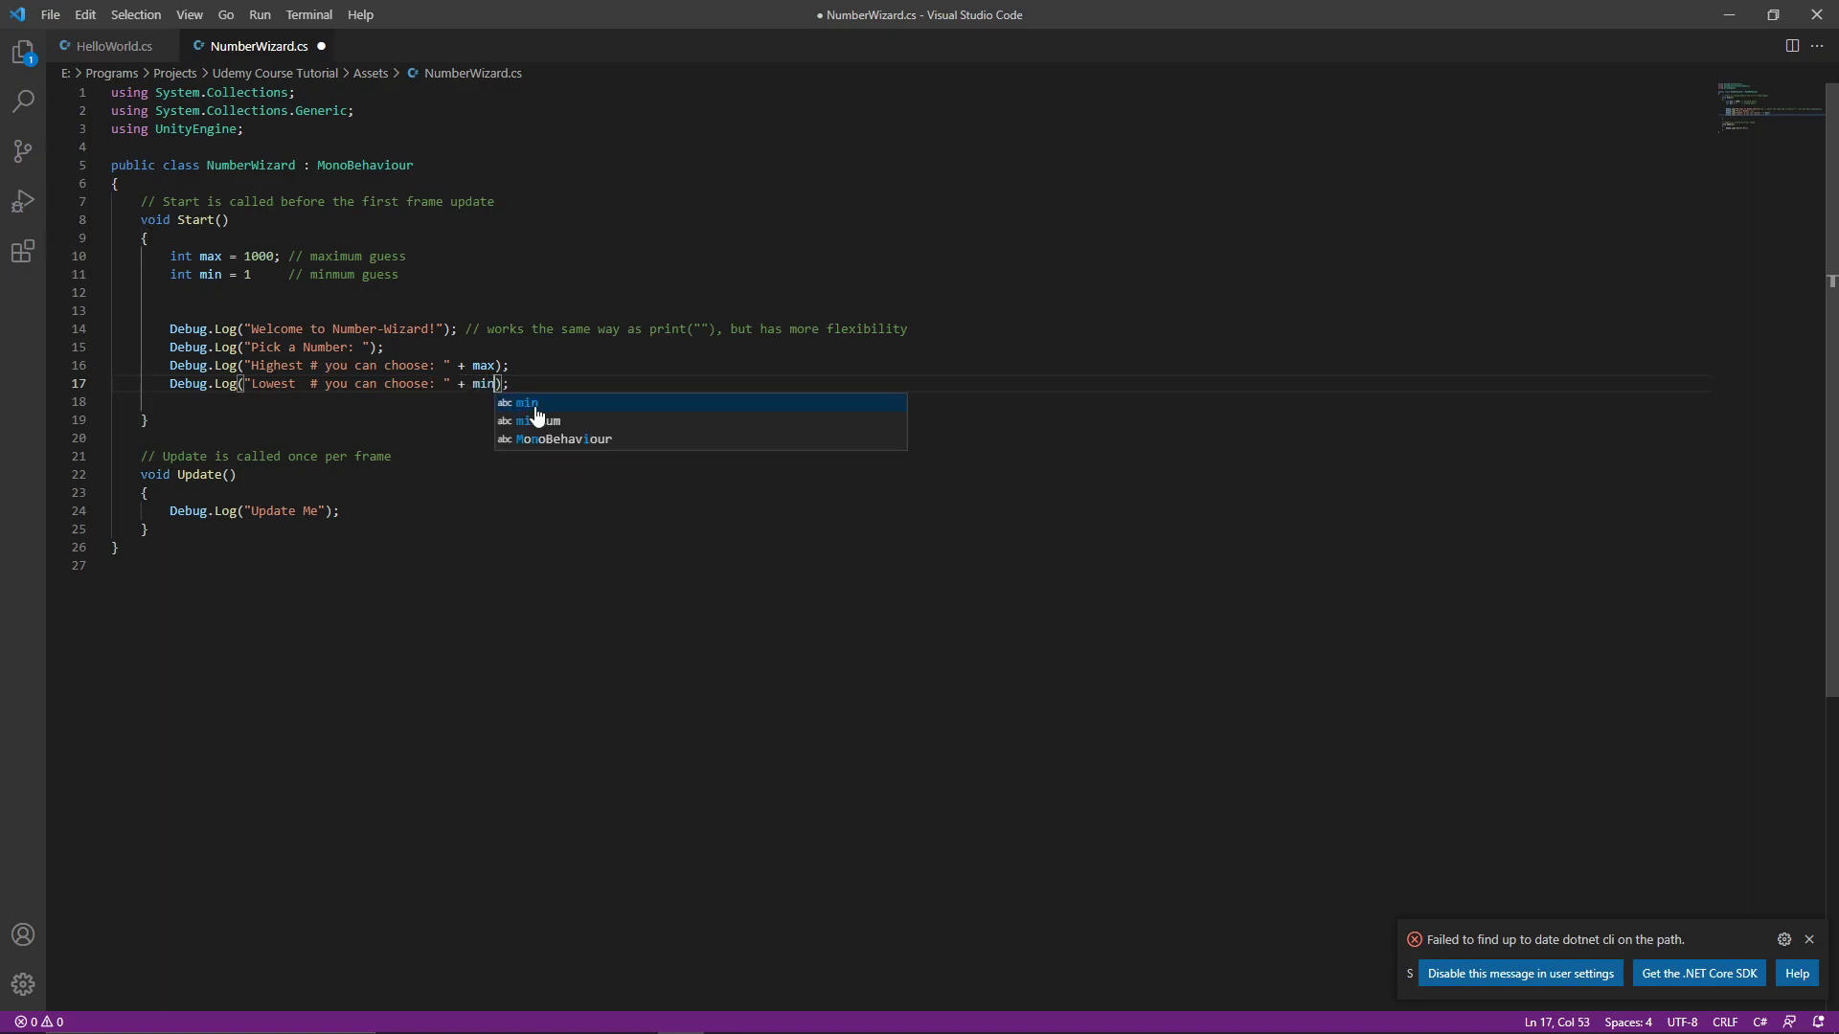
type("n")
left_click(584, 377)
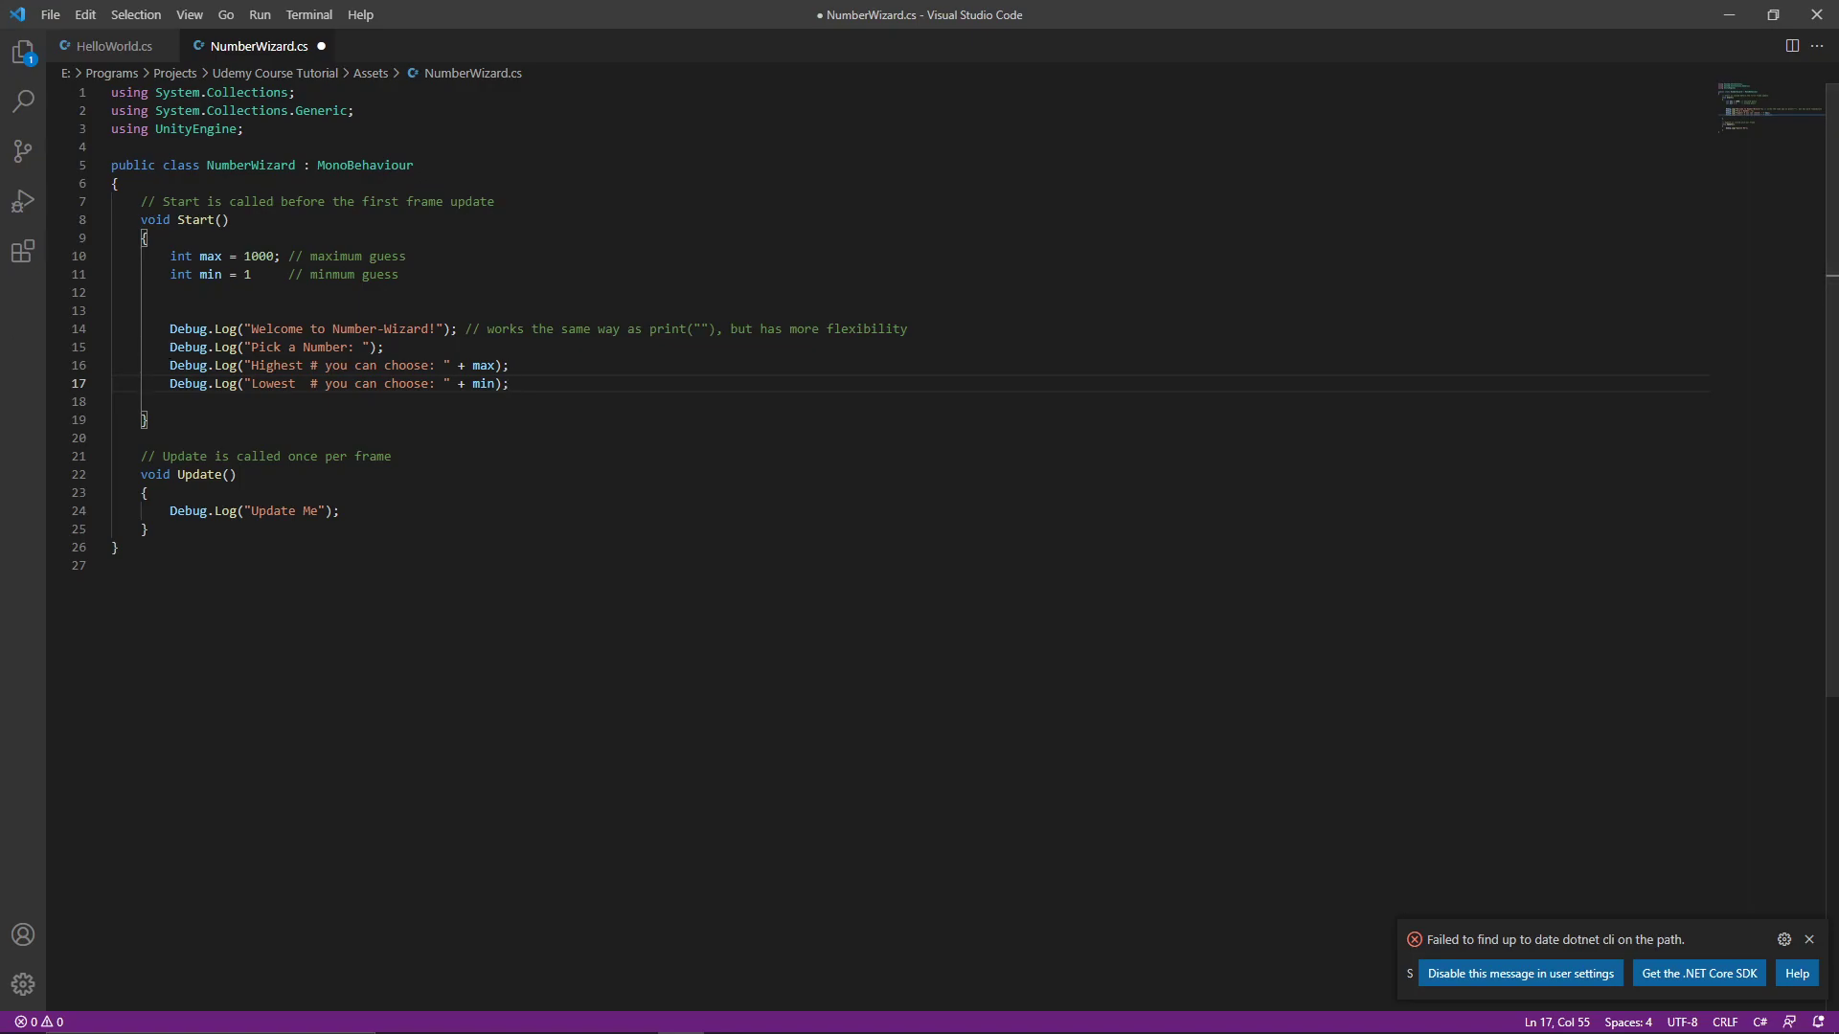
key("alt+Tab")
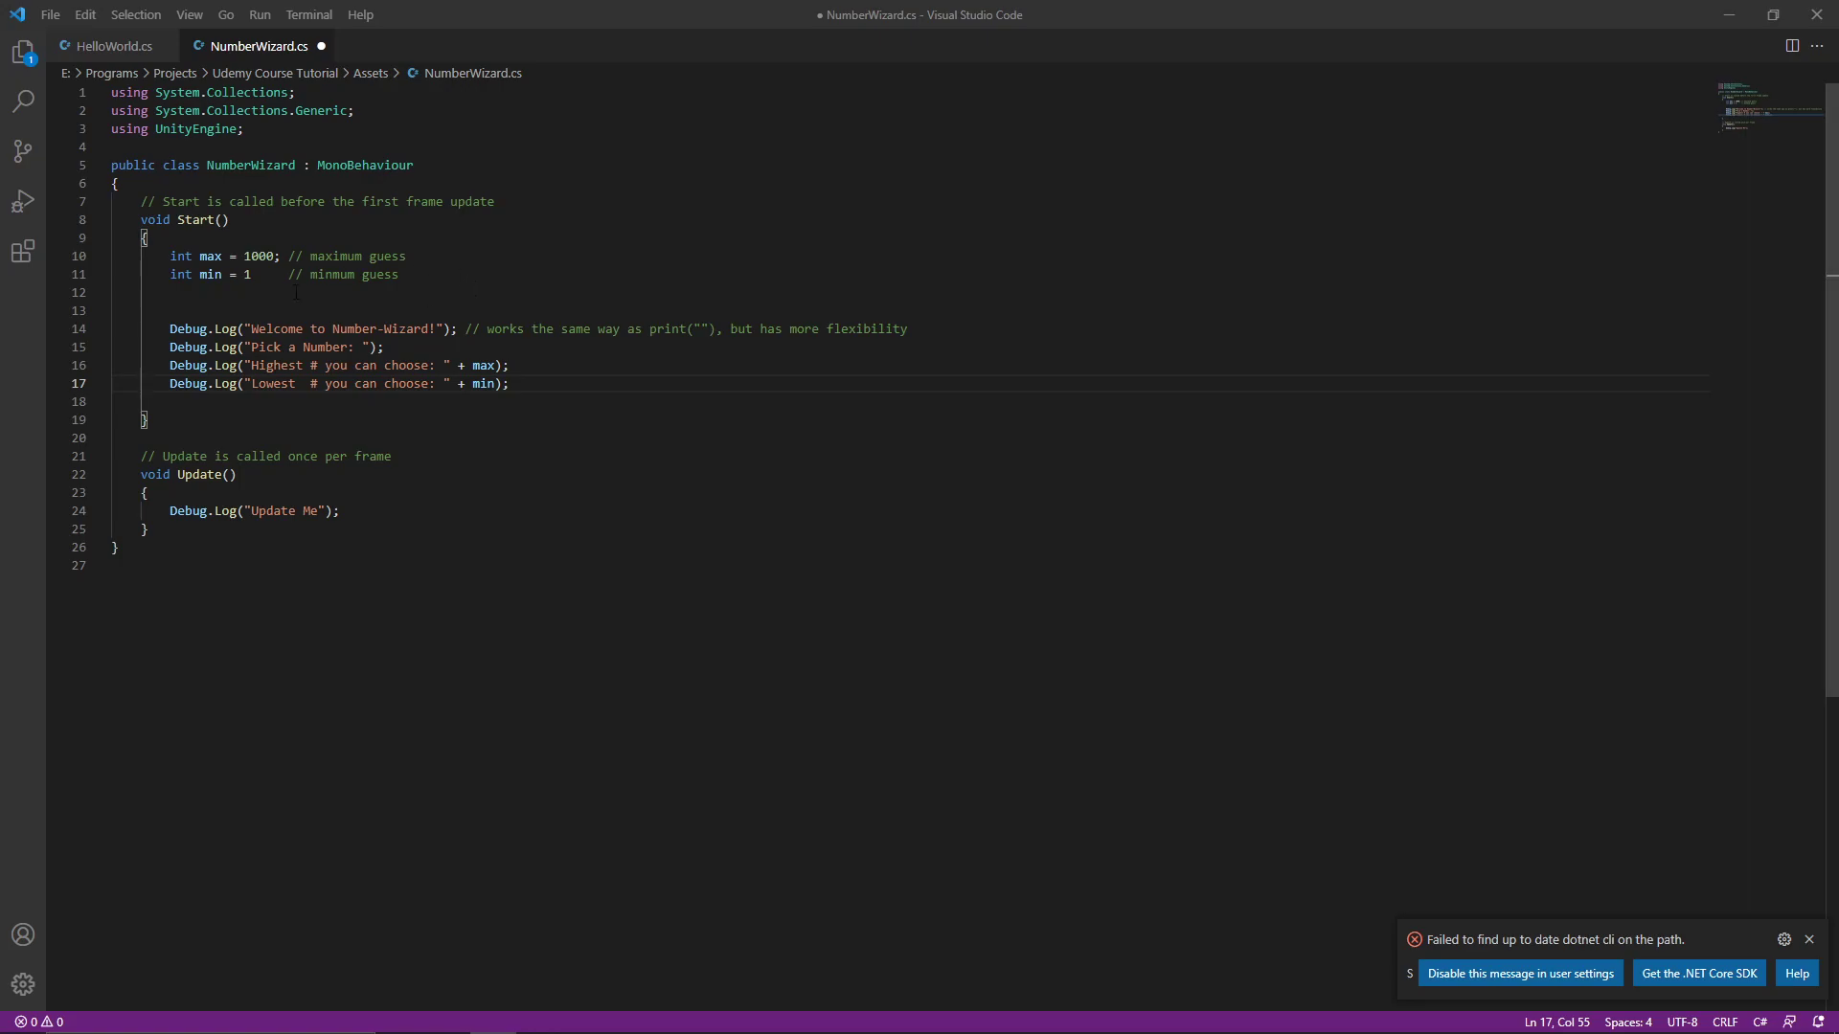
Step: Change max from 1000 to 9999 and save NumberWizard.cs
double_click(261, 255)
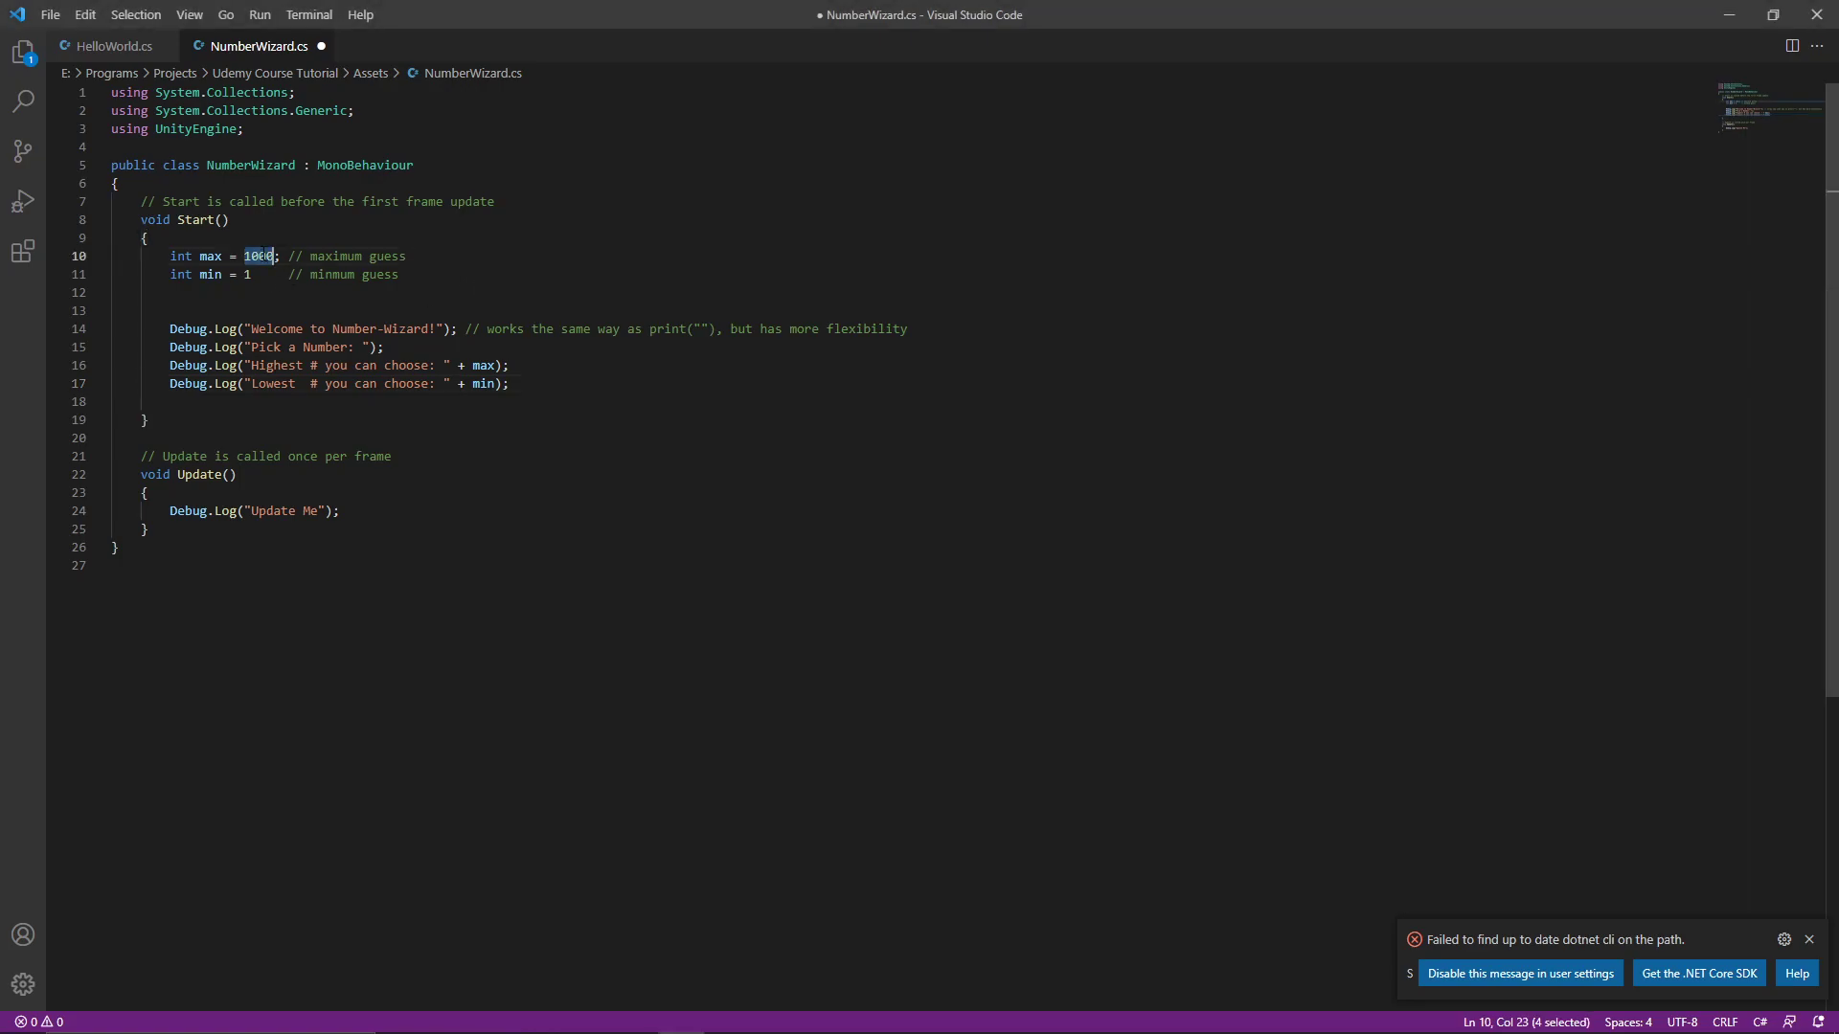
type("9999")
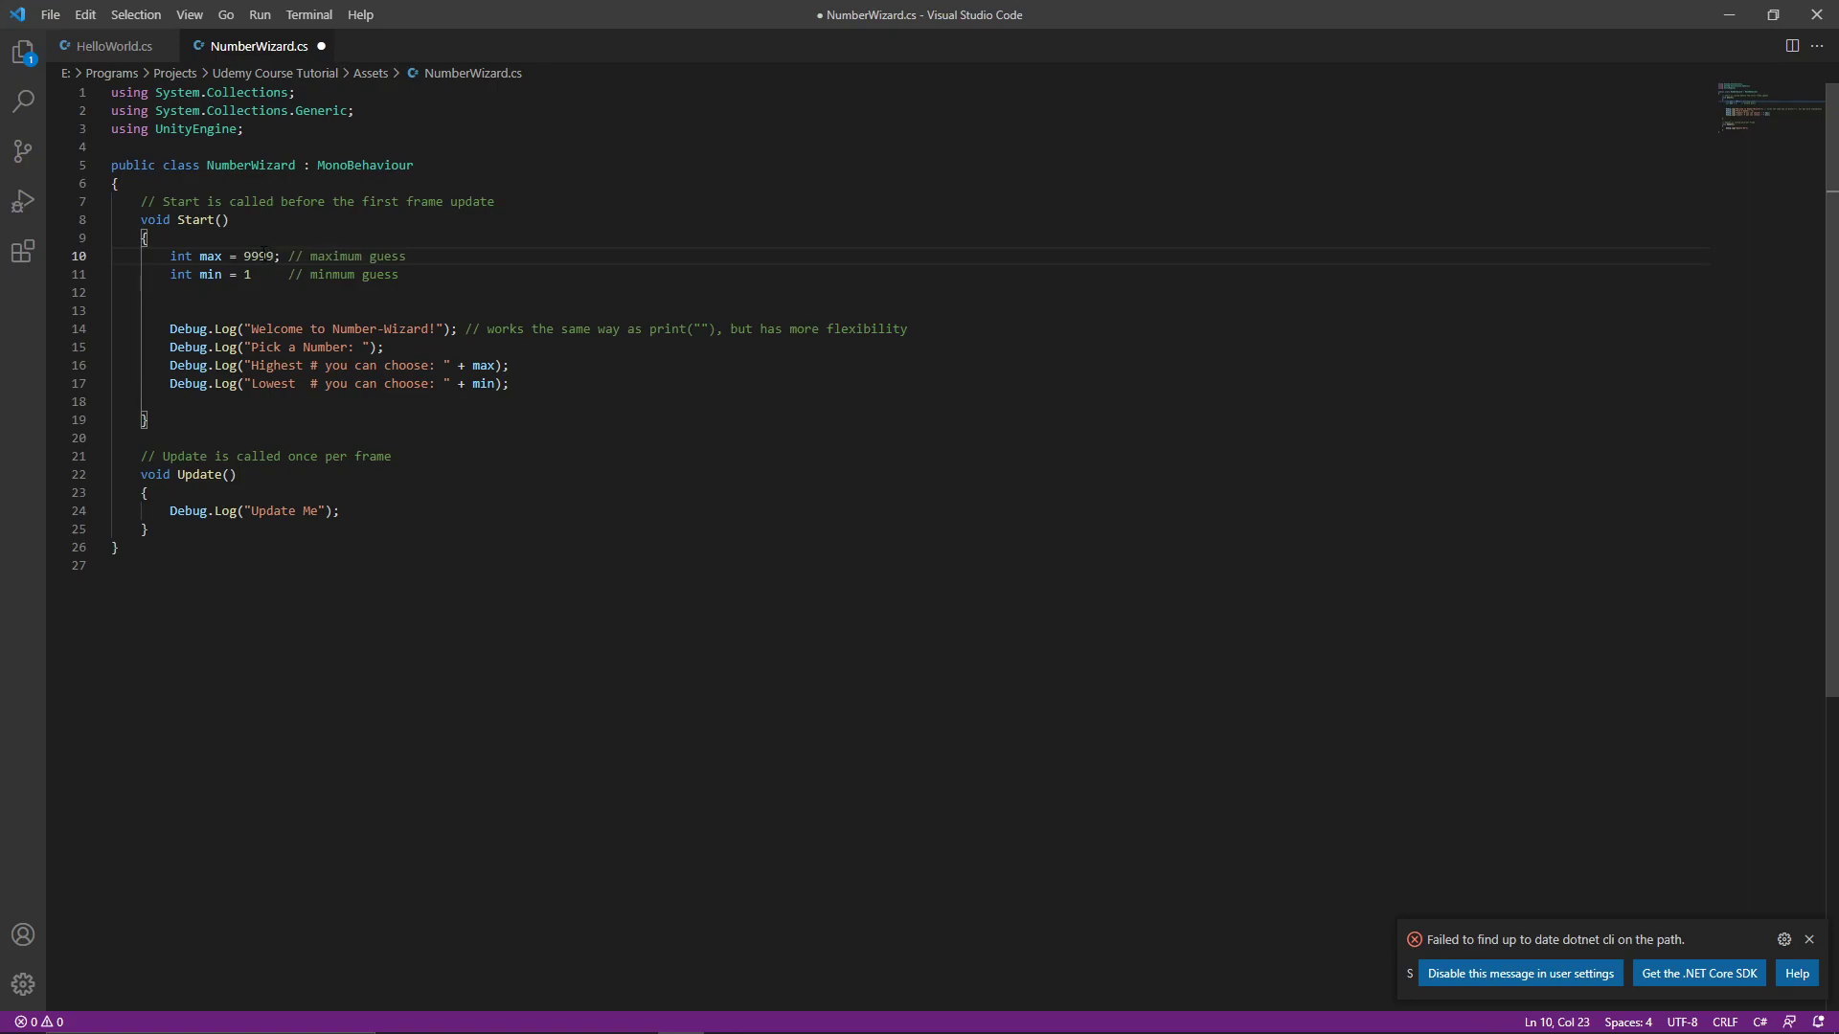
key("ctrl+s")
Step: Run the game in Unity and open the script at the missing-semicolon compile error
left_click(1728, 14)
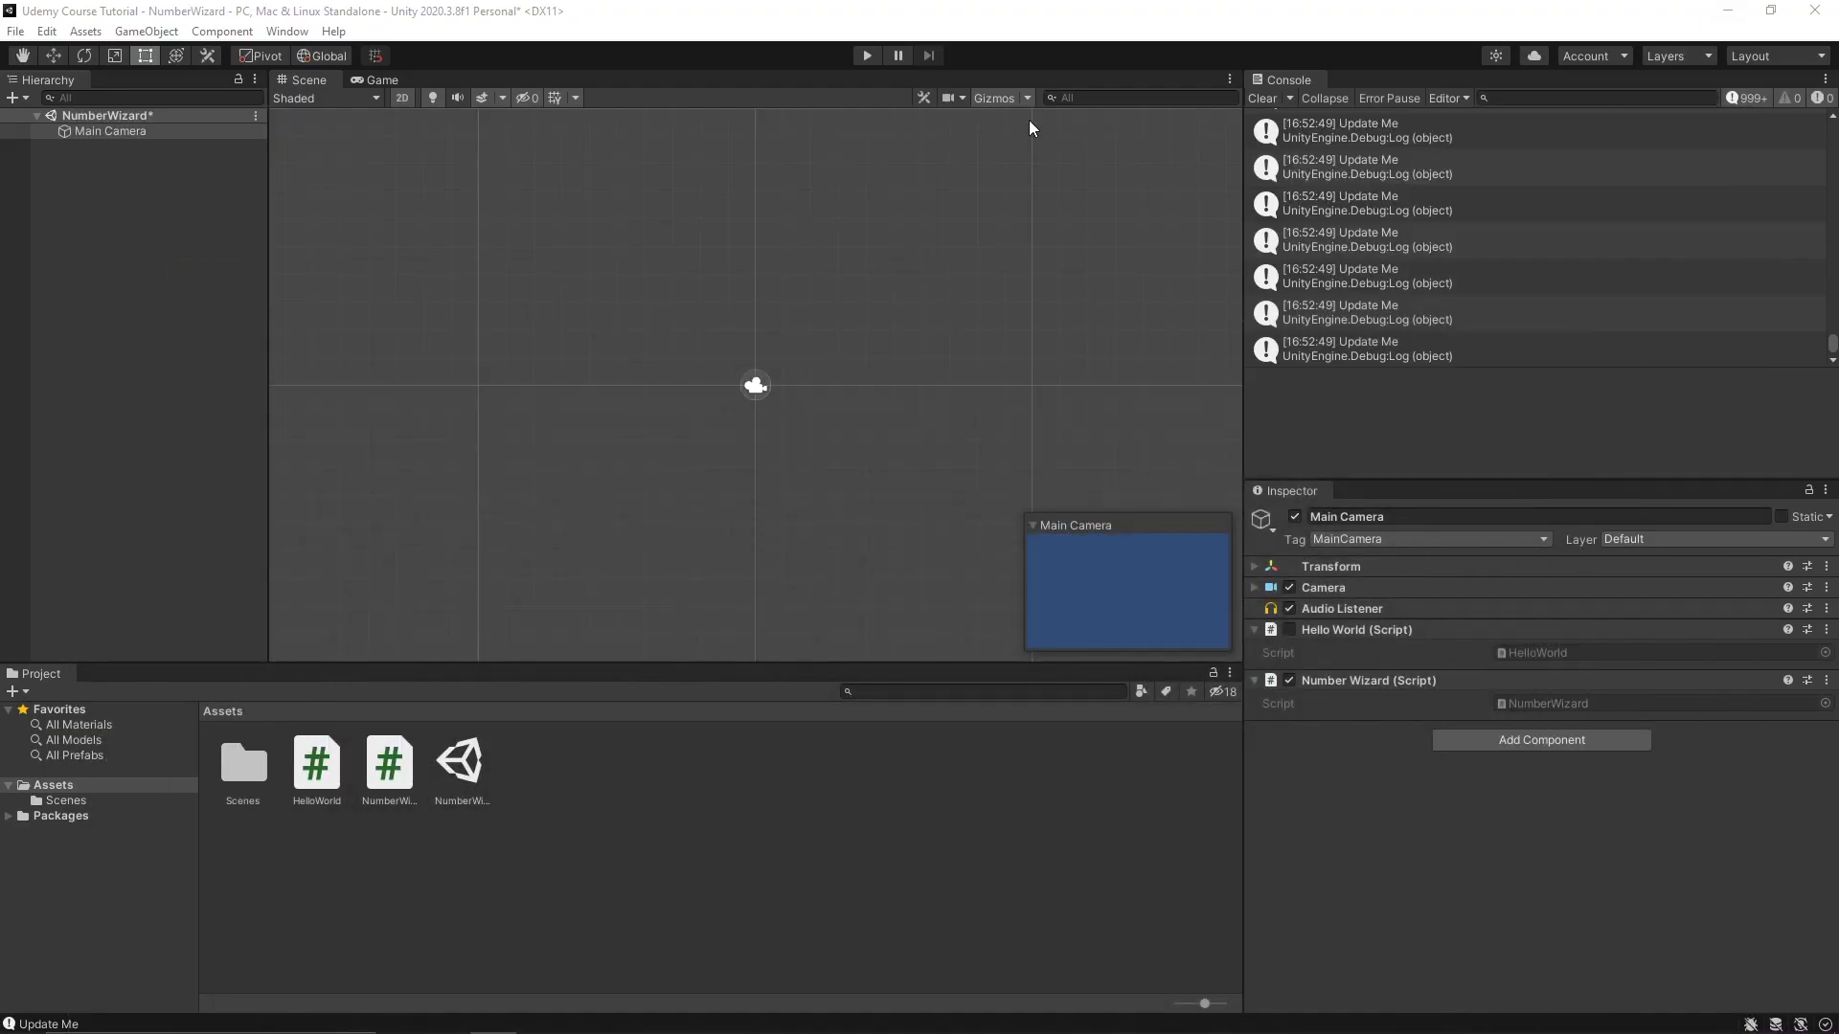
left_click(866, 57)
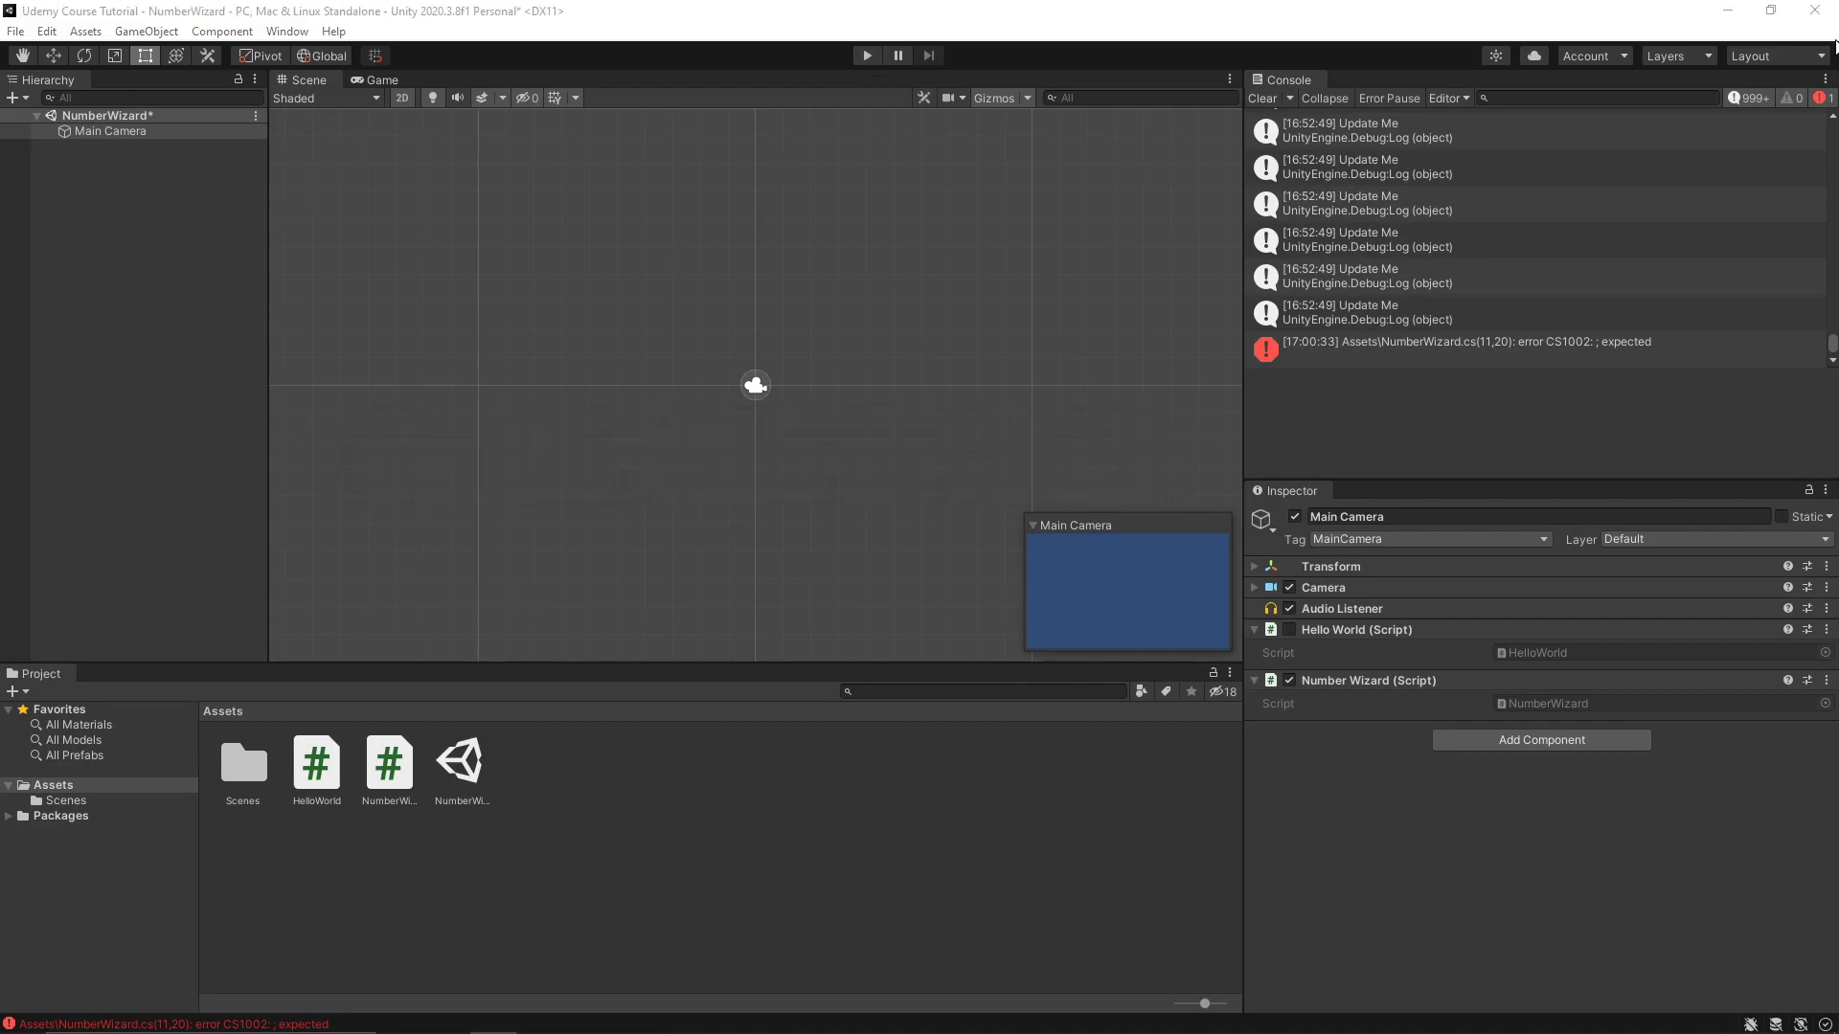
double_click(1446, 345)
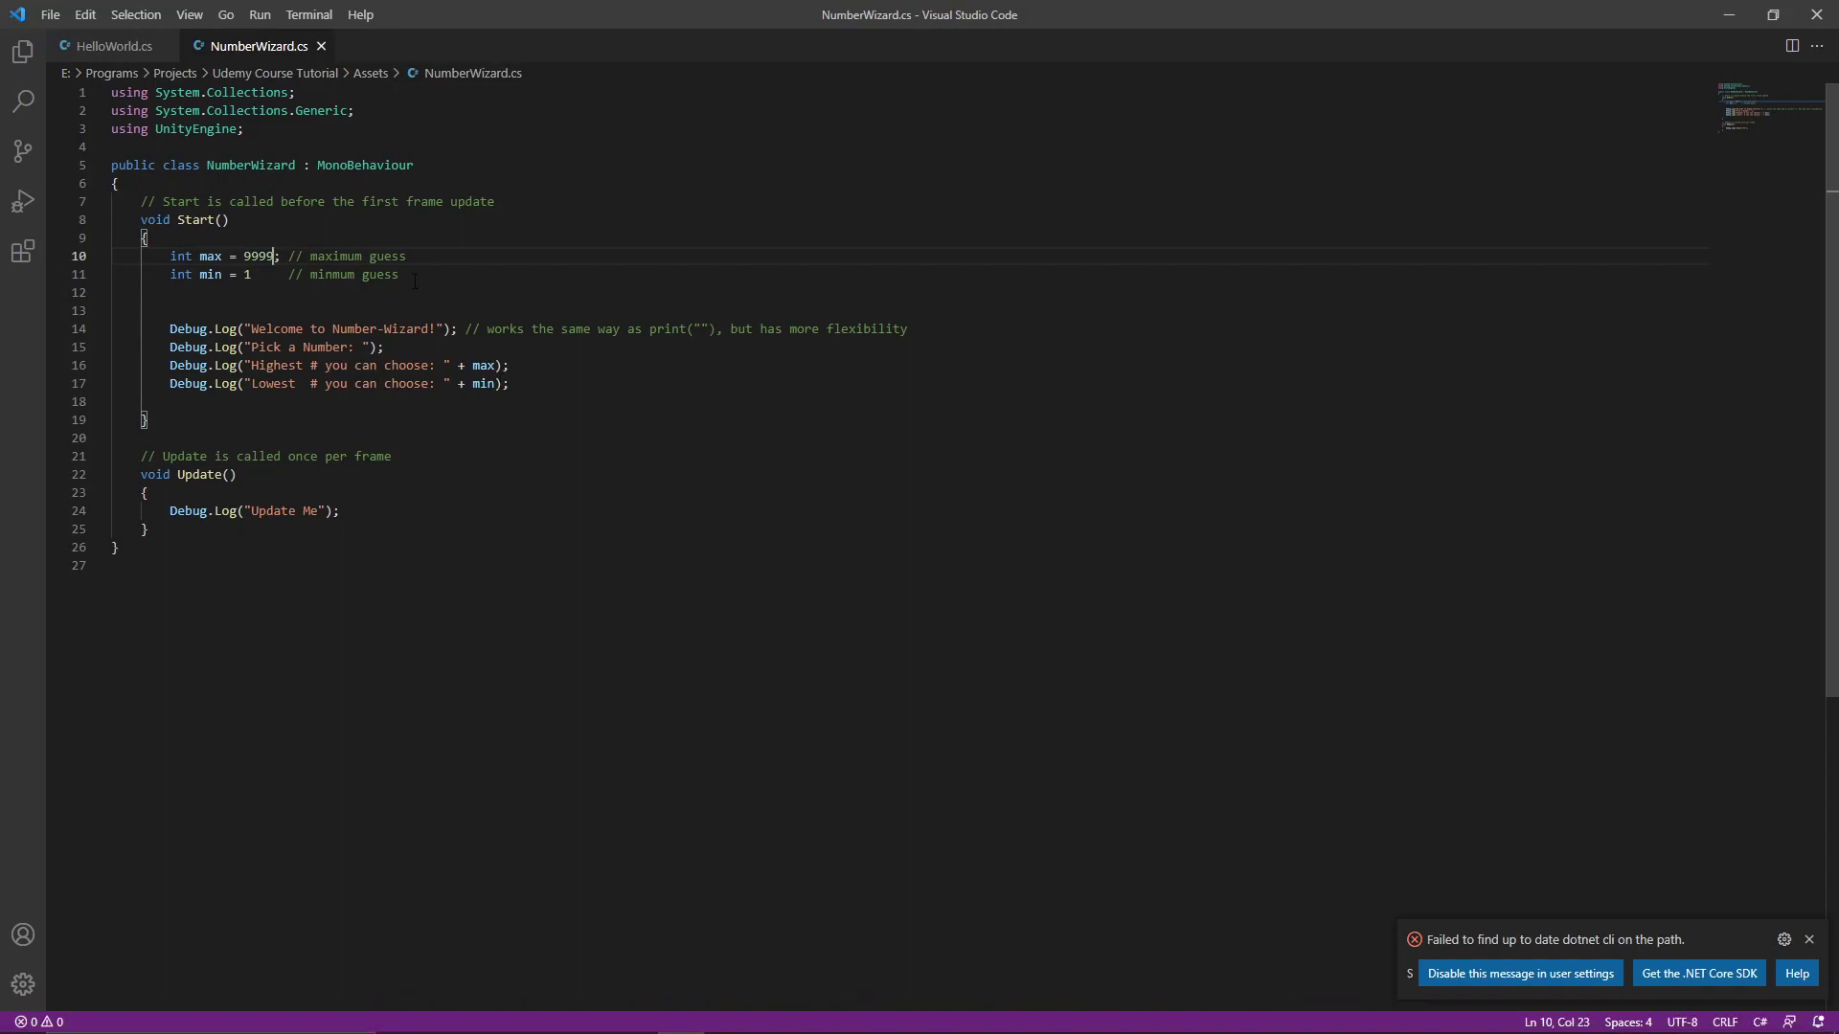
Step: Add the missing semicolon after min = 1 on line 11 and save the script
left_click(252, 275)
type(";")
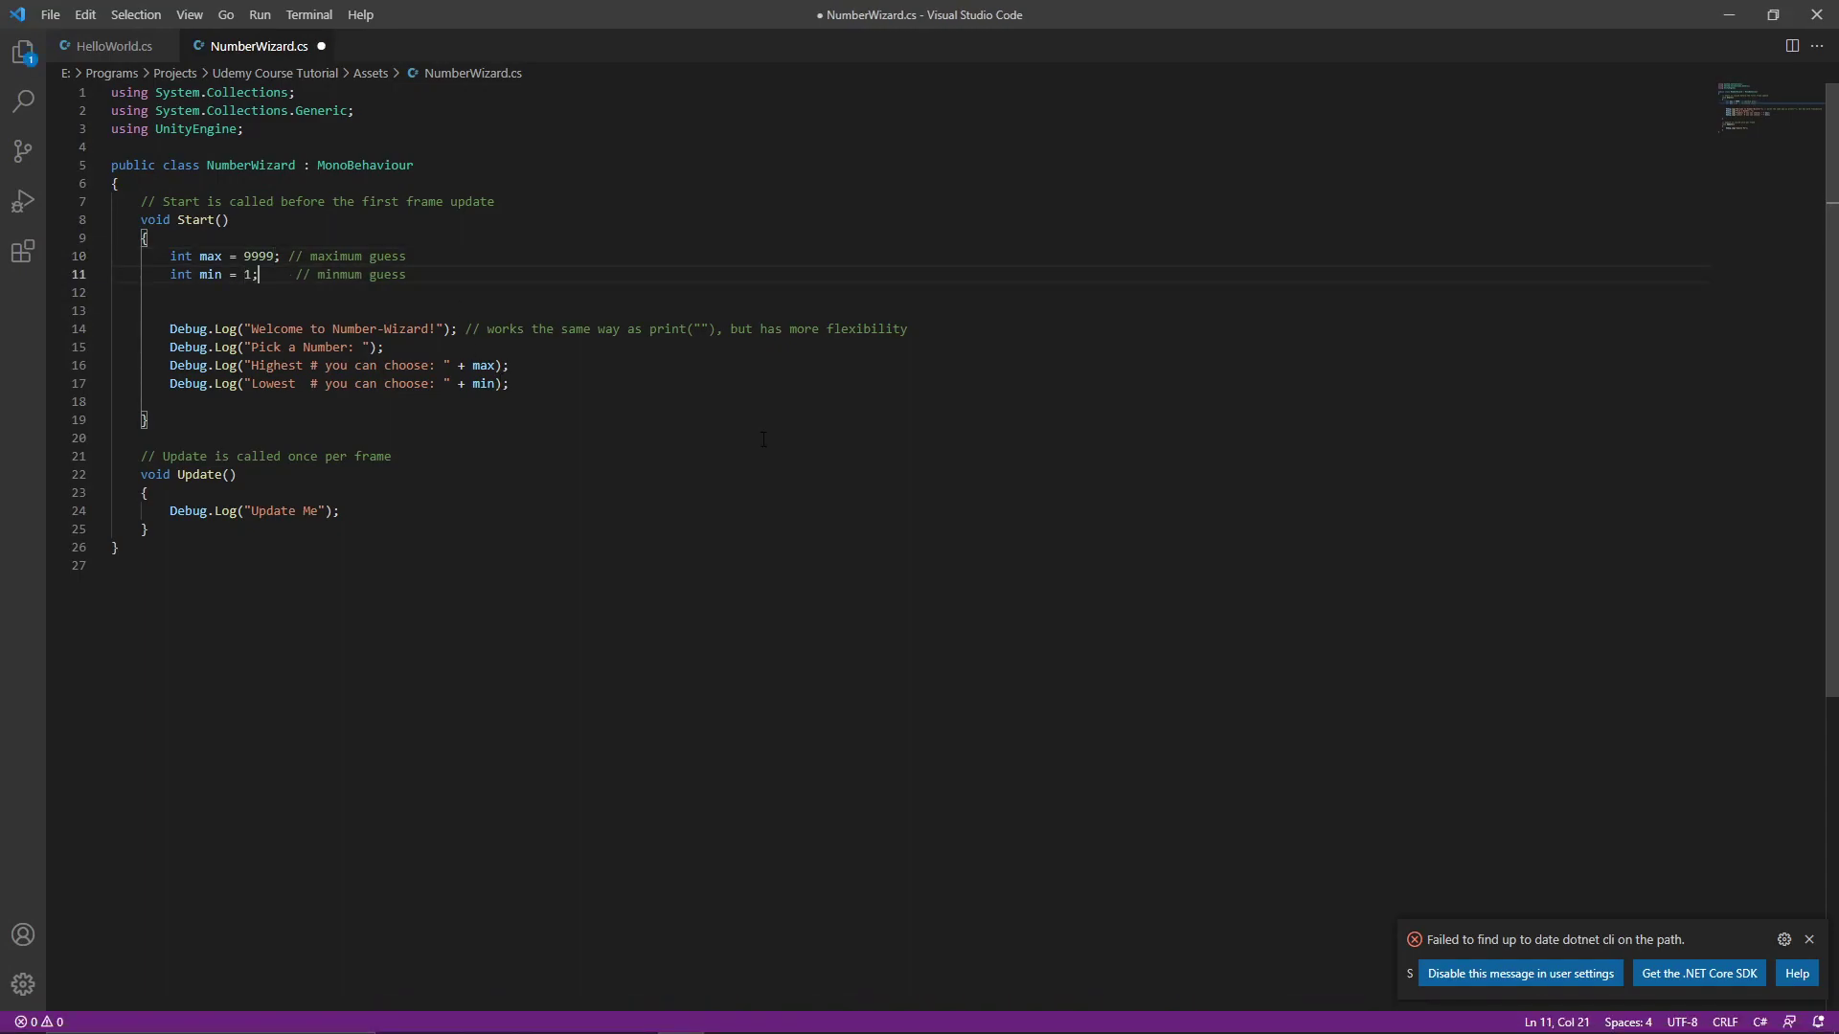
key("ctrl+s")
Step: Test-run the game in Unity to confirm it logs highest 9999 and lowest 1, then stop
left_click(1728, 14)
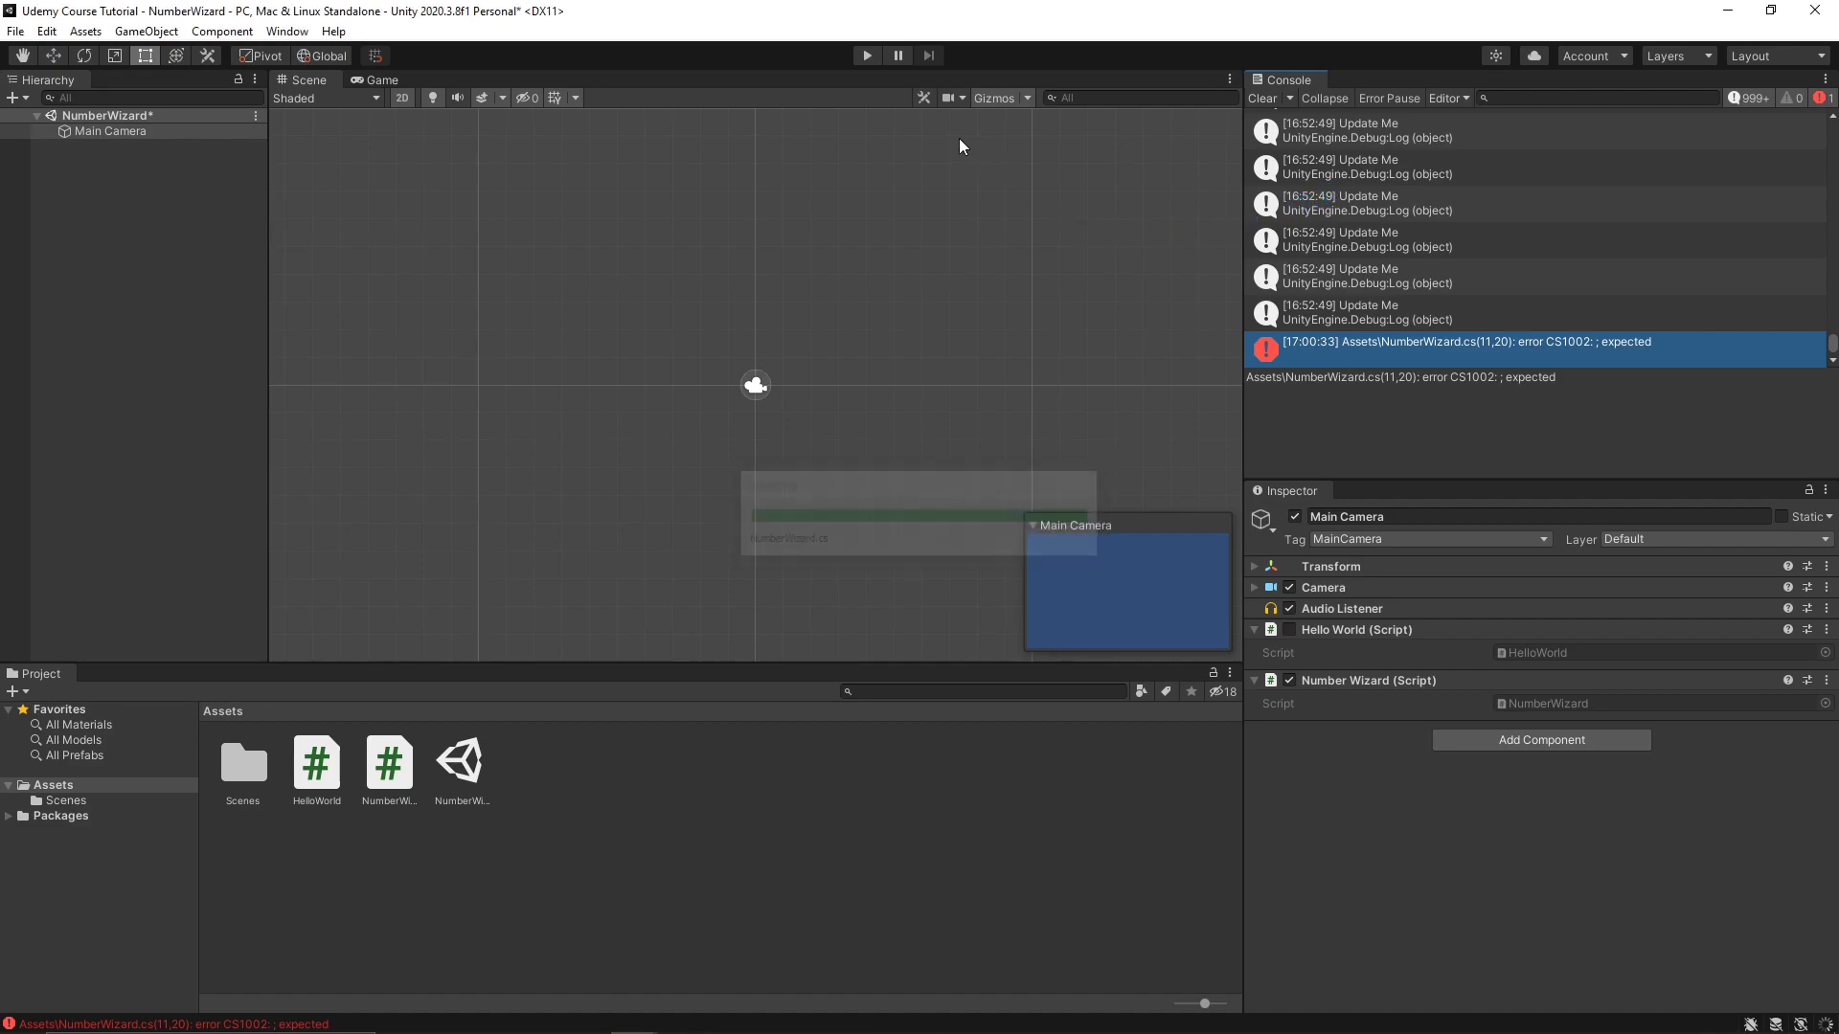
left_click(867, 58)
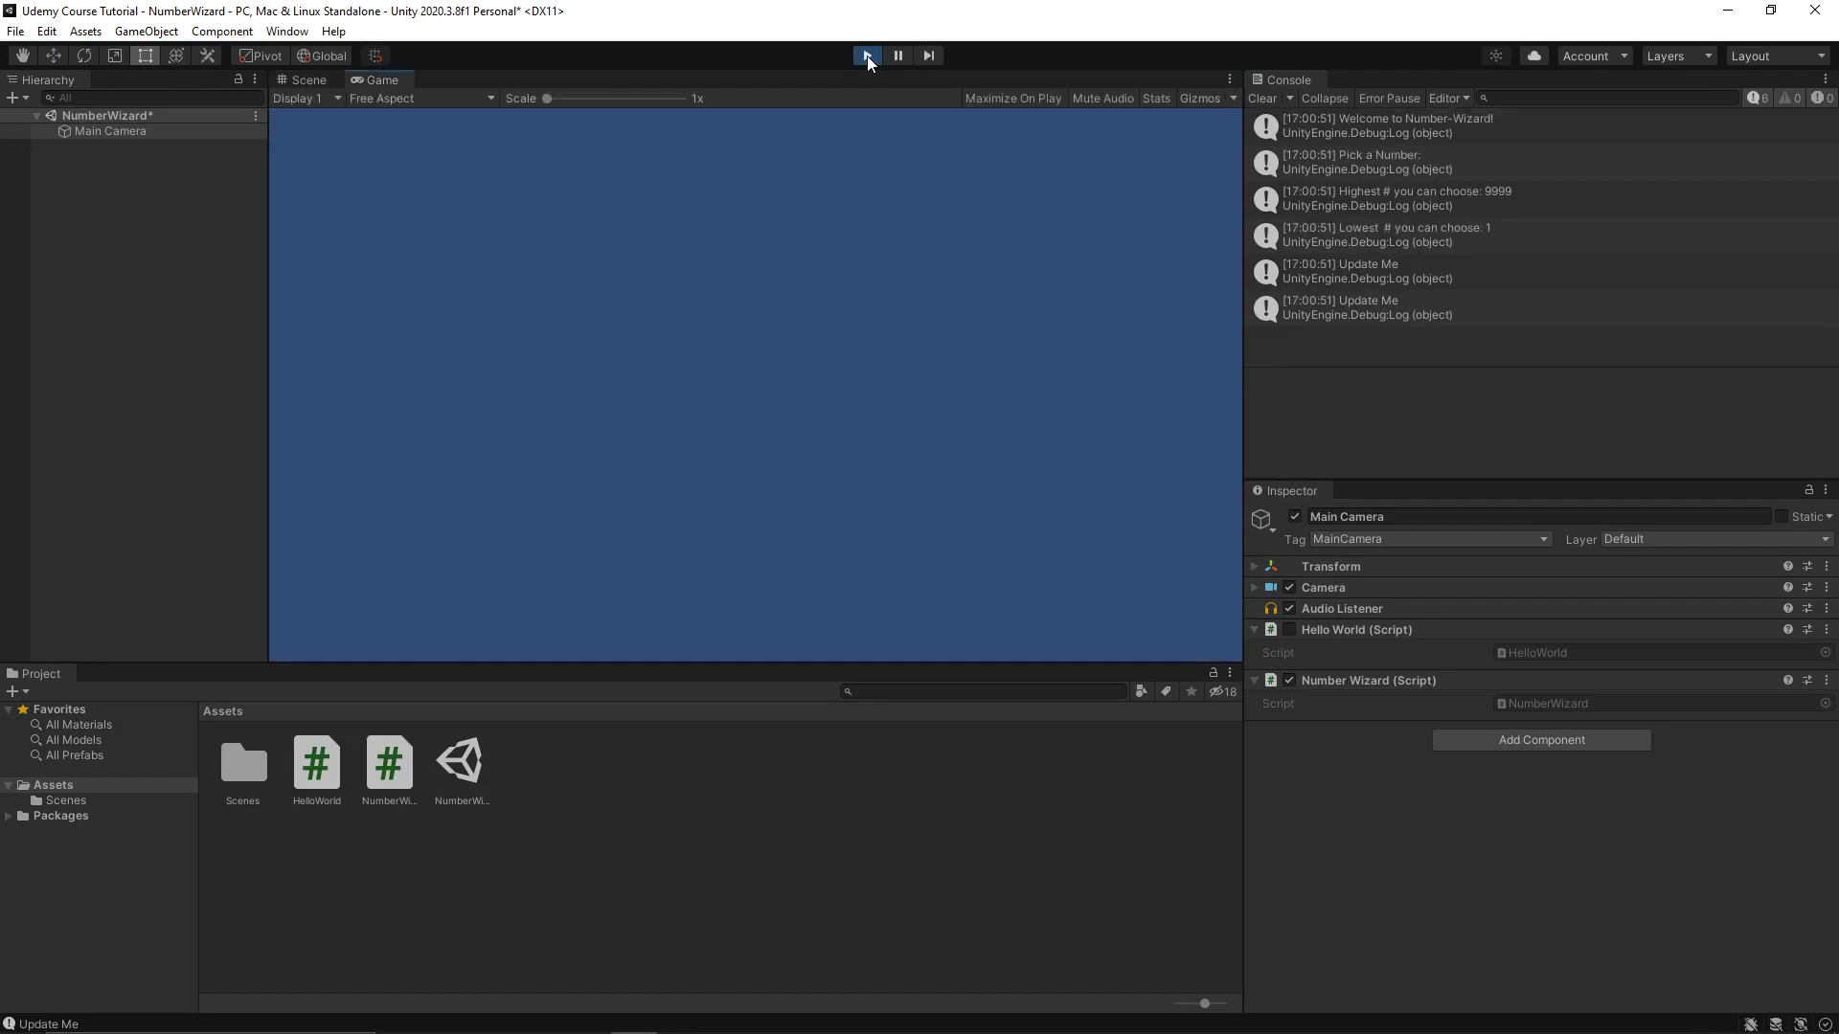
left_click(867, 58)
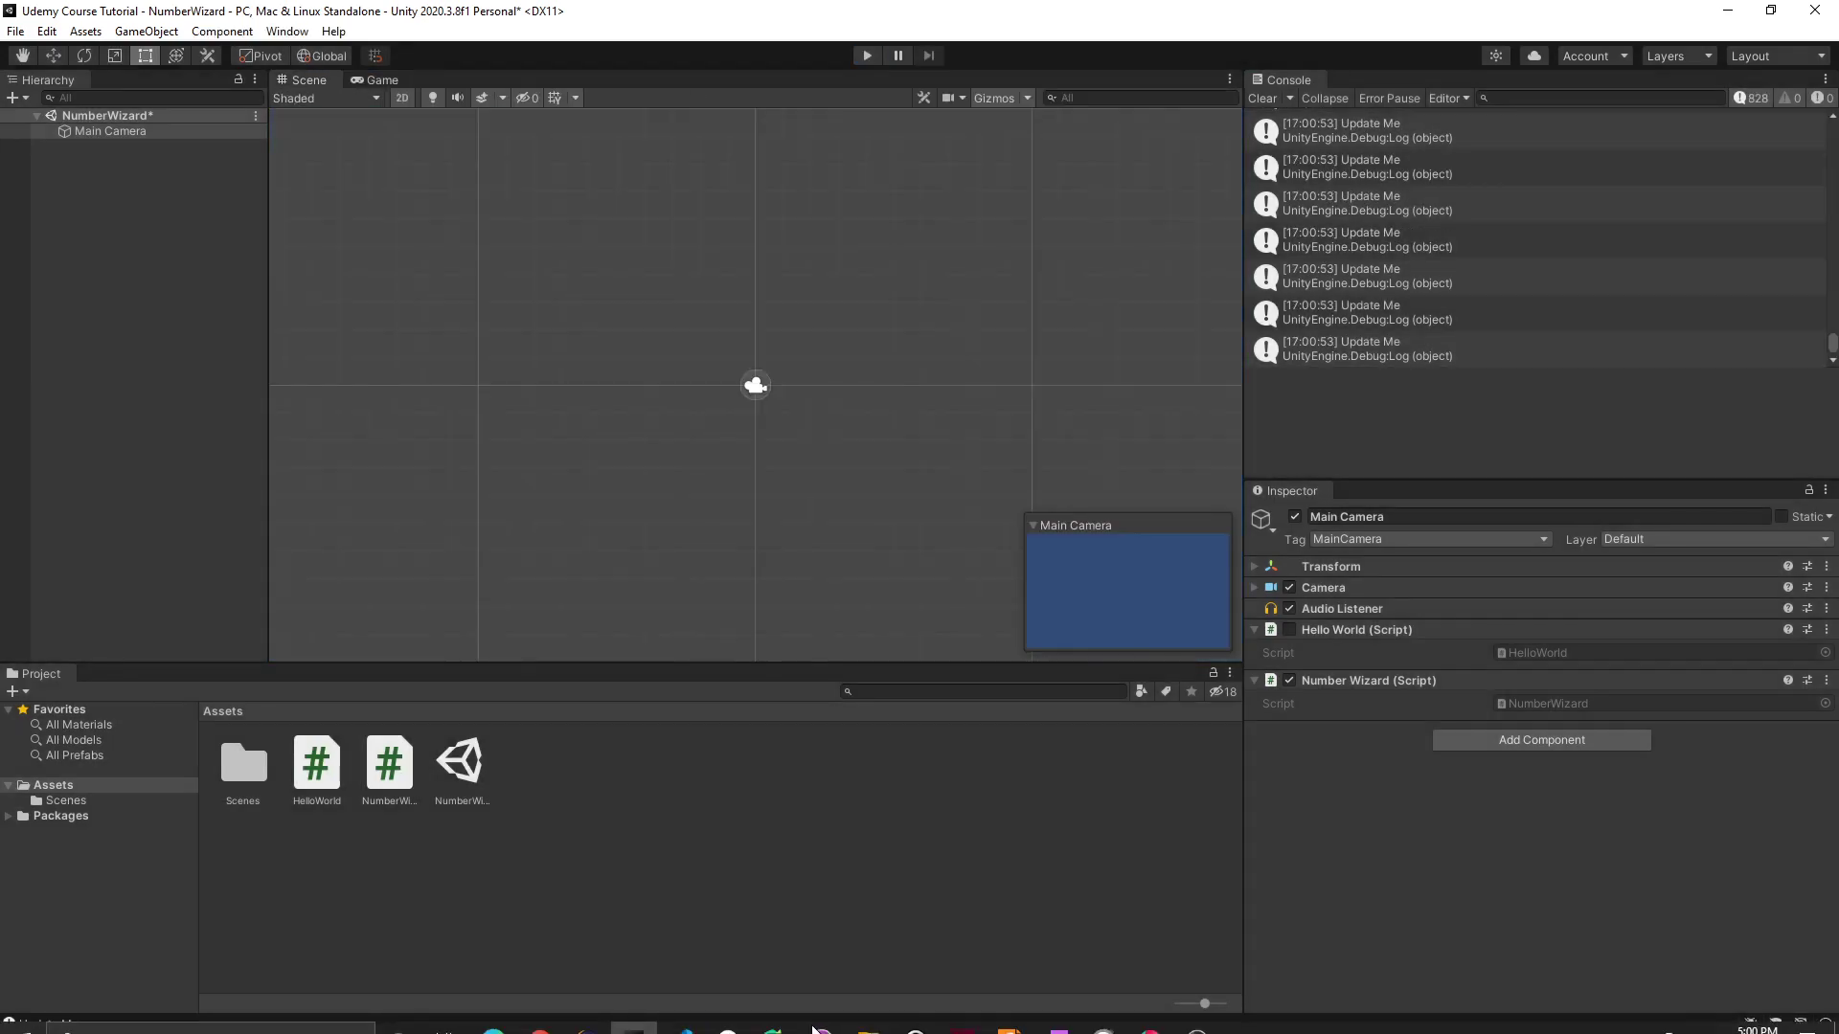
Step: Delete the "Update Me" log line, leaving a blank line inside Update's braces
left_click(678, 1013)
triple_click(249, 511)
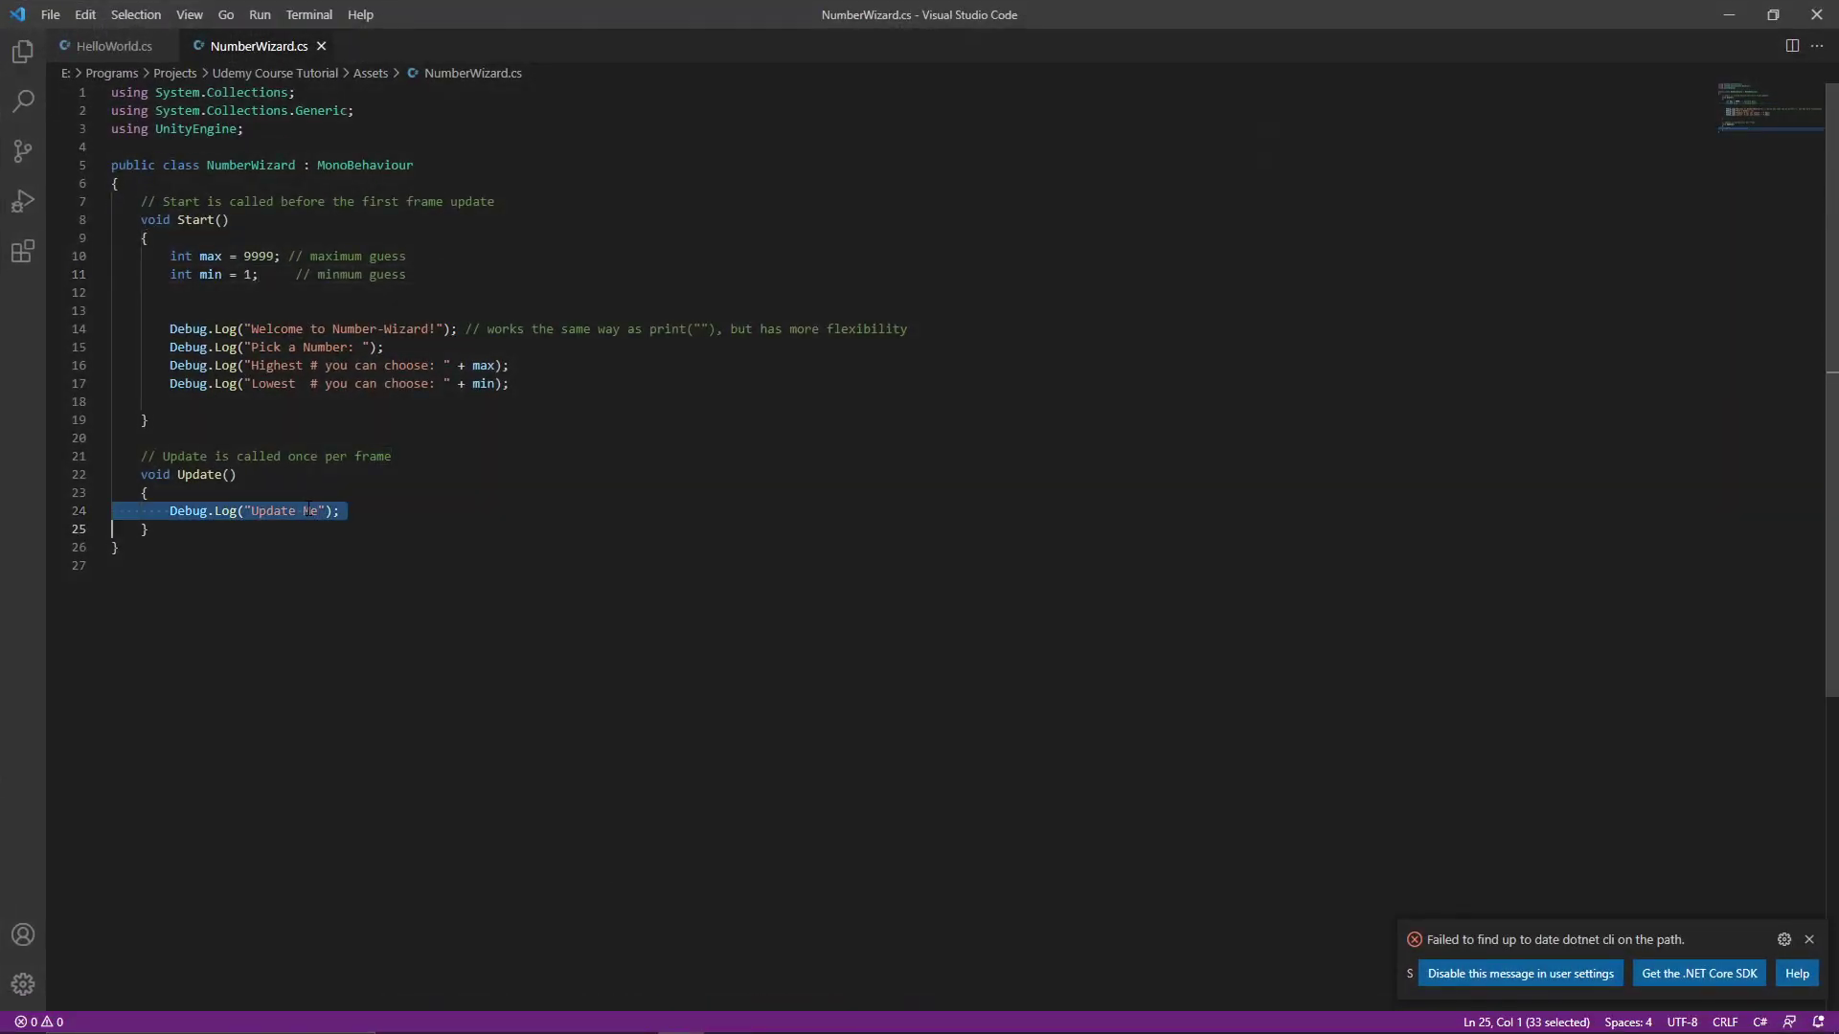
key("BackSpace")
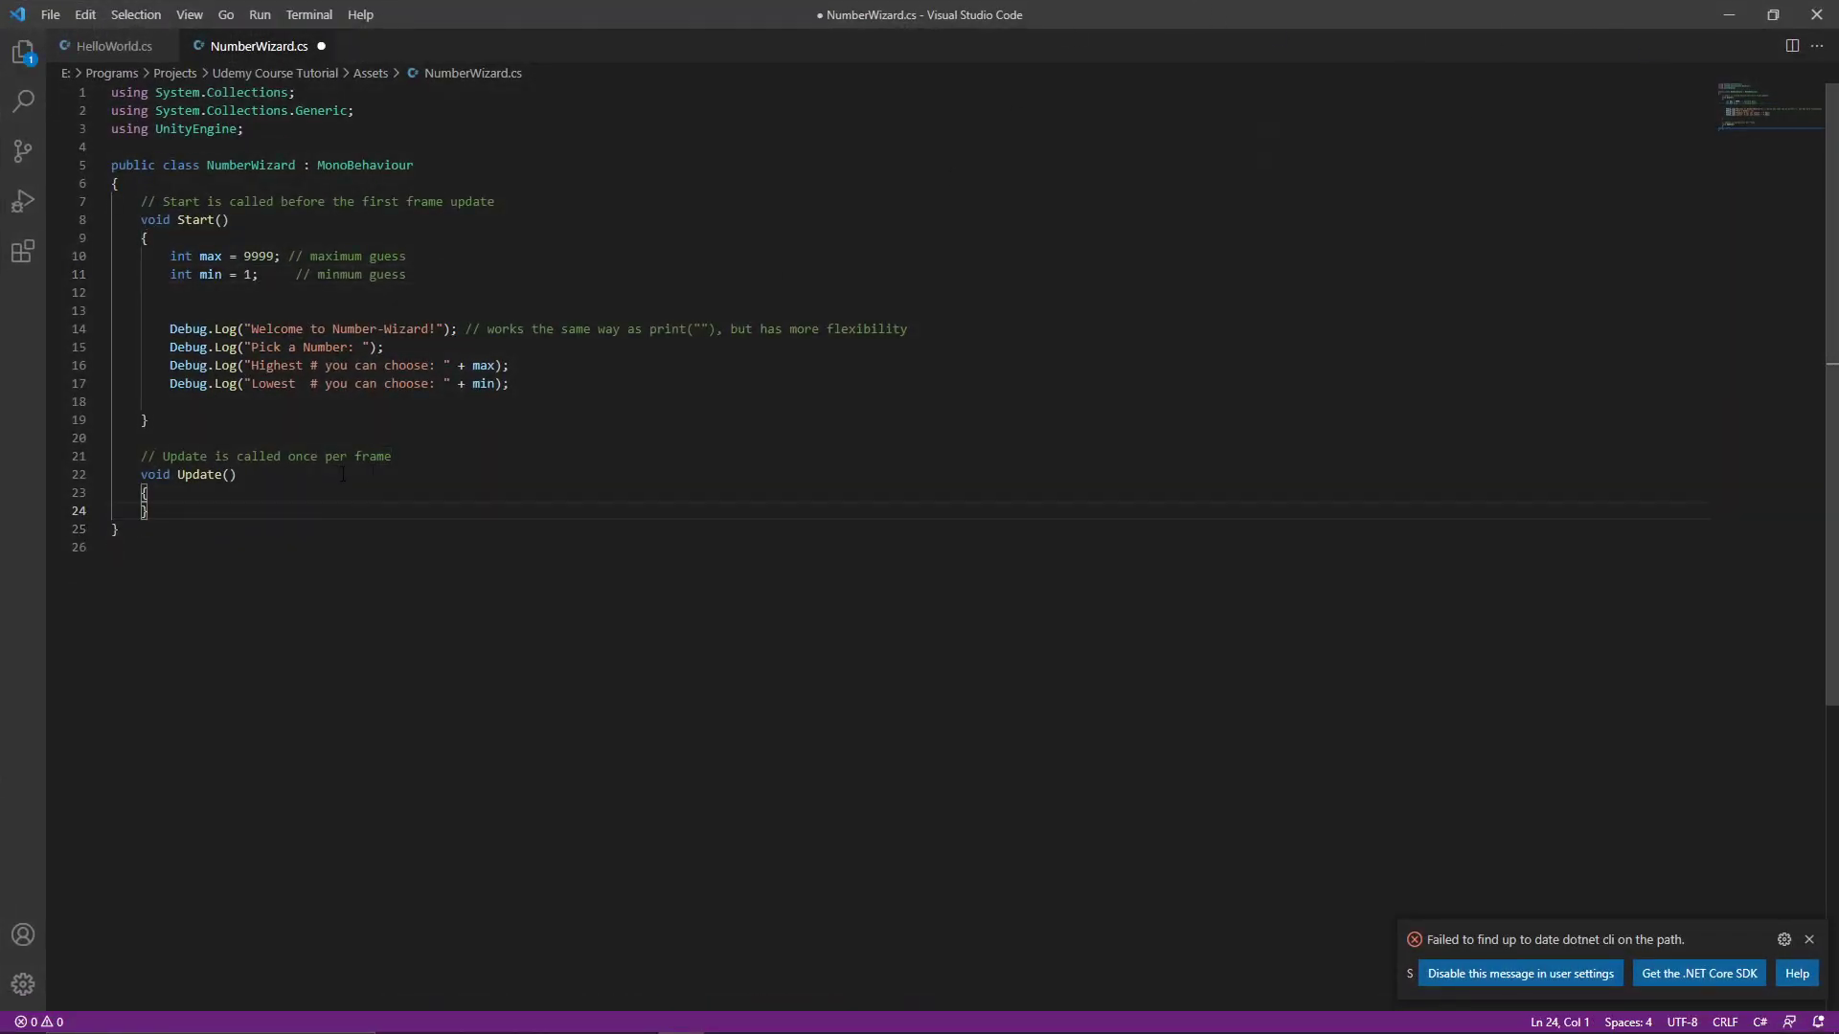
key("Return")
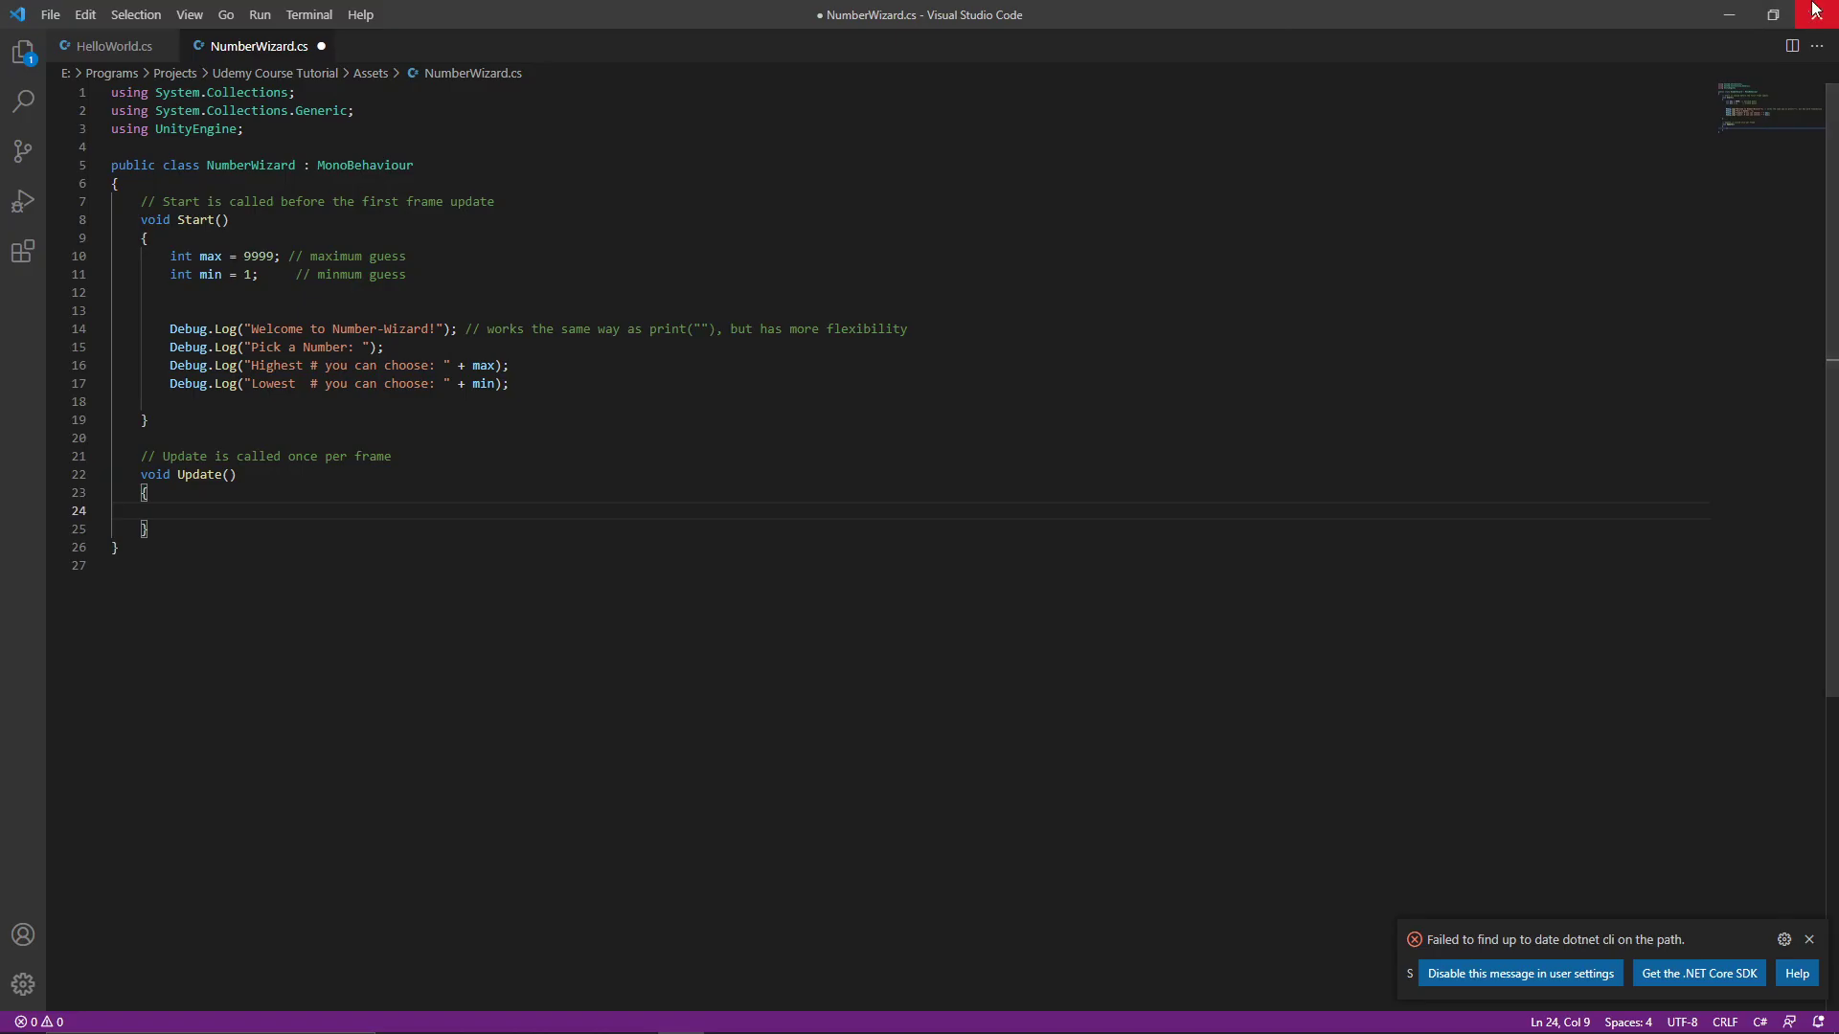
Step: Save NumberWizard.cs and return to Unity so it recompiles
left_click(1732, 15)
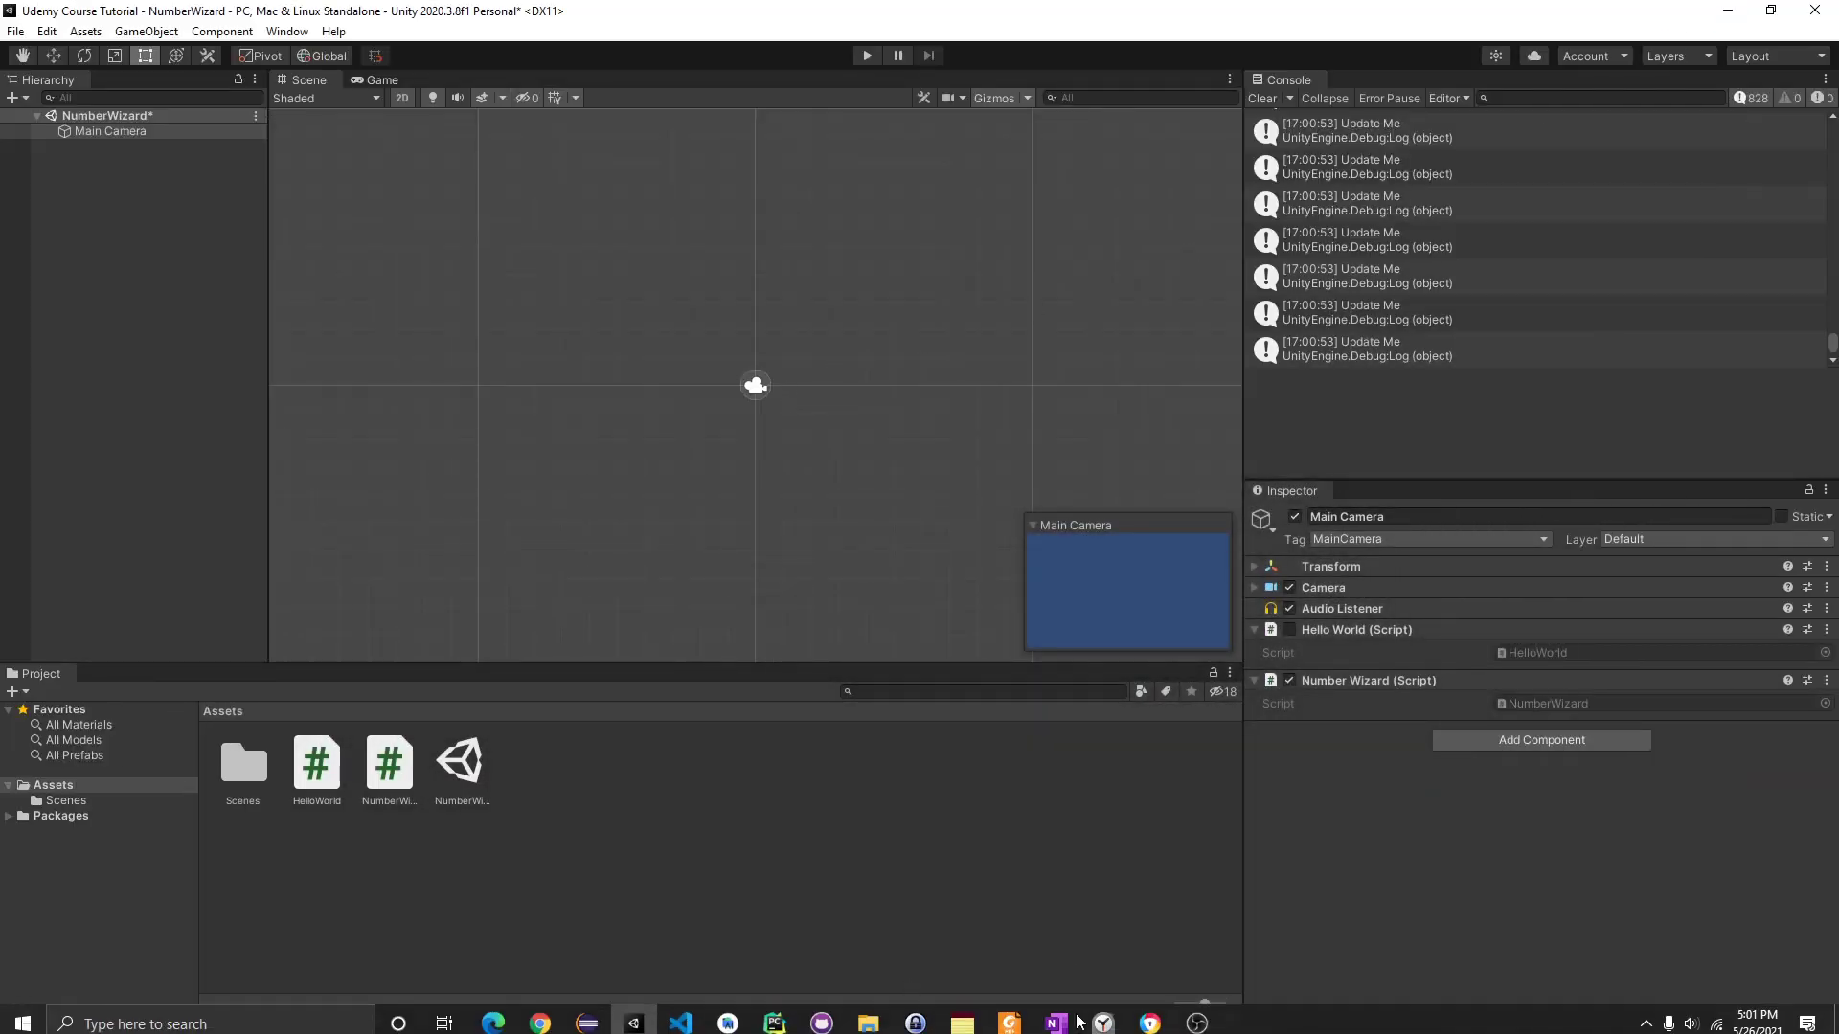
left_click(681, 1015)
key("ctrl+s")
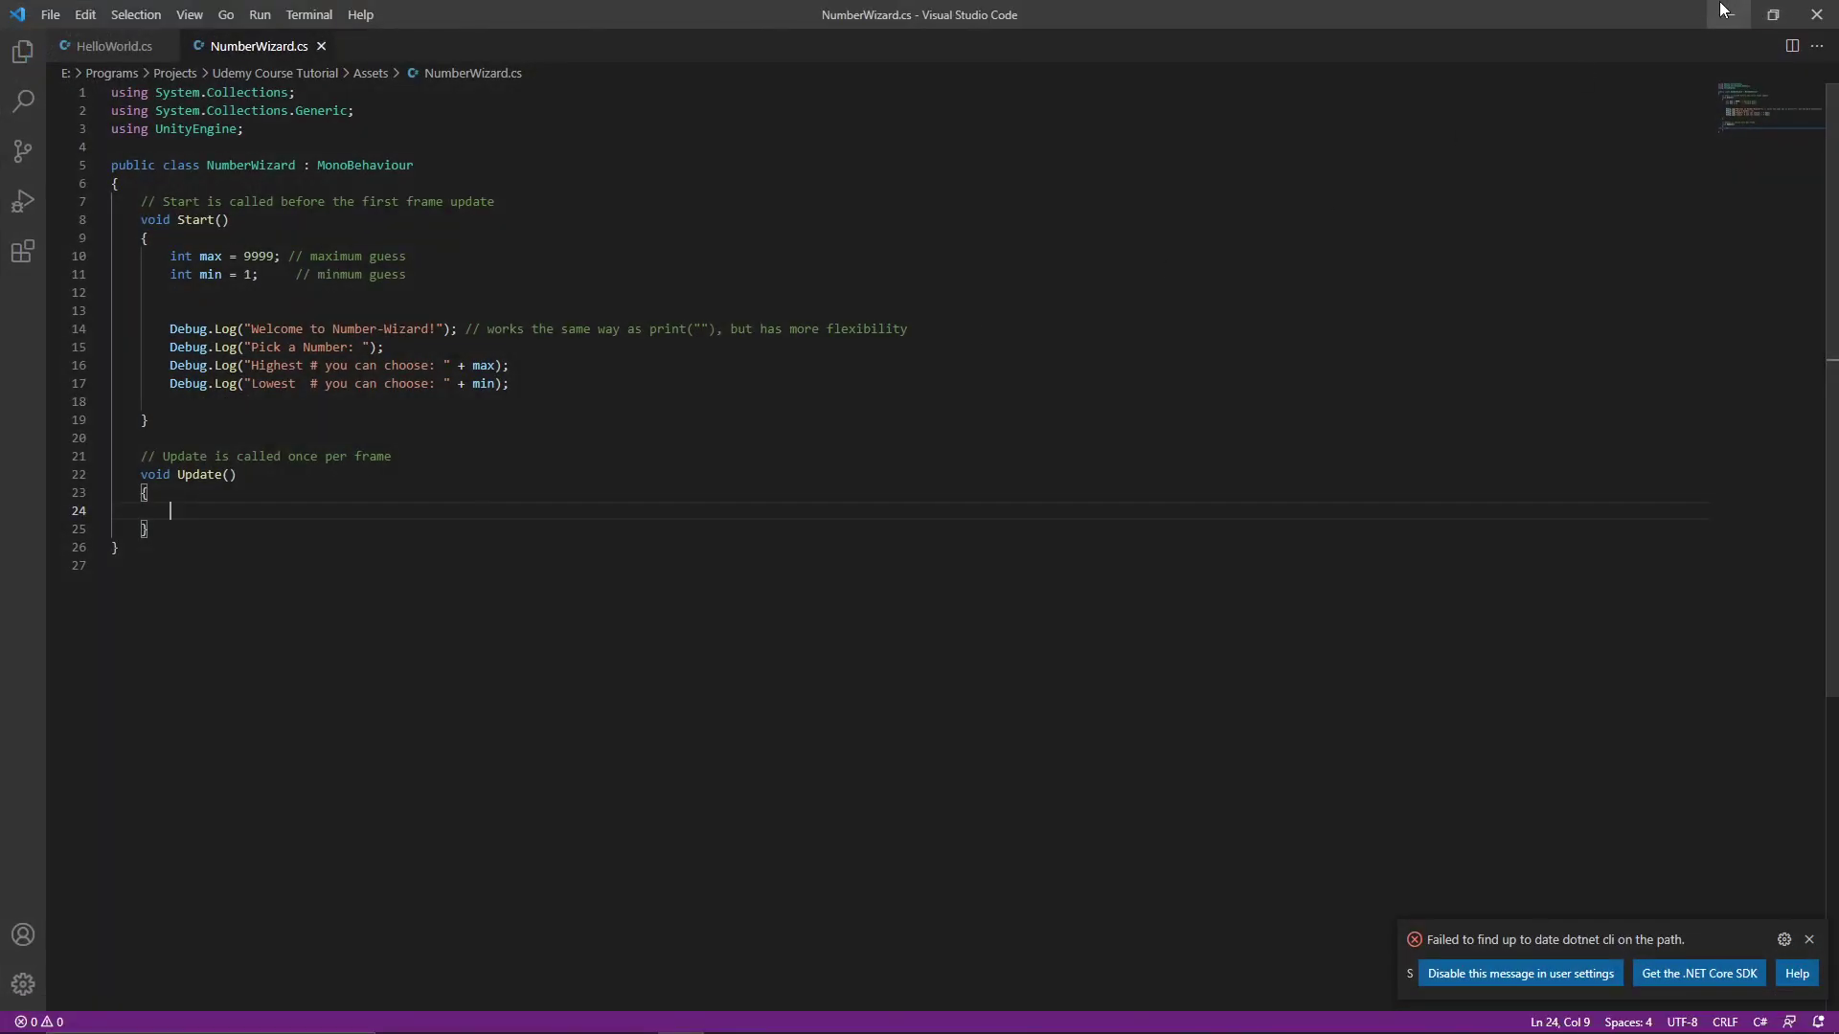
key("alt+Tab")
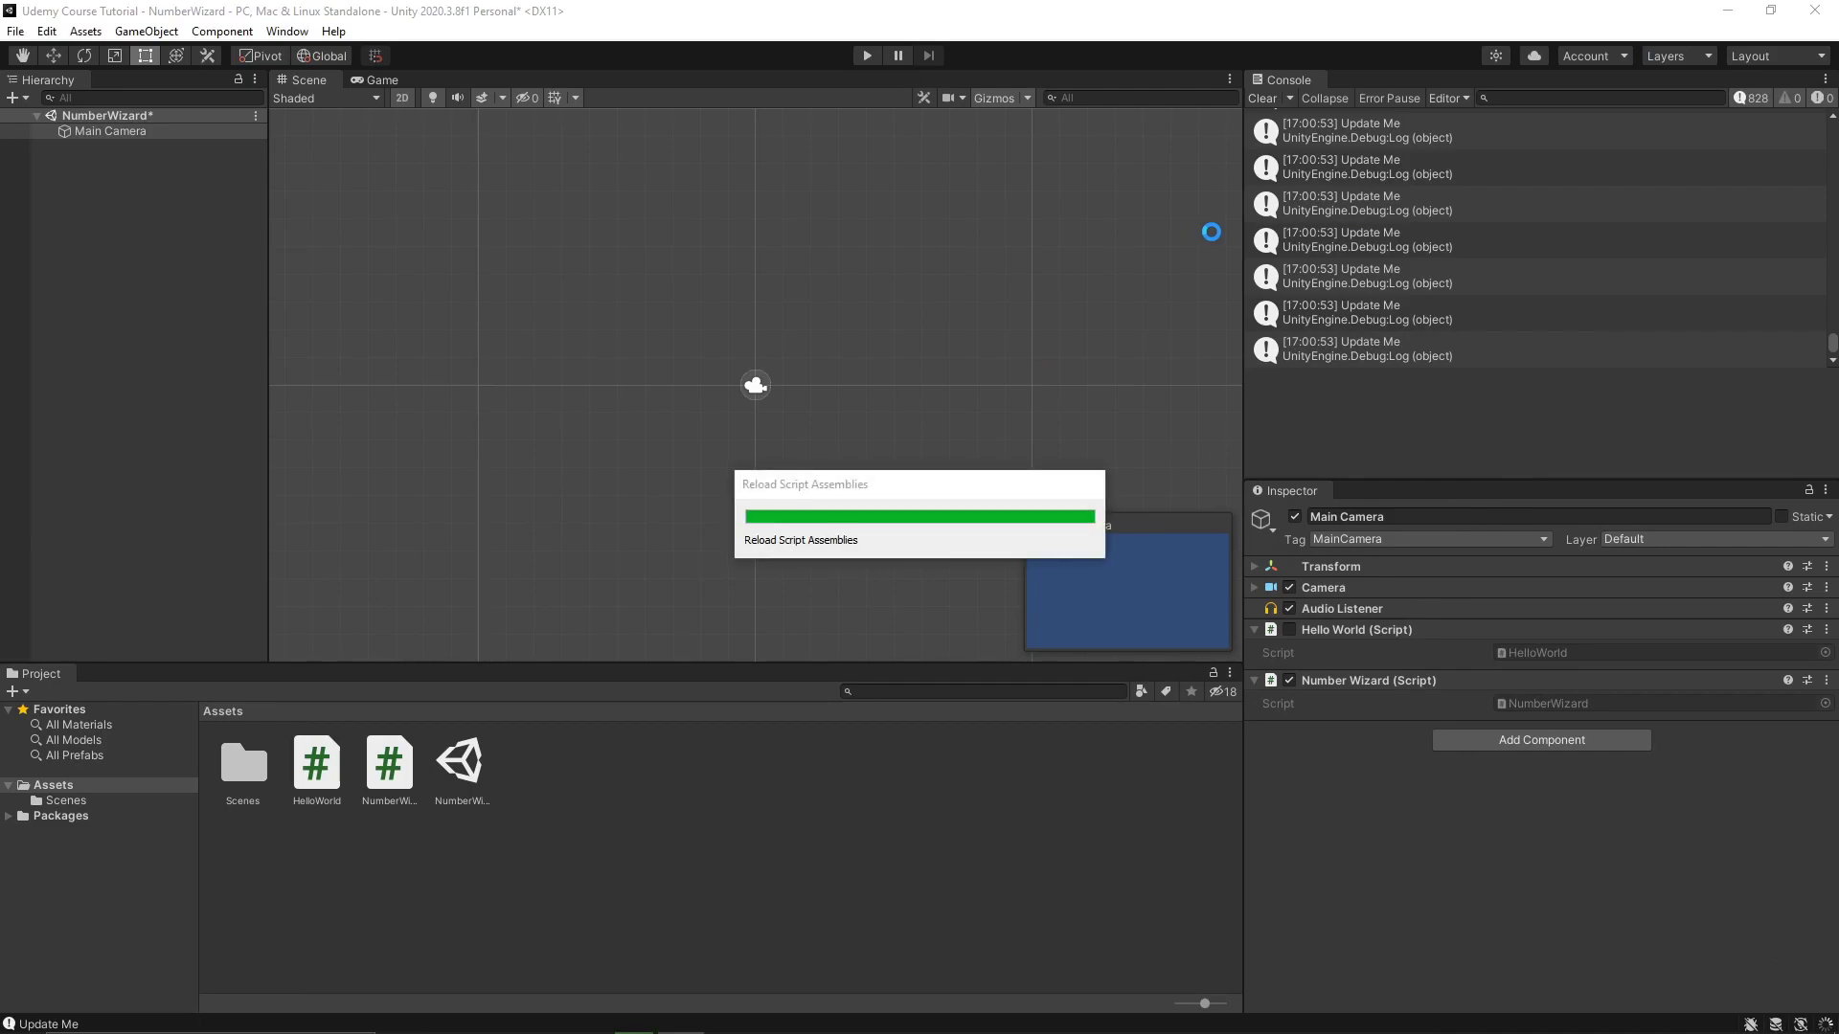
Step: Run the game, inspect the 'Highest # you can choose: 9999' console entry, then stop play
left_click(867, 55)
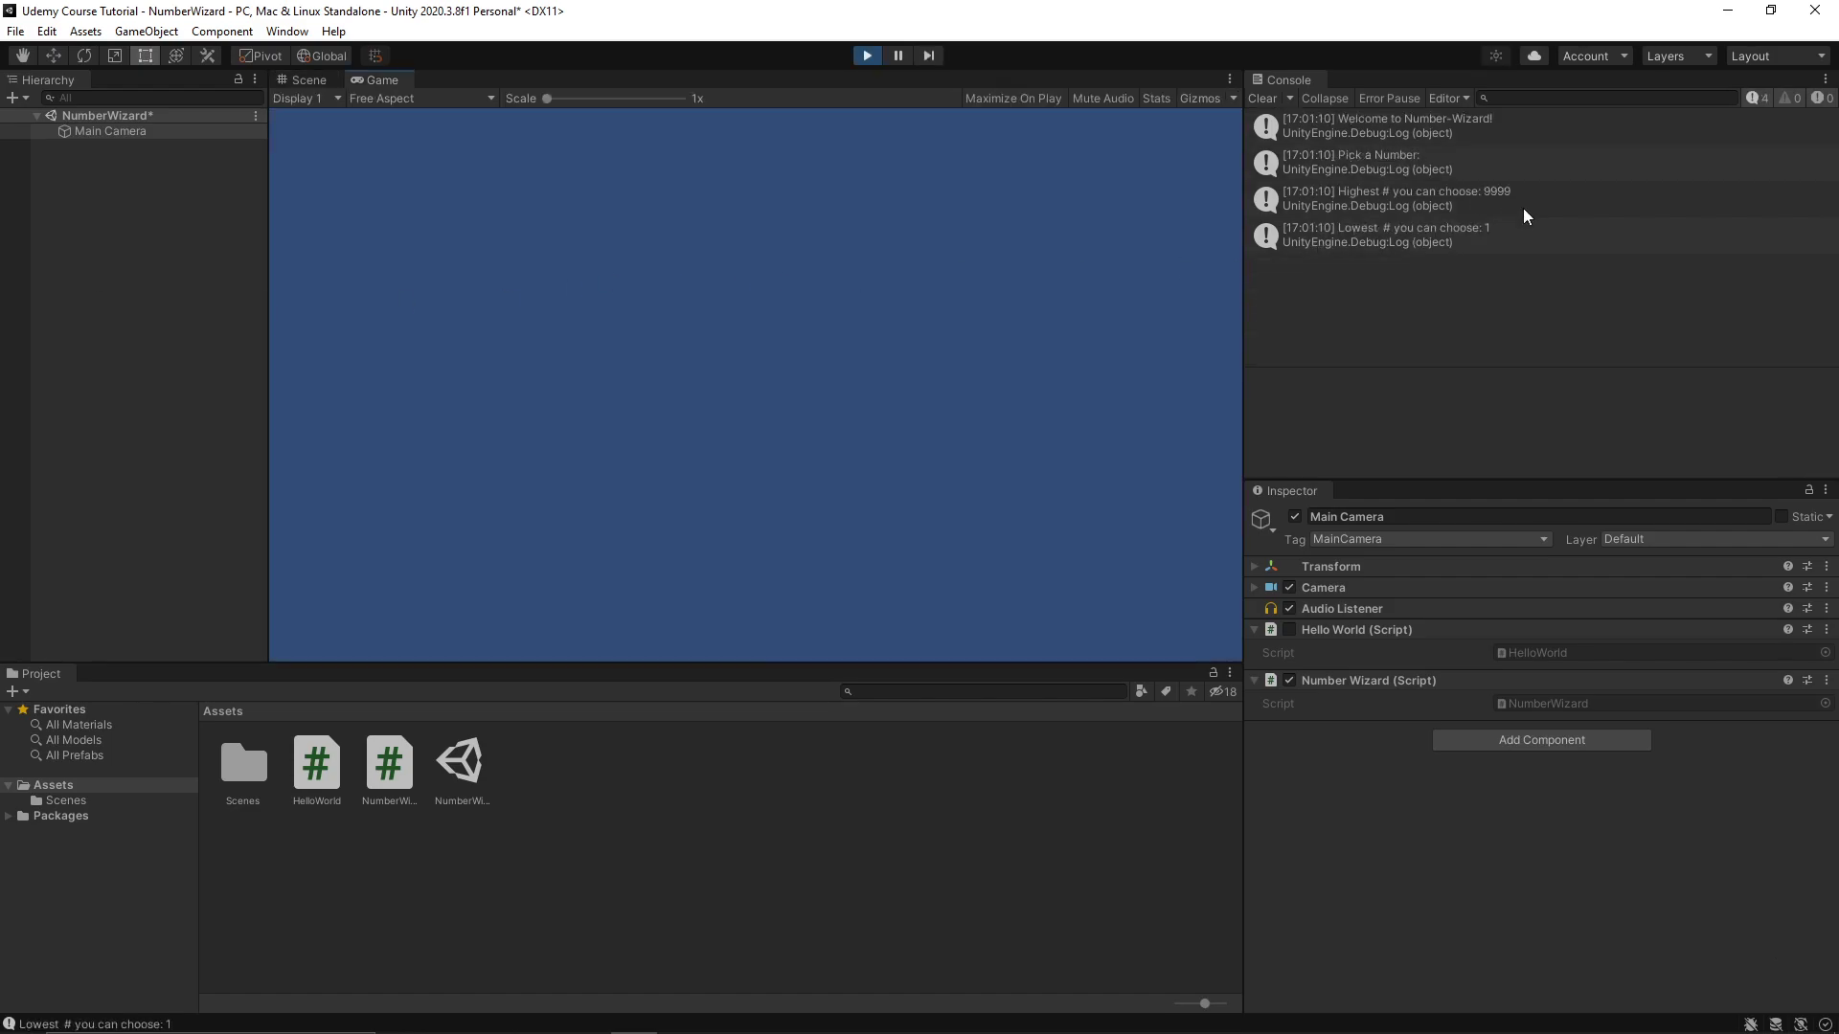
left_click(1493, 212)
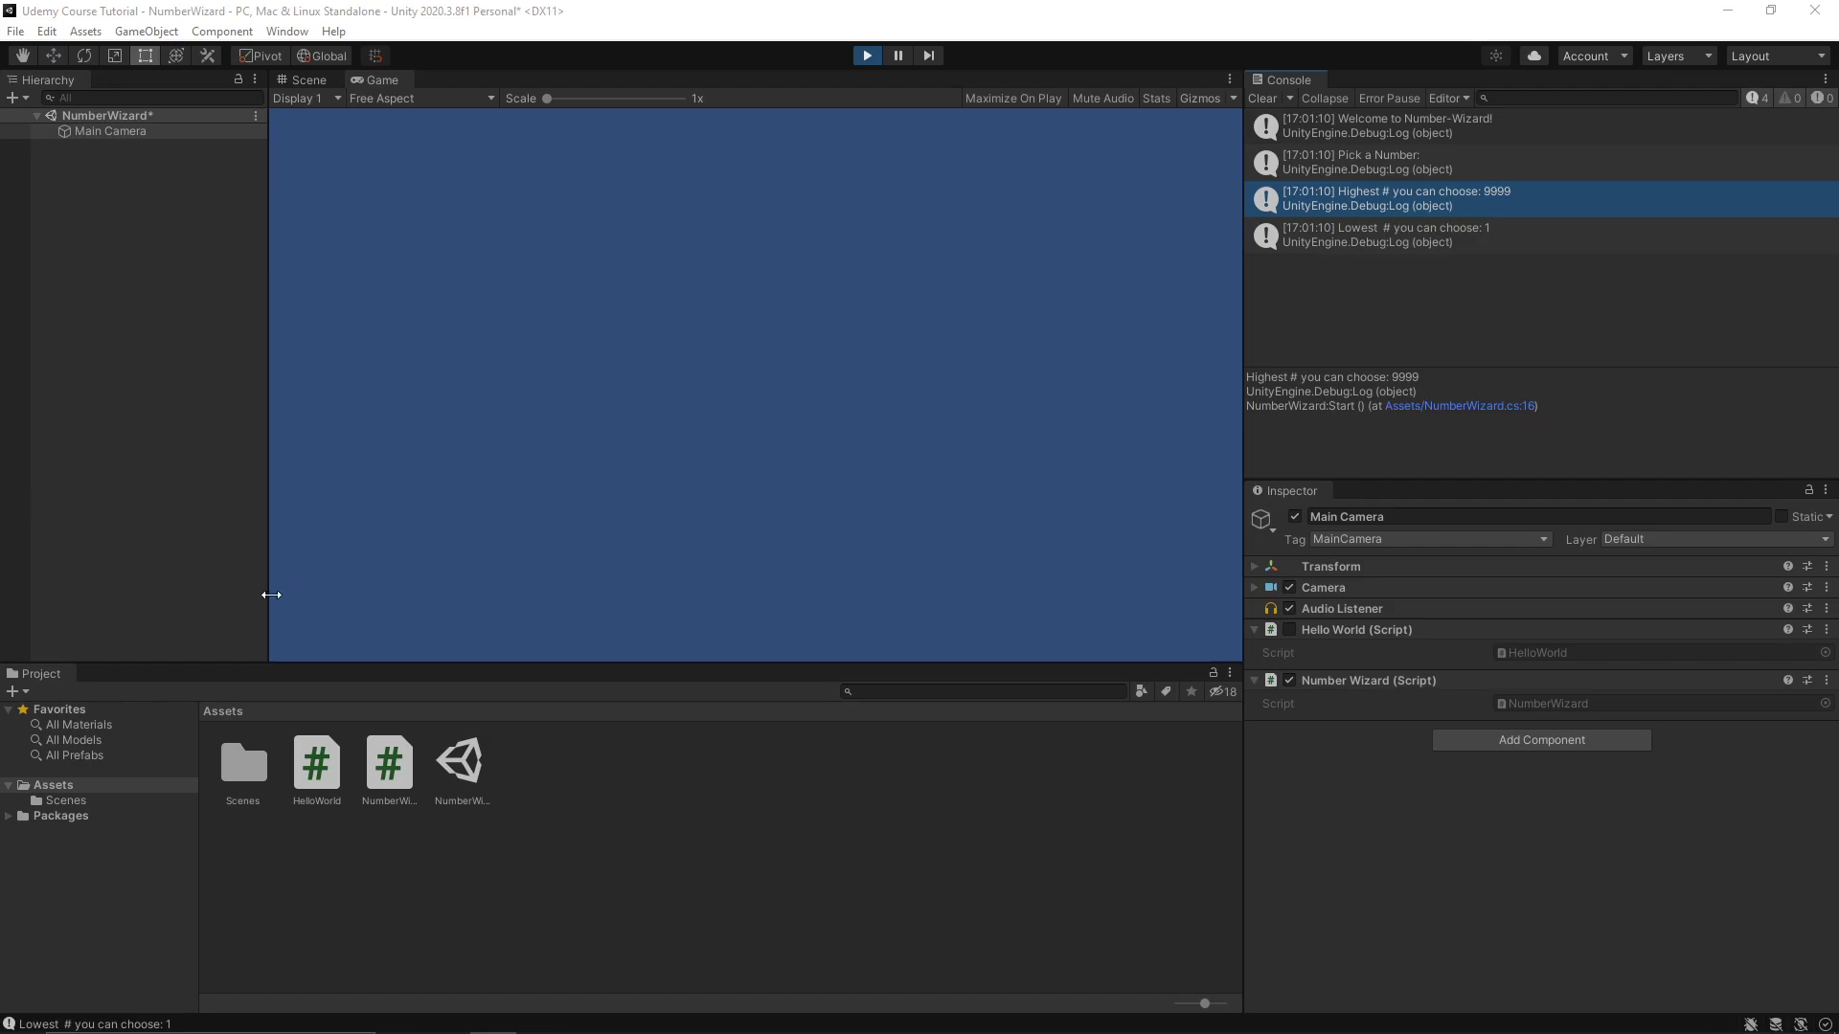
left_click(873, 60)
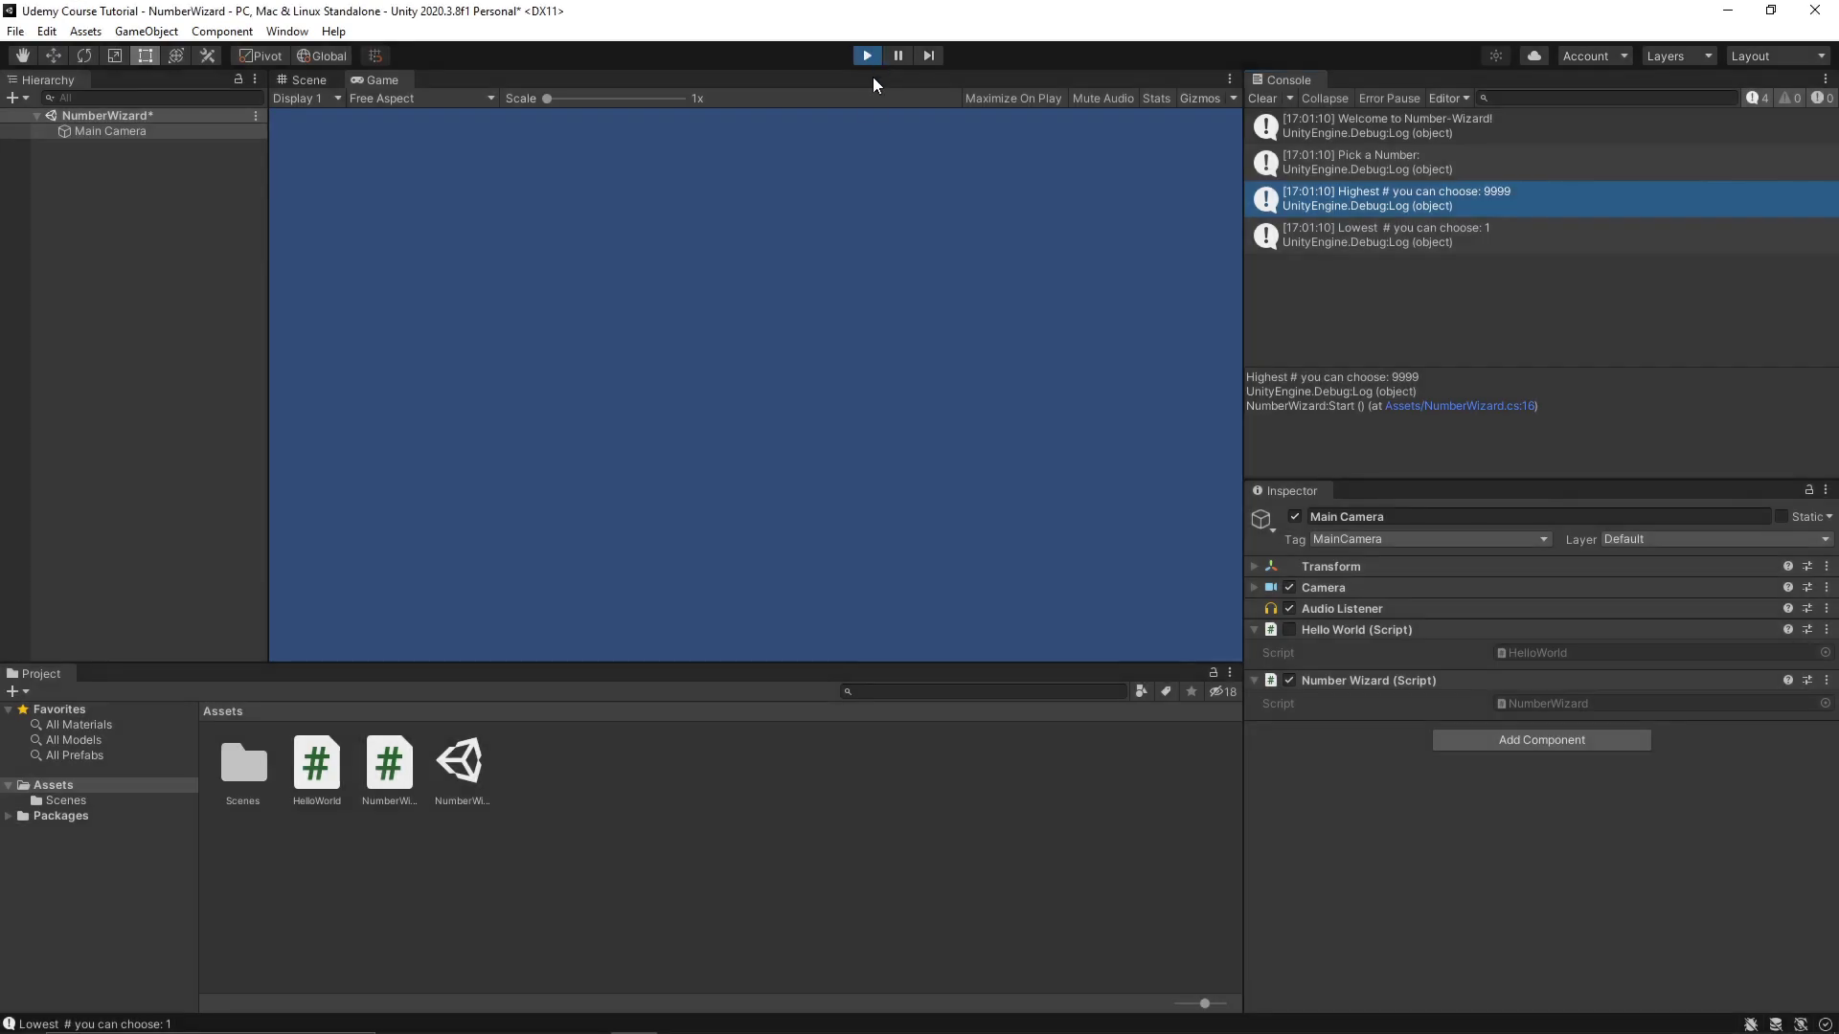
Step: Change the max value on line 10 from 9999 to 1000
left_click(680, 1015)
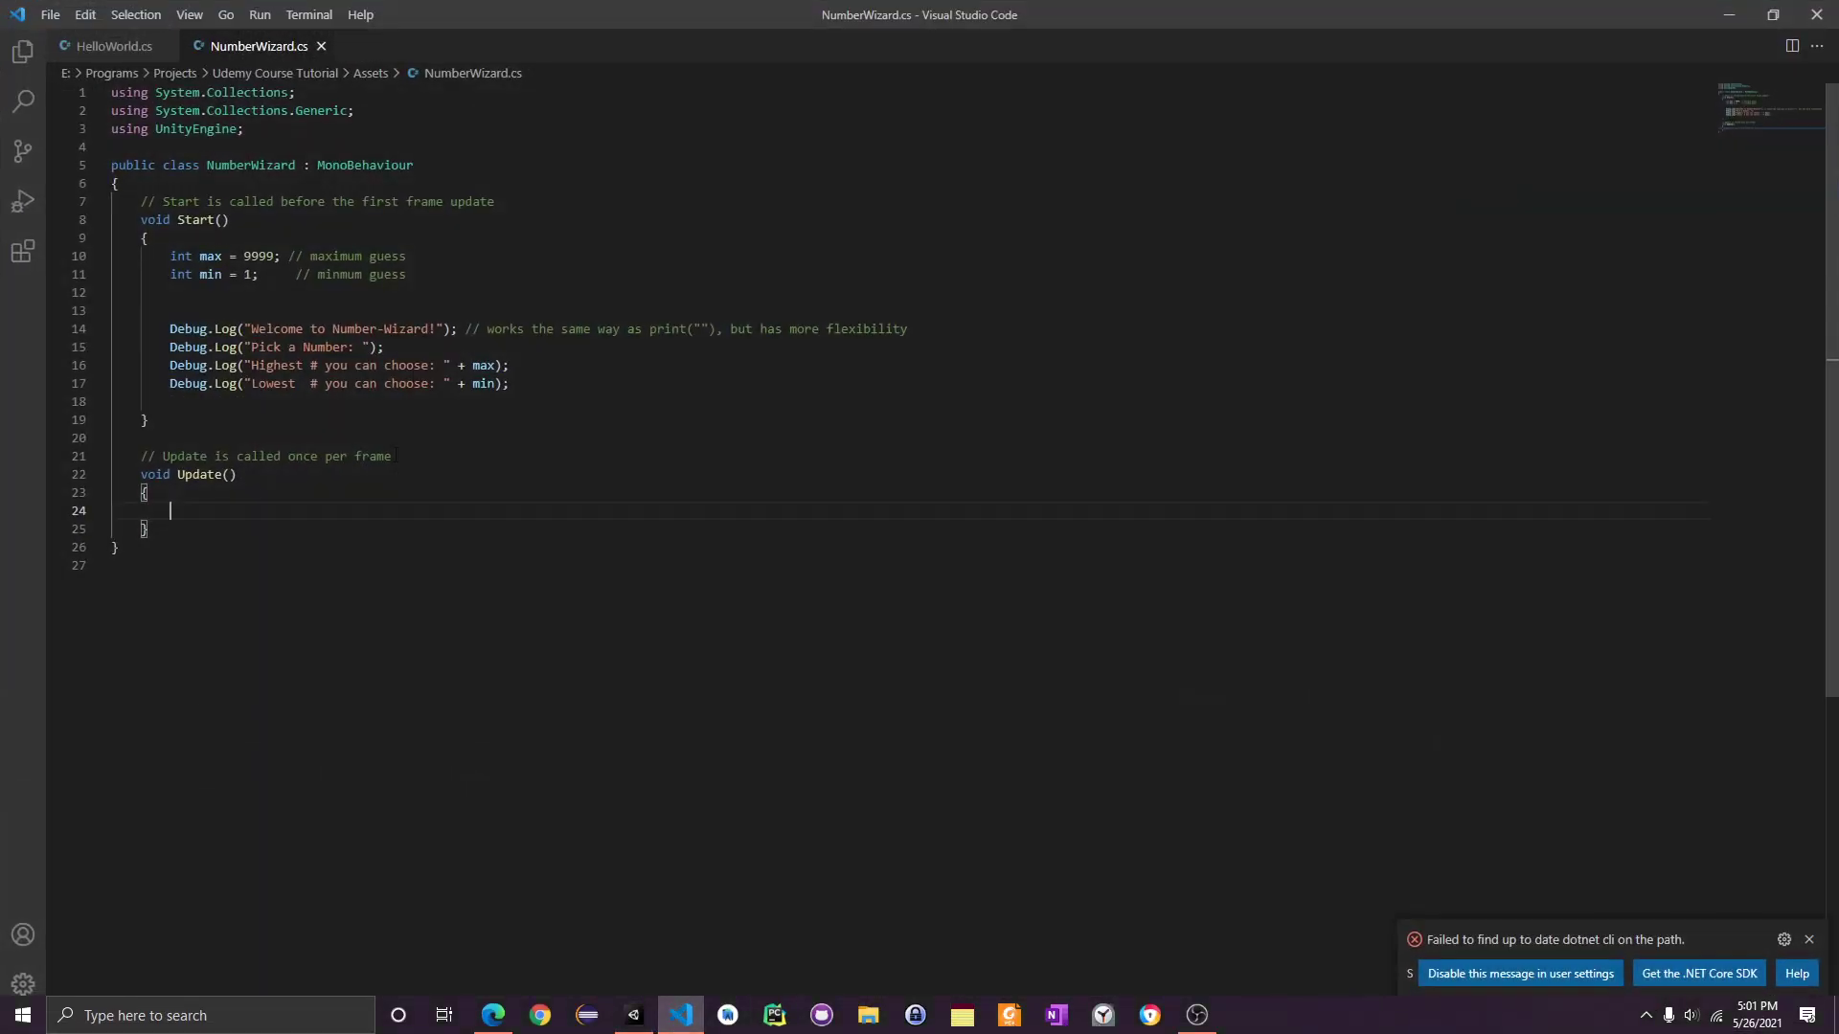
double_click(259, 256)
type("10")
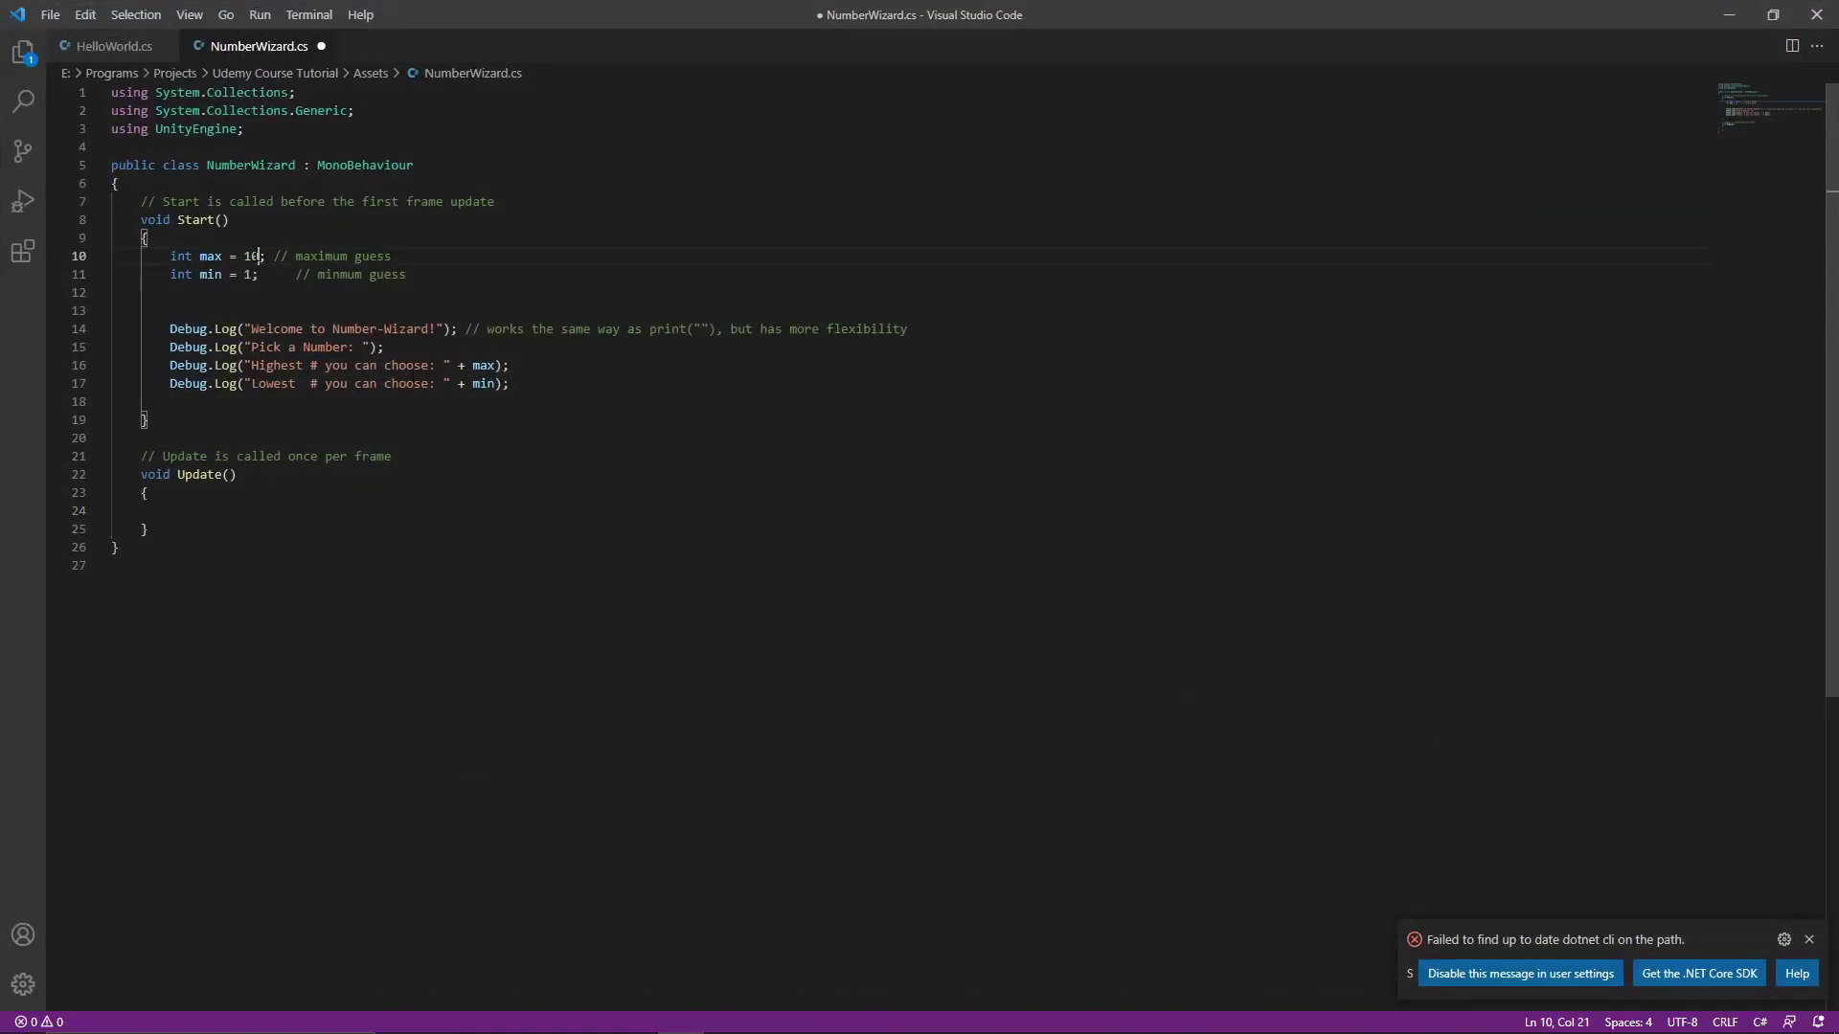
type("00")
Step: Append 'value' to the max and min comments, giving 'maximum guess value' and 'minmum guess value'
left_click(295, 275)
key("BackSpace")
left_click(467, 278)
type("value")
key("Up")
type("va;")
key("BackSpace")
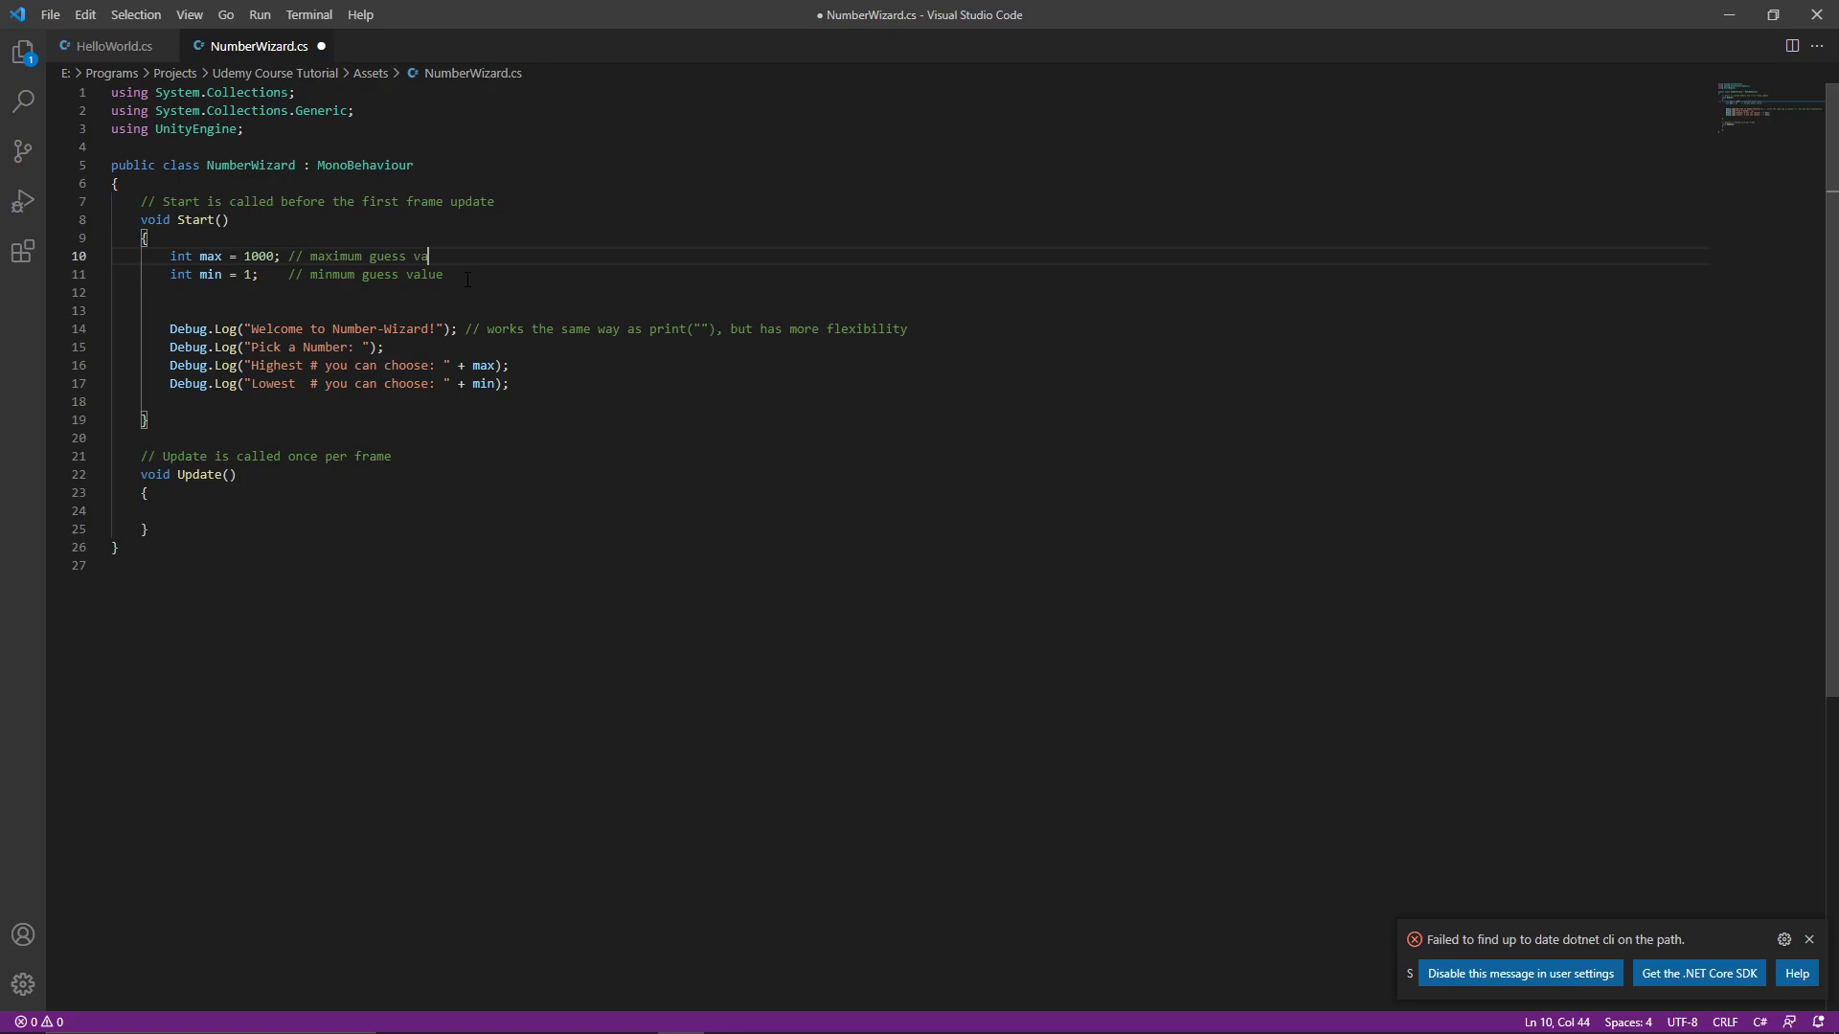
type("lue")
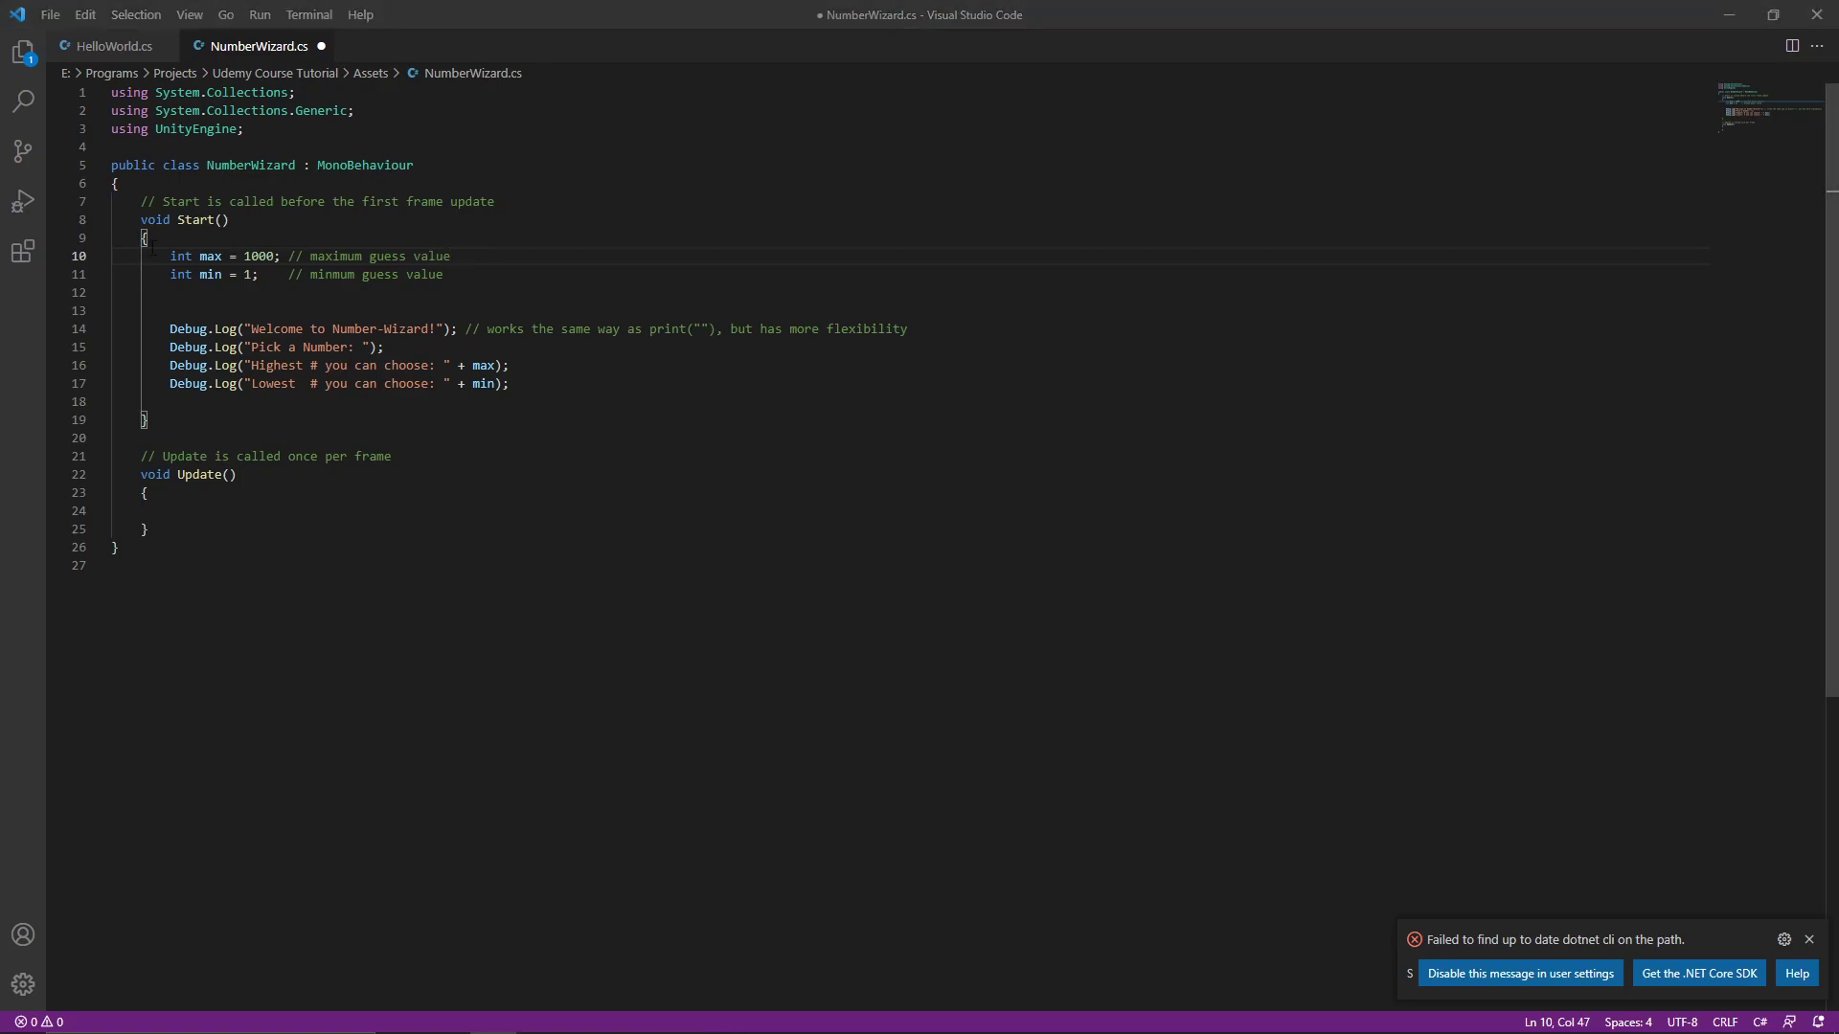
left_click(192, 329)
Step: Remove the extra blank line and add Debug.Log("Tell me if your # is higher or lower than 500"); after the Lowest log
key("Up")
key("BackSpace")
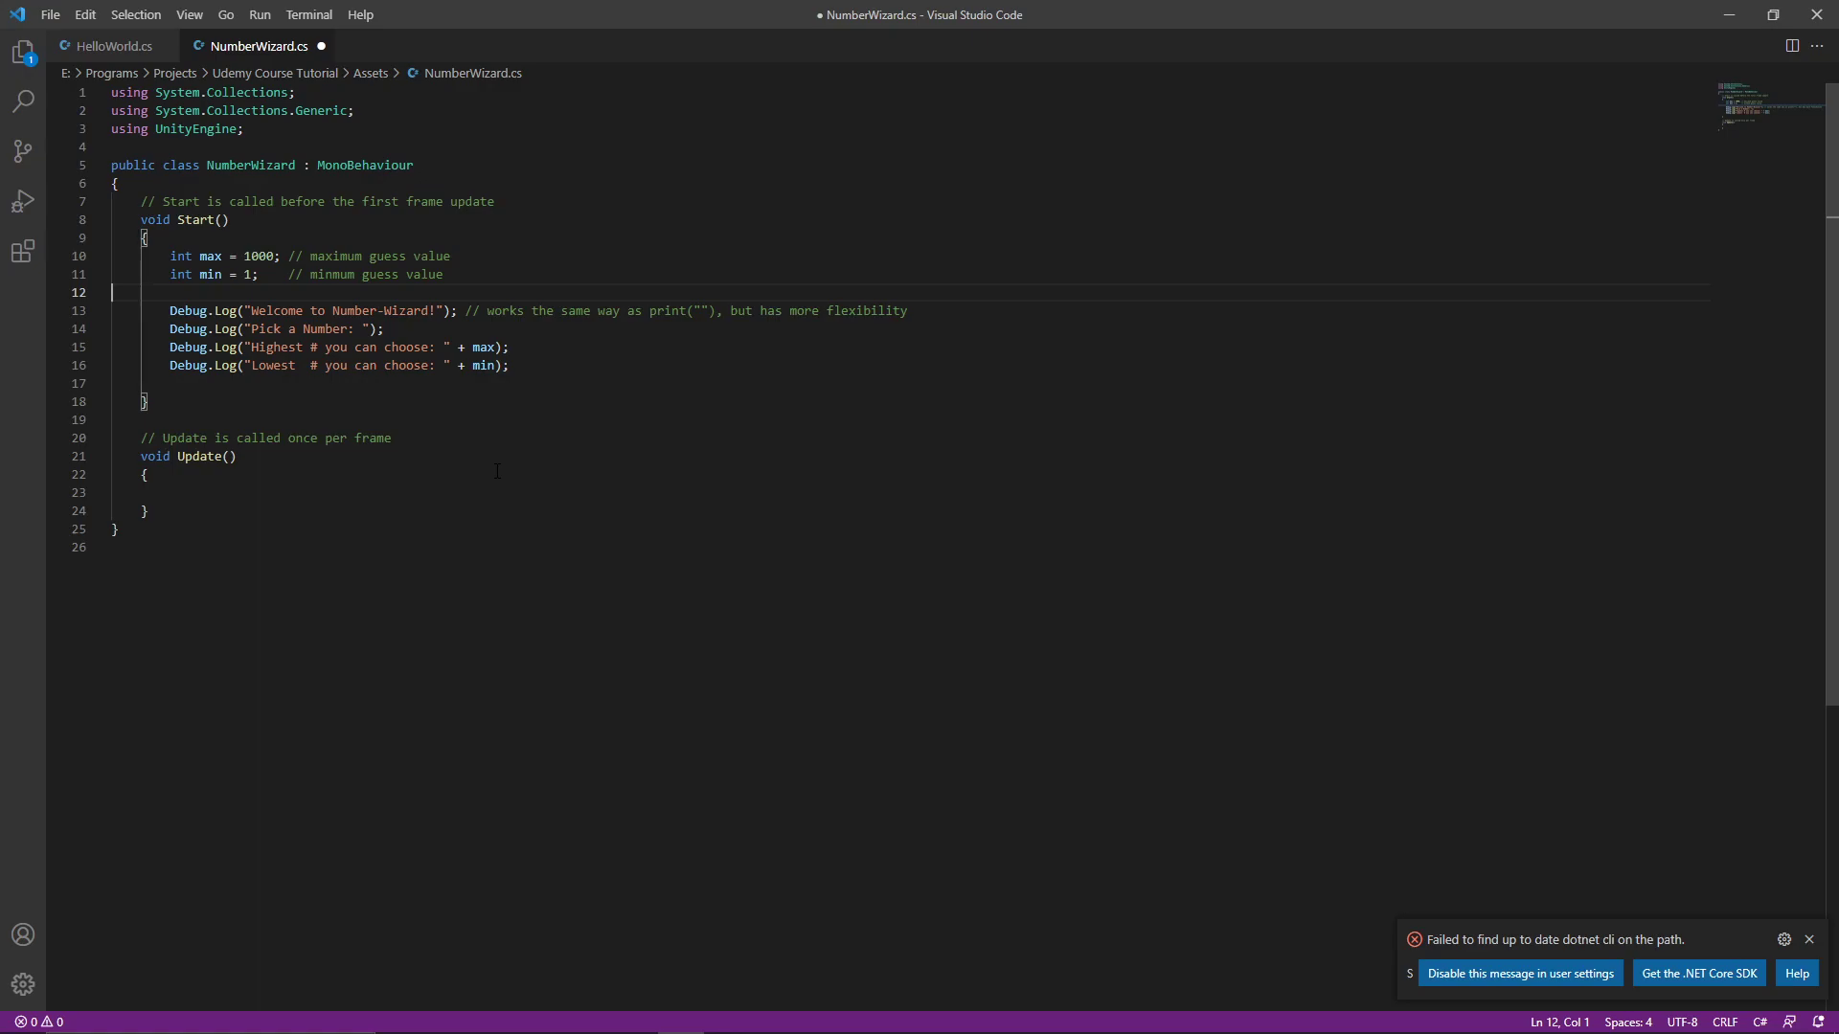
left_click(532, 387)
type("Debug.L")
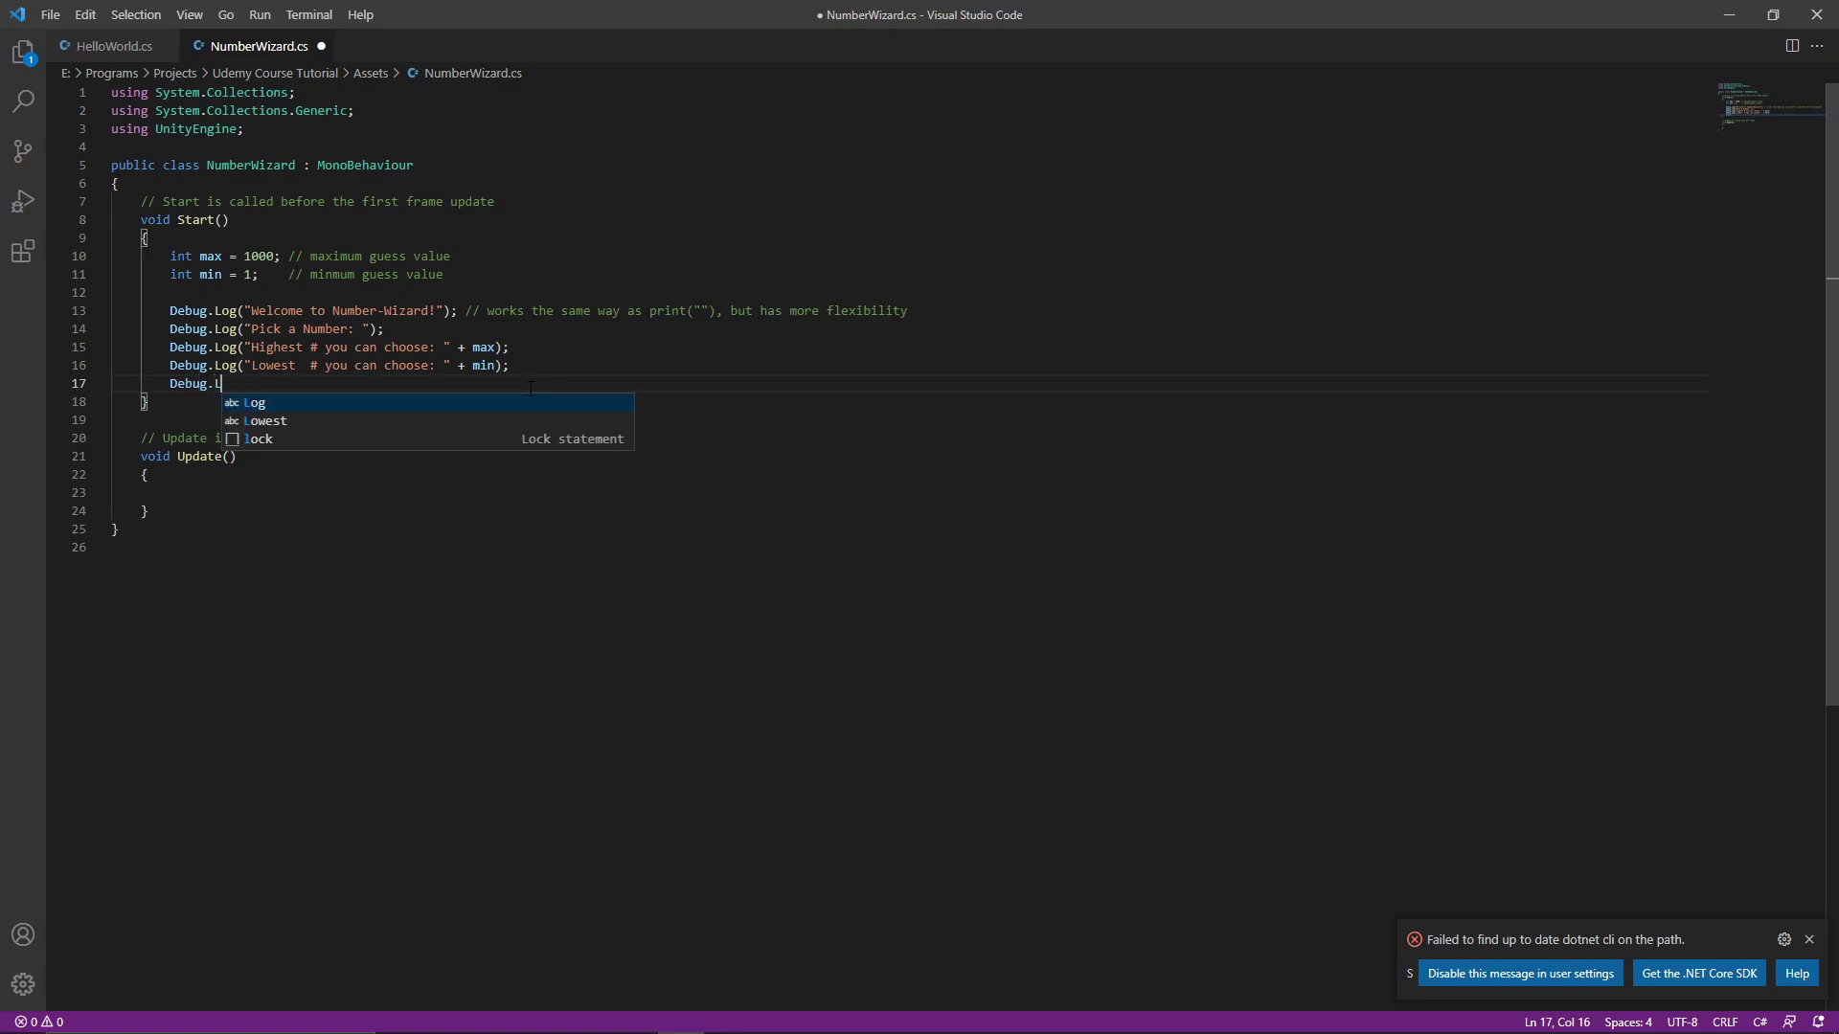
key("Tab")
type("(\"T")
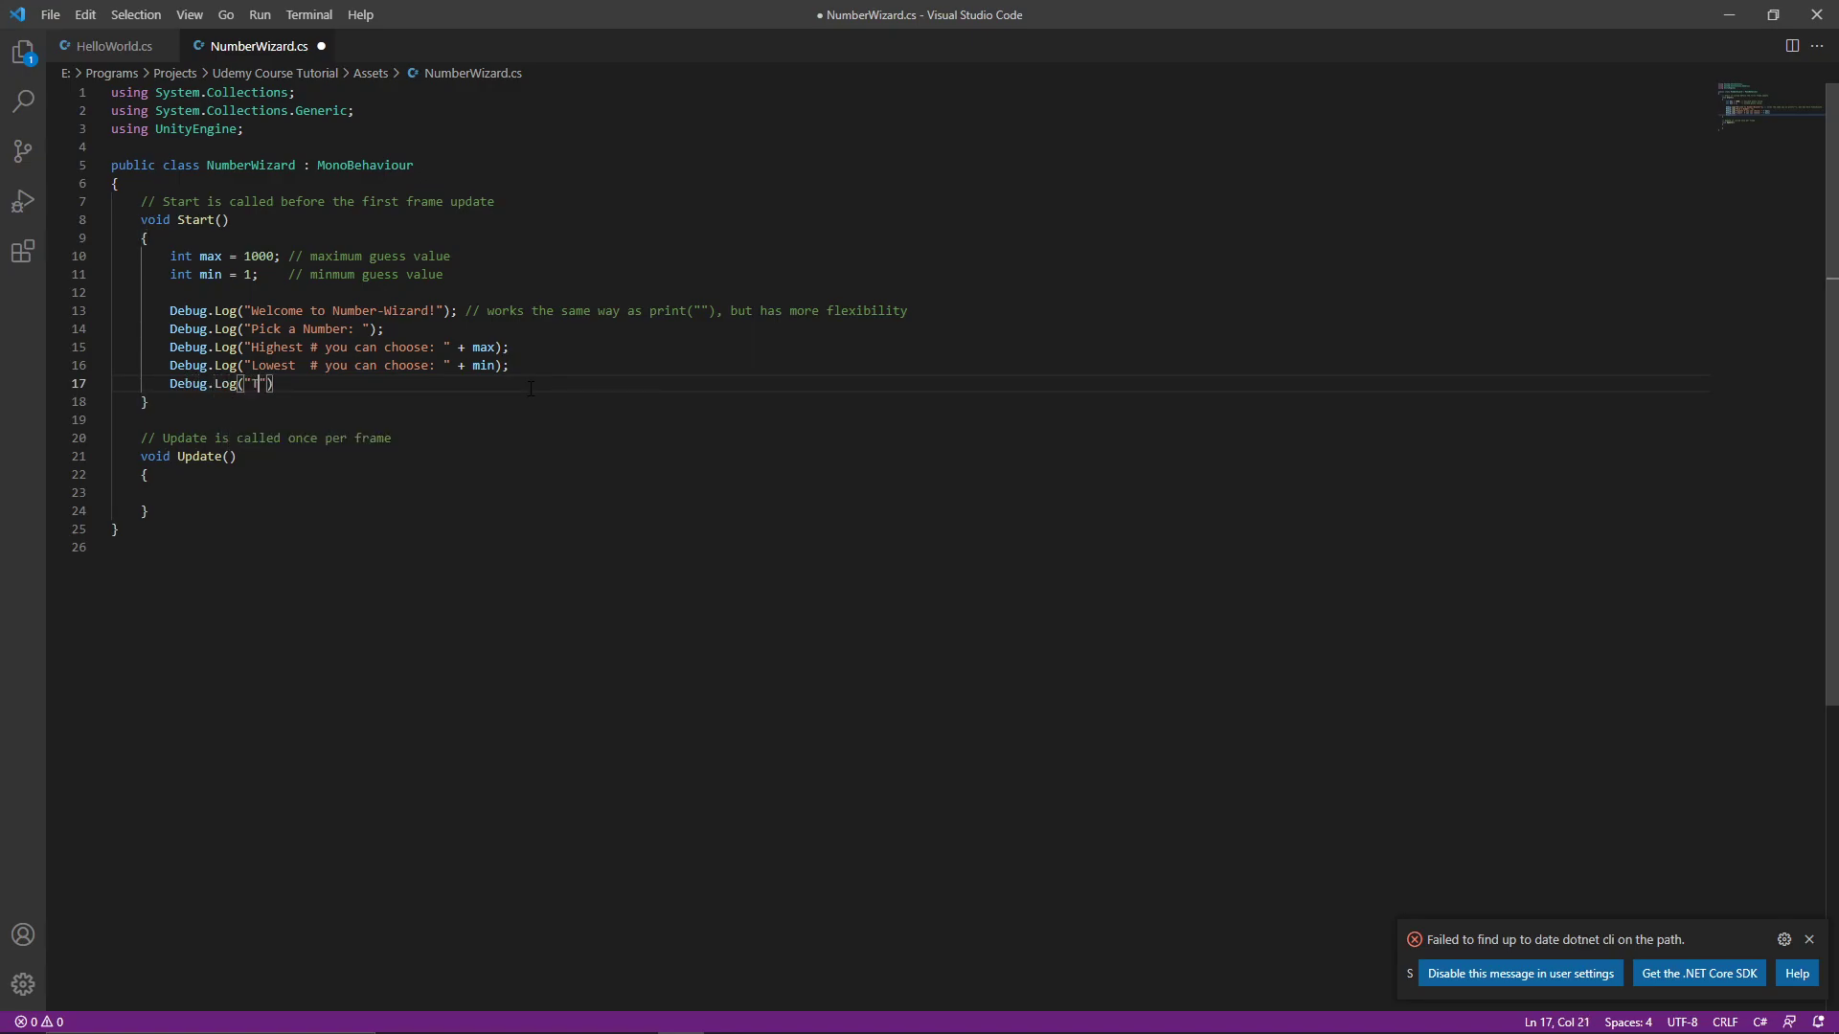
type("ell ")
type("me if your ")
type("# is hi")
type("gher or low")
type("er")
key("BackSpace")
type("than")
type("\" ")
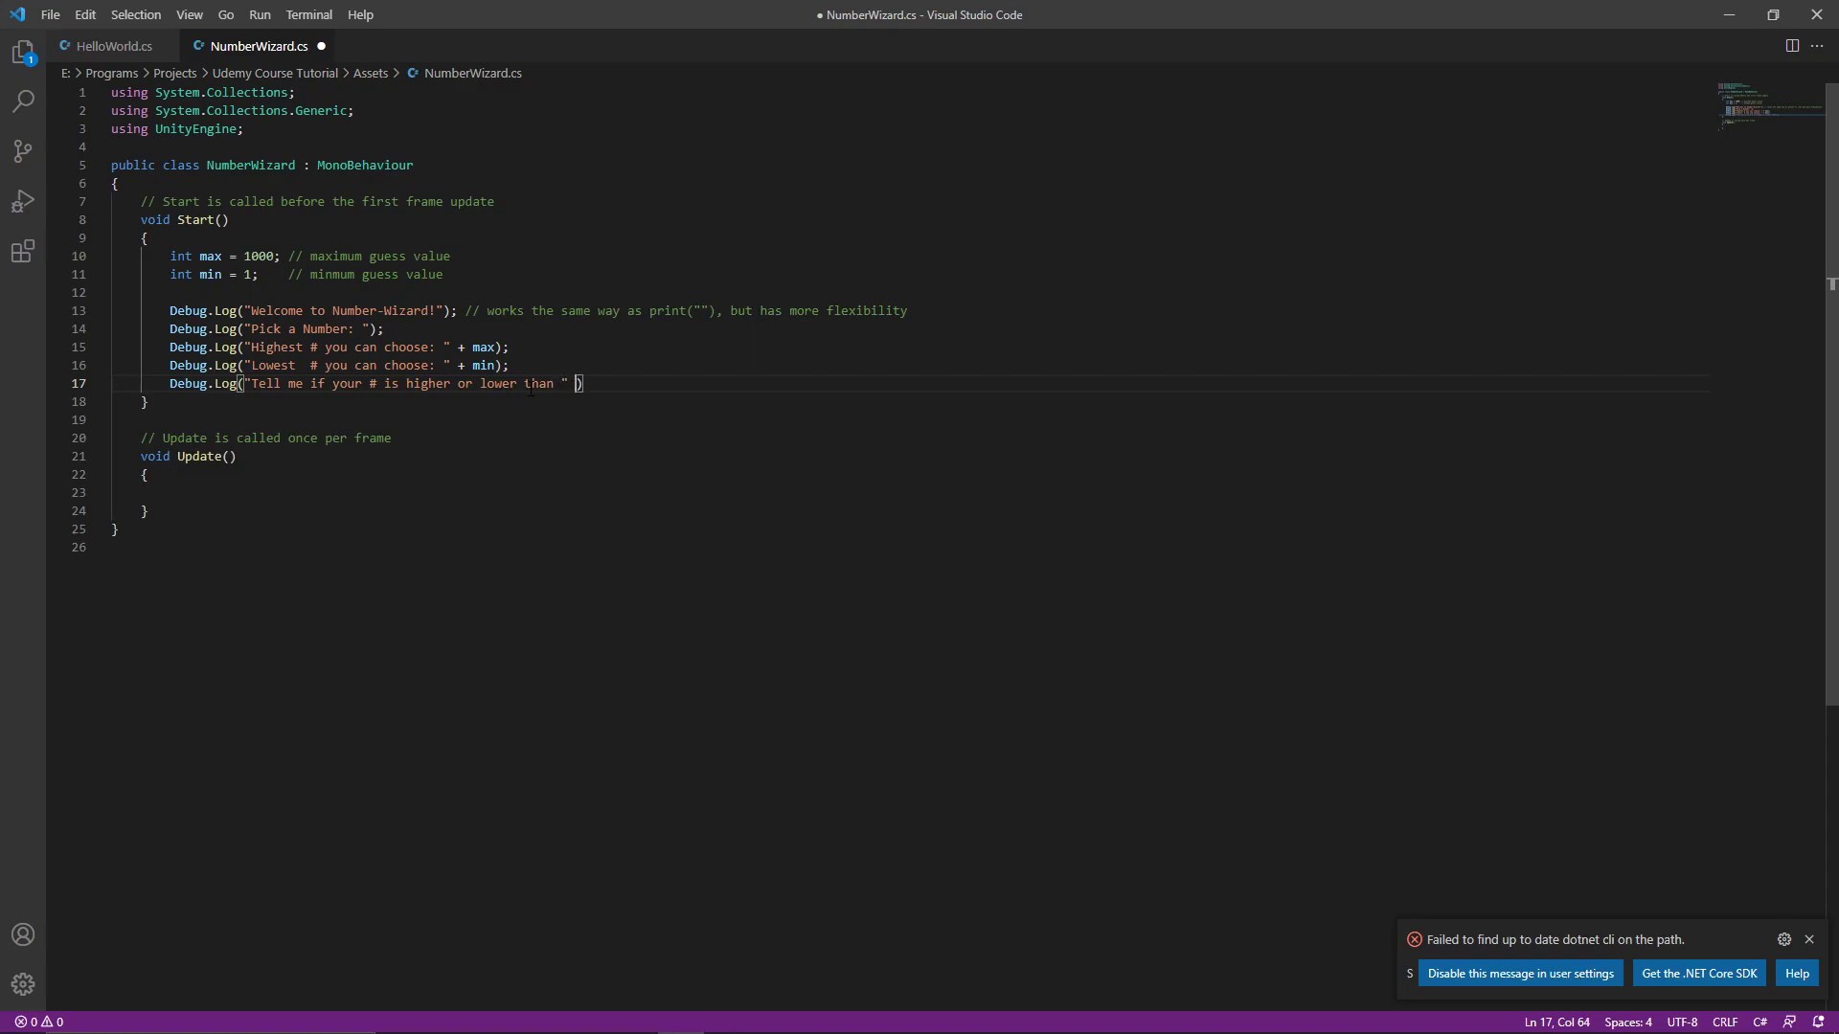
type("+")
key("BackSpace")
key("BackSpace")
key("BackSpace")
key("BackSpace")
type("500\")(")
key("BackSpace")
type(";")
key("Return")
Step: Add Debug.Log("Push Up = Higher, Push Down = Lower, Press Enter = Correct"); on the new line
type("De")
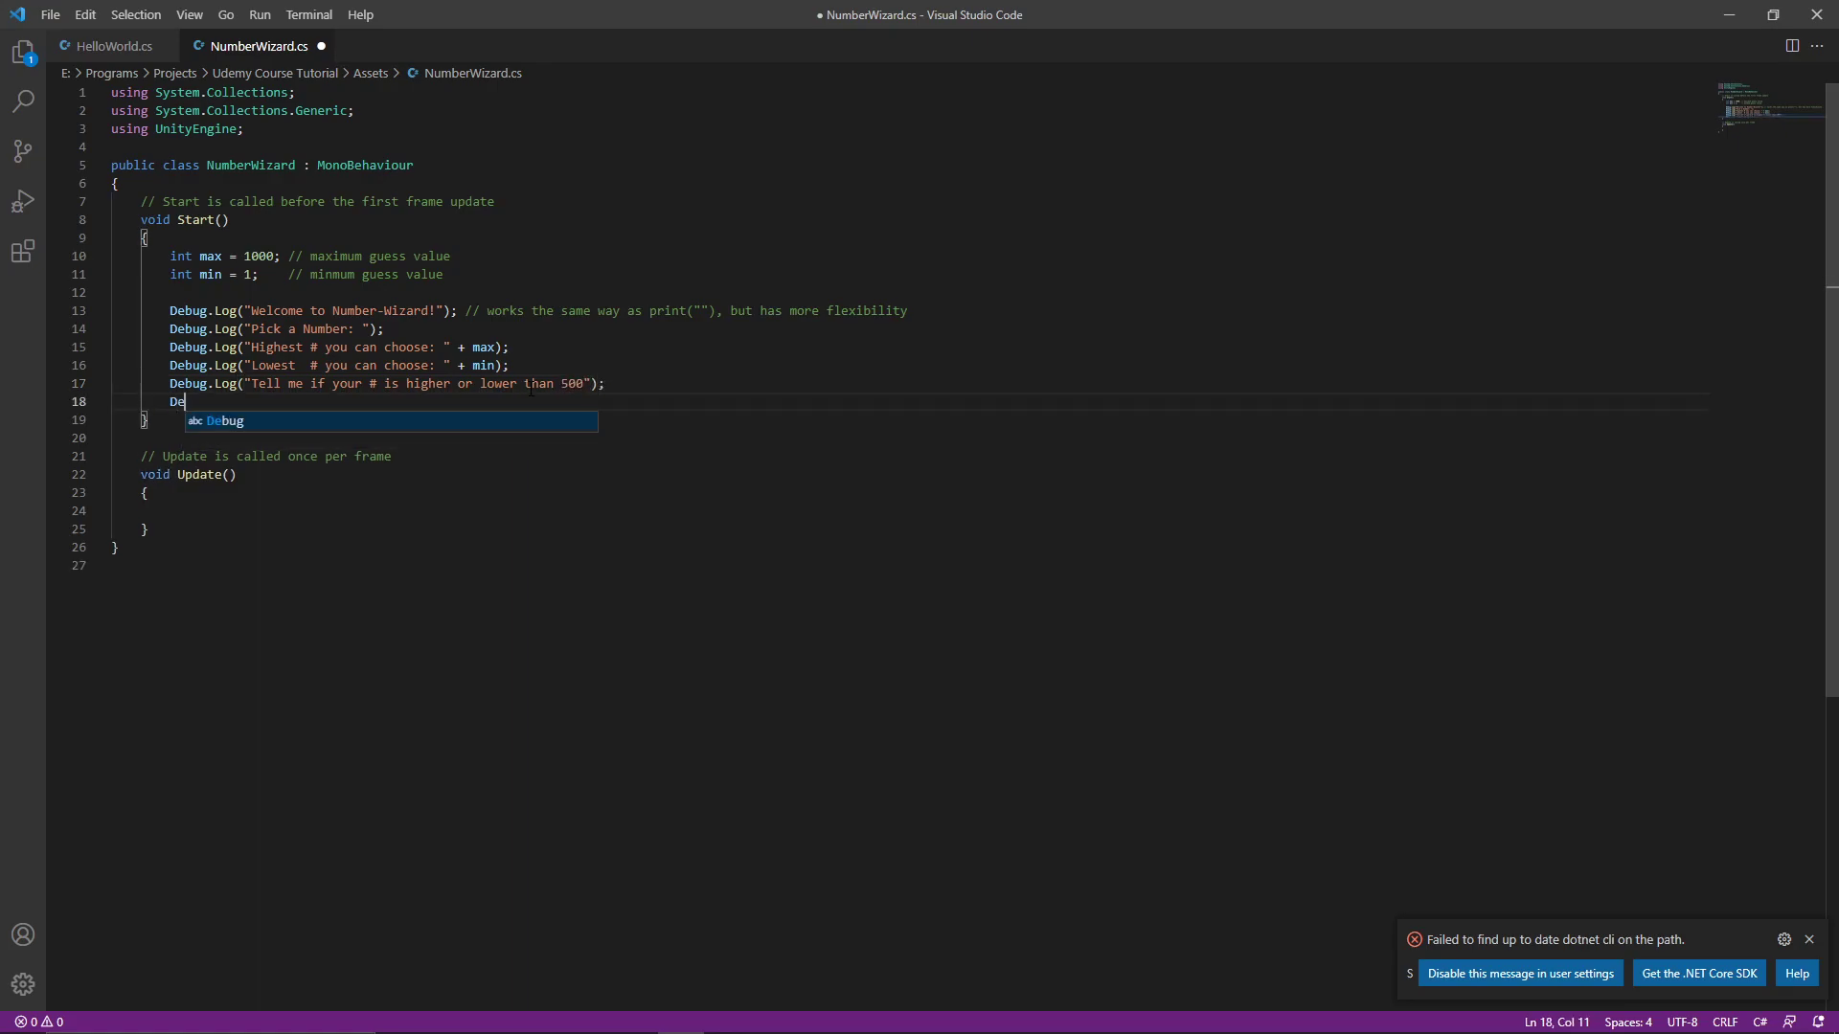
type("bug.L")
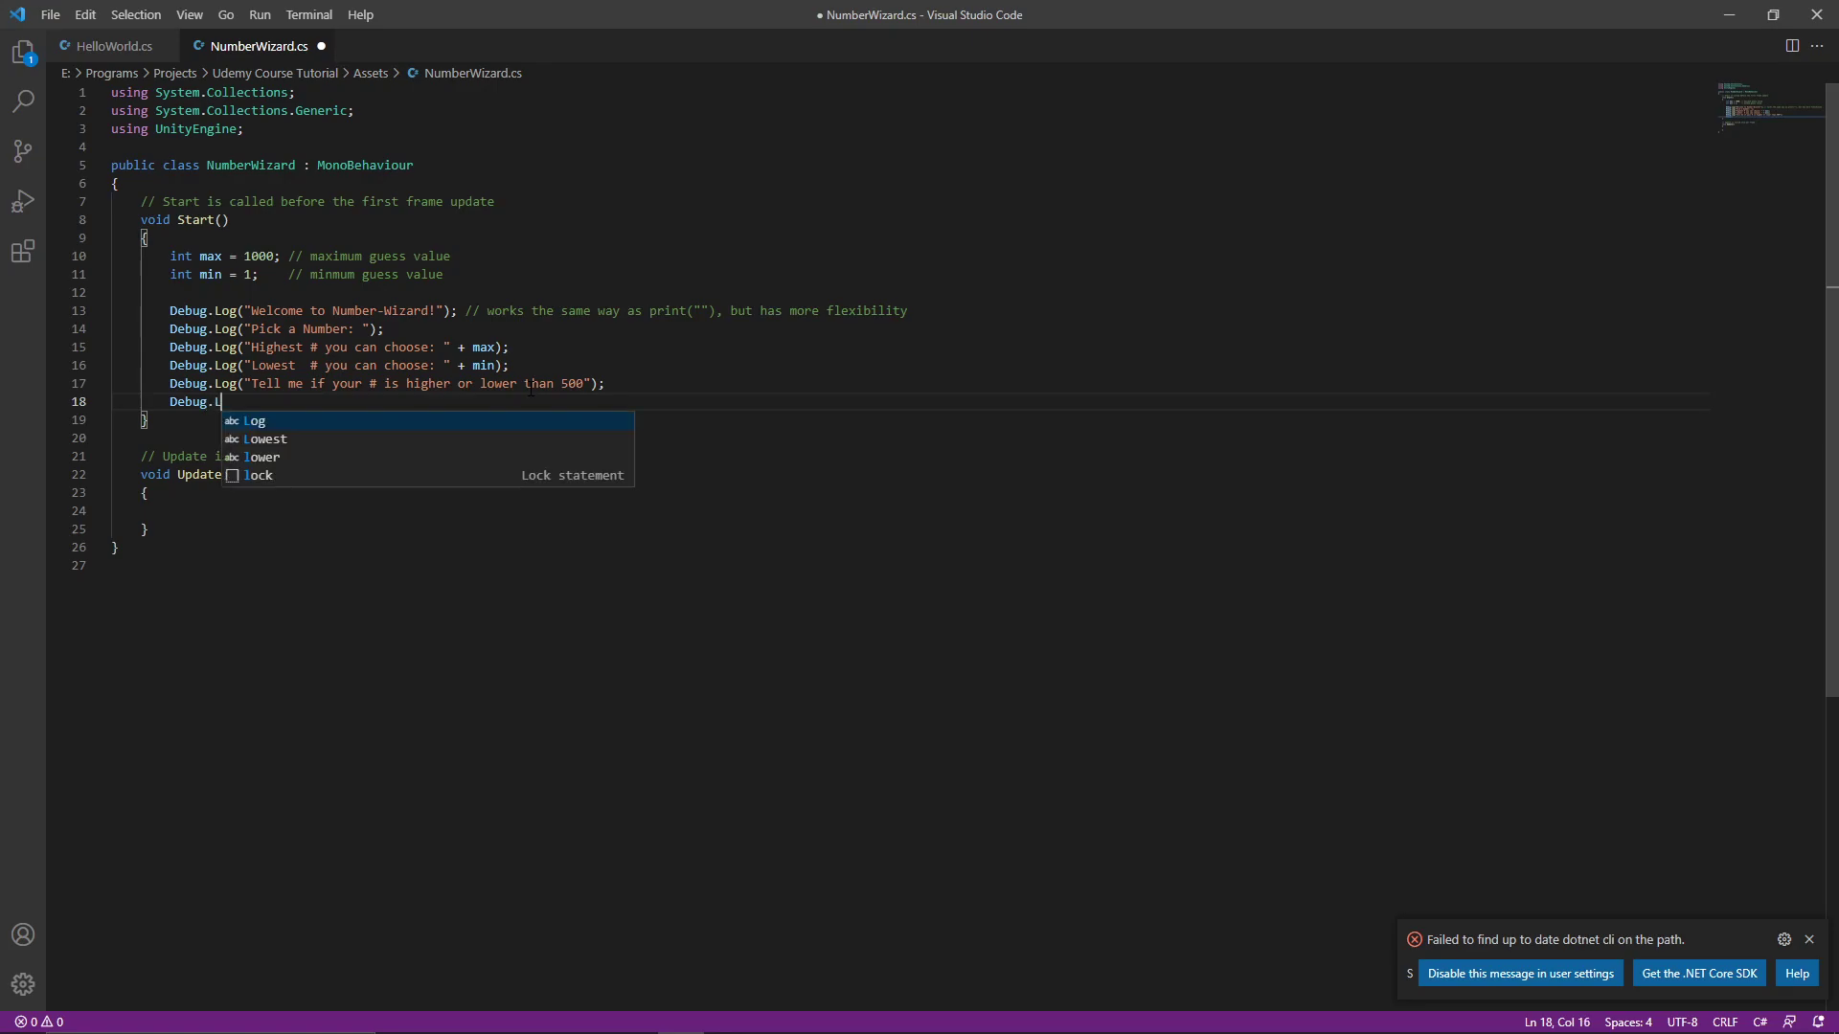
type("og(\"")
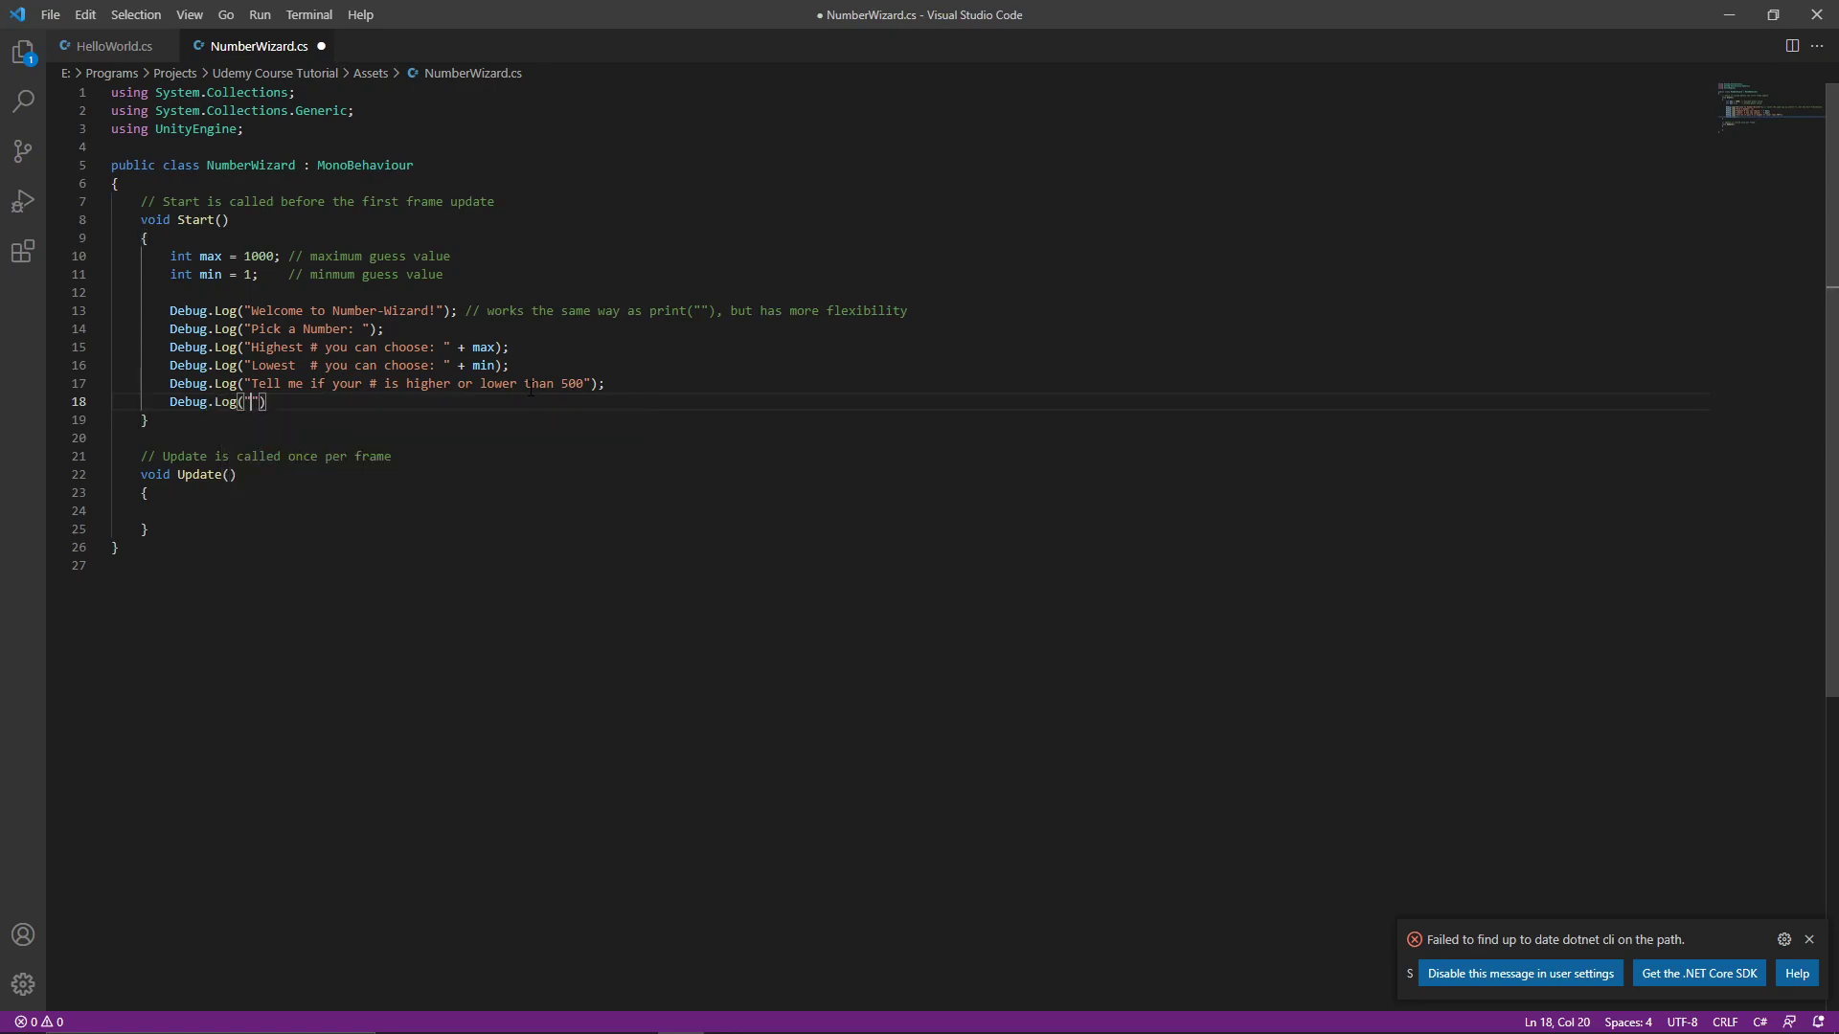
type("Push ")
type("Up = ")
type("Higher,")
type(" Push D")
type("own = Low")
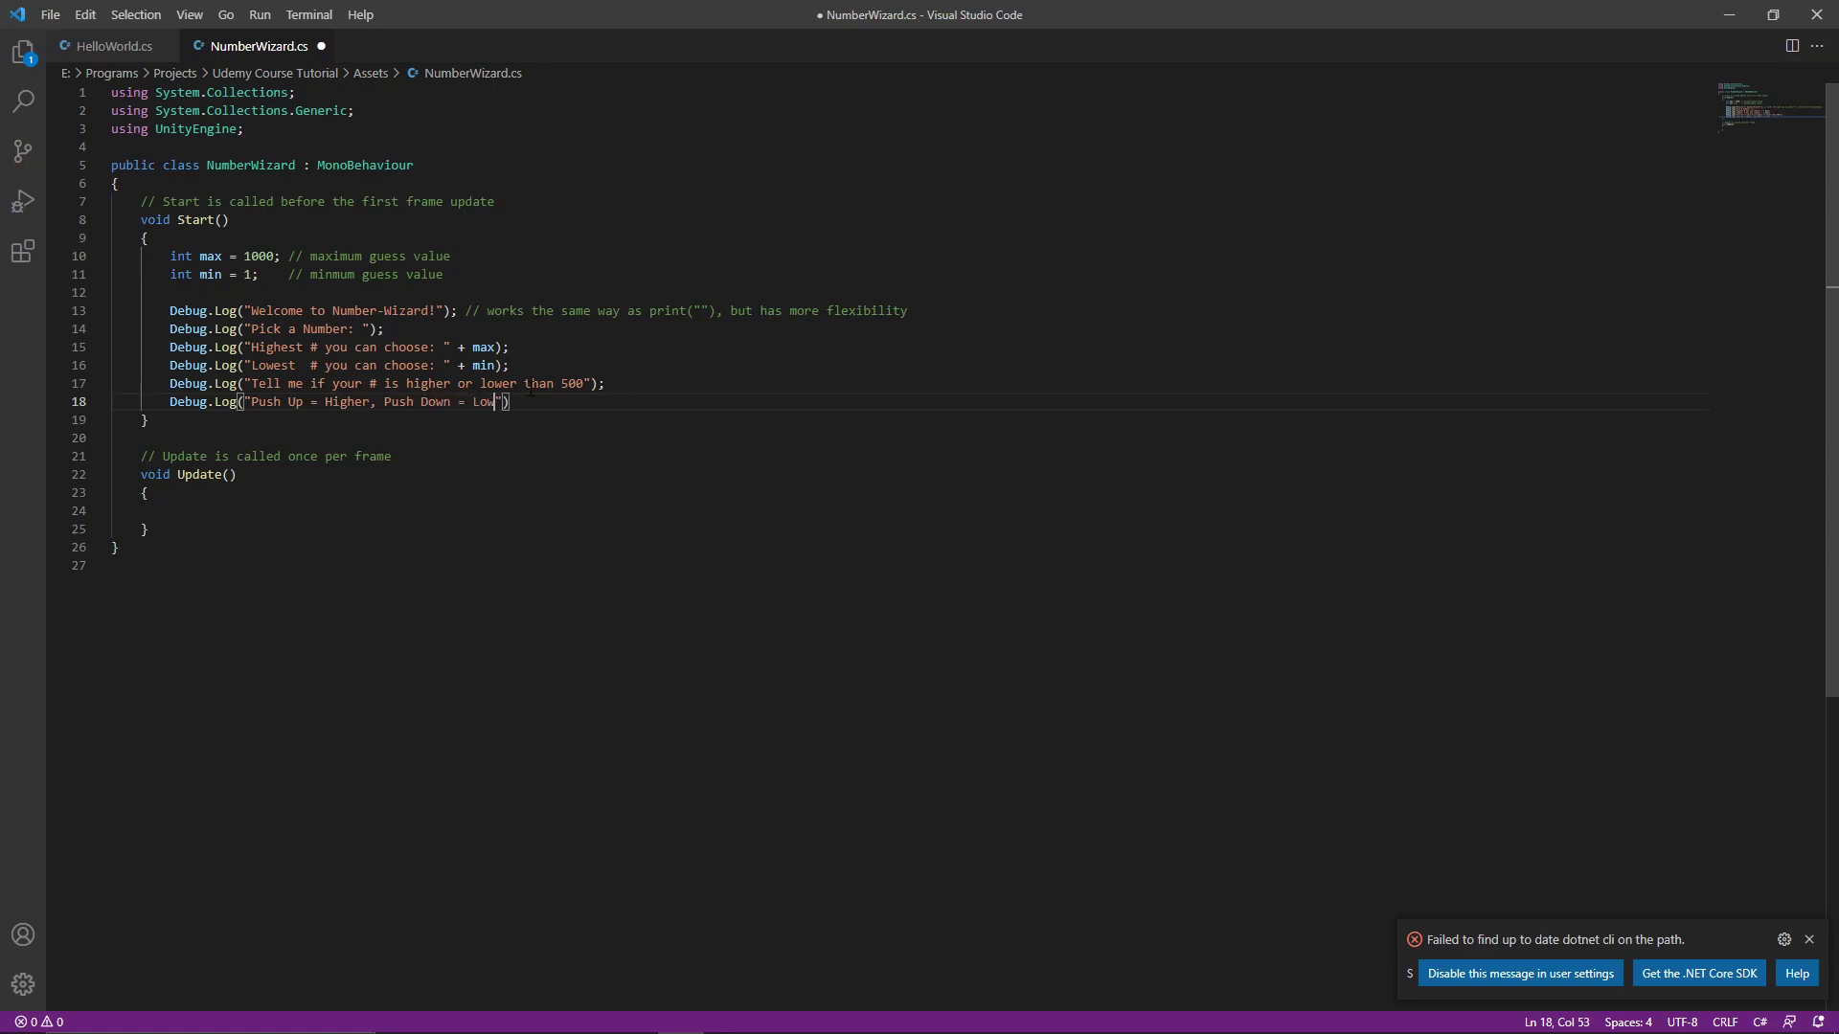
type("er, Pr")
type("es")
key("BackSpace")
key("BackSpace")
key("BackSpace")
type("ush En")
key("BackSpace")
key("BackSpace")
key("BackSpace")
key("BackSpace")
key("BackSpace")
type("ress ")
type("Enter =")
key("BackSpace")
type("Corre")
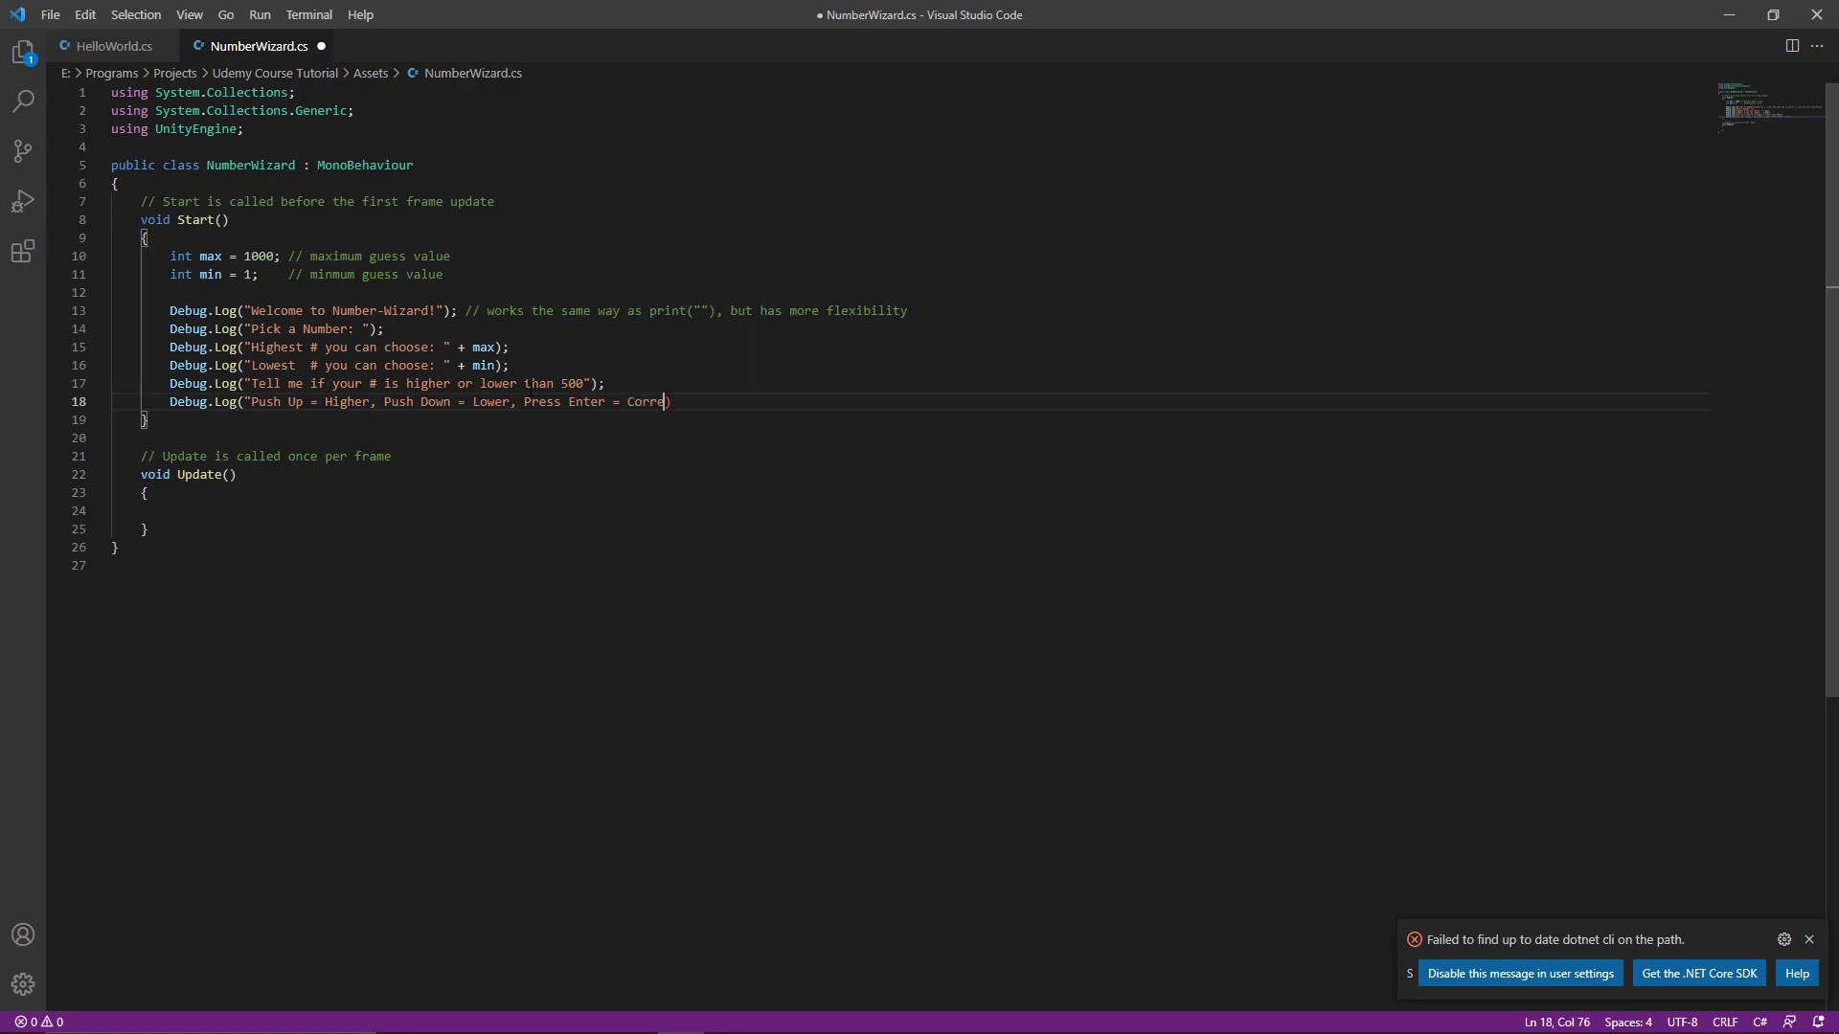
type("ct\");")
Step: Prefix the controls message with 'Controls: ' before 'Push'
left_click(250, 401)
type("Control")
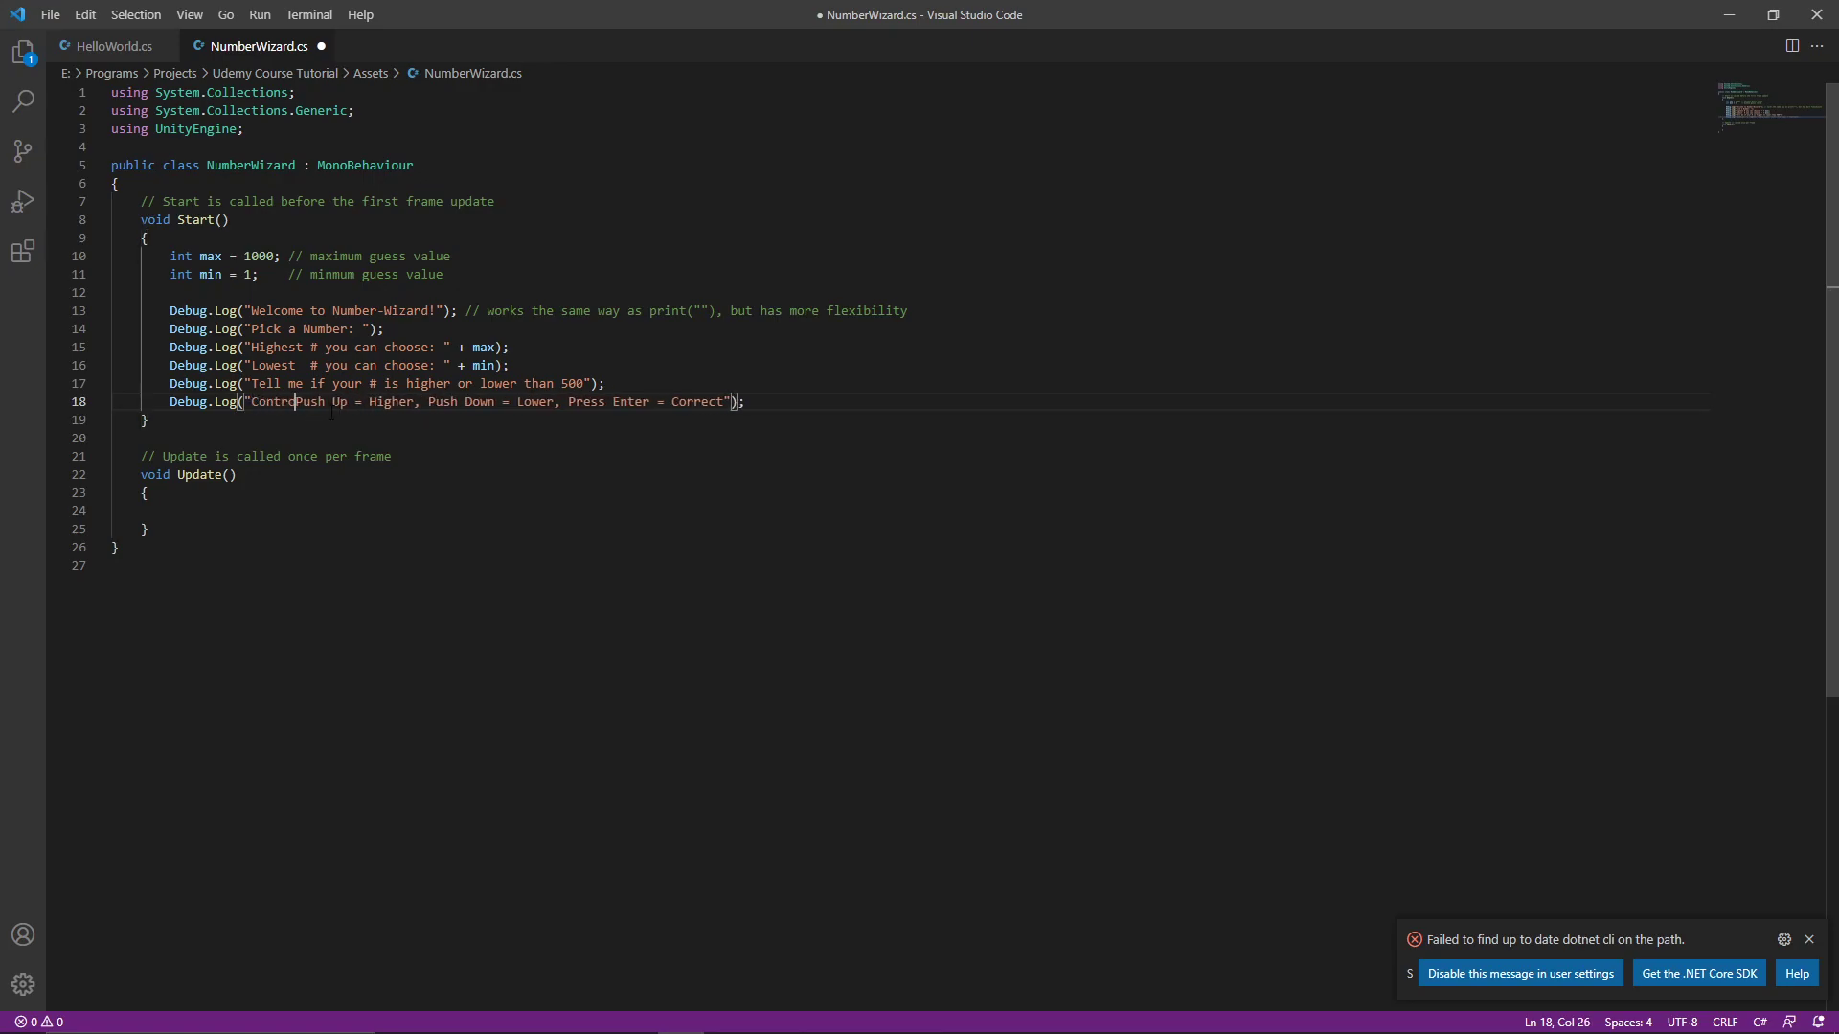
type("s:")
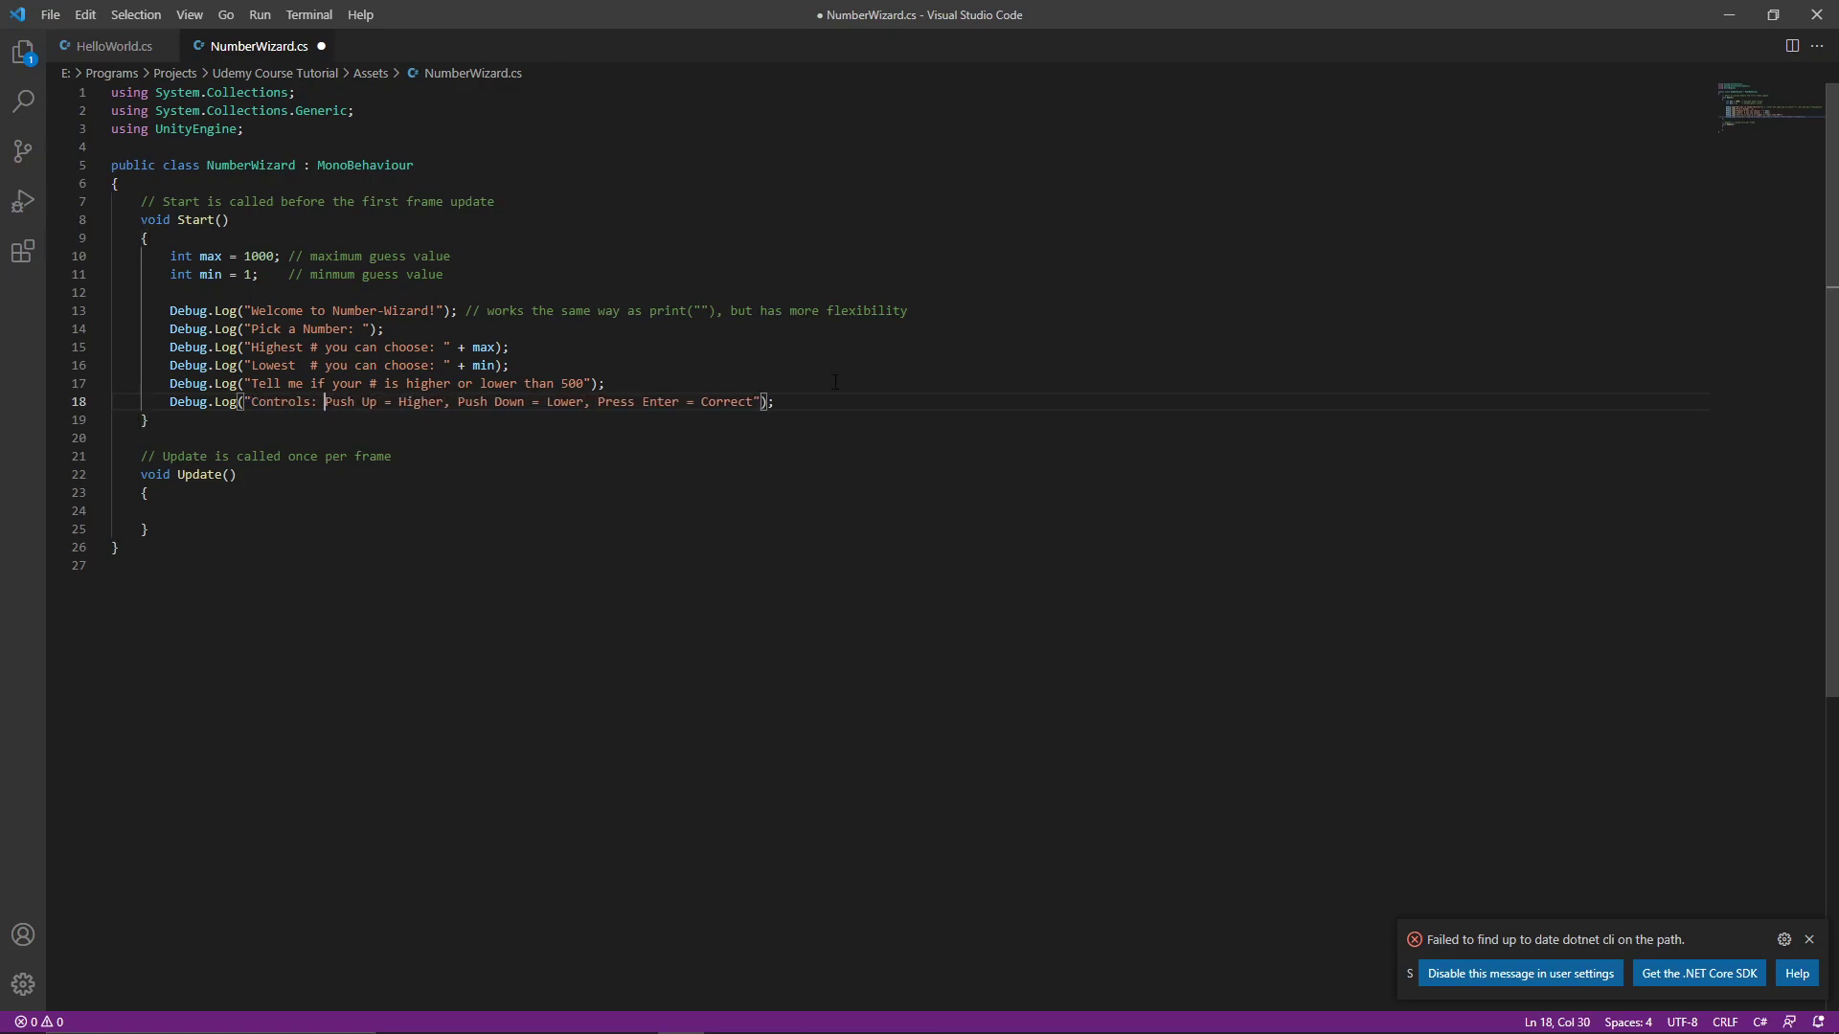
left_click(808, 409)
key("alt+Tab")
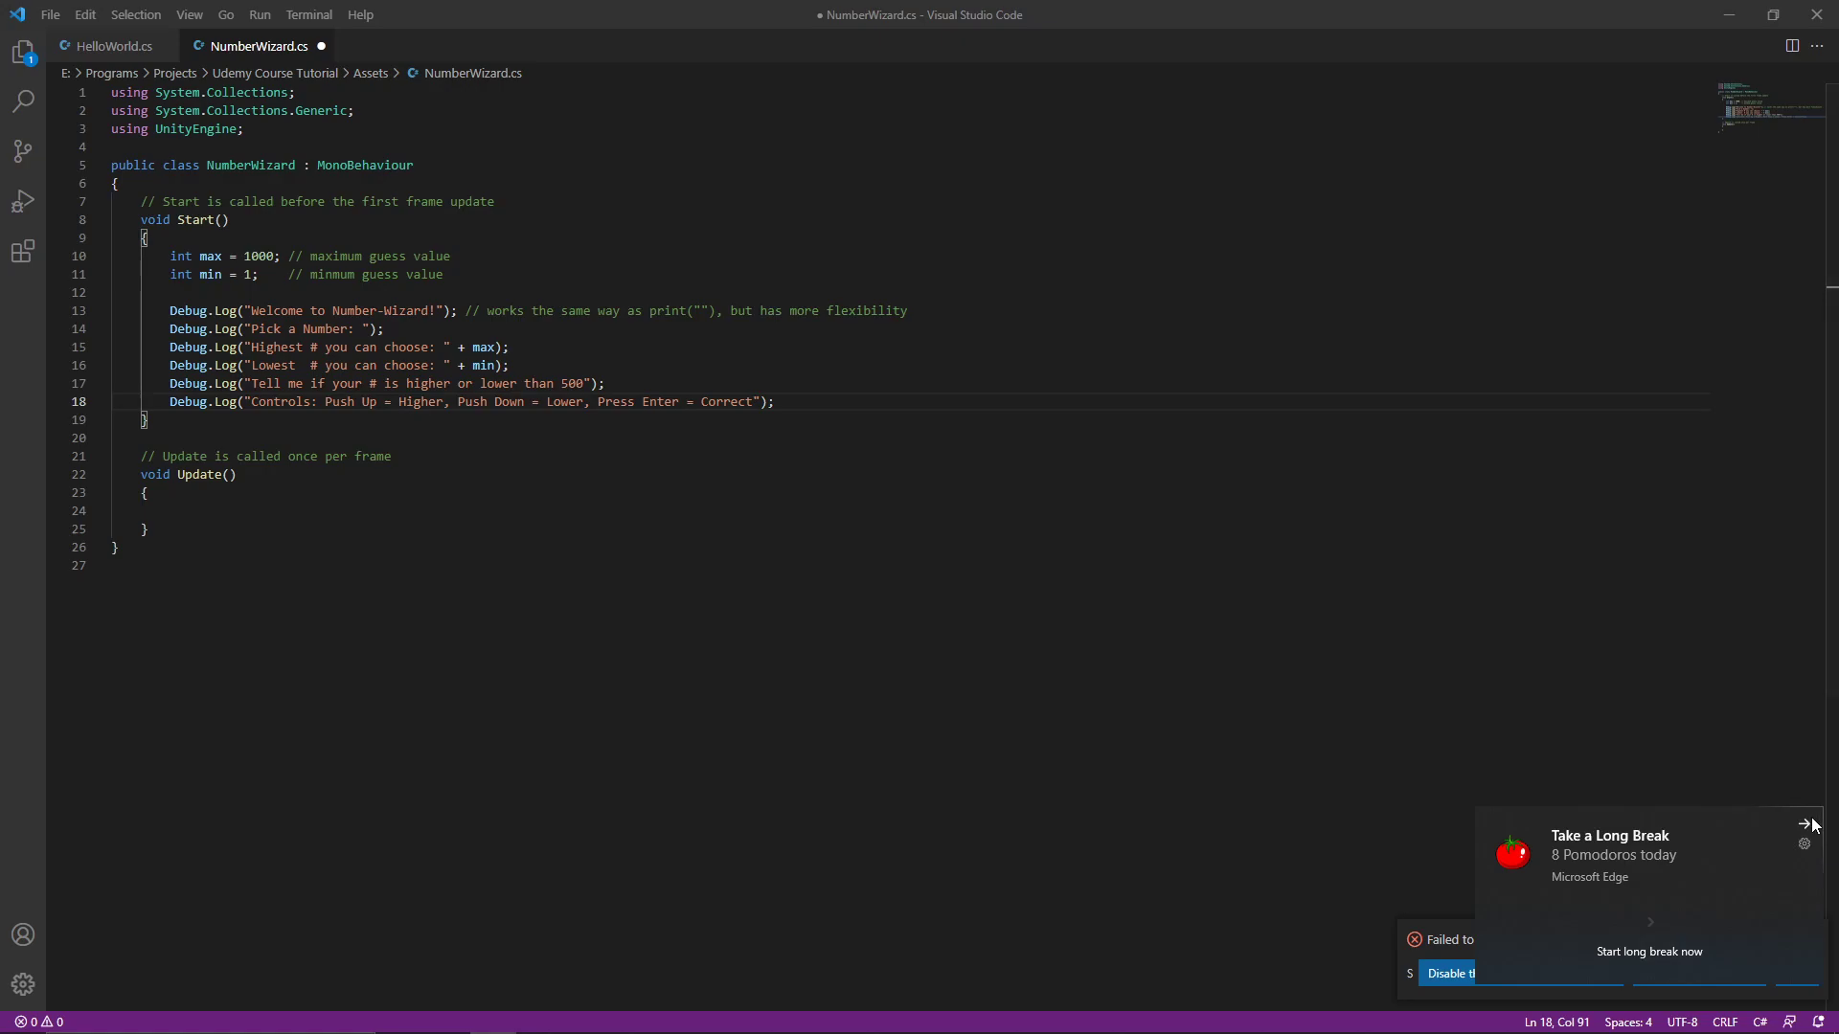
Step: Dismiss the Microsoft Edge 'Take a Long Break' notification
left_click(1809, 830)
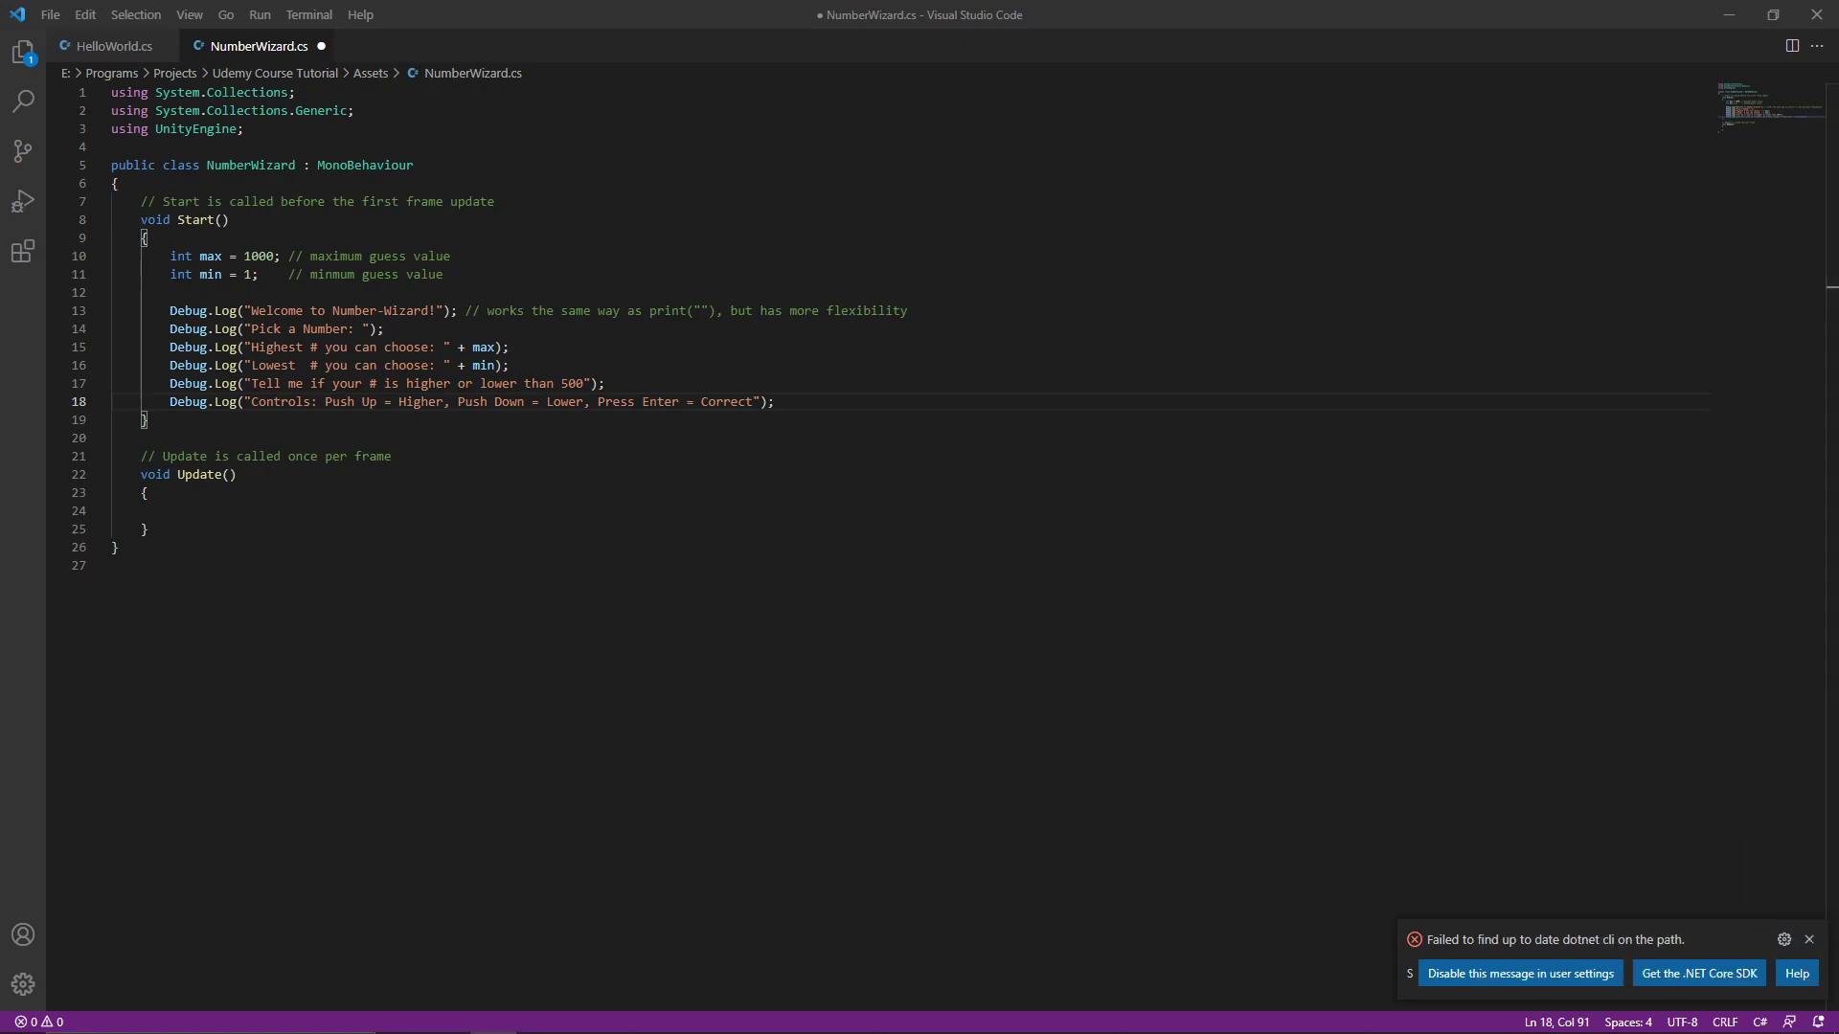